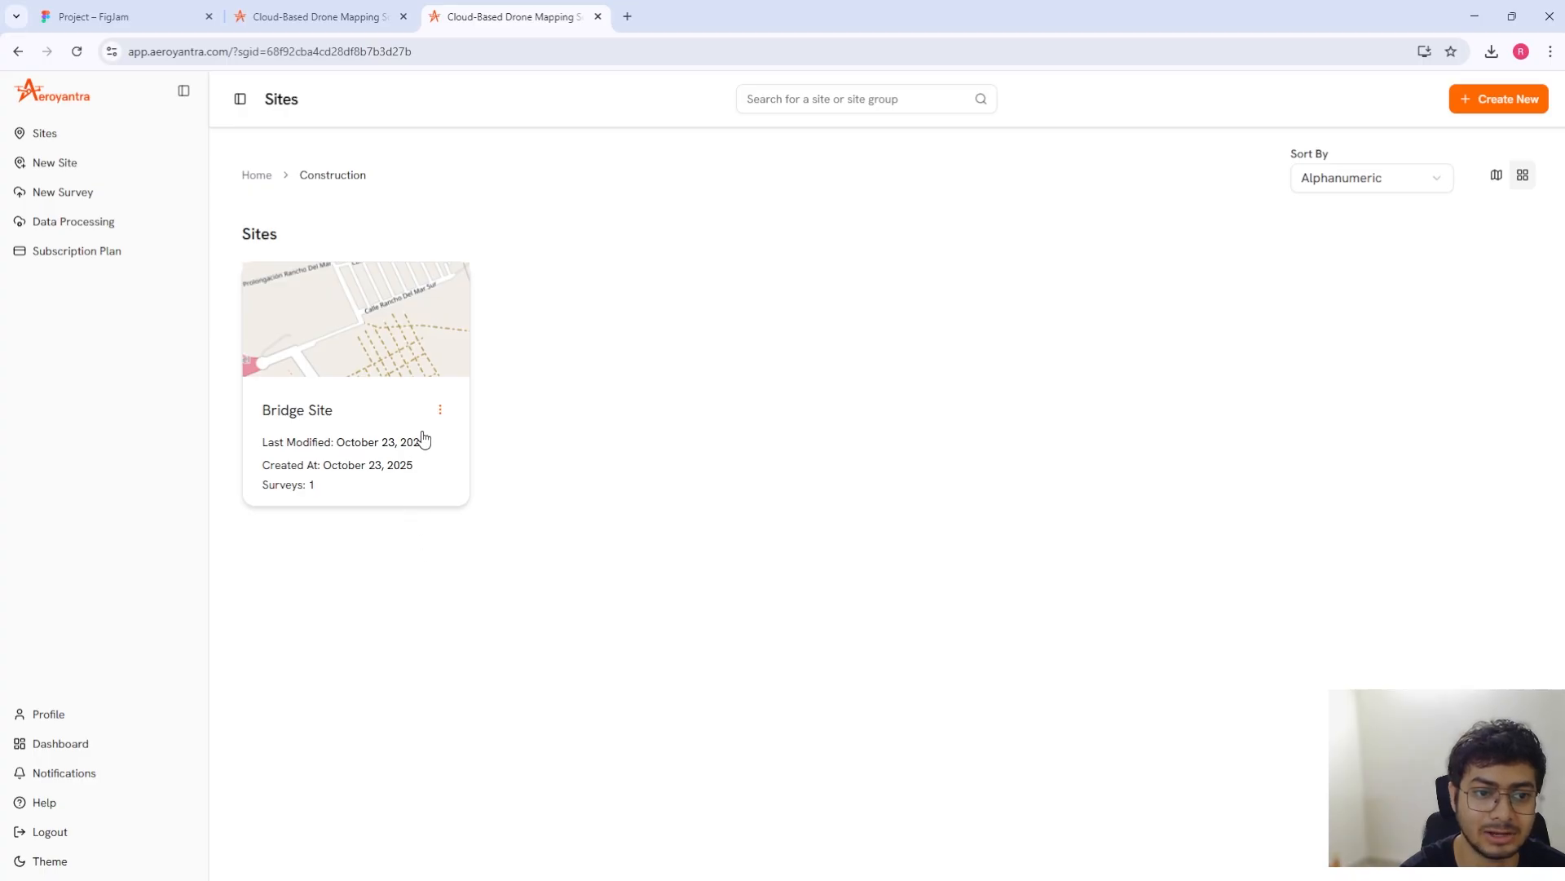
Step: Create a new survey for Bridge Site named "survey 1 gcp", with GCP enabled for photogrammetry processing, and proceed to file selection
{"action": "left_click", "coordinate": [440, 409]}
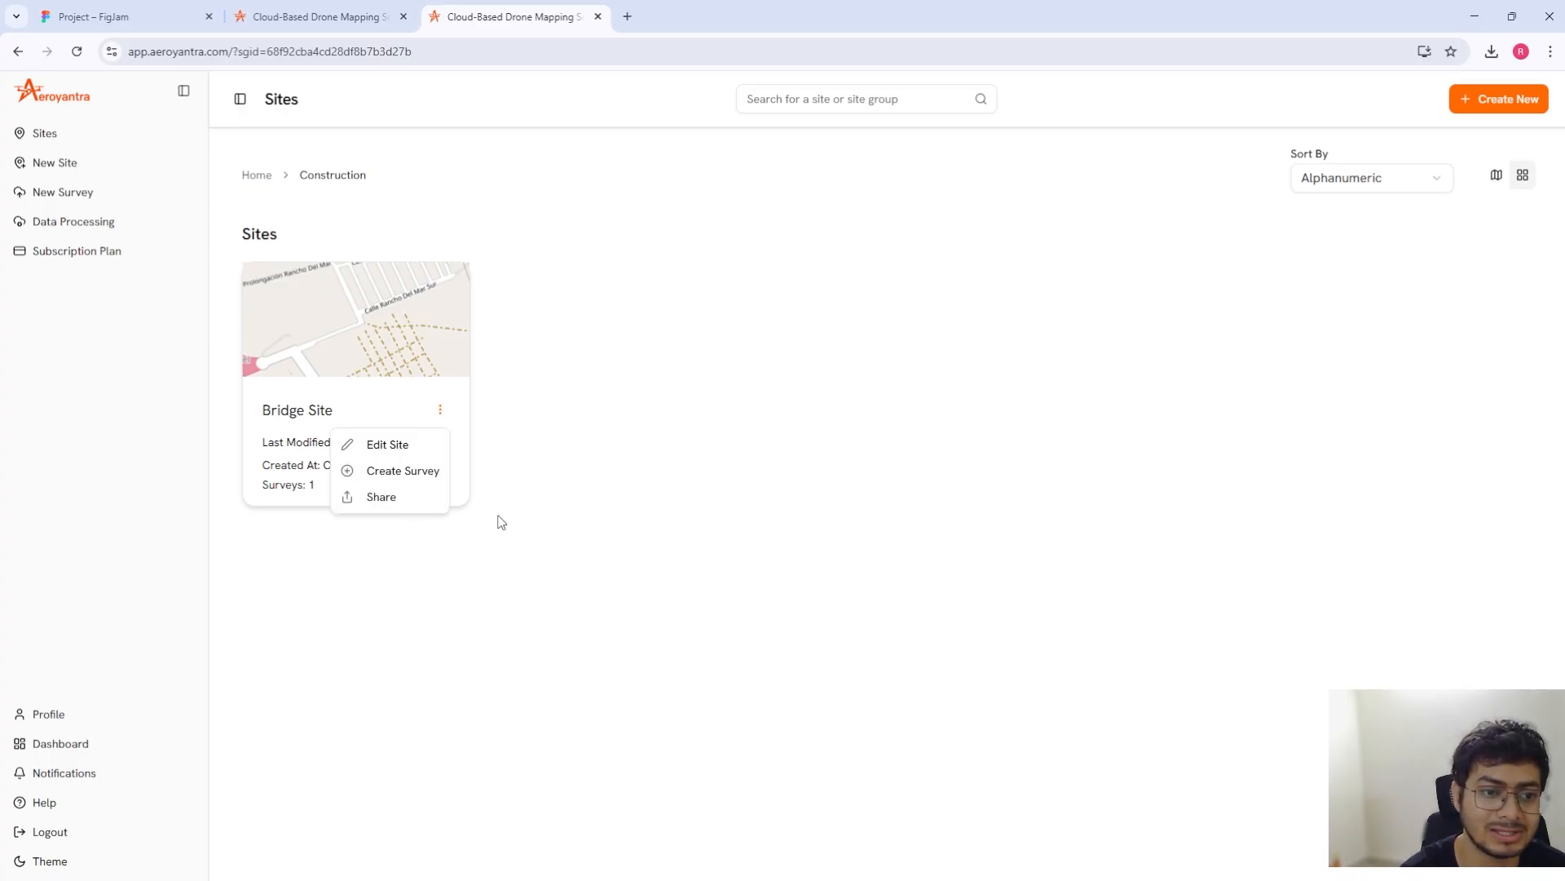
{"action": "left_click", "coordinate": [497, 522]}
{"action": "left_click", "coordinate": [437, 410]}
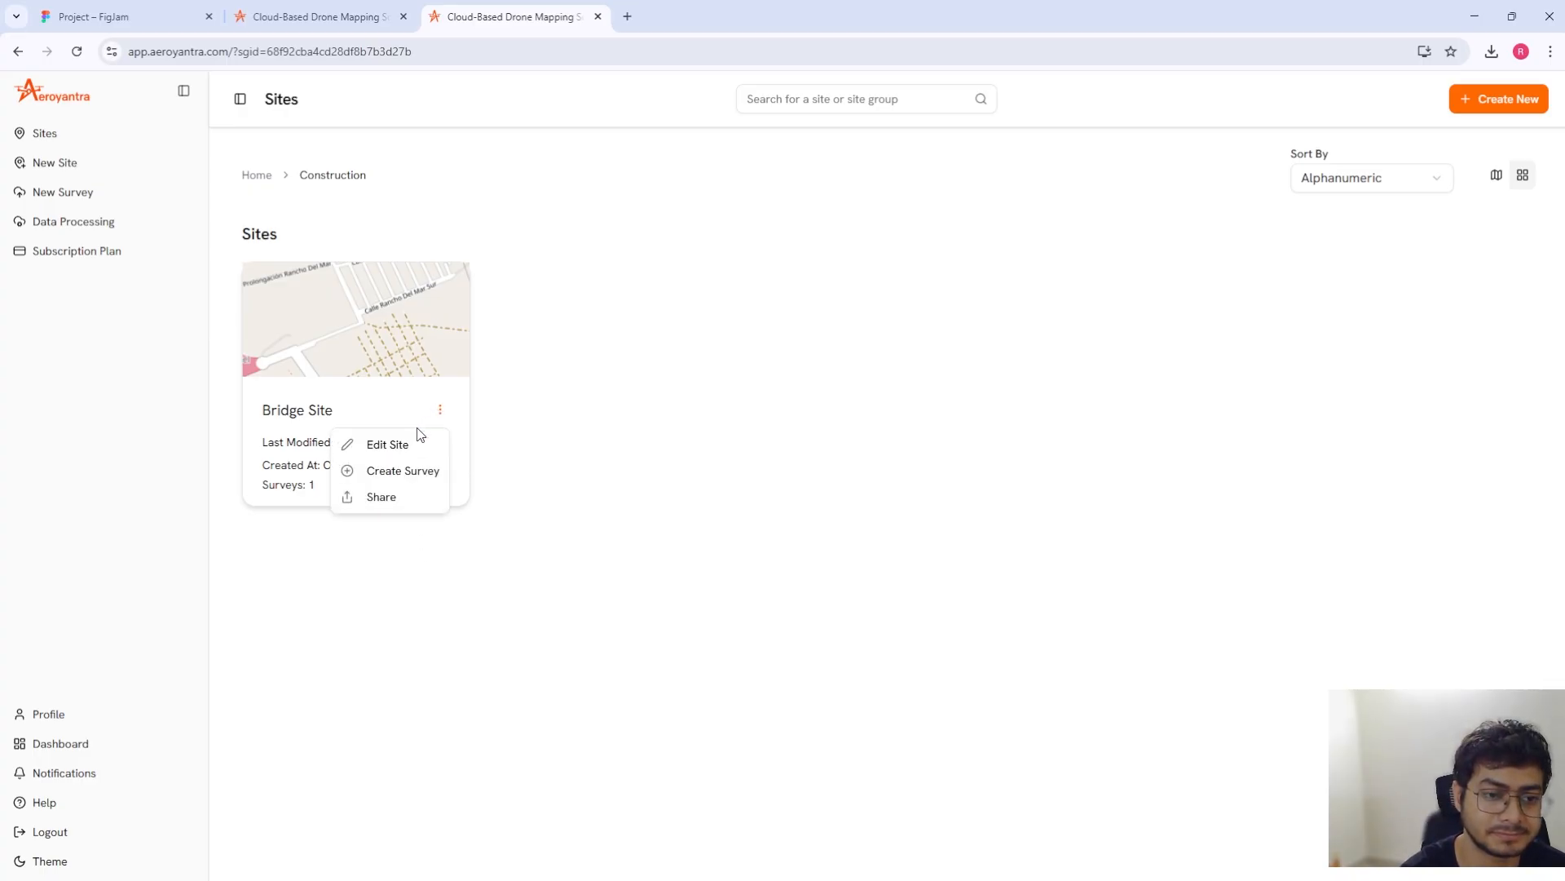
{"action": "left_click", "coordinate": [405, 472]}
{"action": "left_click", "coordinate": [422, 256]}
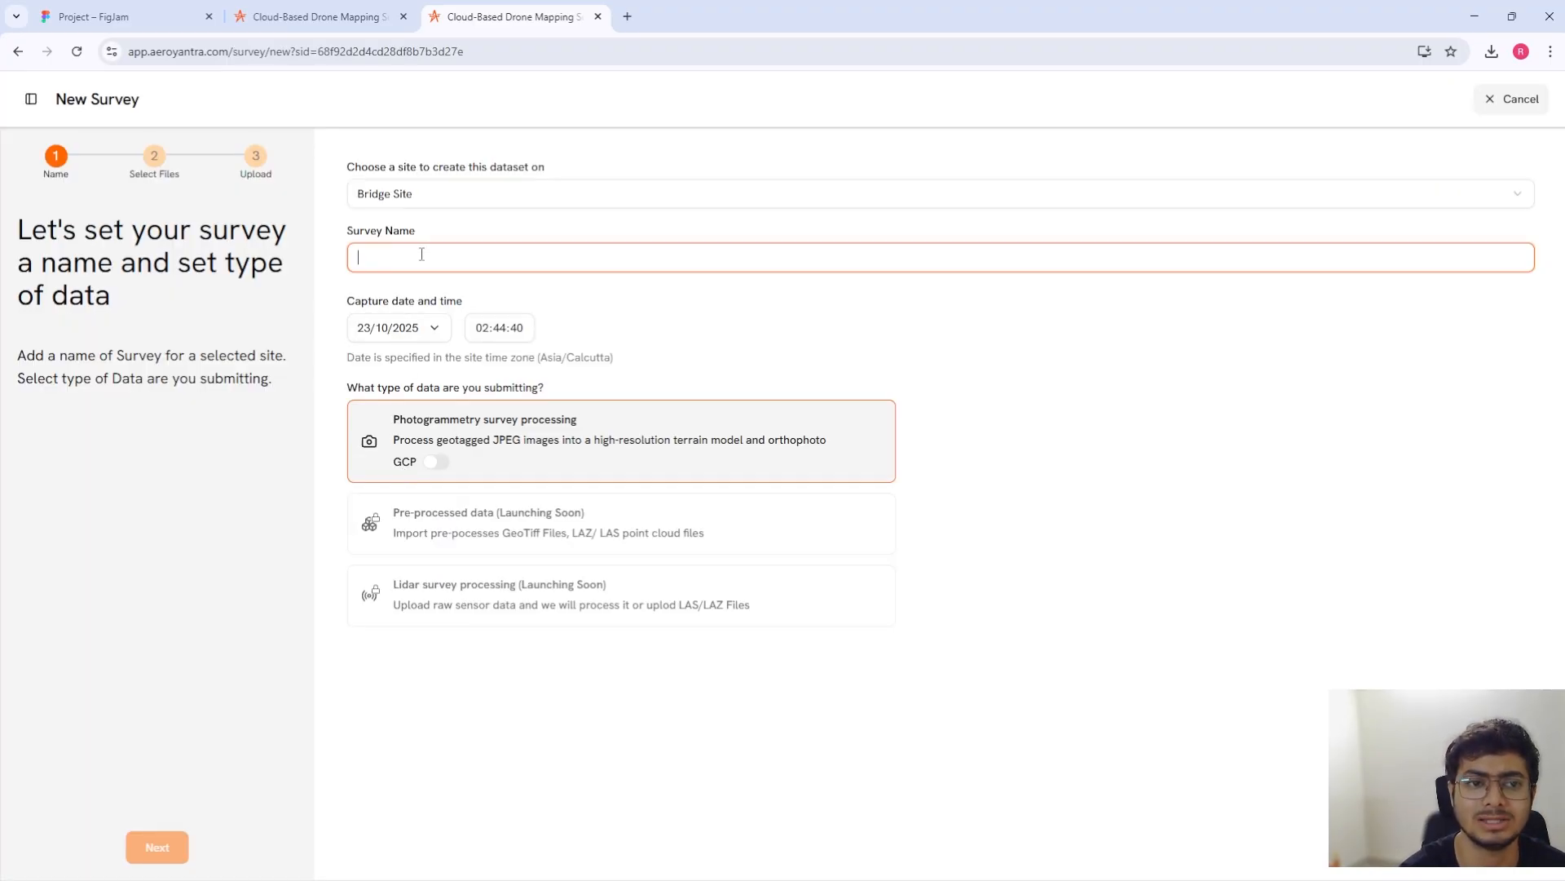
{"action": "type", "text": "surve"}
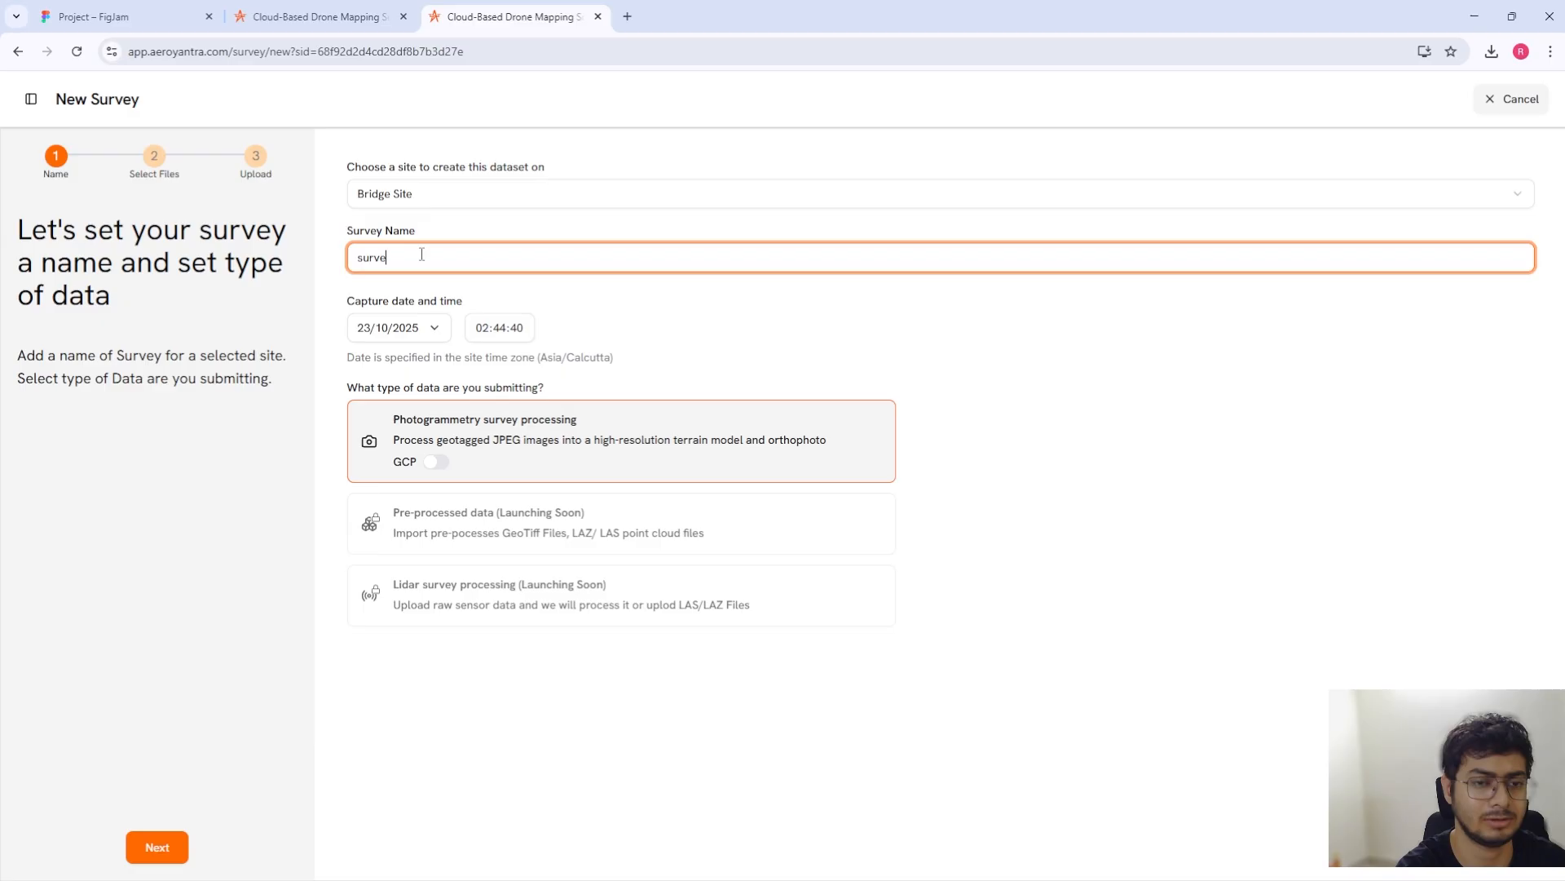
{"action": "type", "text": "y 1 gc"}
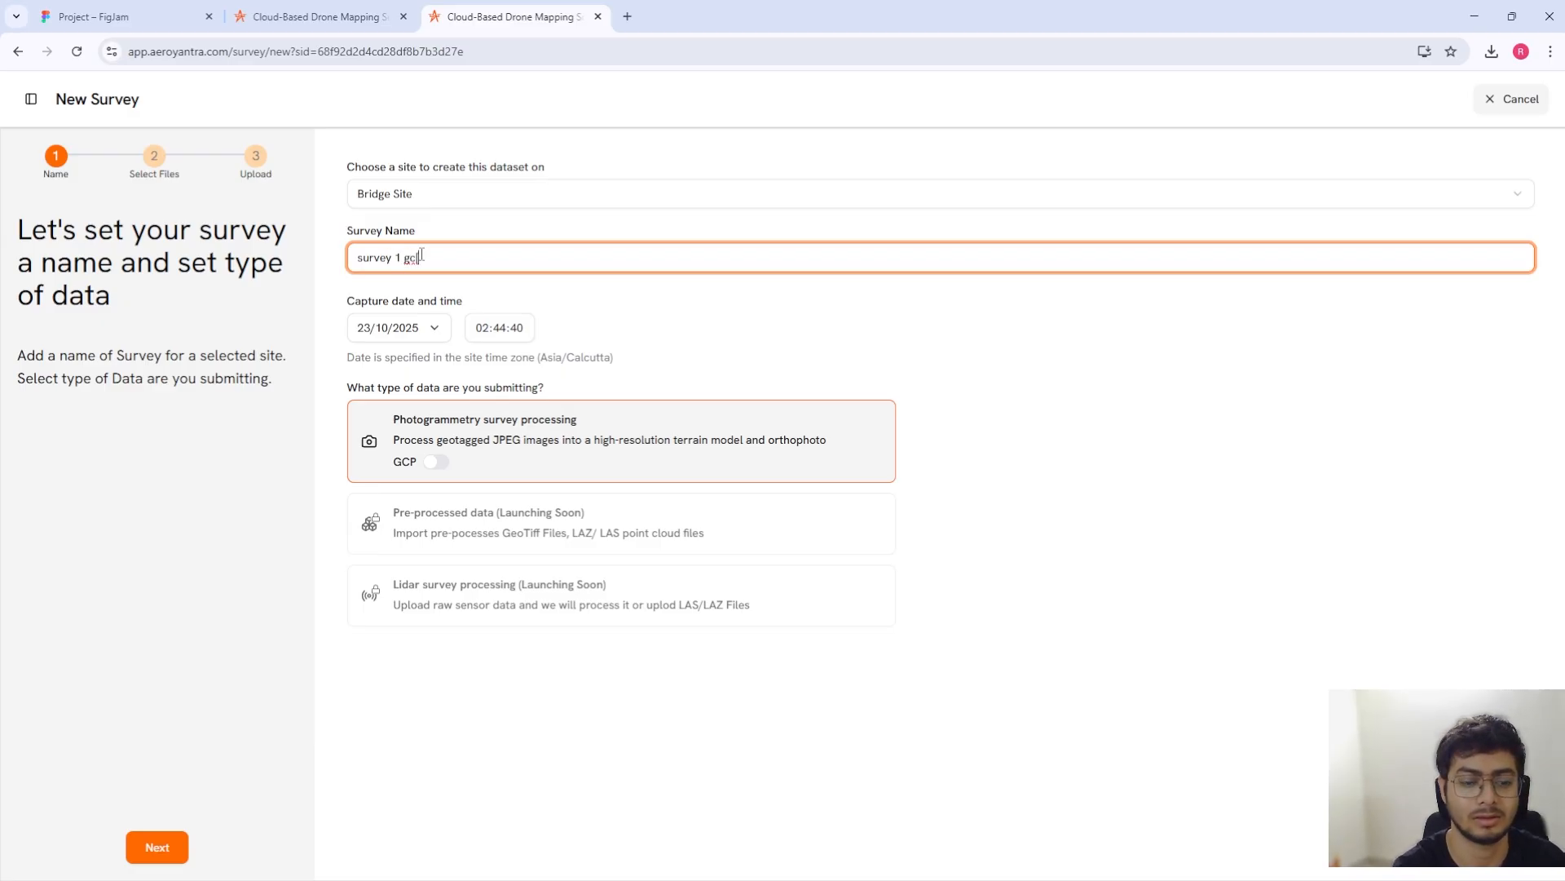
{"action": "type", "text": "p"}
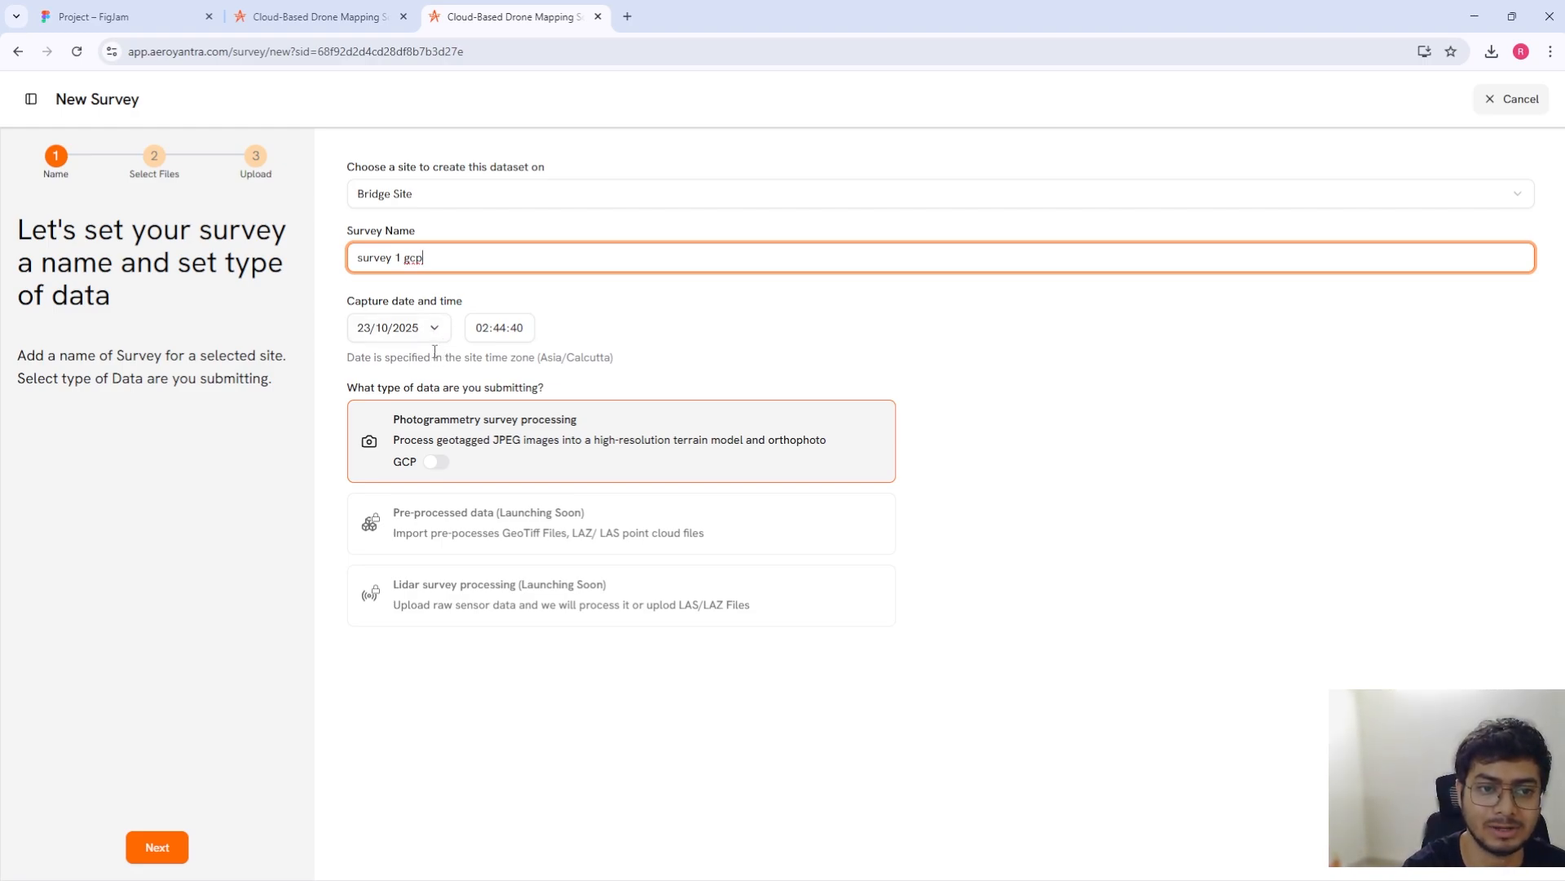
{"action": "left_click", "coordinate": [435, 461]}
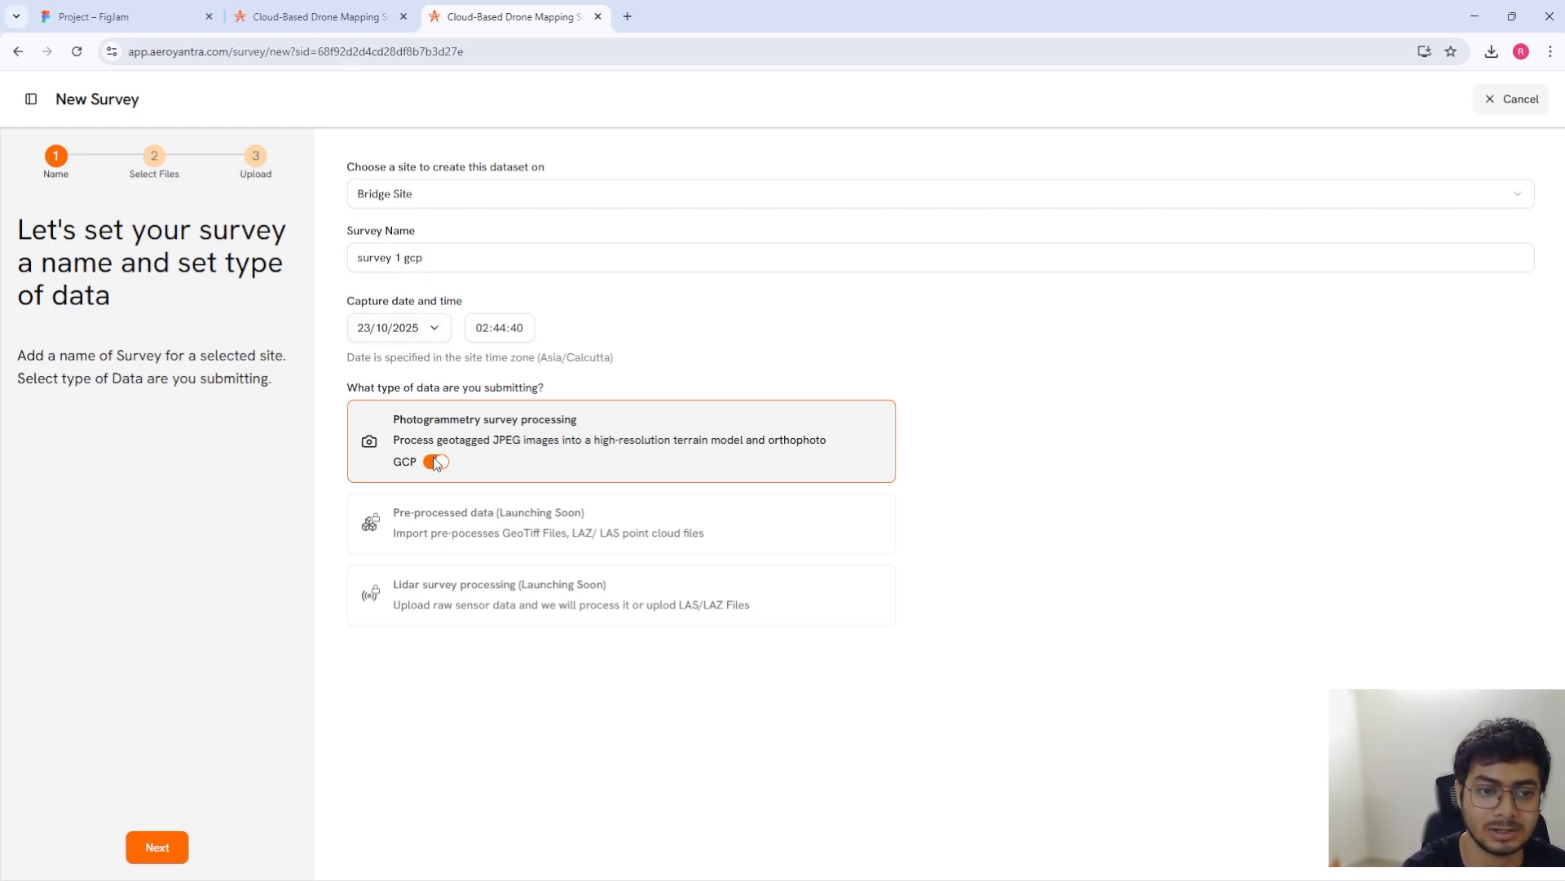
{"action": "left_click", "coordinate": [163, 847]}
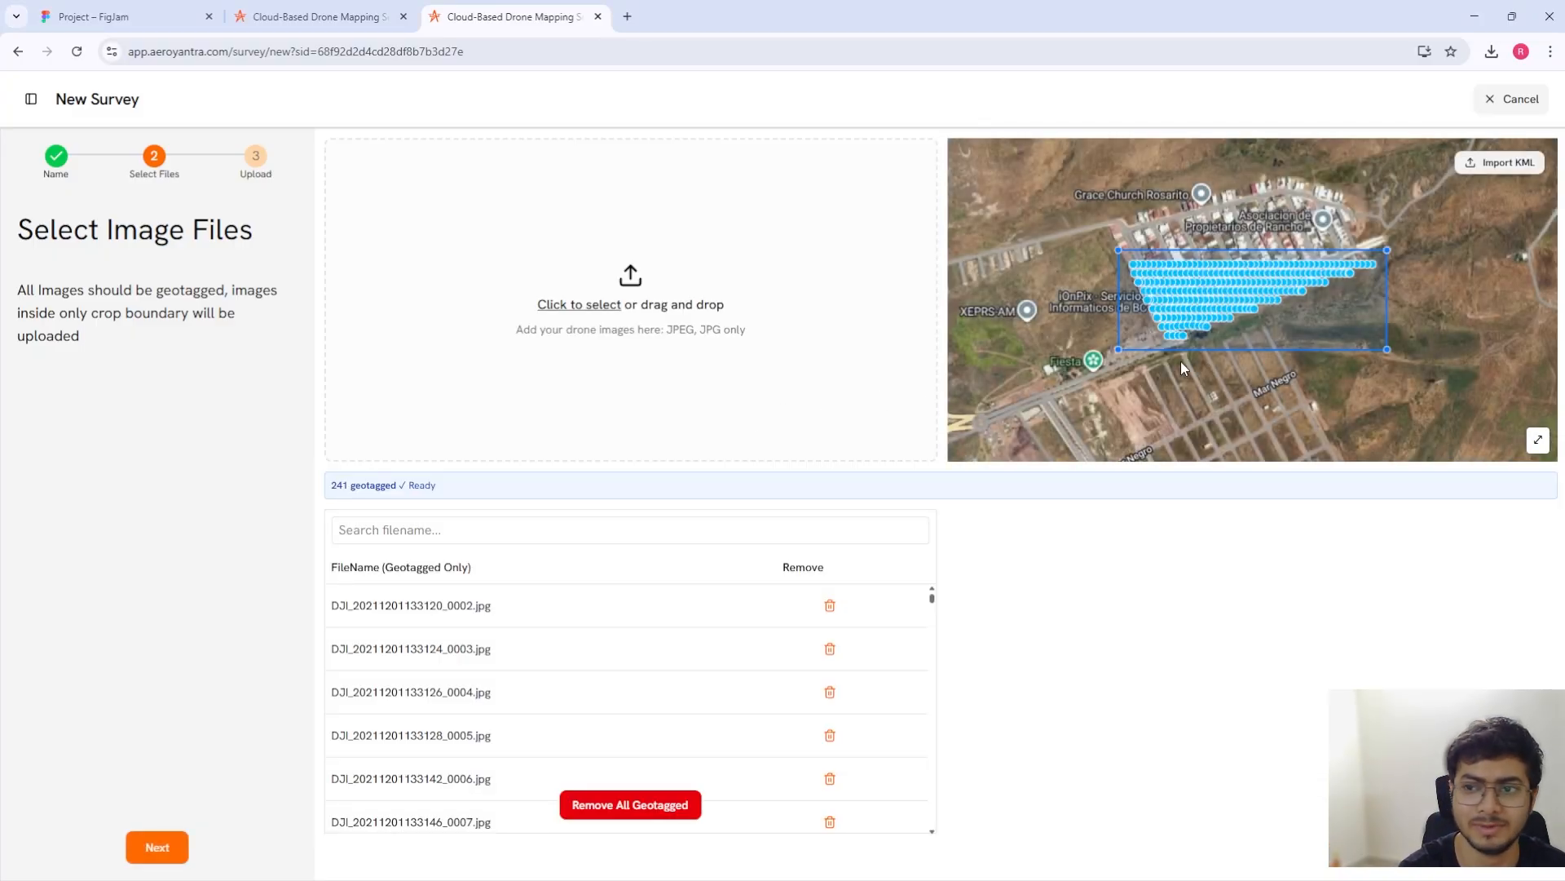
Step: Pull the two lower corners of the crop boundary in around the image locations and proceed with the geotagged images
{"action": "left_click_drag", "start_coordinate": [1374, 350], "coordinate": [1279, 335]}
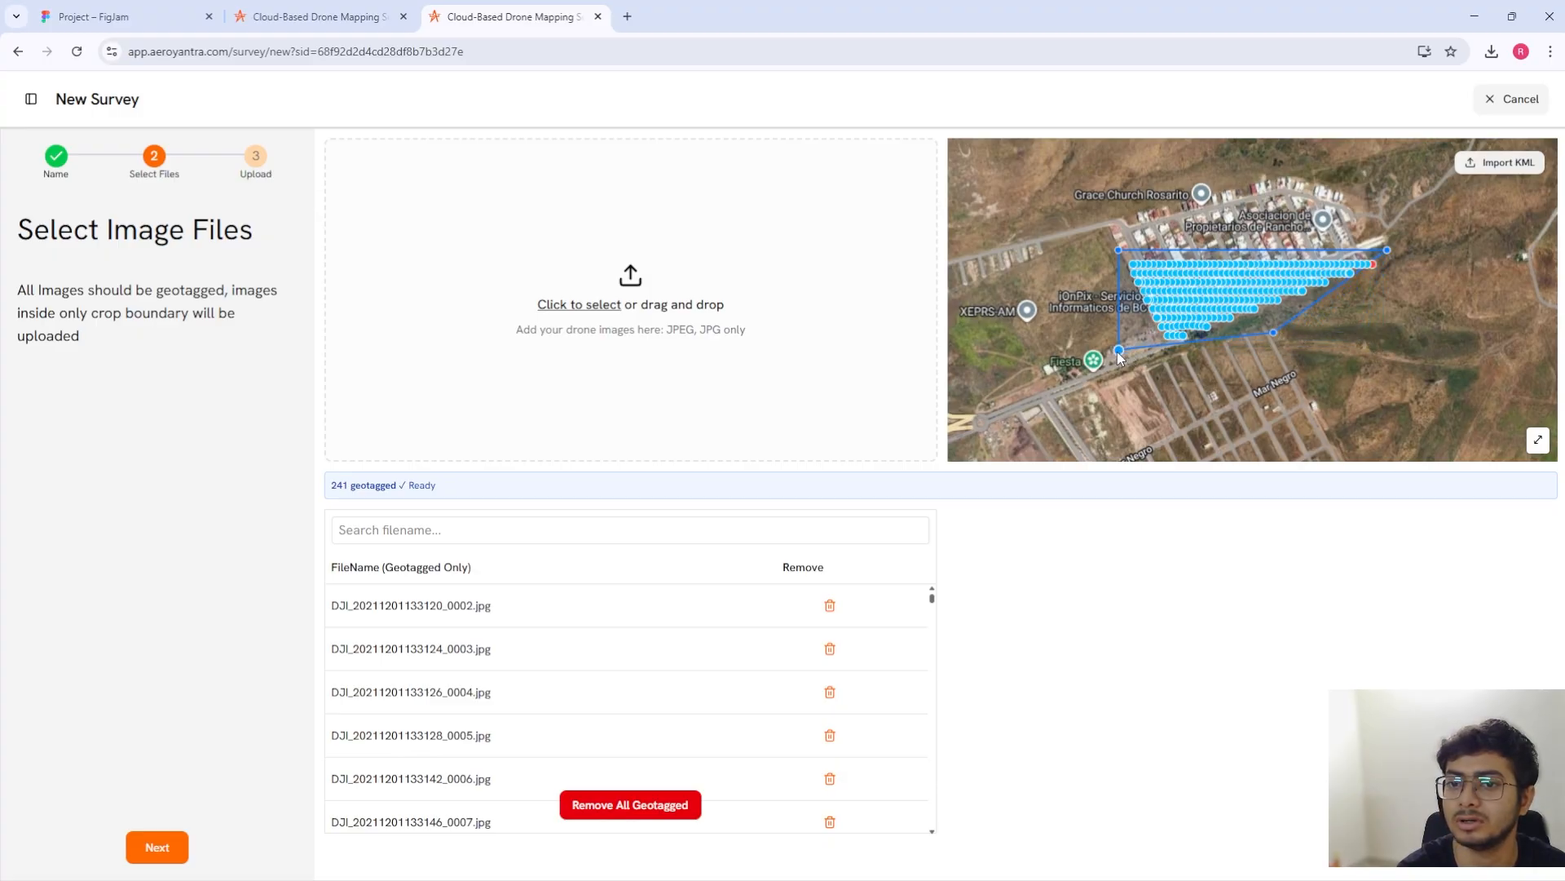
{"action": "left_click_drag", "start_coordinate": [1118, 350], "coordinate": [1142, 349]}
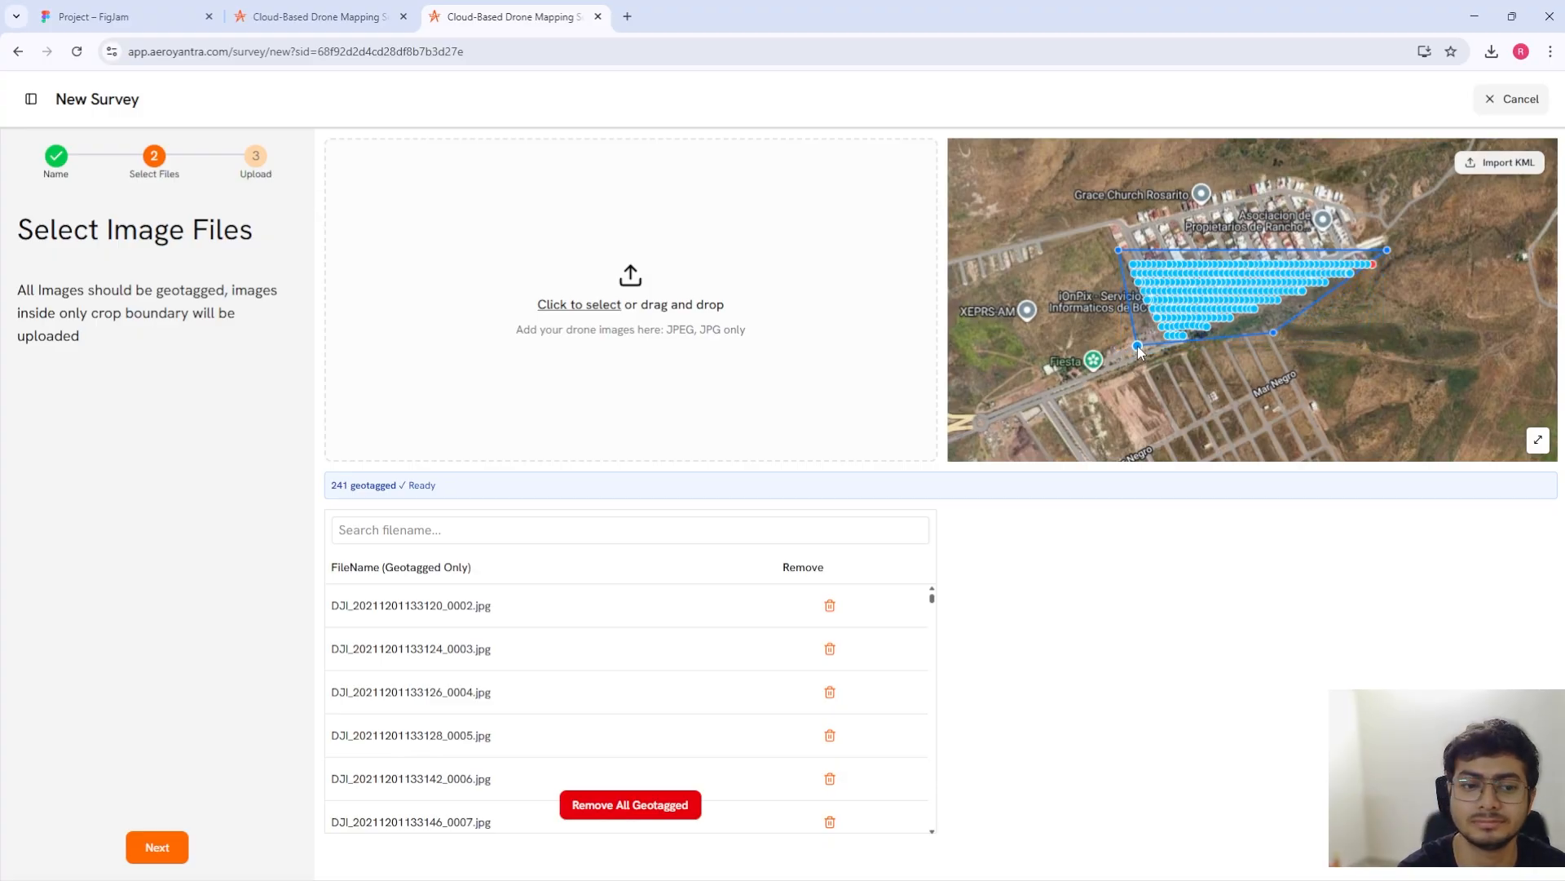
{"action": "left_click", "coordinate": [140, 848]}
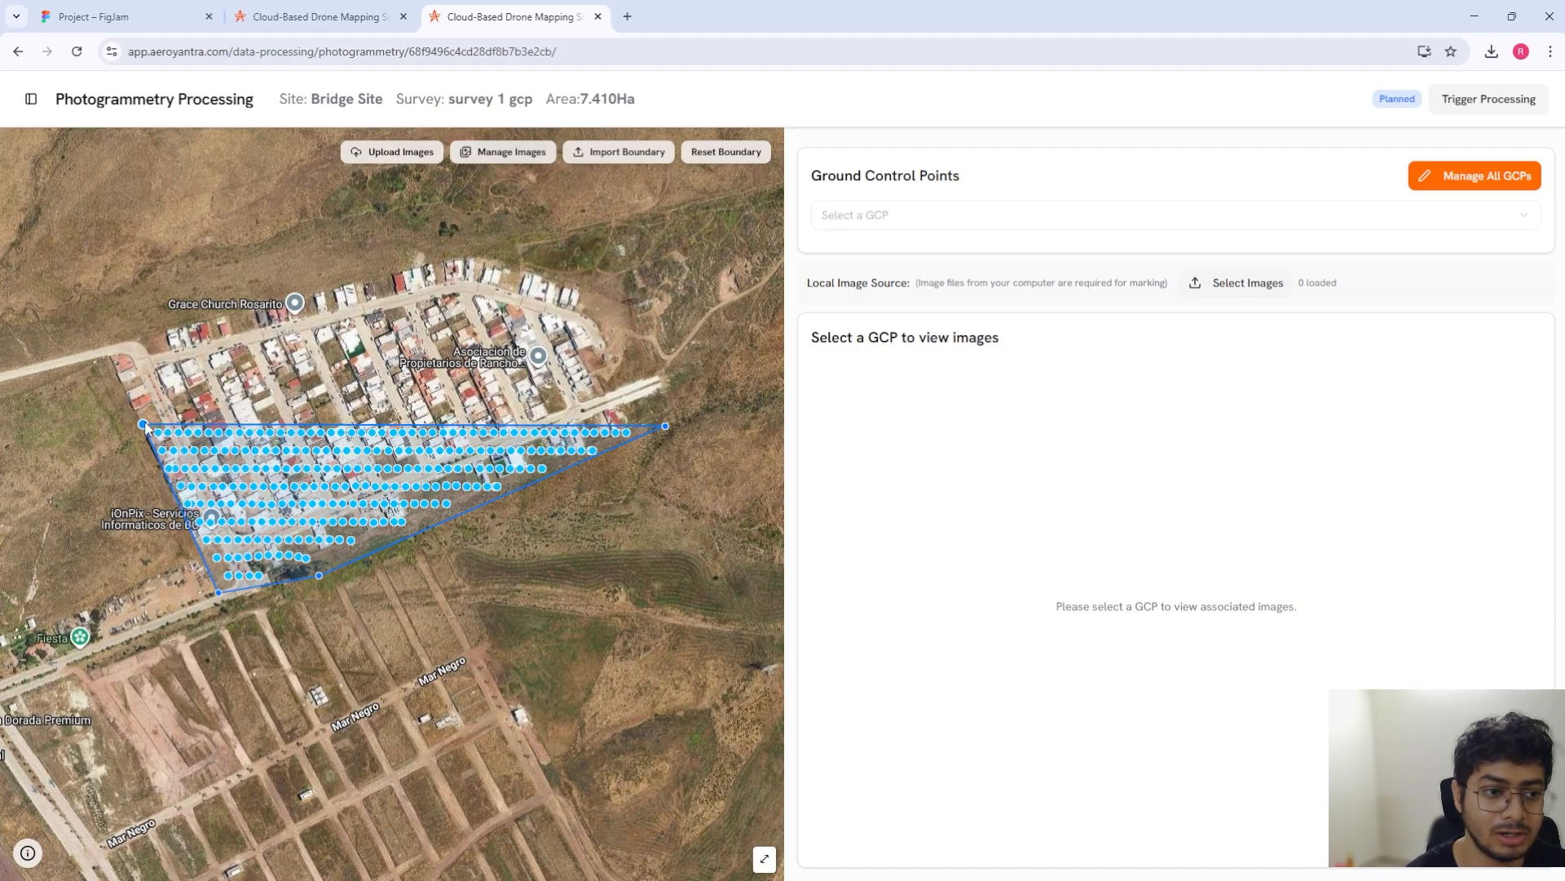
Step: Move the lower-right vertex of the survey boundary outward to enclose about 7.5 ha and open the manager for all ground control points
{"action": "left_click_drag", "start_coordinate": [319, 576], "coordinate": [343, 570]}
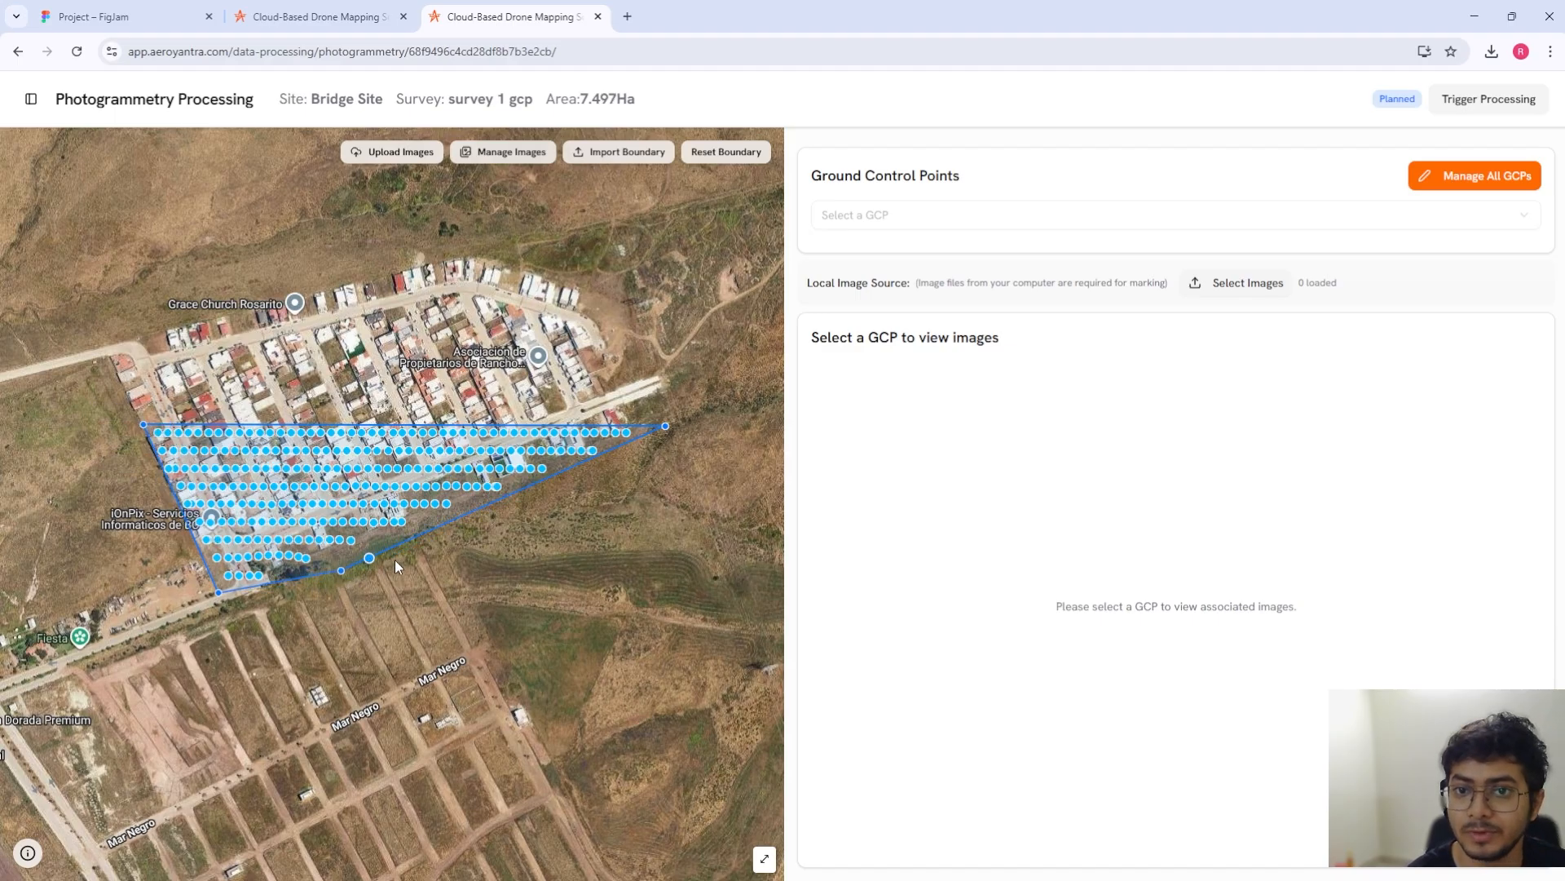
{"action": "left_click", "coordinate": [1470, 189]}
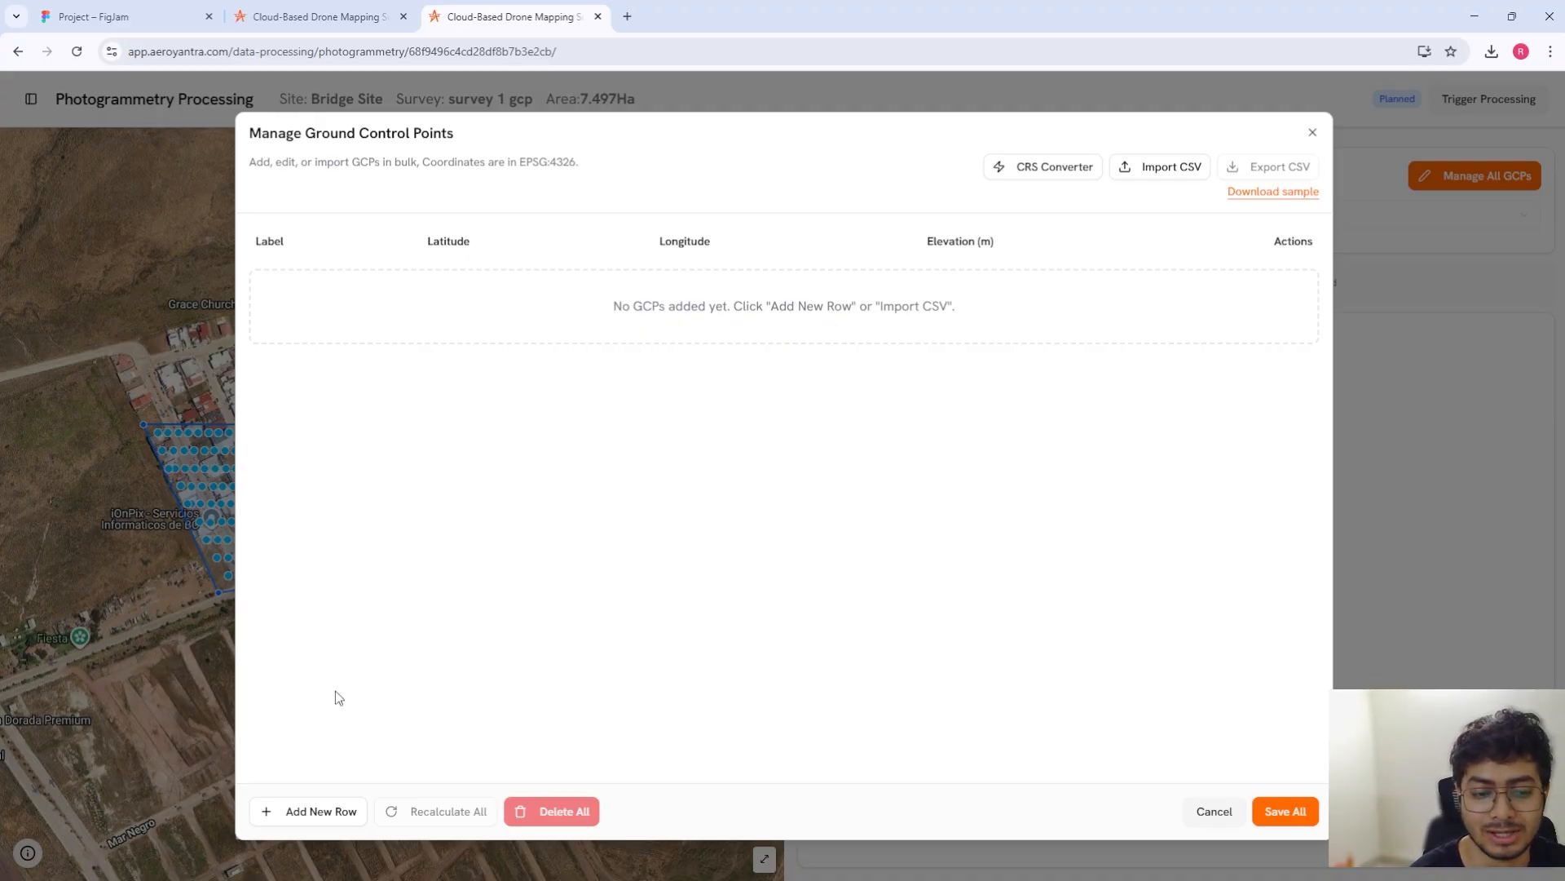
Step: Add three blank ground control point rows
{"action": "left_click", "coordinate": [324, 811]}
{"action": "left_click", "coordinate": [322, 811]}
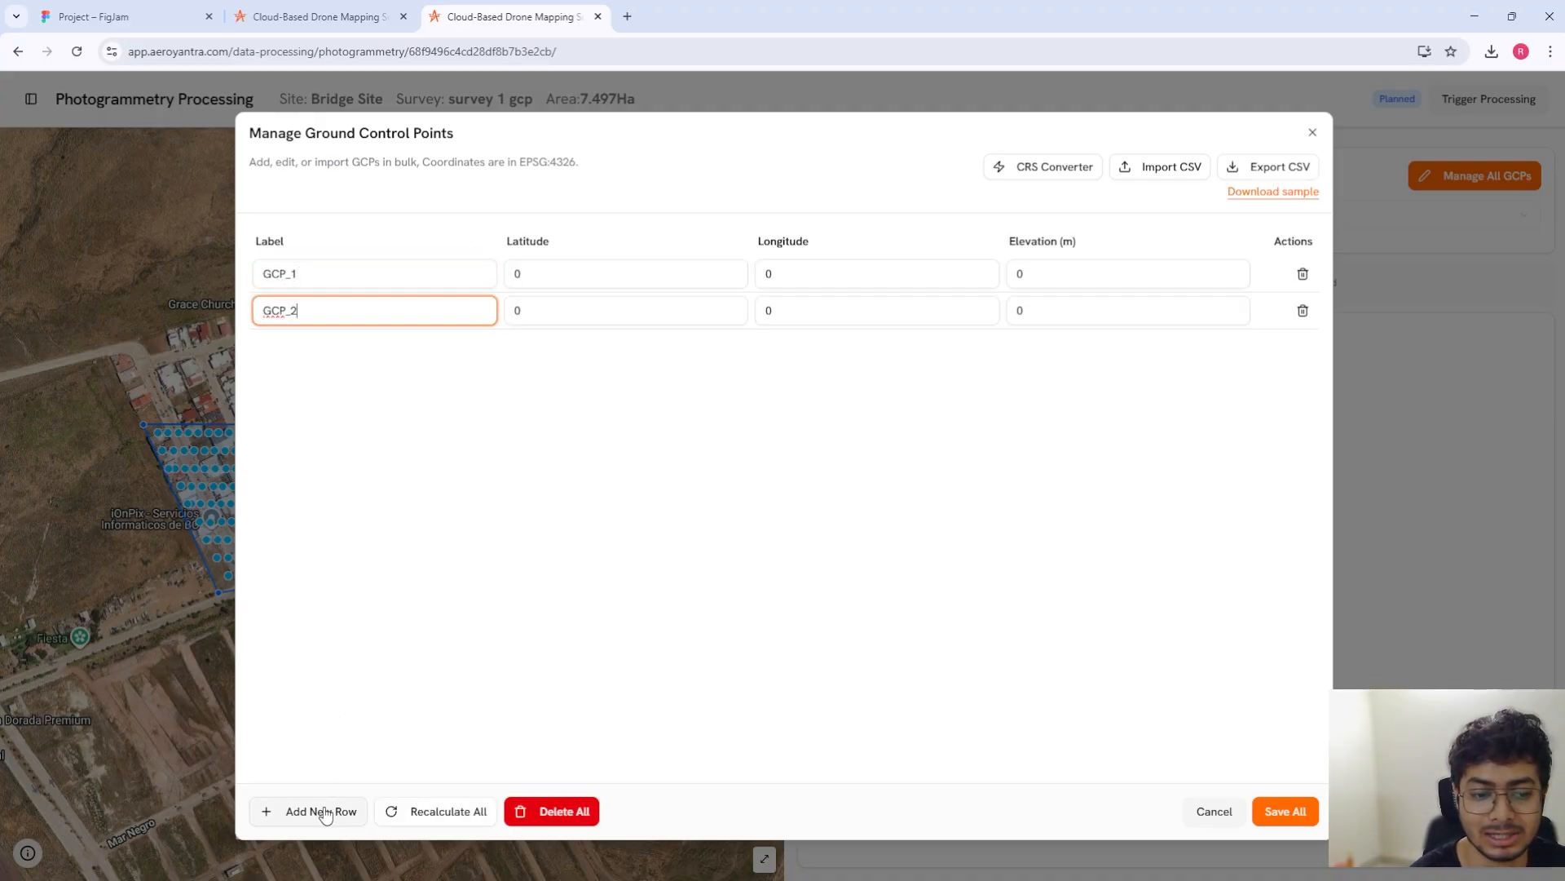
{"action": "left_click", "coordinate": [322, 811]}
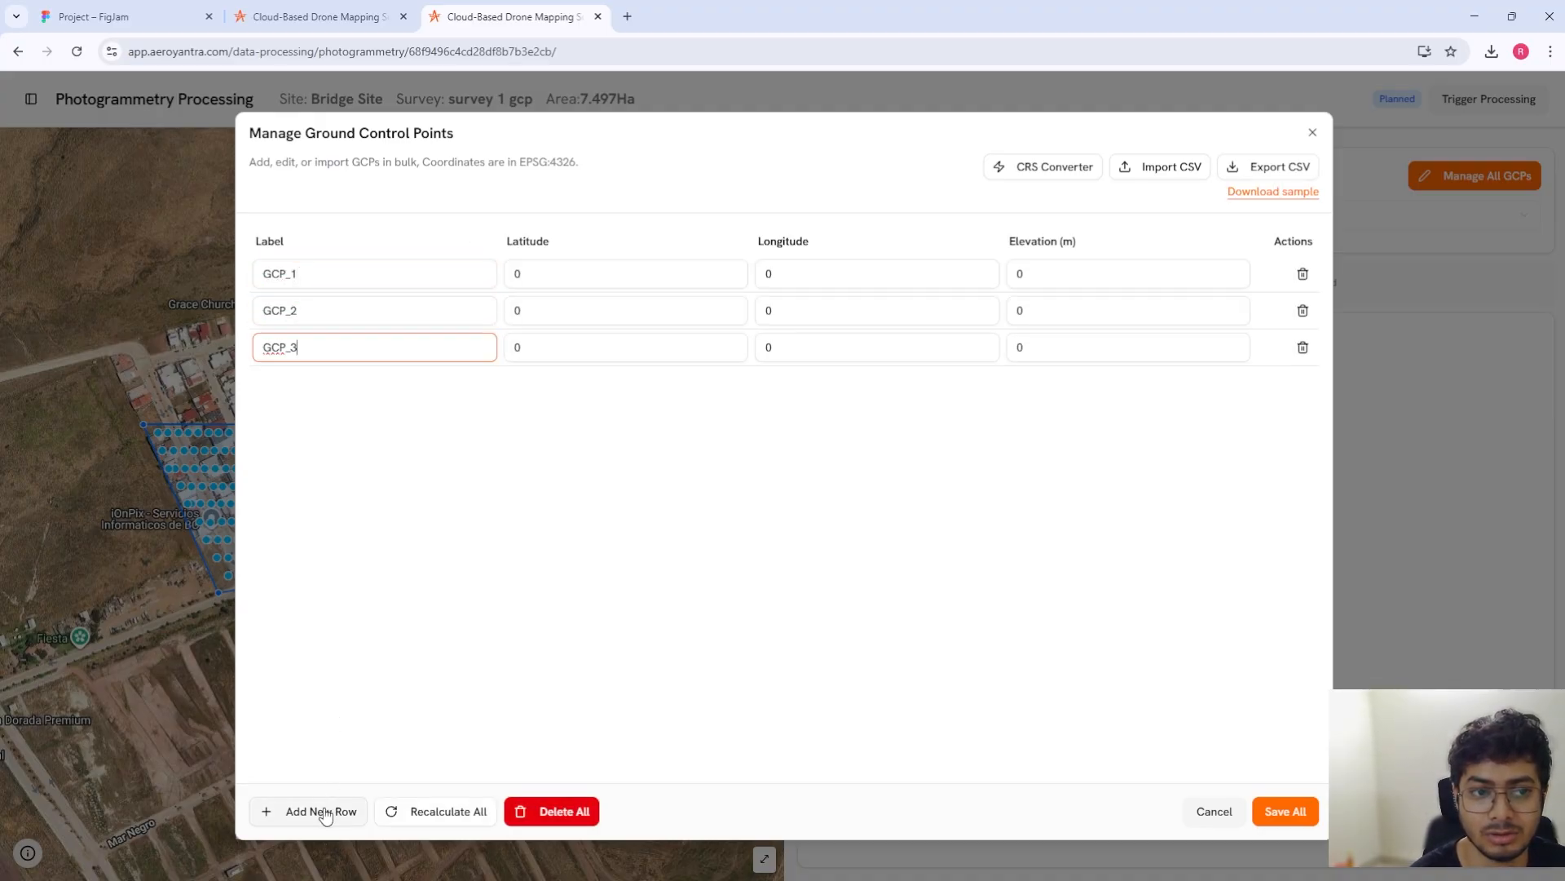
Step: Delete the three blank ground control point rows
{"action": "left_click", "coordinate": [334, 271]}
{"action": "left_click", "coordinate": [568, 282]}
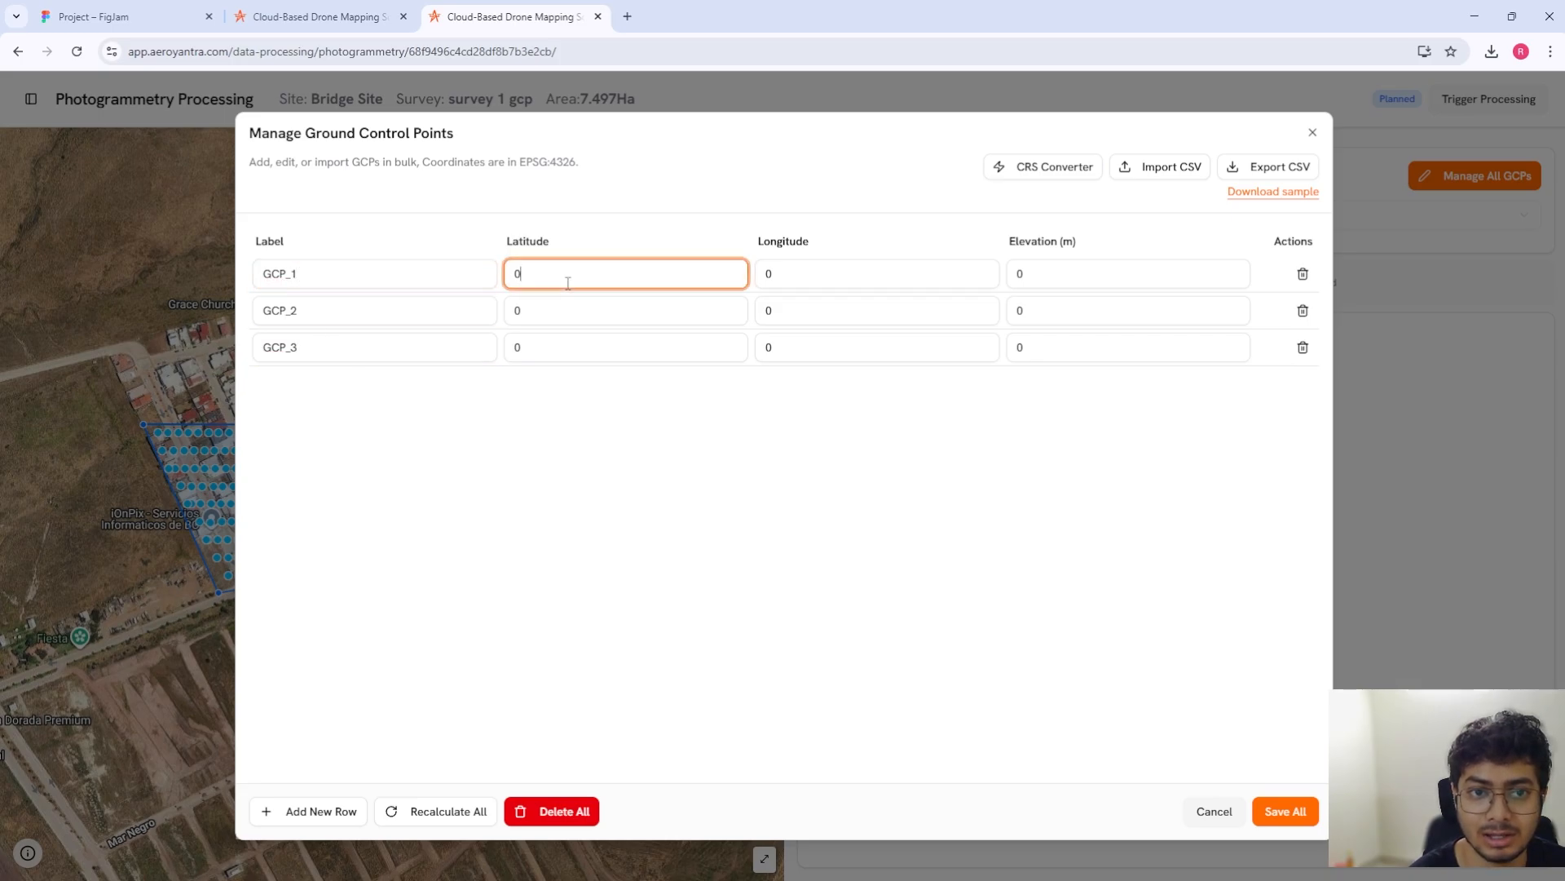
{"action": "left_click", "coordinate": [867, 274]}
{"action": "left_click", "coordinate": [1079, 274]}
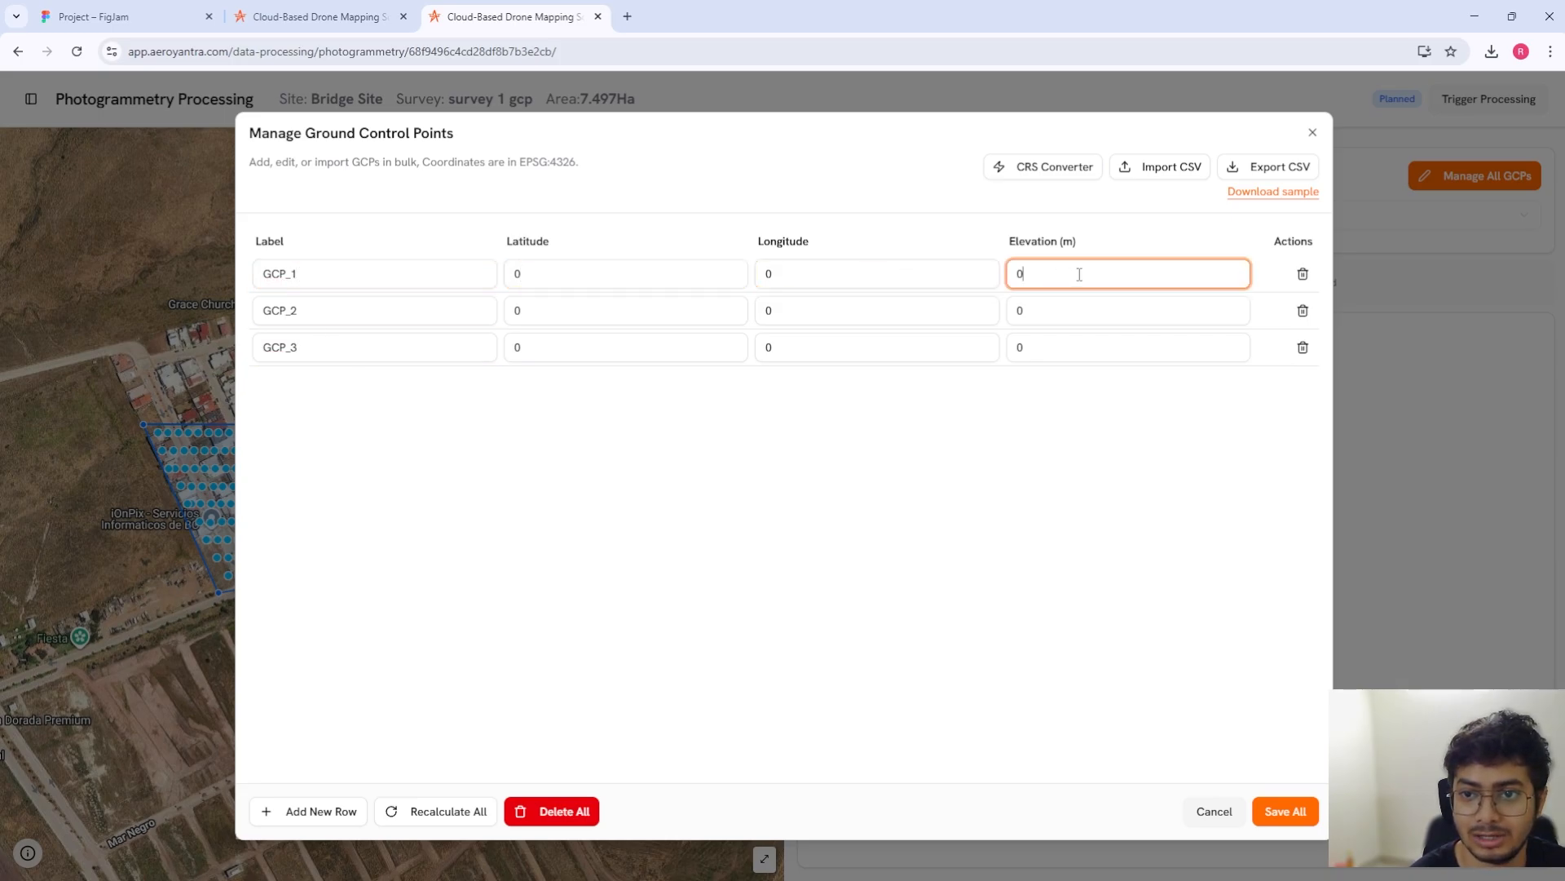
{"action": "double_click", "coordinate": [1303, 274]}
{"action": "left_click", "coordinate": [1303, 274]}
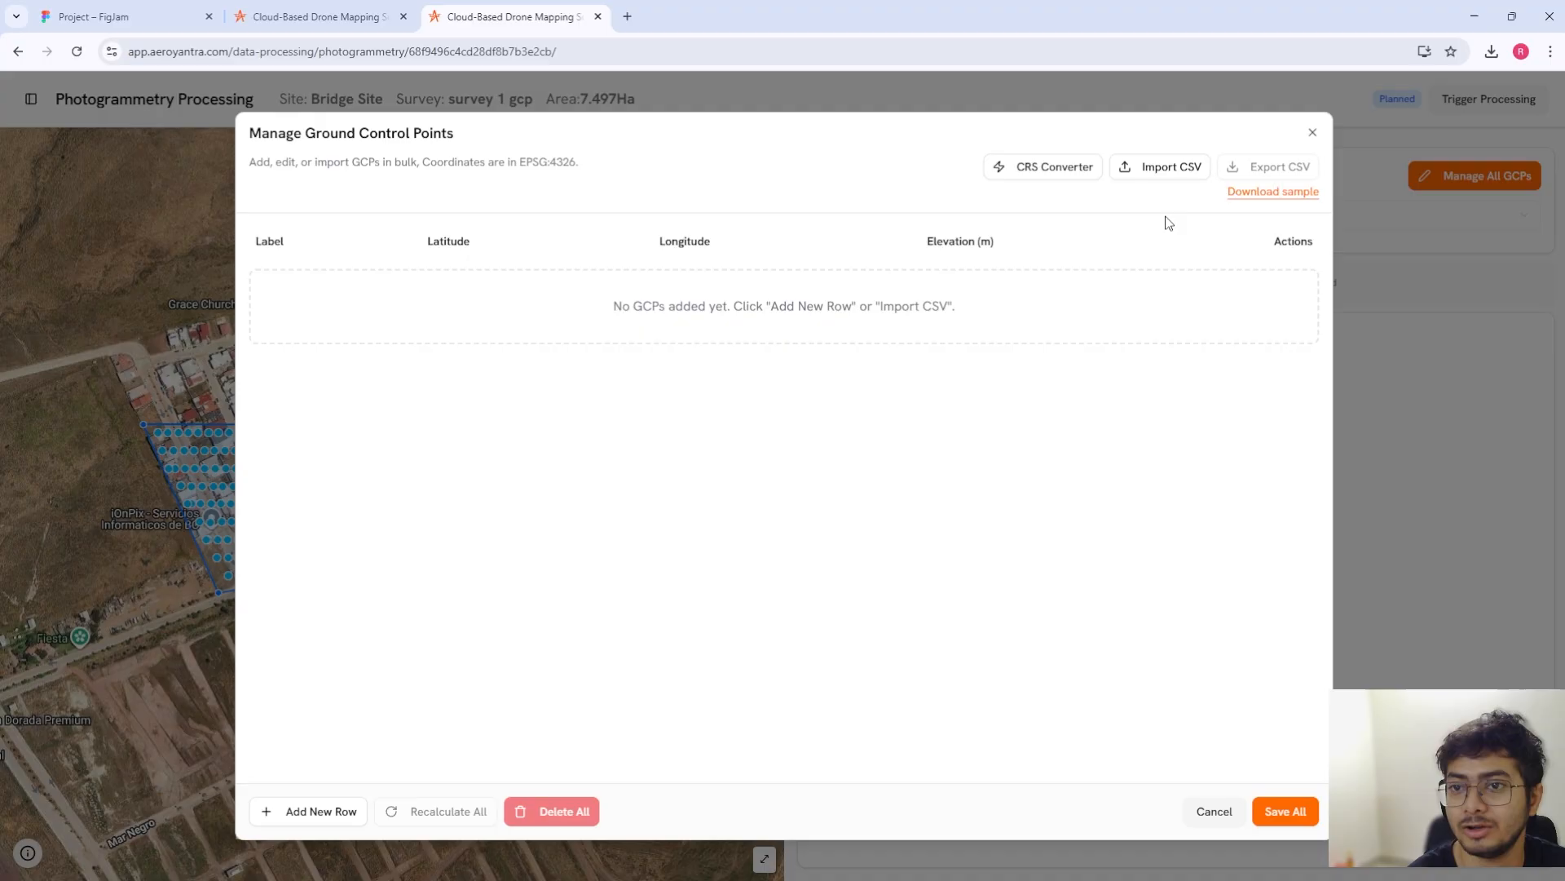
Step: Download the sample GCP file, open it in Excel, and examine its label, latitude, longitude and elevation columns
{"action": "left_click", "coordinate": [1268, 195]}
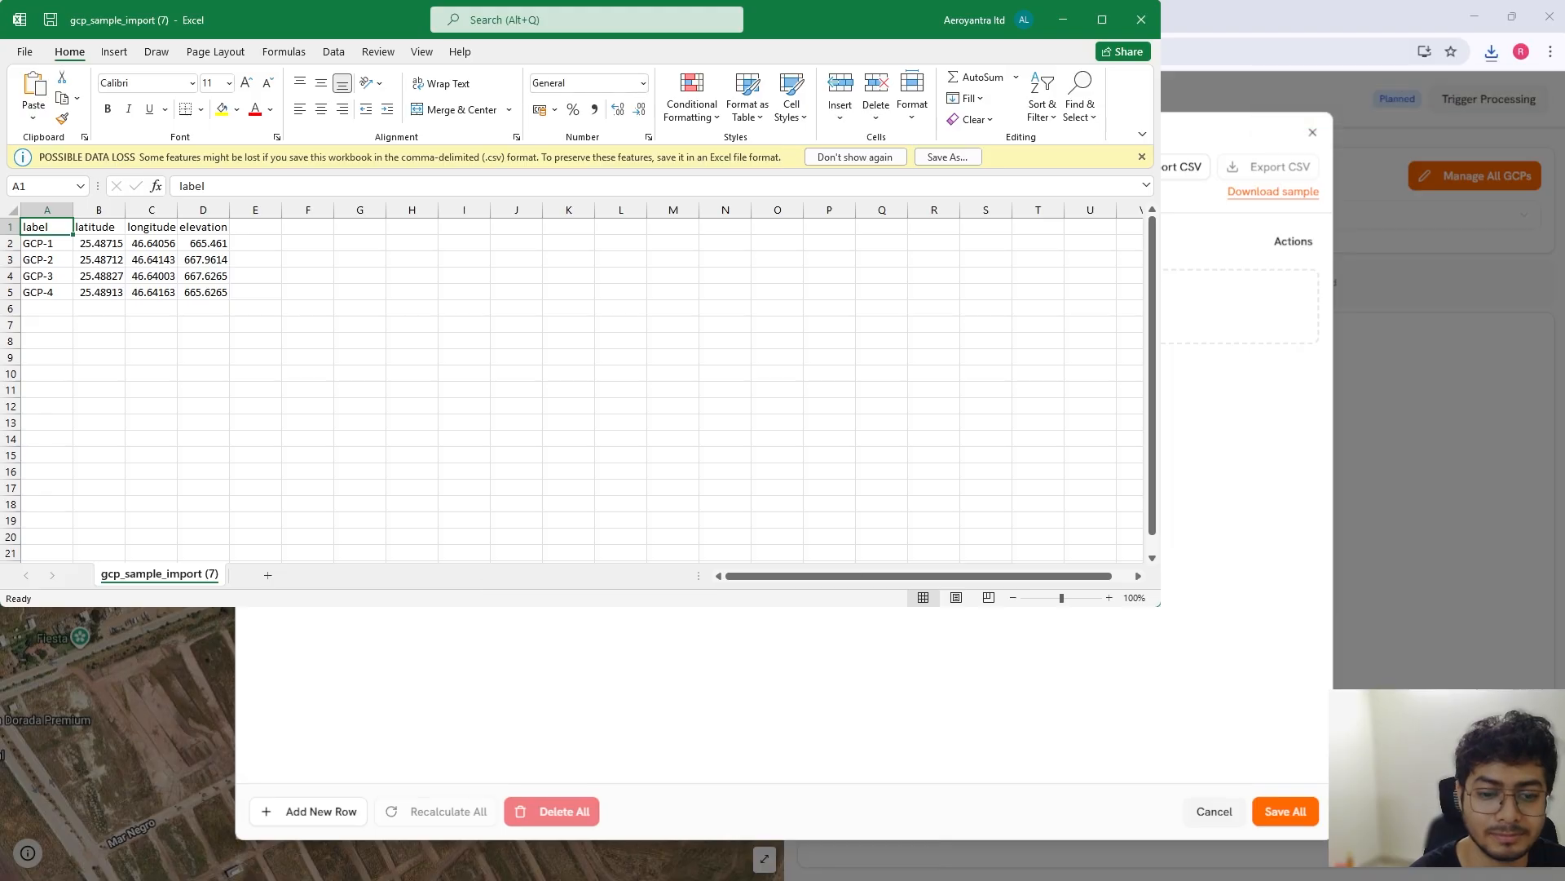
{"action": "left_click", "coordinate": [861, 593]}
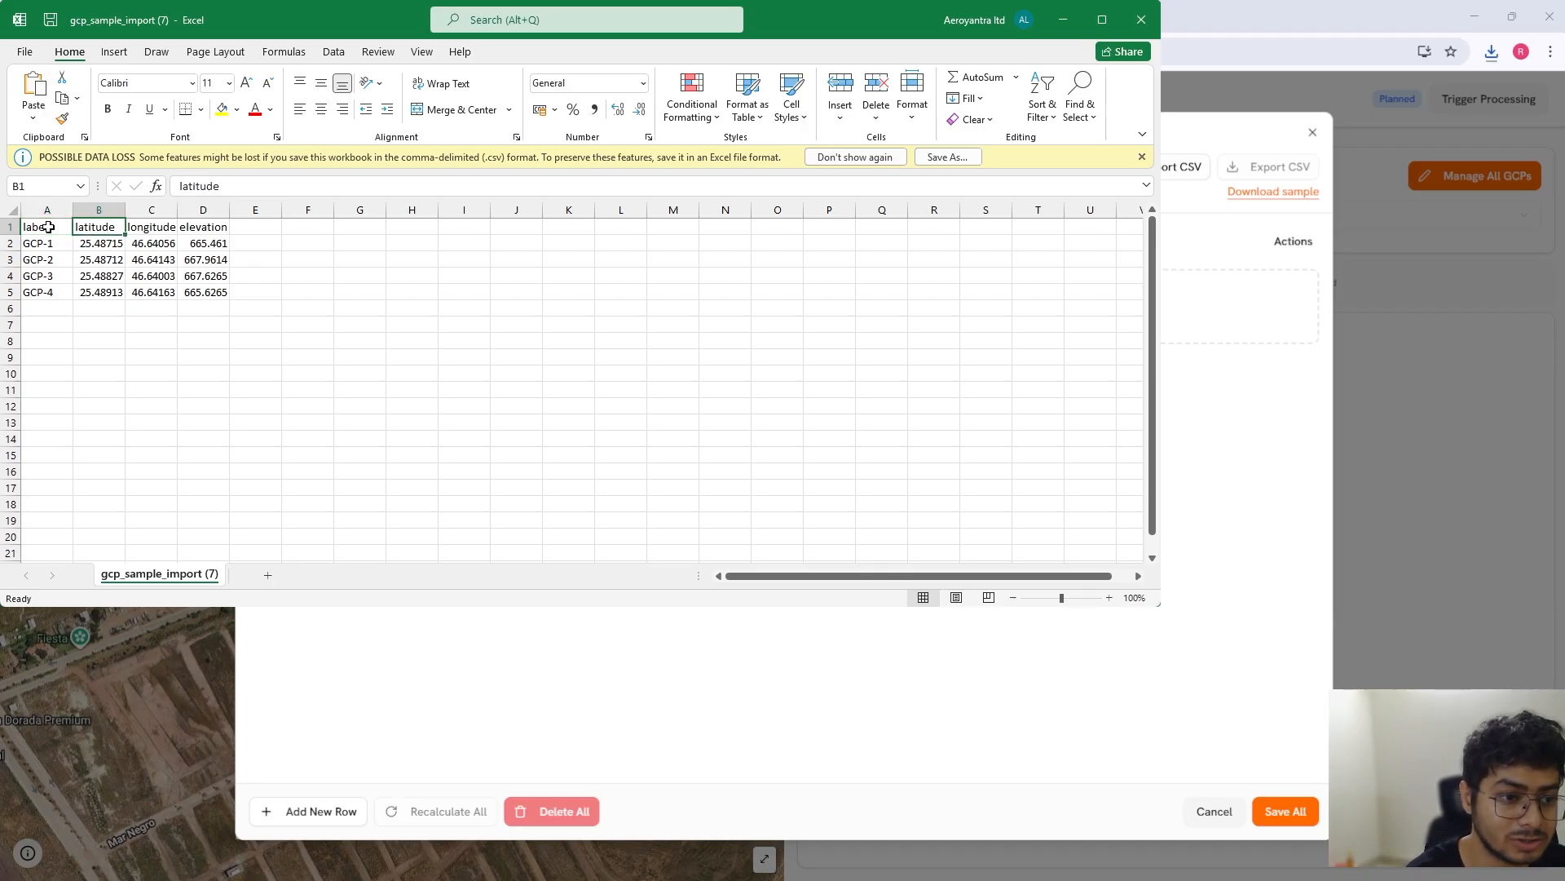
{"action": "key", "text": "Down"}
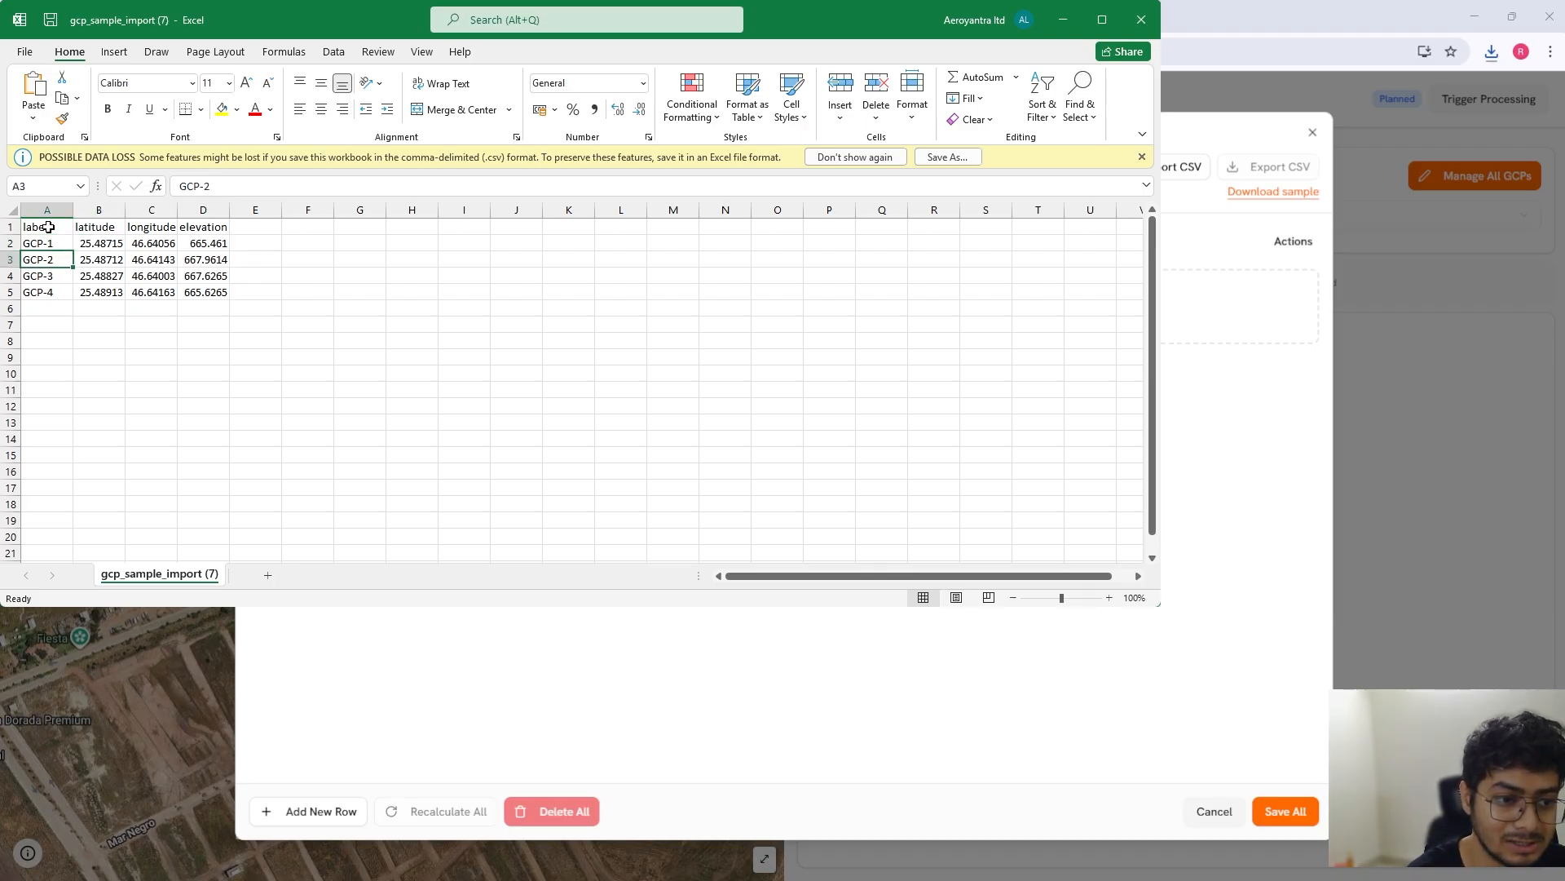
{"action": "key", "text": "Up"}
{"action": "key", "text": "Right"}
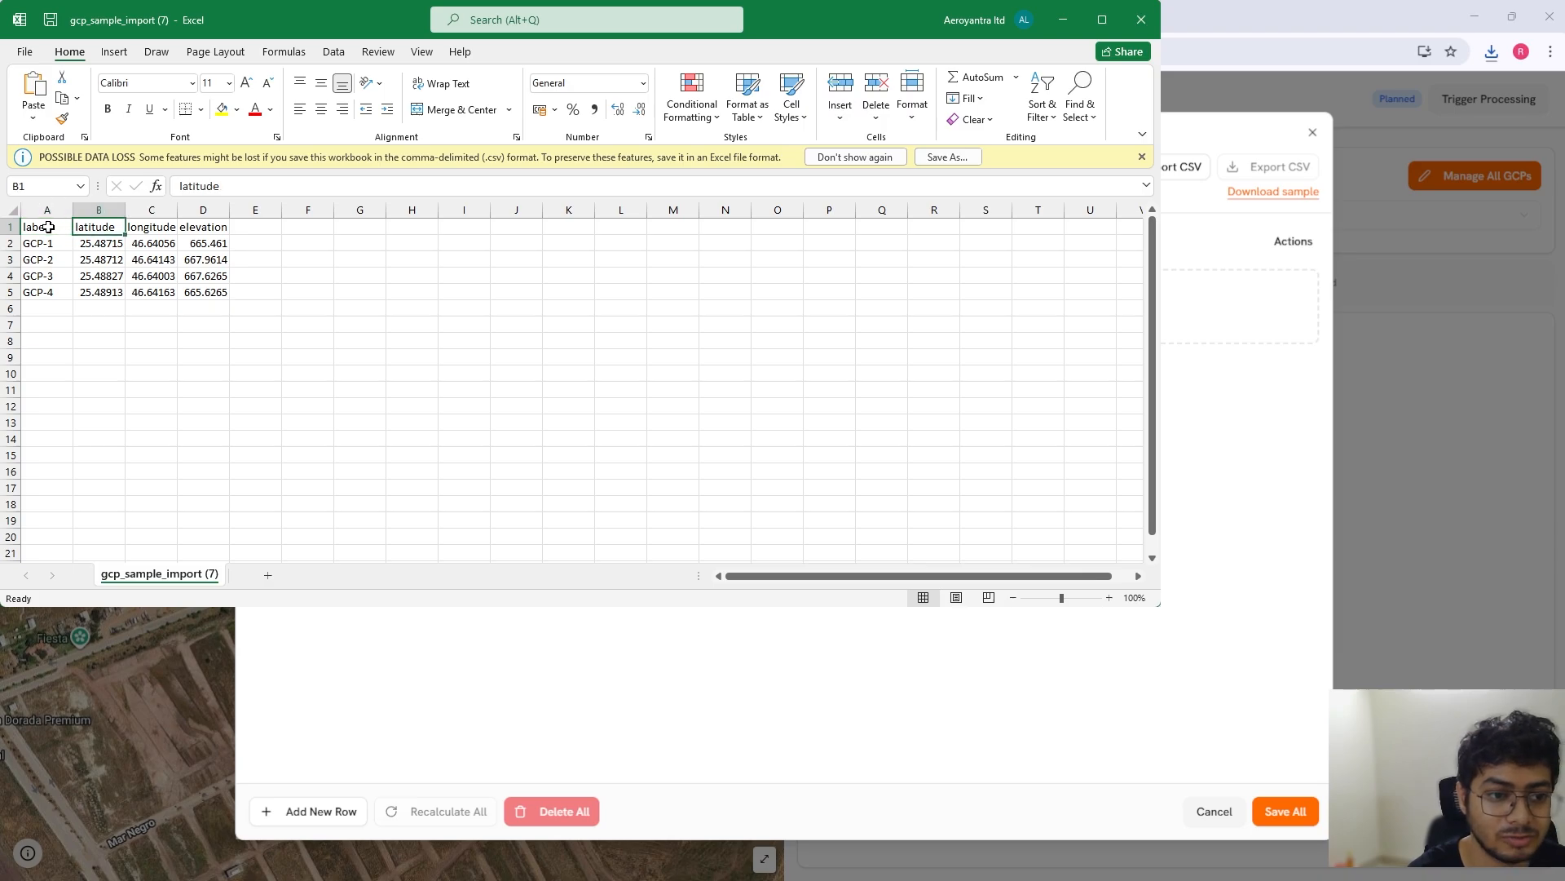
{"action": "key", "text": "Down"}
{"action": "key", "text": "Down"}
{"action": "key", "text": "Down"}
{"action": "key", "text": "Down"}
{"action": "key", "text": "Up"}
{"action": "key", "text": "Up"}
{"action": "key", "text": "Up"}
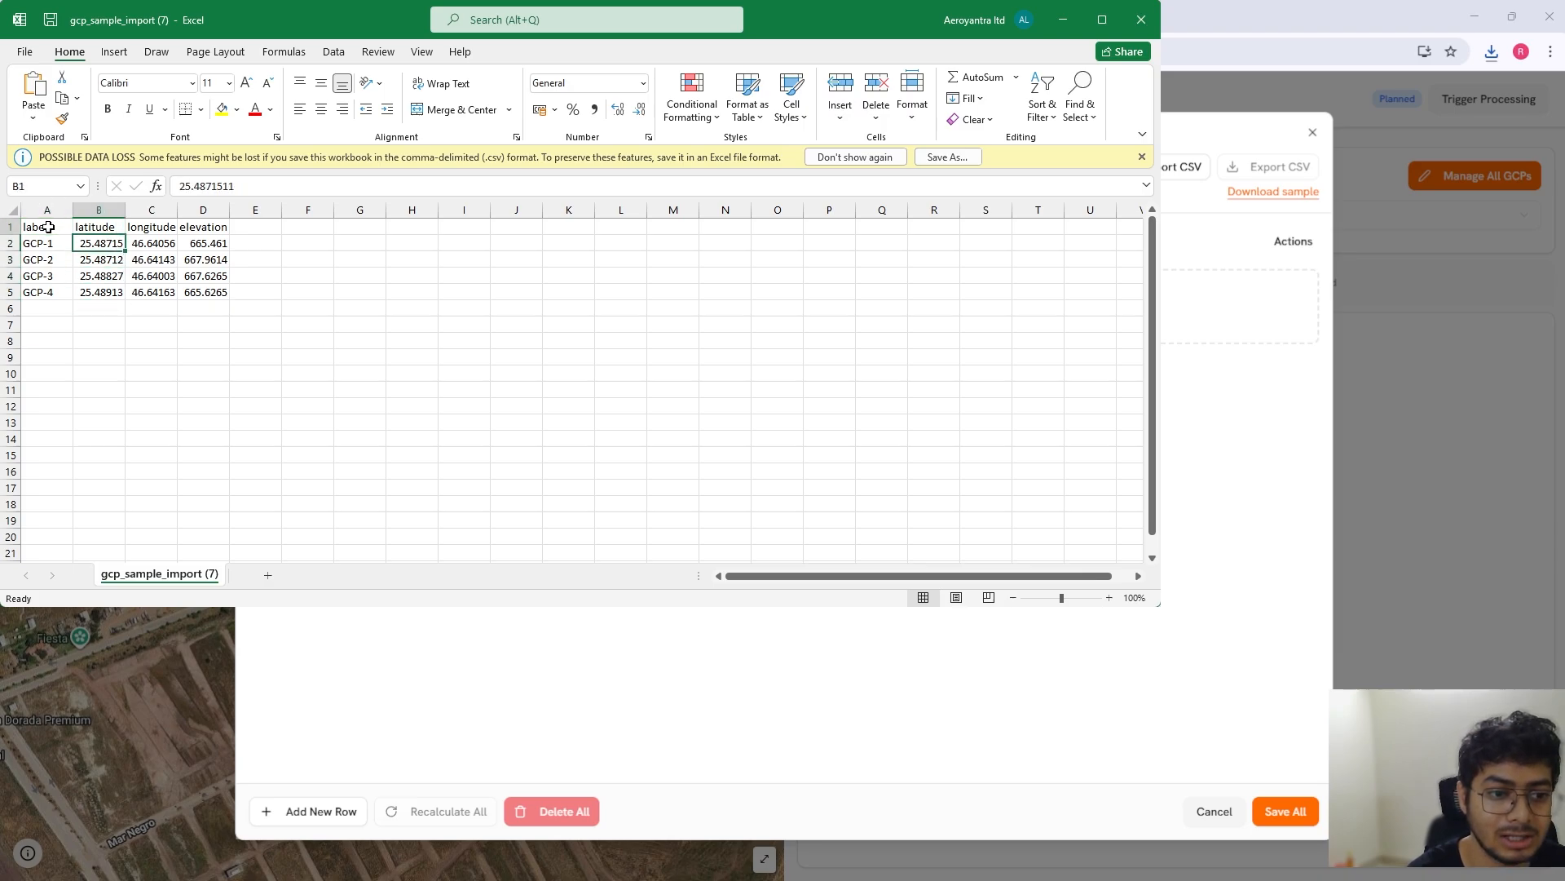
{"action": "key", "text": "Up"}
{"action": "key", "text": "Right"}
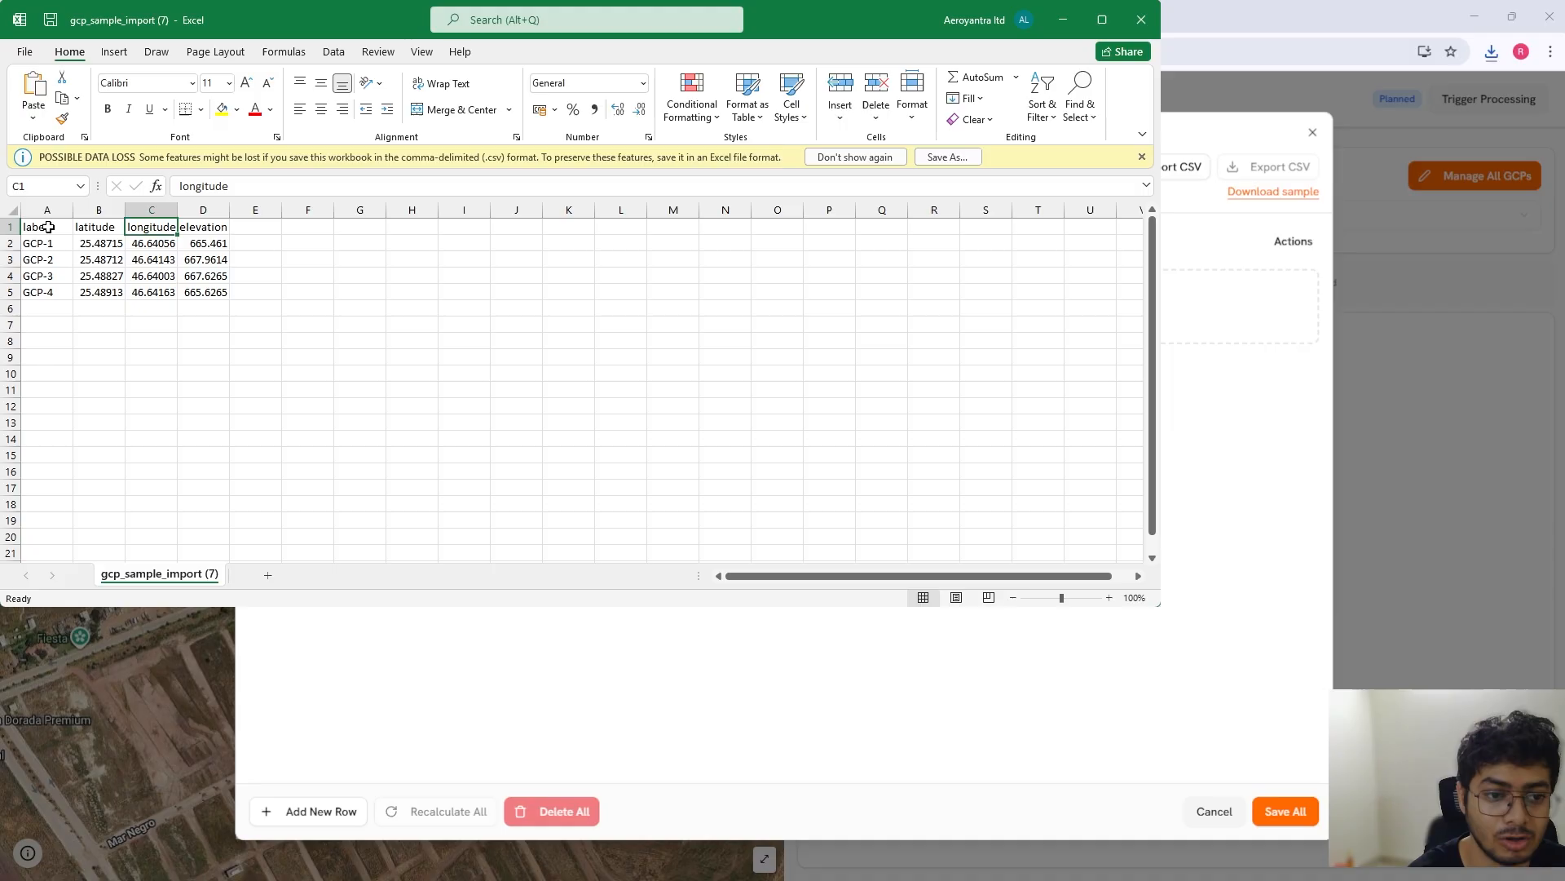
{"action": "key", "text": "Down"}
{"action": "key", "text": "Down"}
{"action": "key", "text": "Down"}
{"action": "key", "text": "Down"}
{"action": "key", "text": "Up"}
{"action": "key", "text": "Up"}
{"action": "key", "text": "Up"}
{"action": "key", "text": "Up"}
{"action": "key", "text": "Right"}
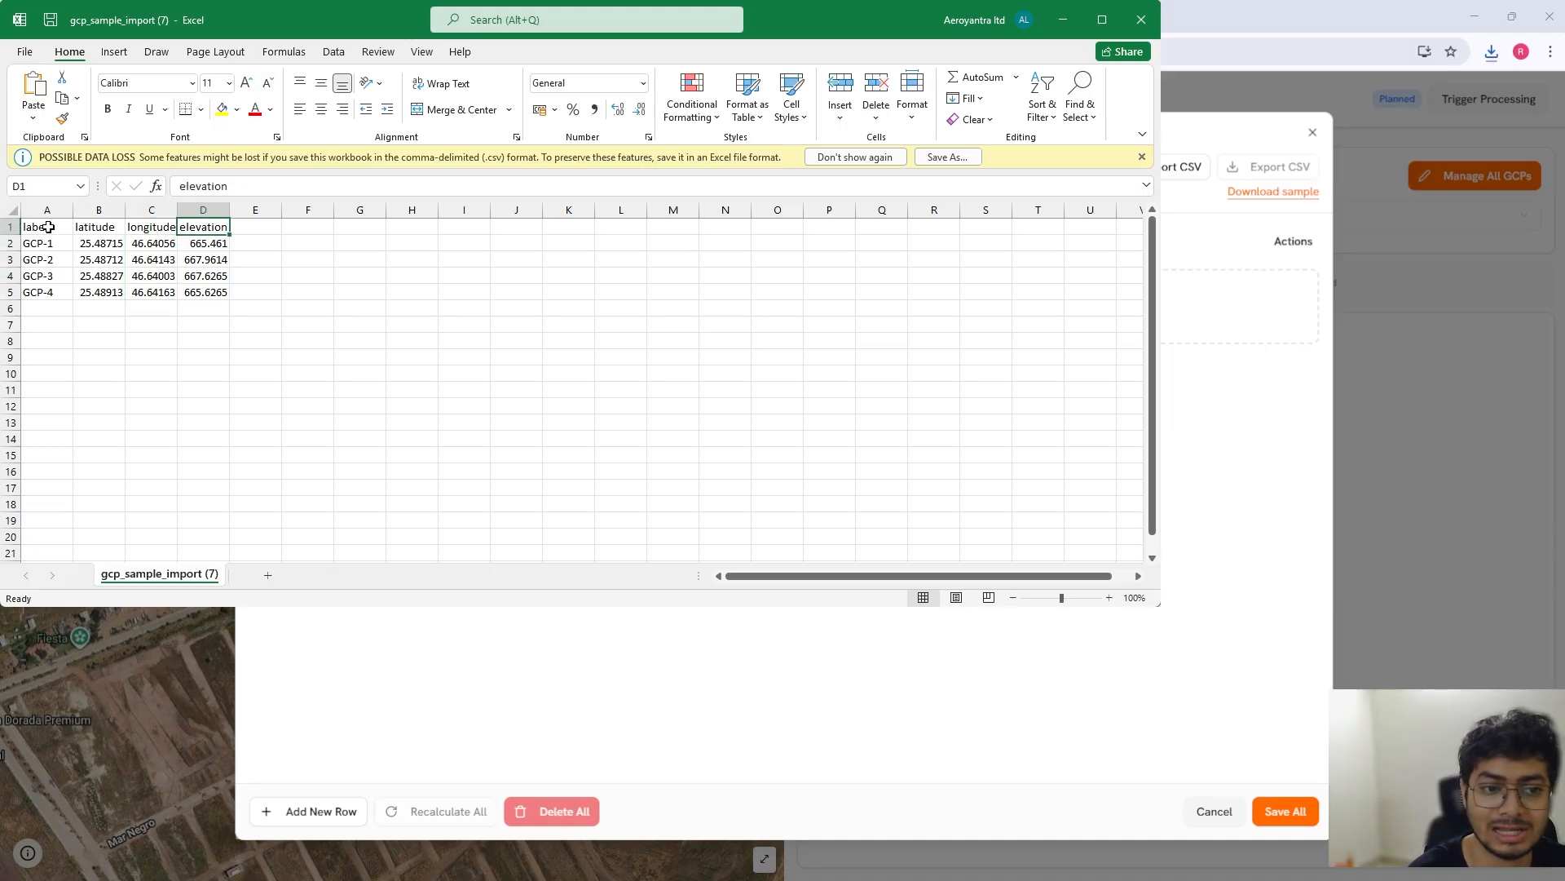
Step: Select the sample table A1:D5 to review its full layout and close the Excel workbook
{"action": "key", "text": "Left"}
{"action": "key", "text": "Left"}
{"action": "key", "text": "Left"}
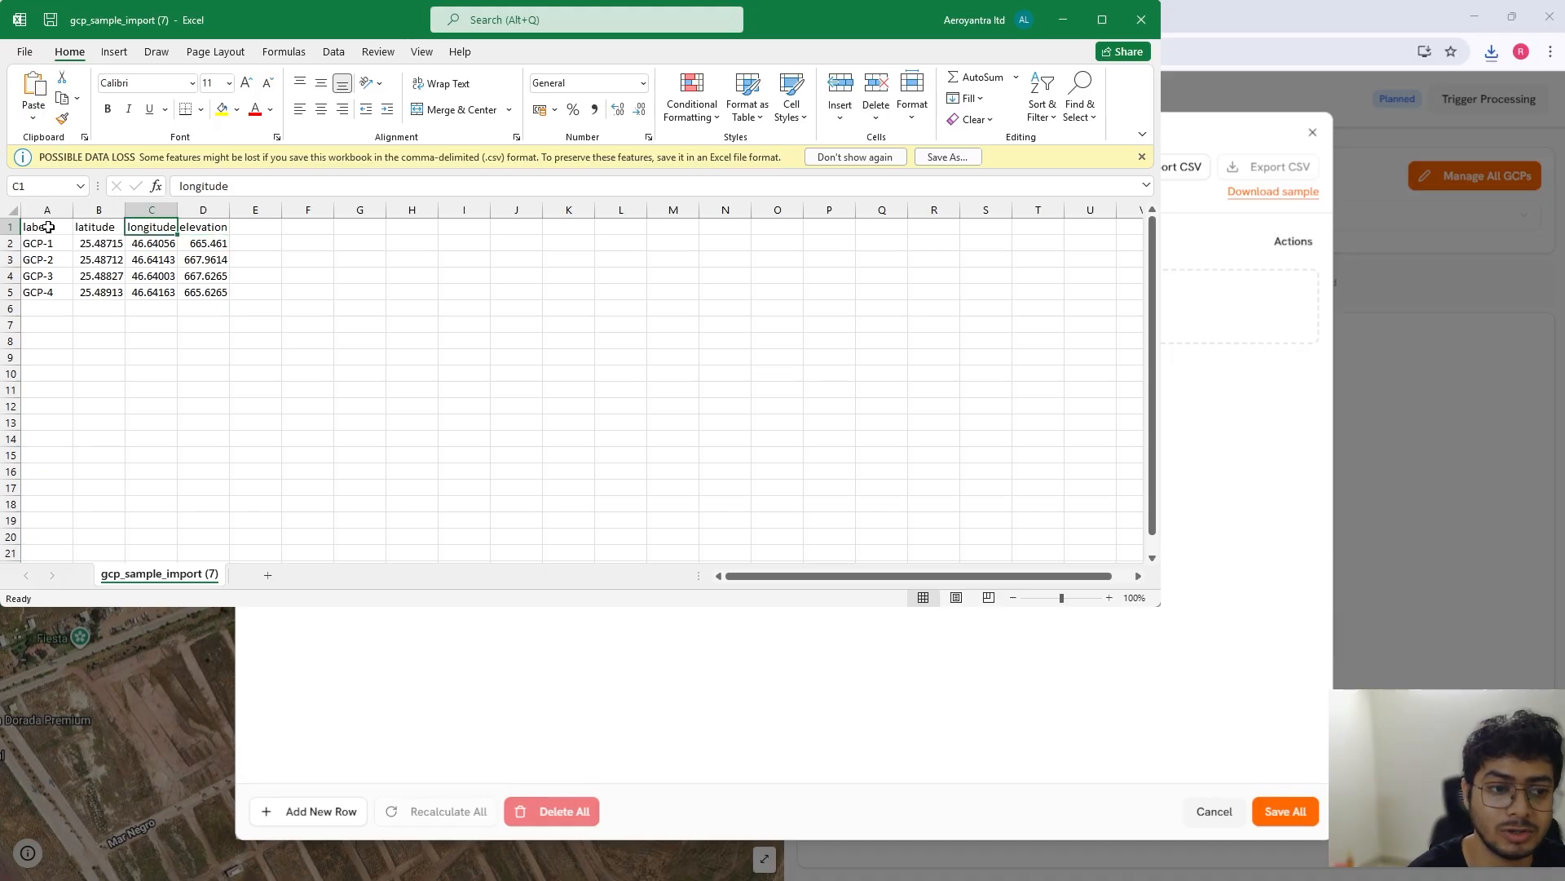
{"action": "key", "text": "shift+Right"}
{"action": "key", "text": "shift+Right"}
{"action": "key", "text": "shift+Right"}
{"action": "key", "text": "shift+Right"}
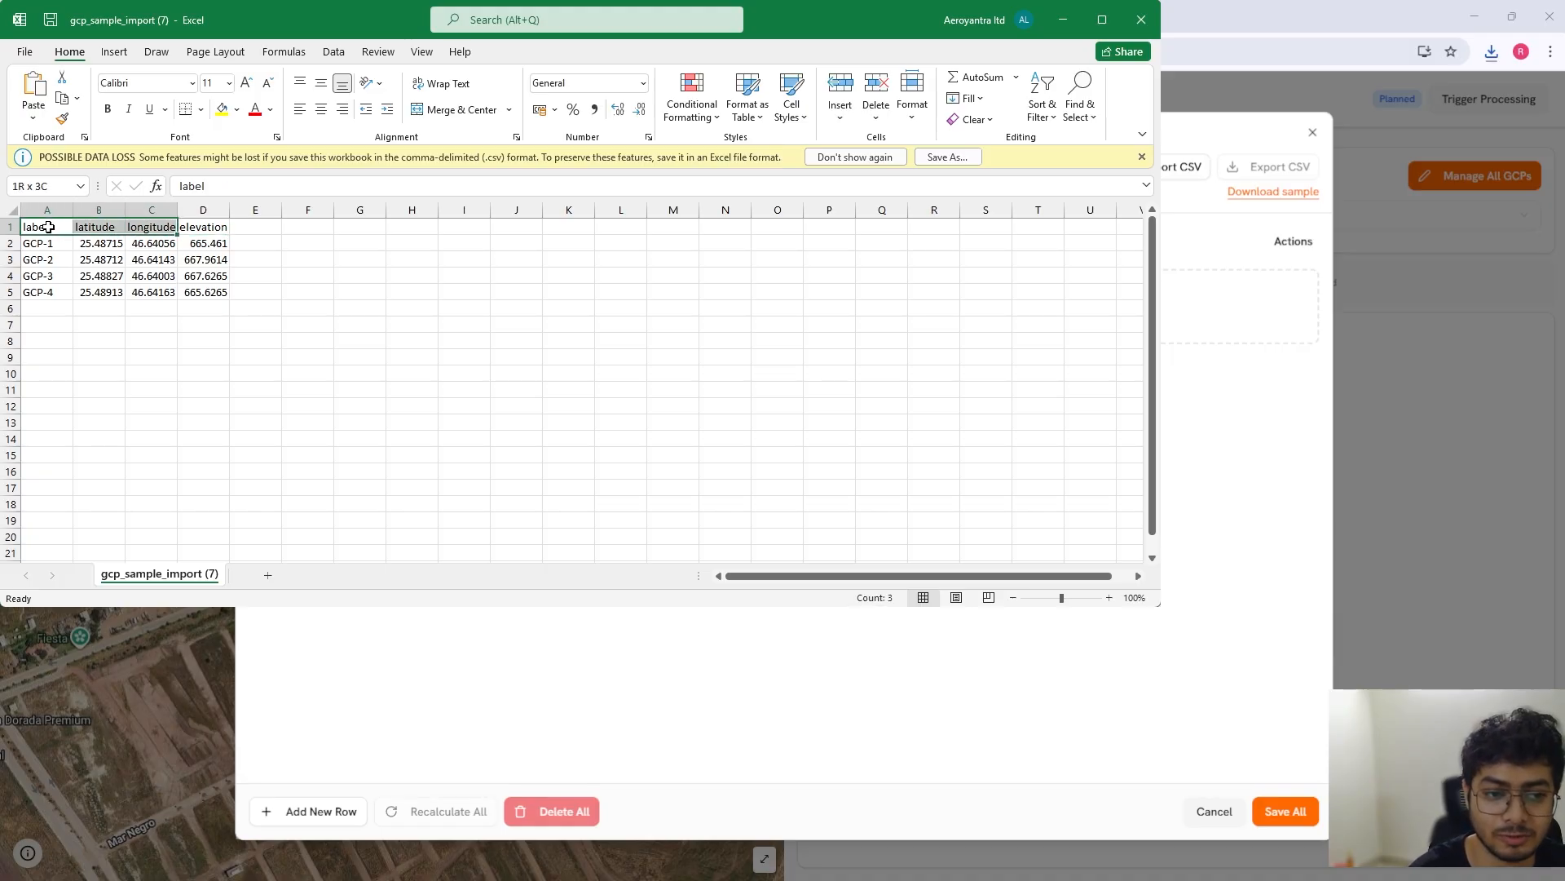
{"action": "key", "text": "shift+Left"}
{"action": "key", "text": "shift+Down"}
{"action": "key", "text": "shift+Down"}
{"action": "key", "text": "shift+Down"}
{"action": "key", "text": "shift+Down"}
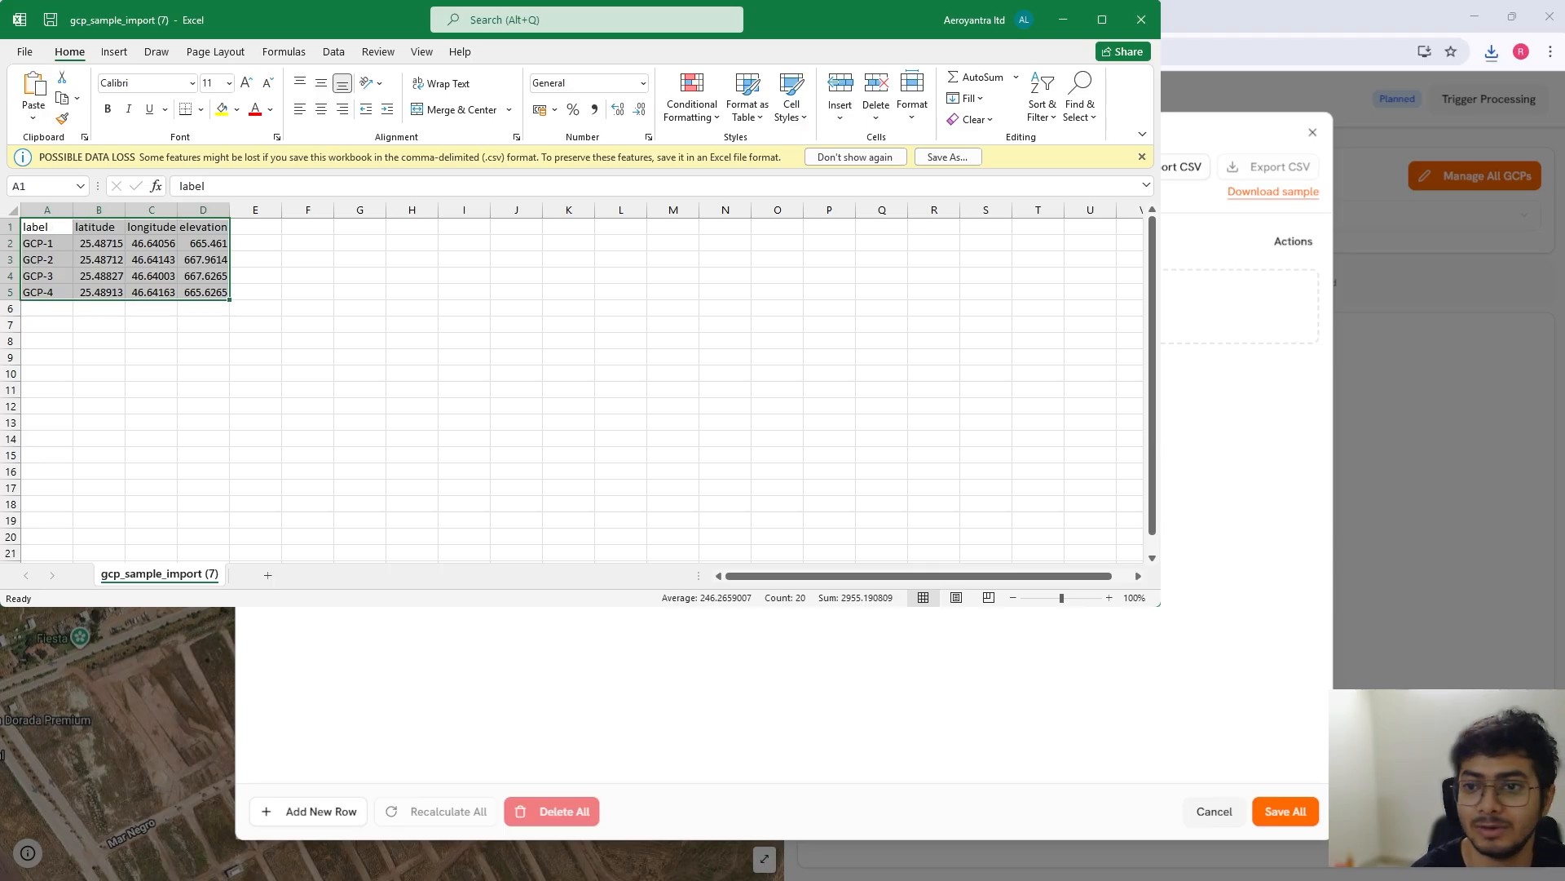
{"action": "left_click", "coordinate": [1142, 24]}
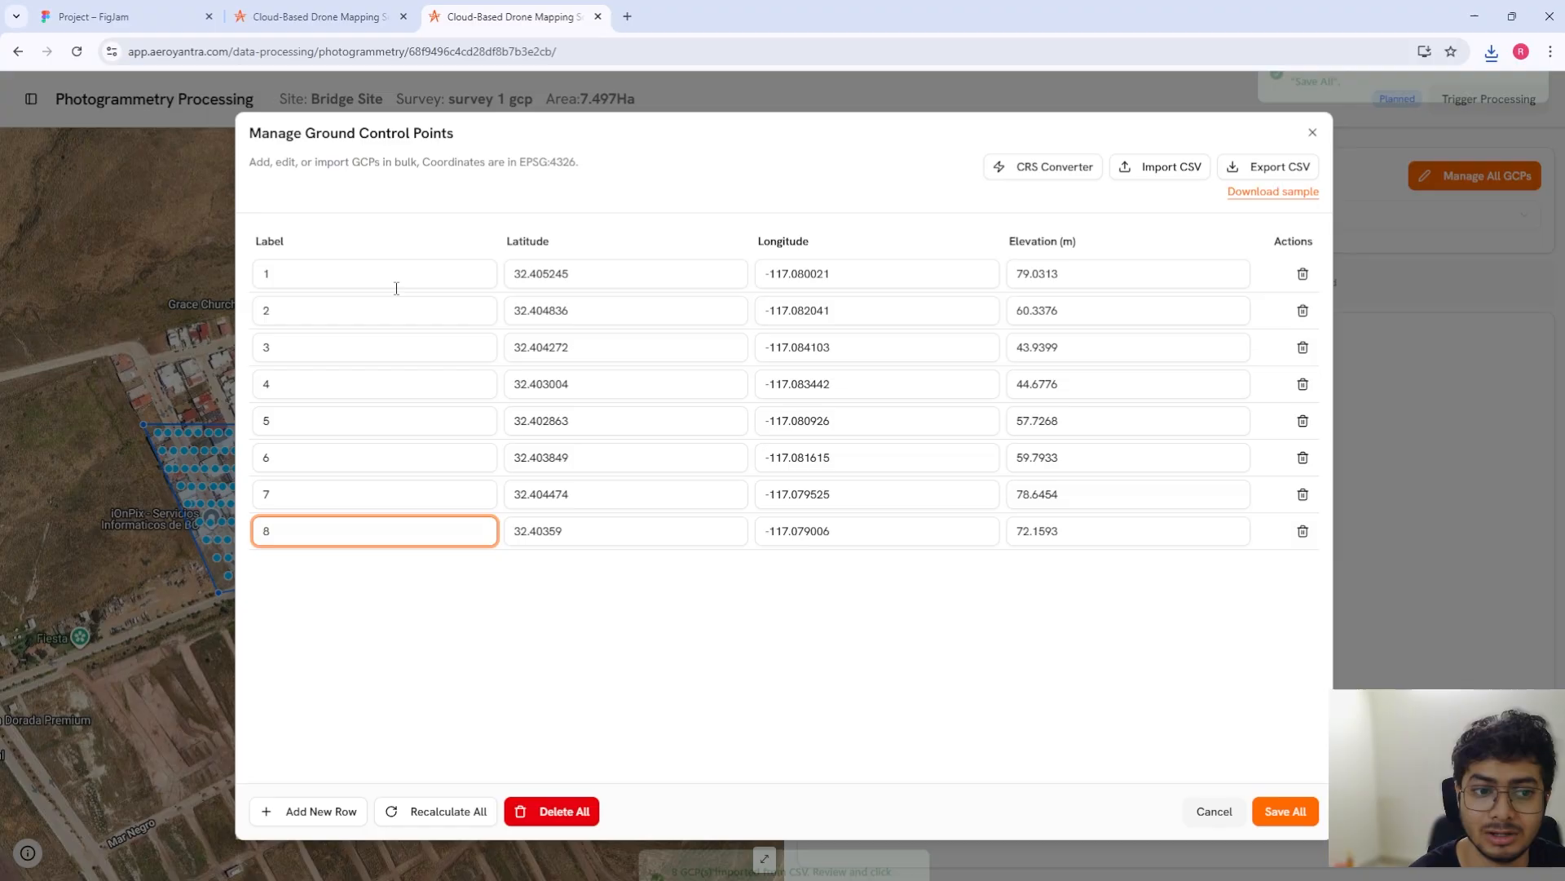
Step: Save all imported ground control points labelled 1 to 8 and load the local survey images for marking
{"action": "left_click", "coordinate": [324, 589]}
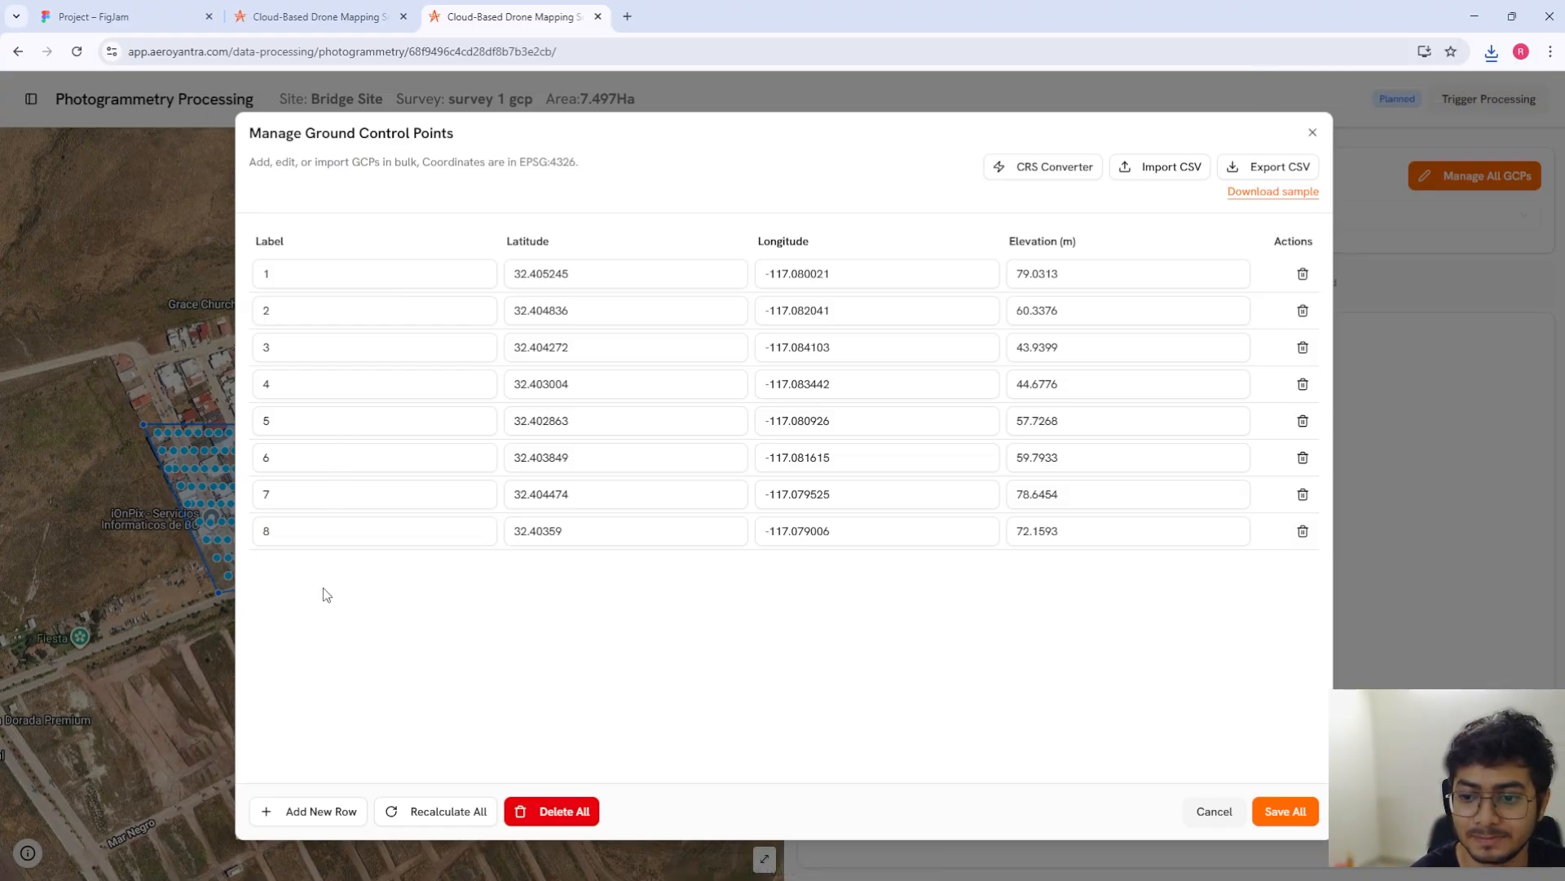
{"action": "left_click", "coordinate": [1303, 812]}
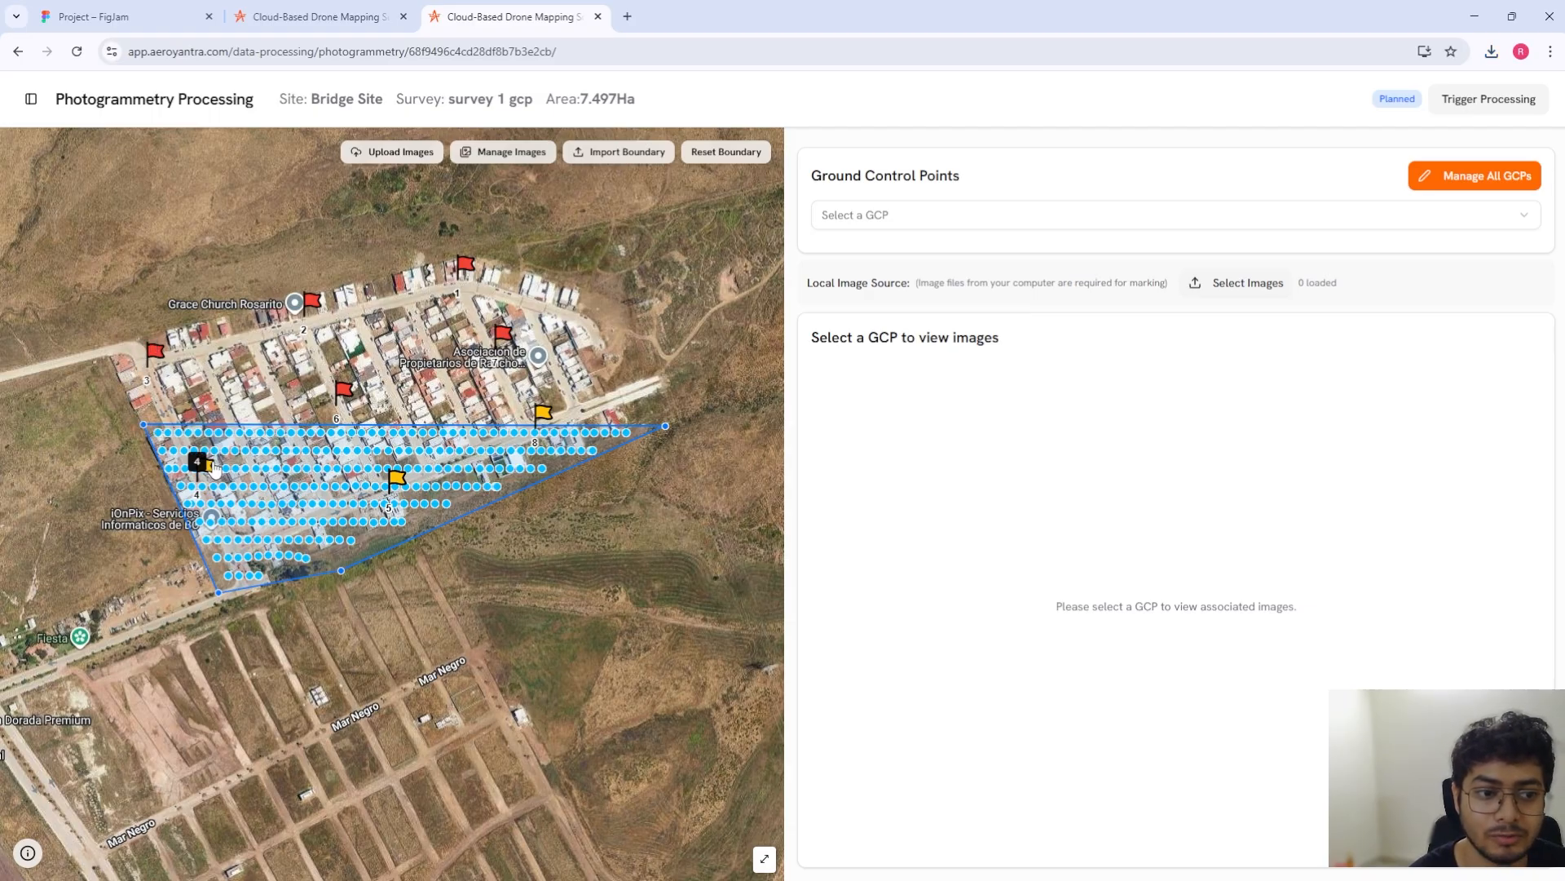
{"action": "left_click", "coordinate": [1239, 287]}
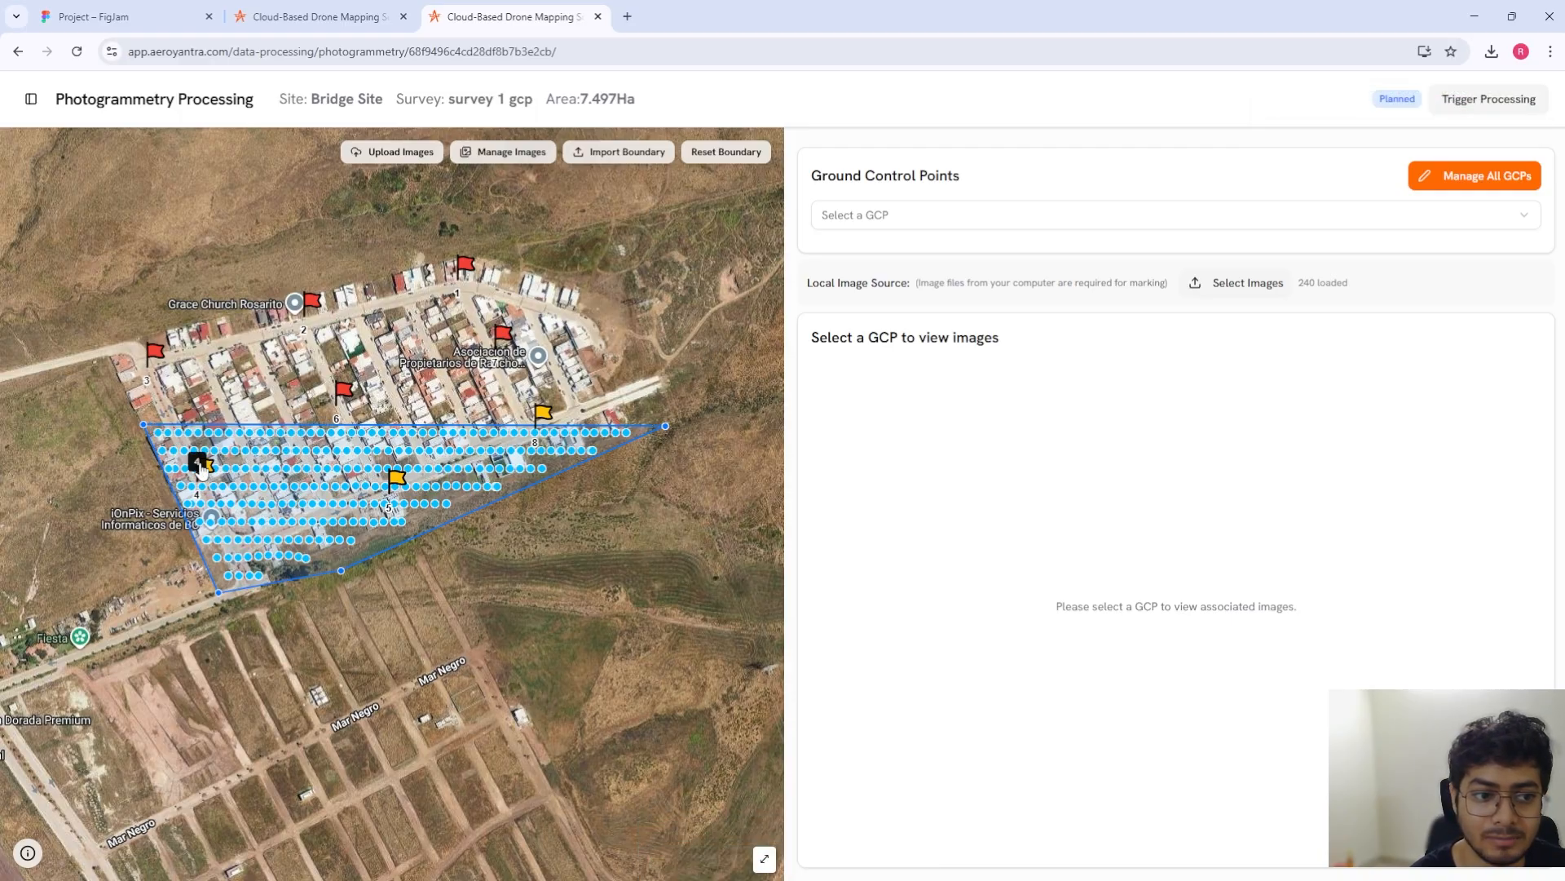
Step: Select ground control point 4 inside the survey boundary to list its associated images
{"action": "left_click", "coordinate": [978, 225]}
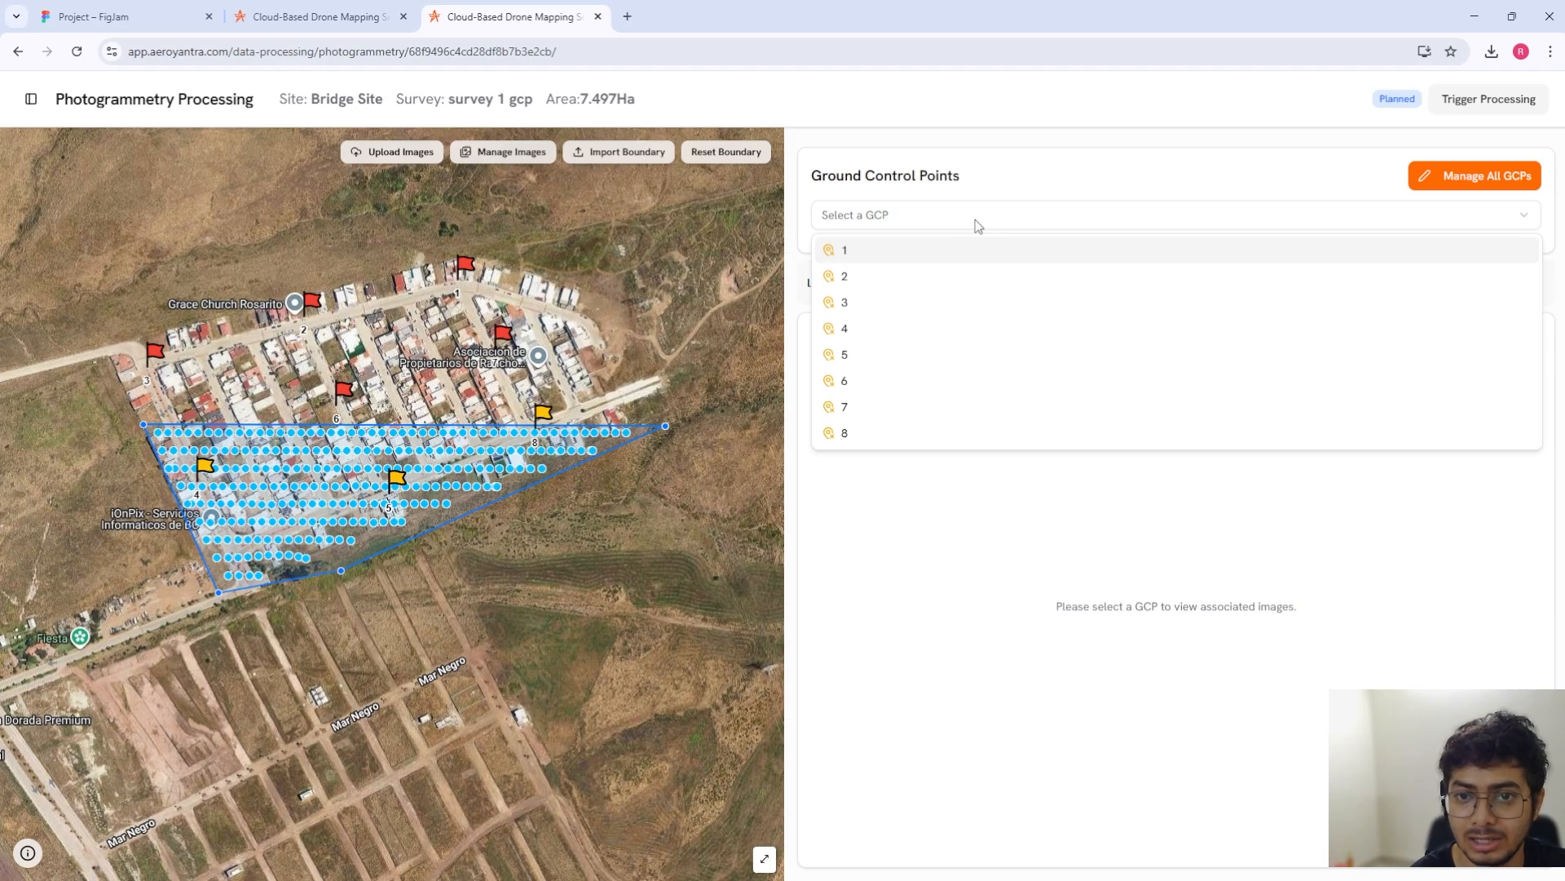
{"action": "left_click", "coordinate": [975, 218]}
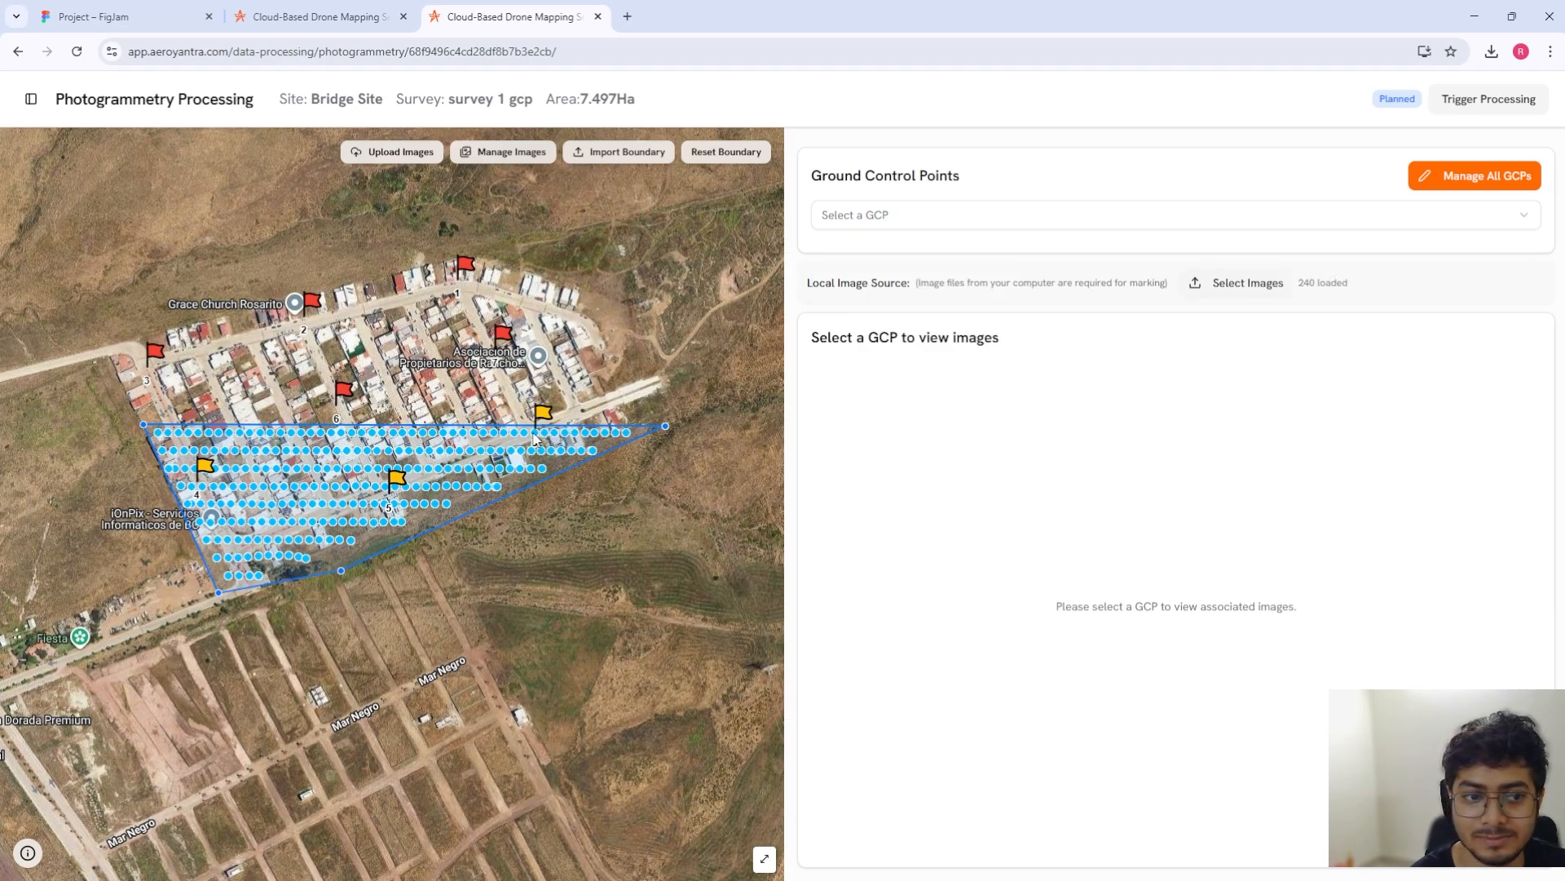
{"action": "left_click", "coordinate": [210, 476]}
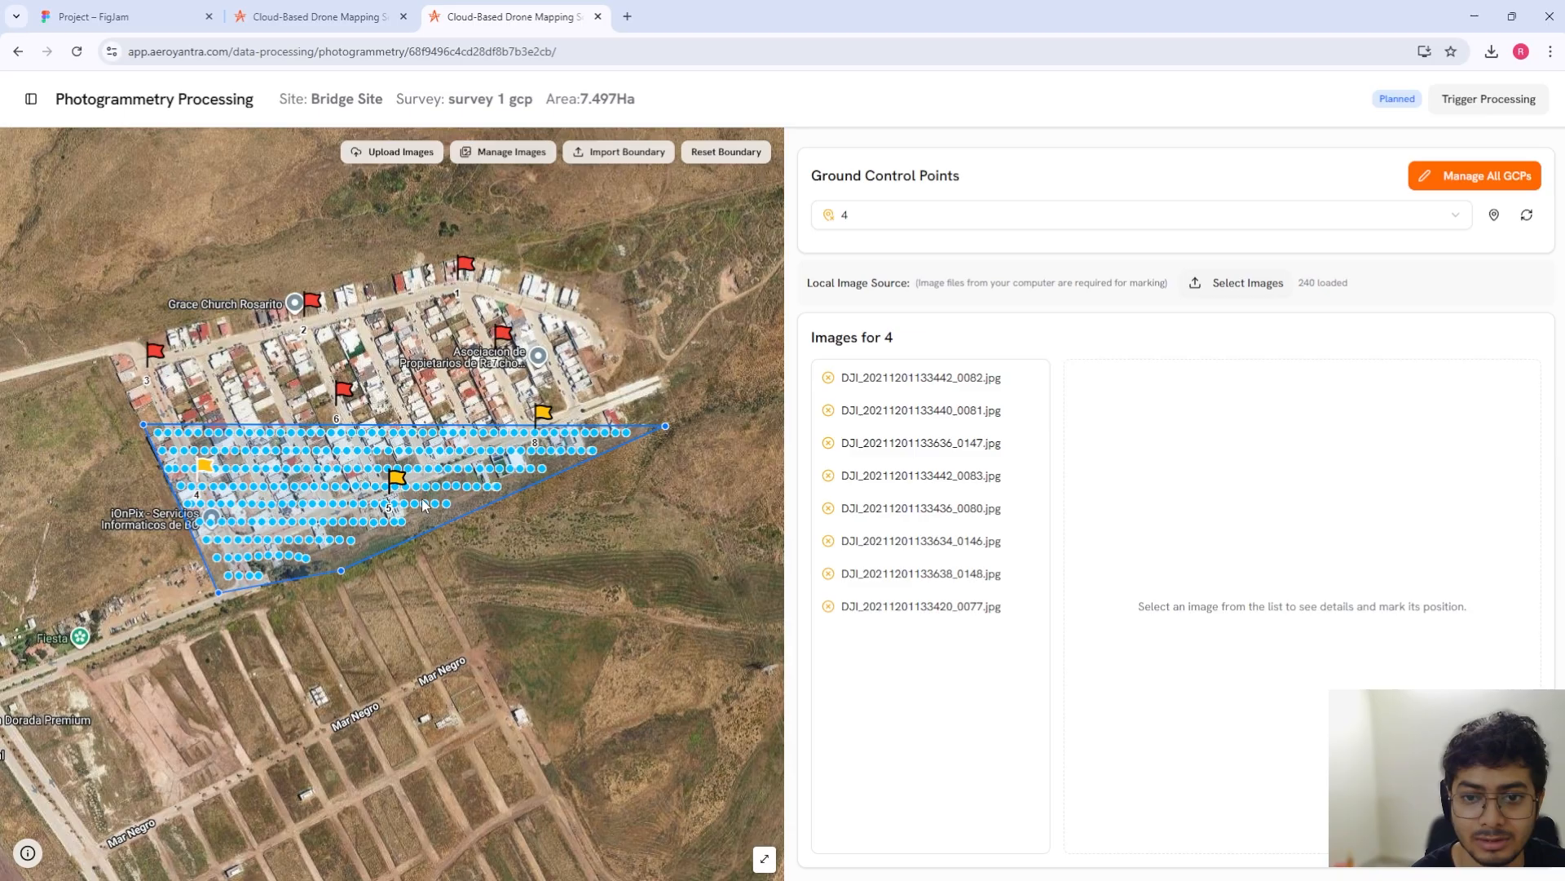
{"action": "left_click", "coordinate": [906, 395]}
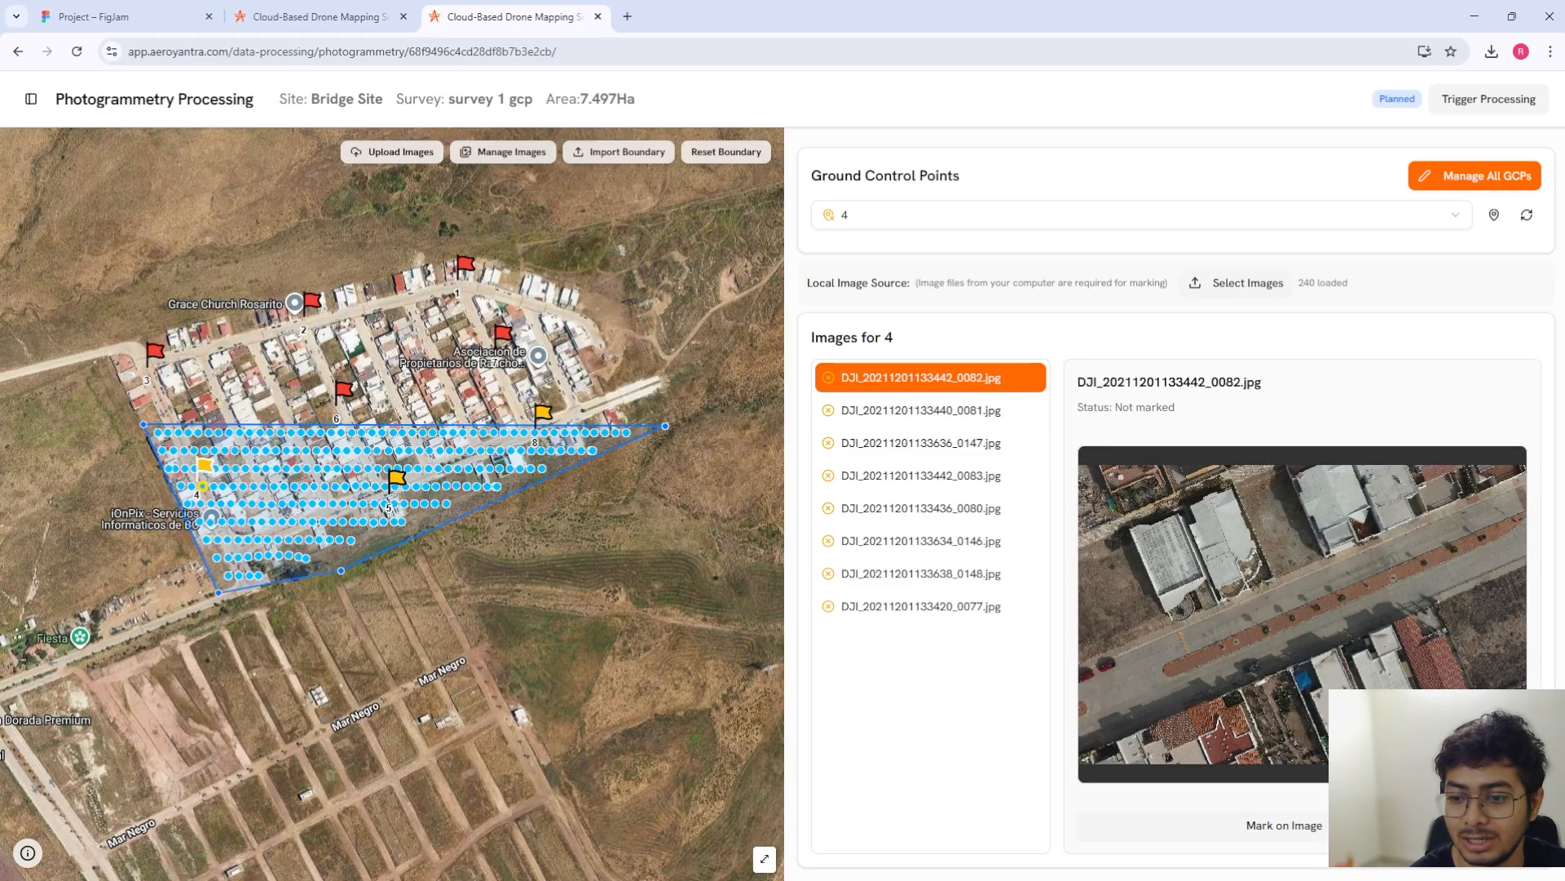
{"action": "left_click", "coordinate": [1342, 825]}
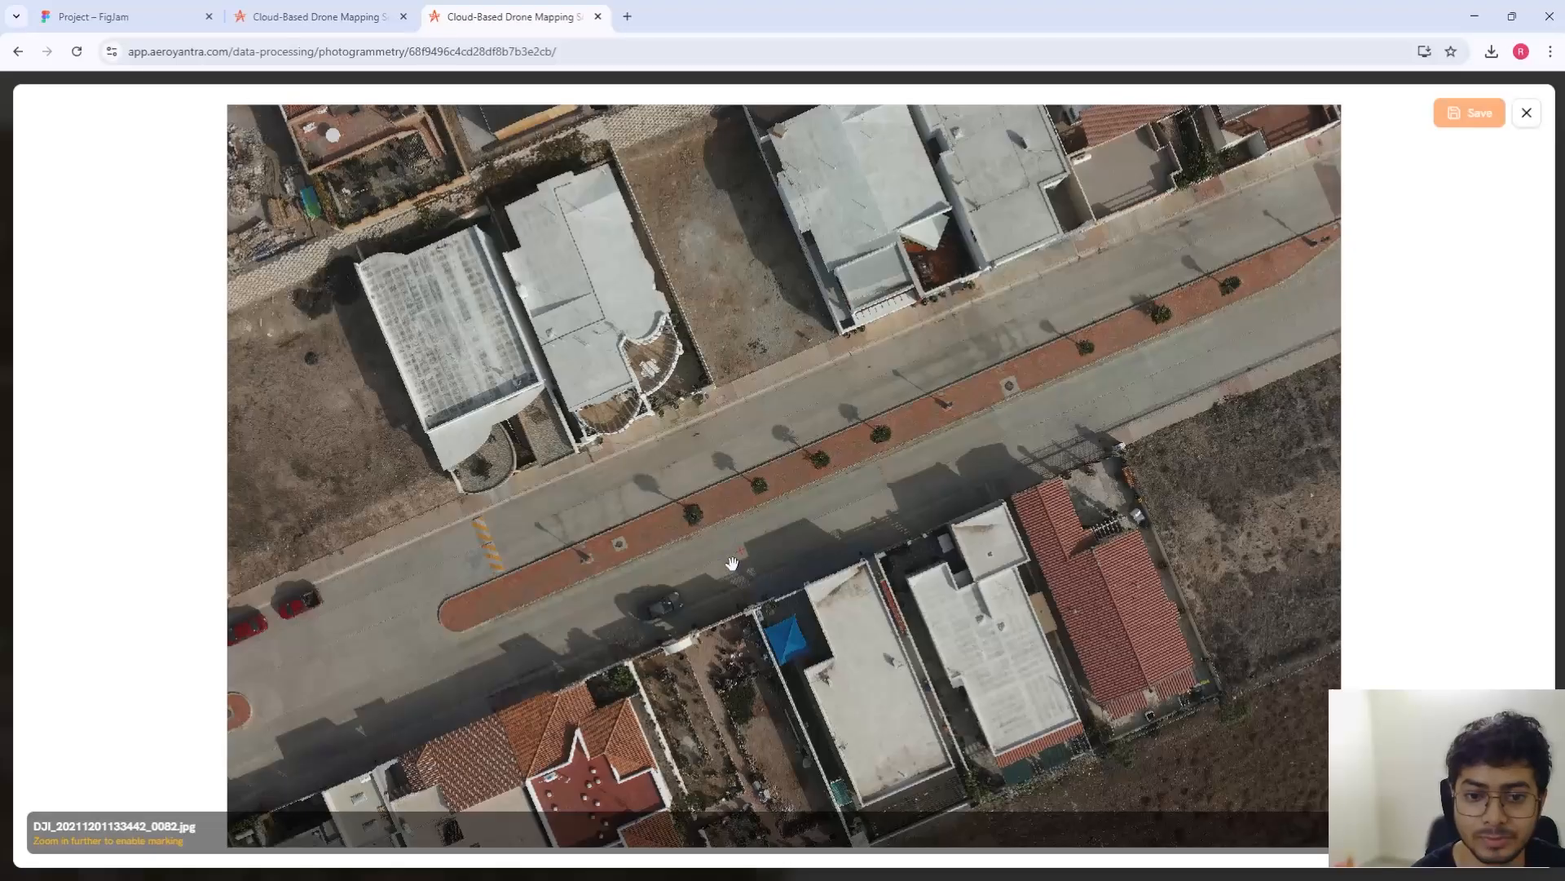
{"action": "scroll", "coordinate": [731, 563], "scroll_direction": "up", "scroll_amount": 2}
{"action": "scroll", "coordinate": [731, 561], "scroll_direction": "up", "scroll_amount": 1}
{"action": "scroll", "coordinate": [746, 536], "scroll_direction": "up", "scroll_amount": 5}
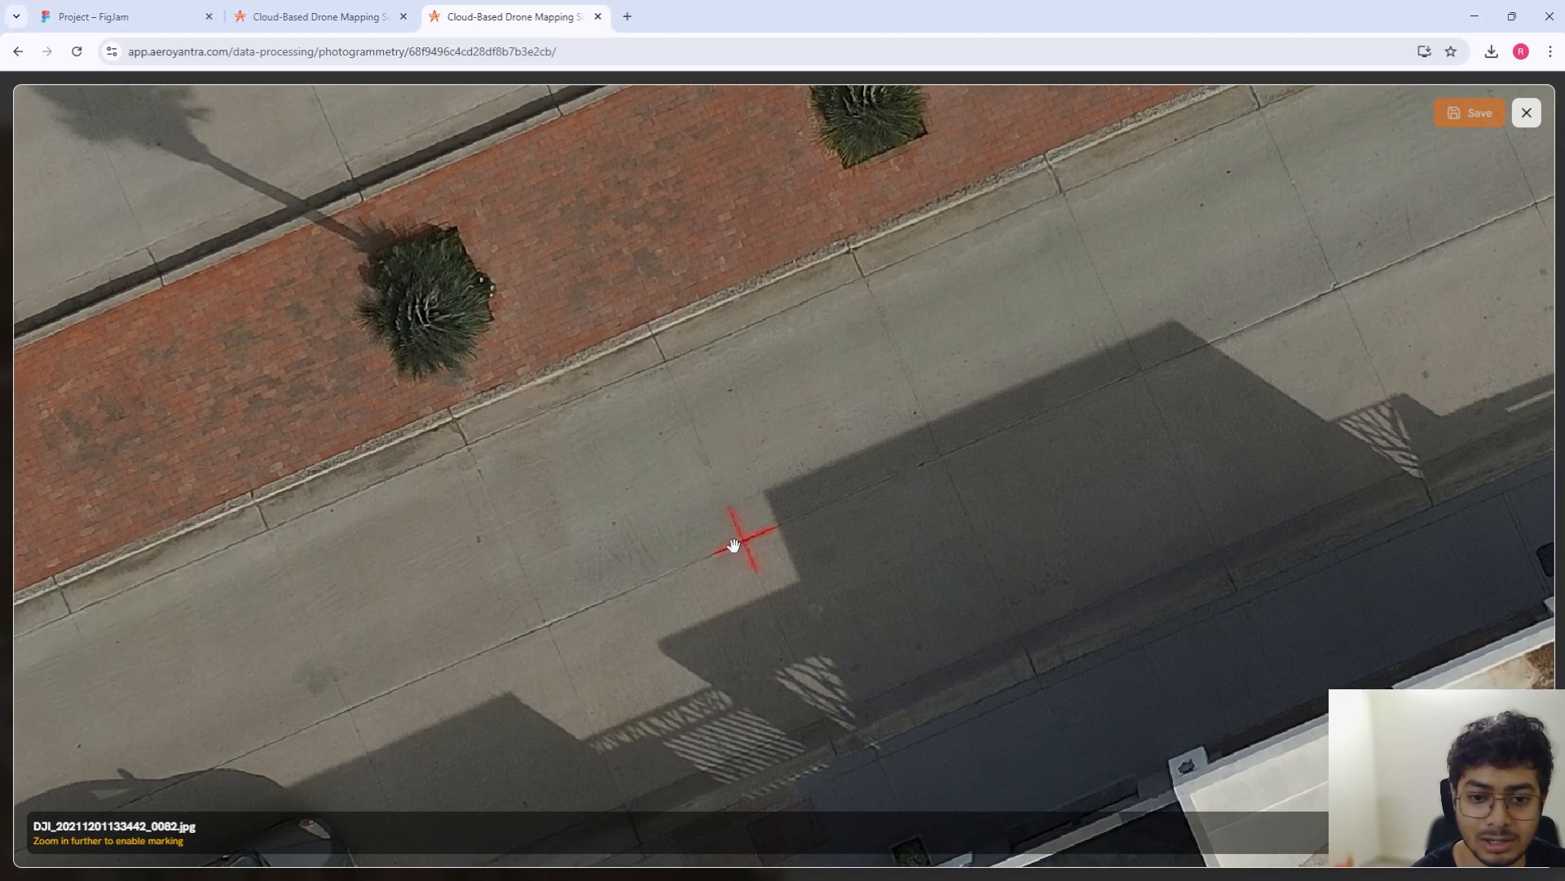
{"action": "scroll", "coordinate": [738, 542], "scroll_direction": "up", "scroll_amount": 2}
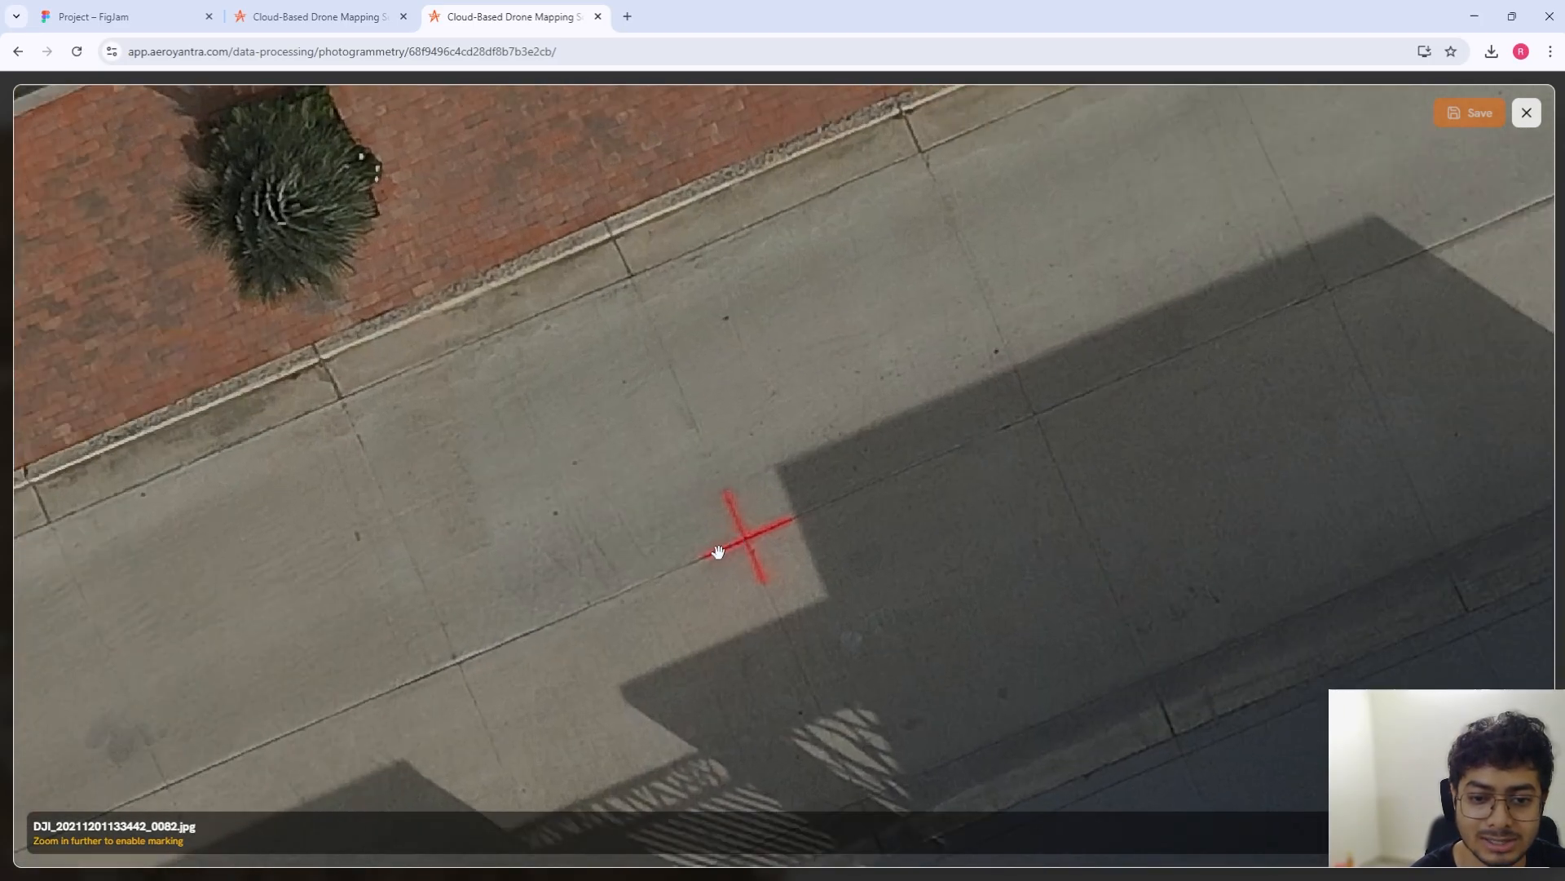
{"action": "scroll", "coordinate": [741, 544], "scroll_direction": "up", "scroll_amount": 5}
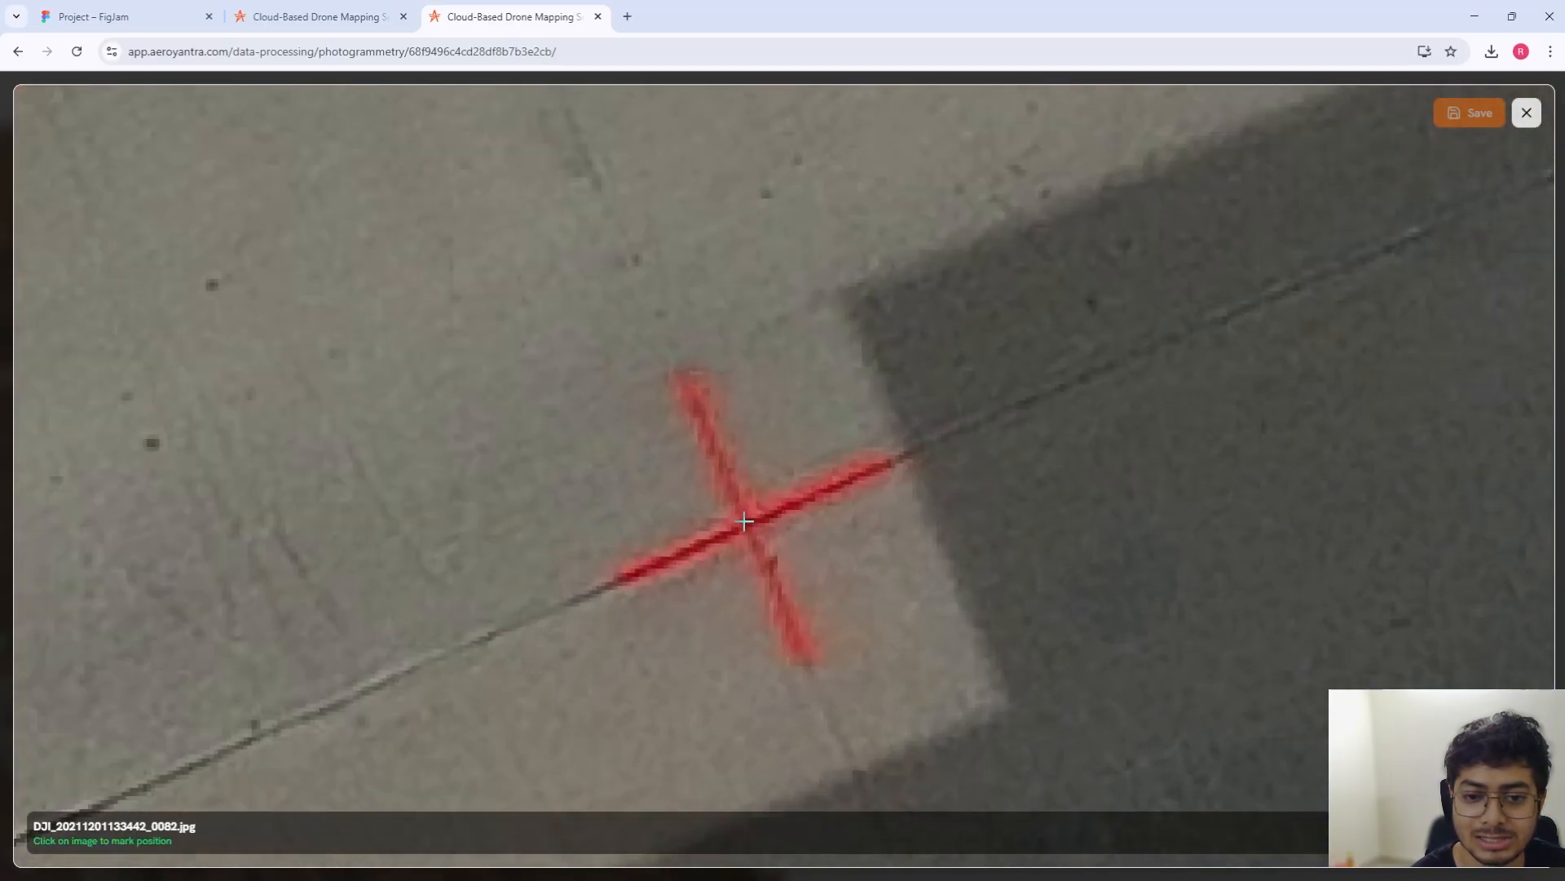
{"action": "left_click", "coordinate": [745, 521]}
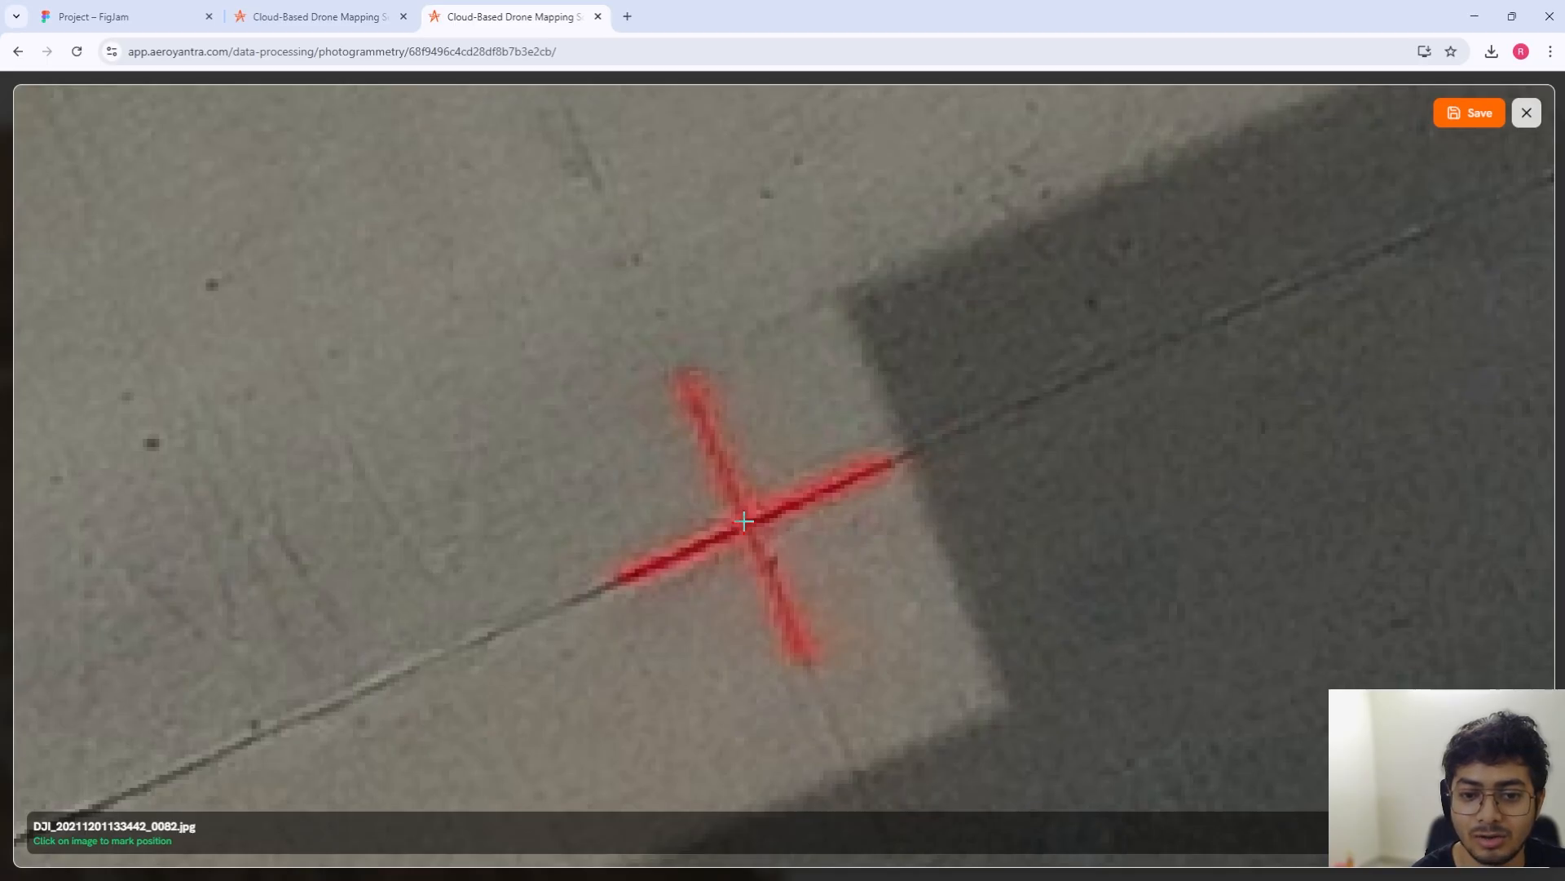
{"action": "left_click", "coordinate": [1484, 116]}
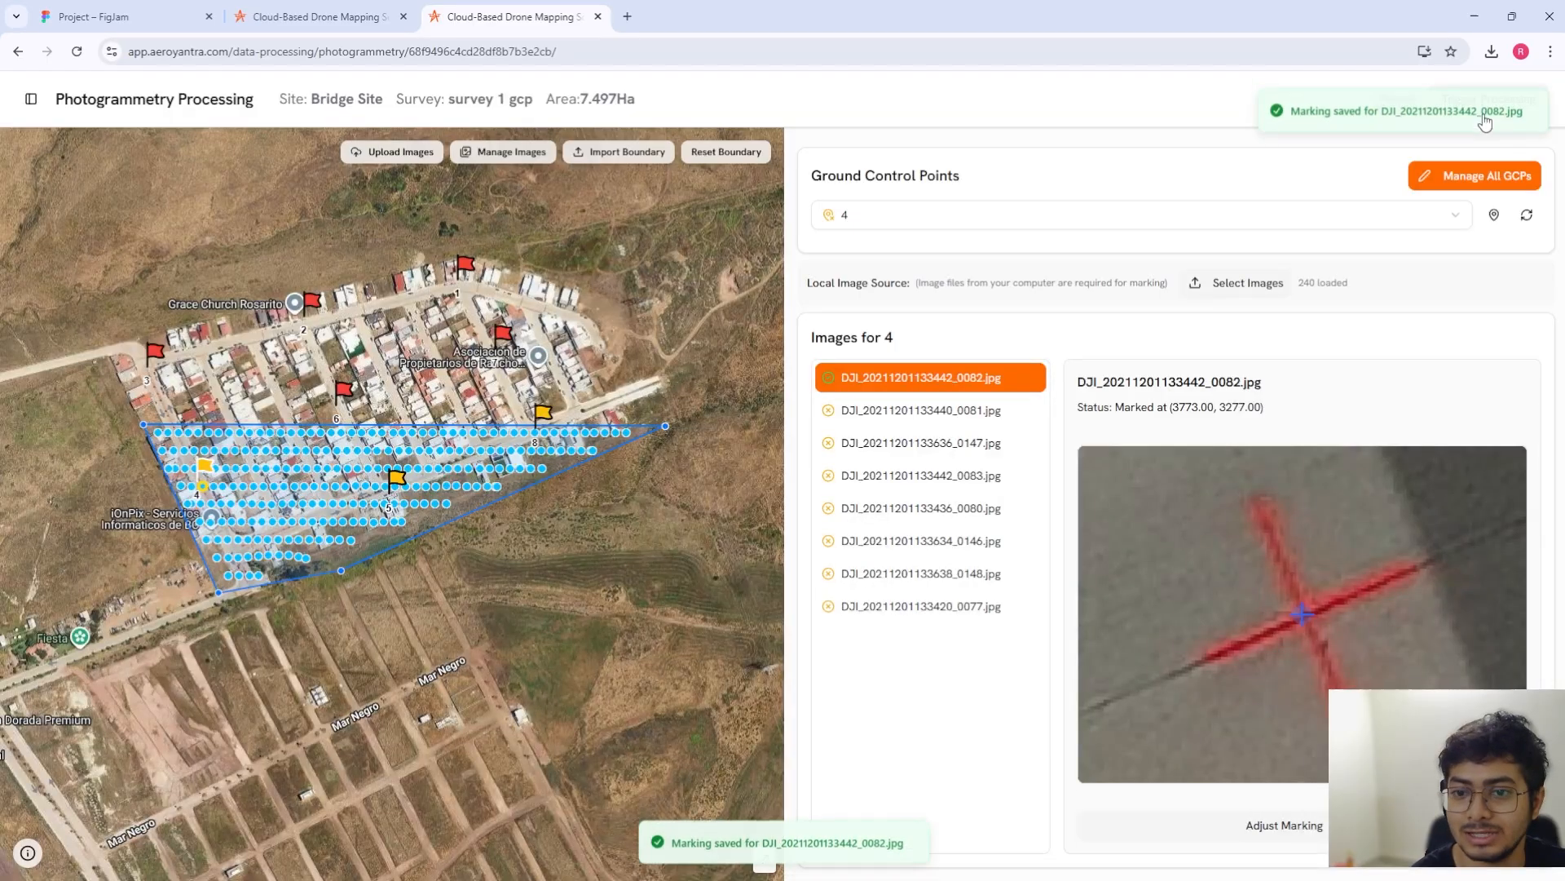
{"action": "left_click", "coordinate": [948, 415]}
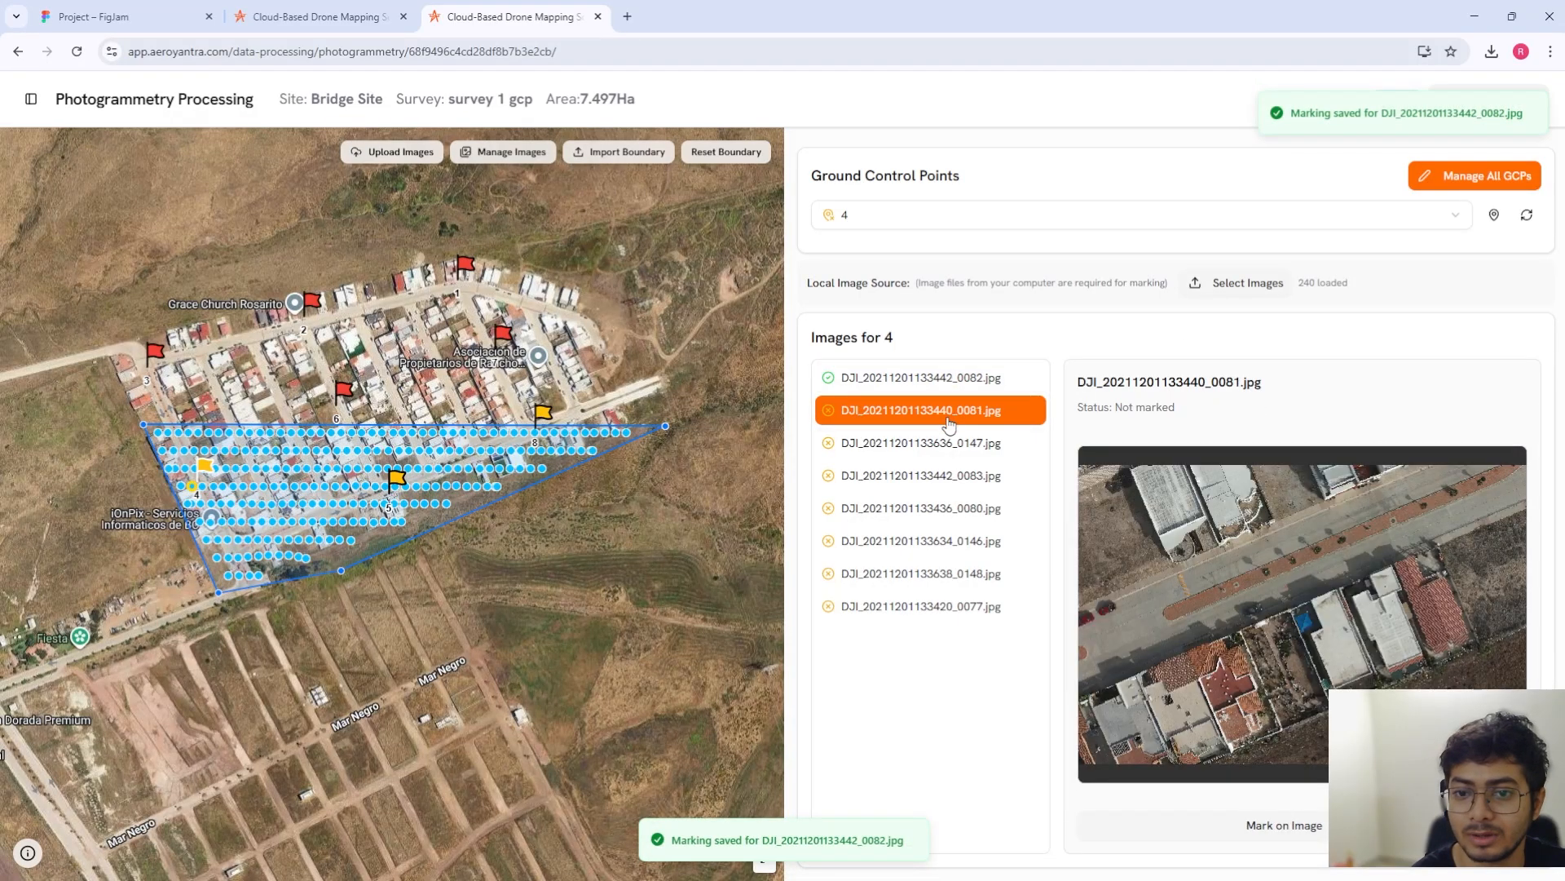
{"action": "left_click", "coordinate": [1270, 825]}
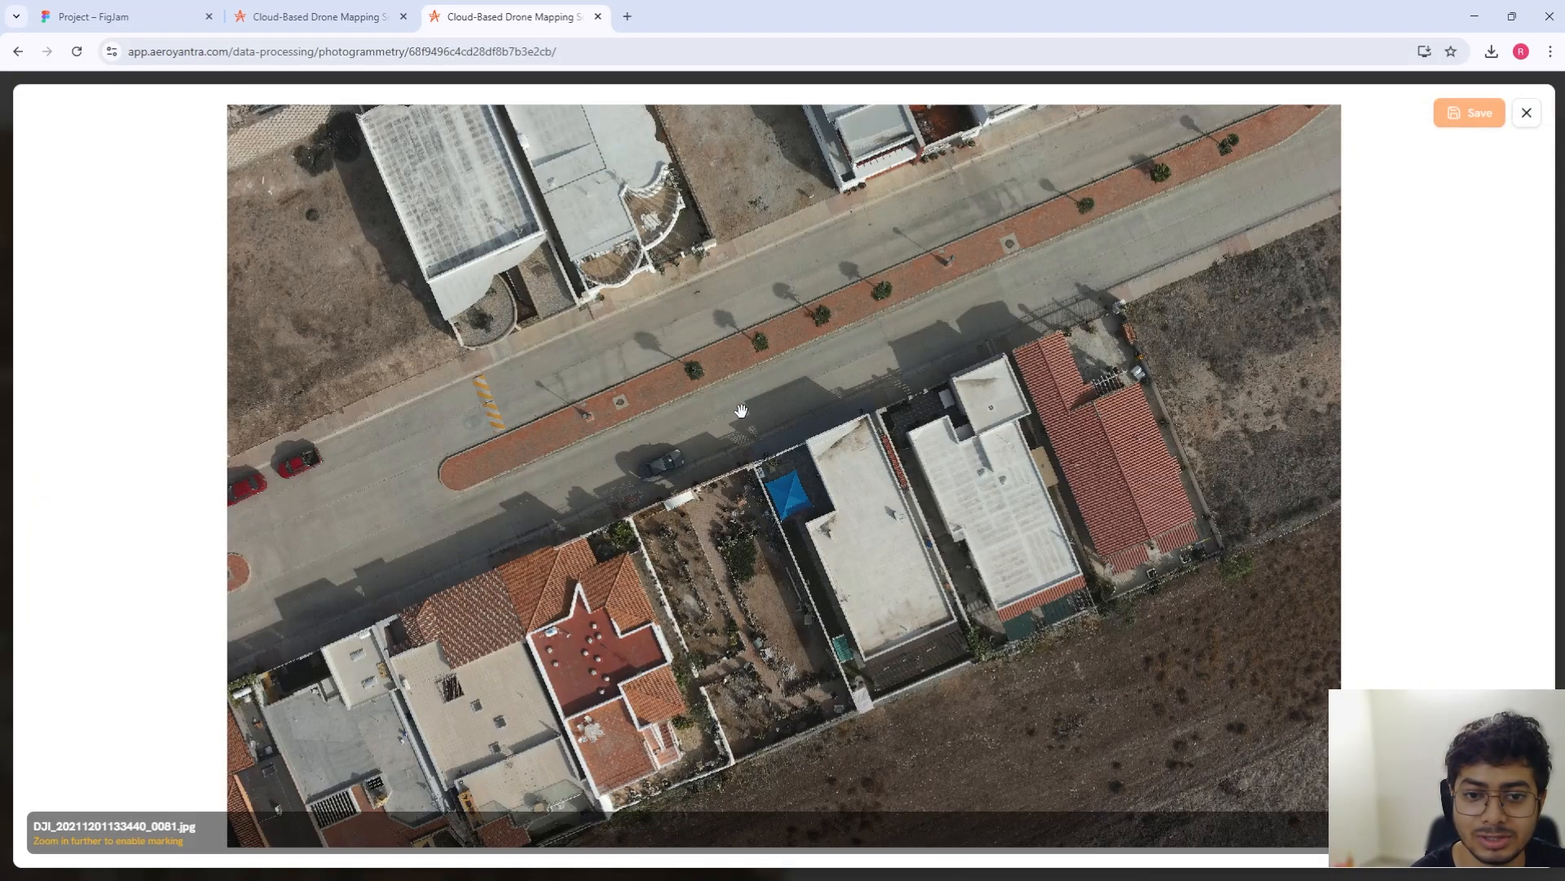
{"action": "scroll", "coordinate": [739, 410], "scroll_direction": "up", "scroll_amount": 3}
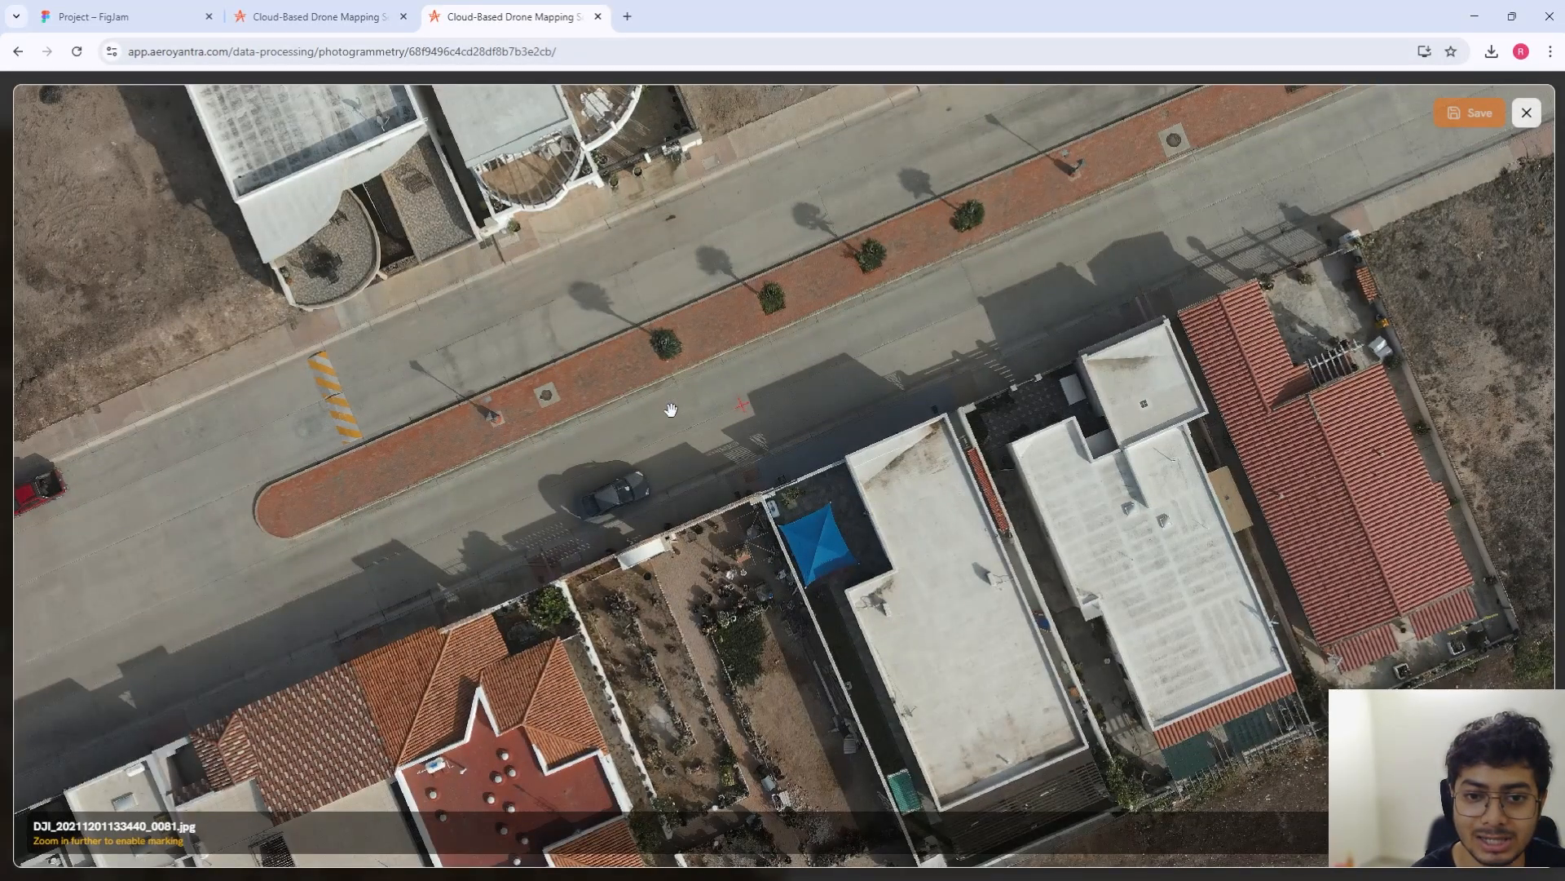
{"action": "scroll", "coordinate": [741, 405], "scroll_direction": "up", "scroll_amount": 5}
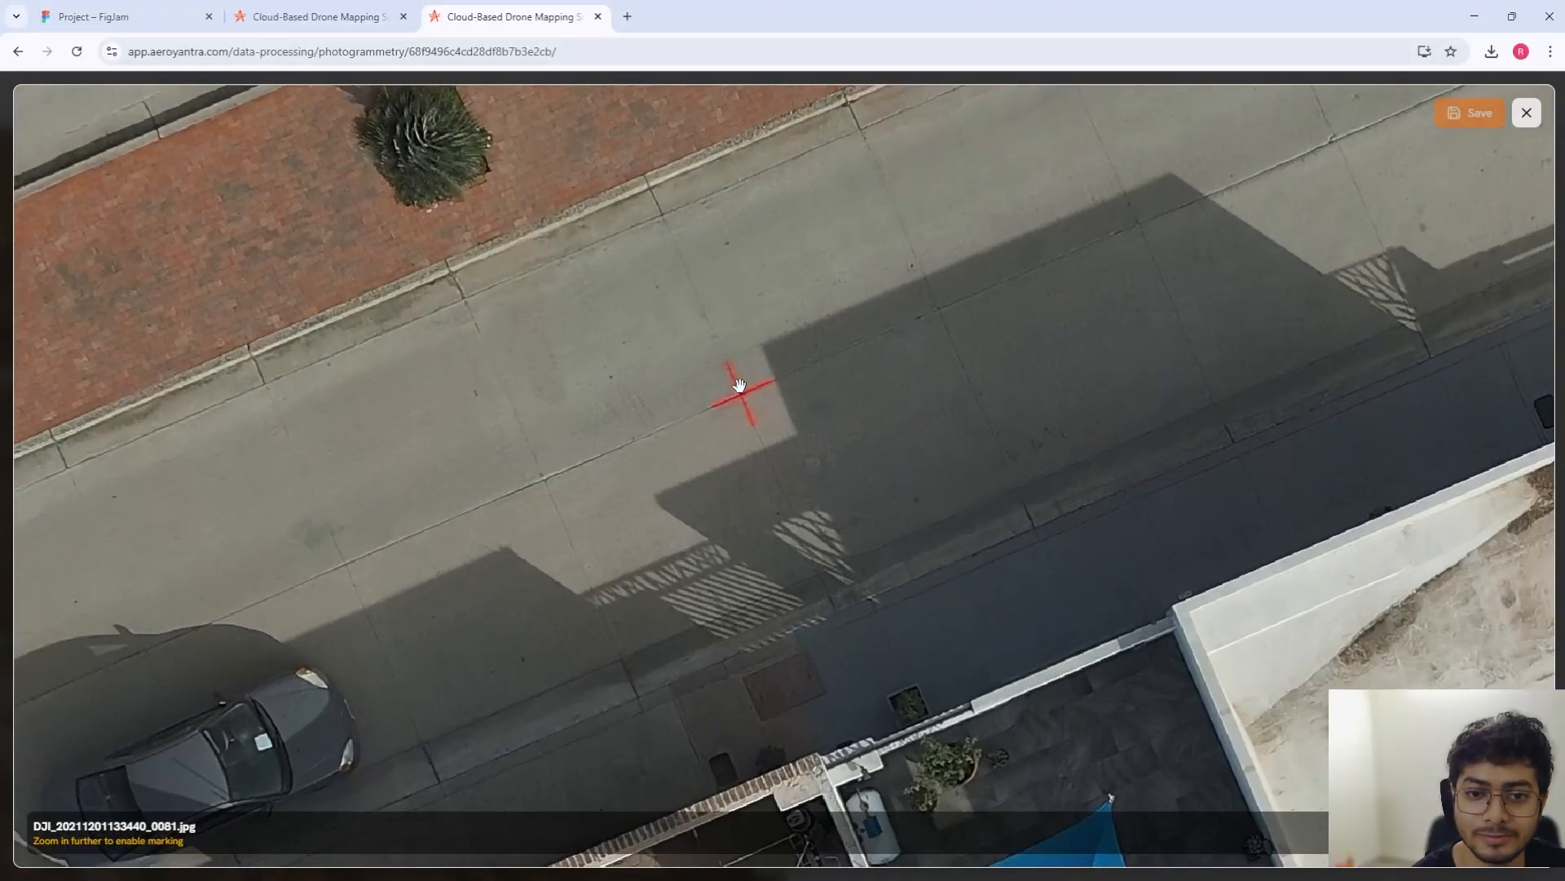
{"action": "scroll", "coordinate": [740, 385], "scroll_direction": "up", "scroll_amount": 6}
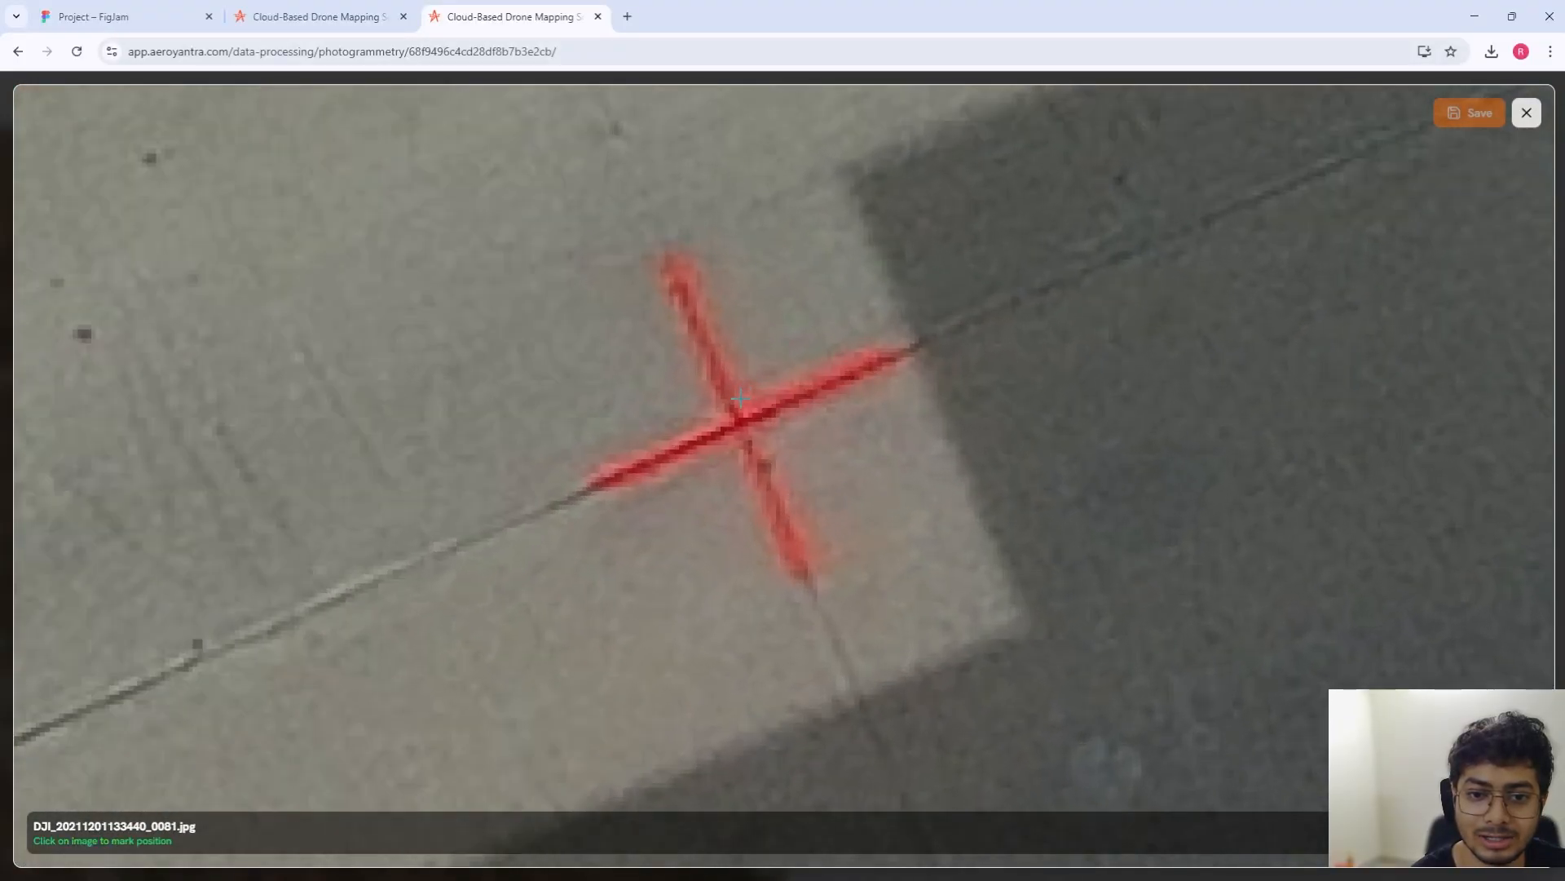
{"action": "left_click", "coordinate": [740, 421]}
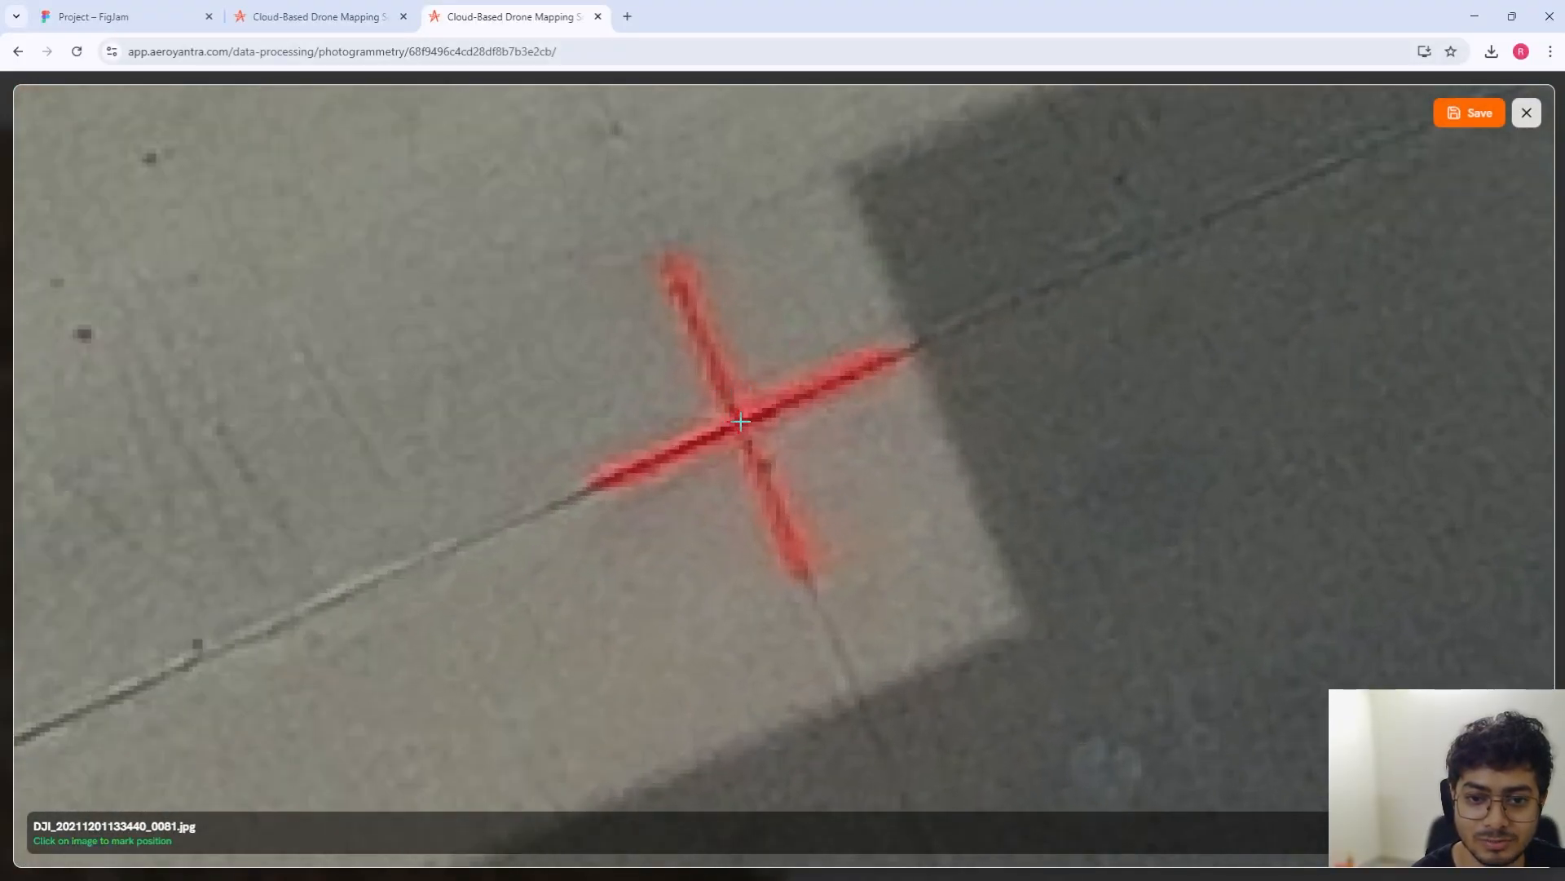
{"action": "left_click", "coordinate": [1475, 114]}
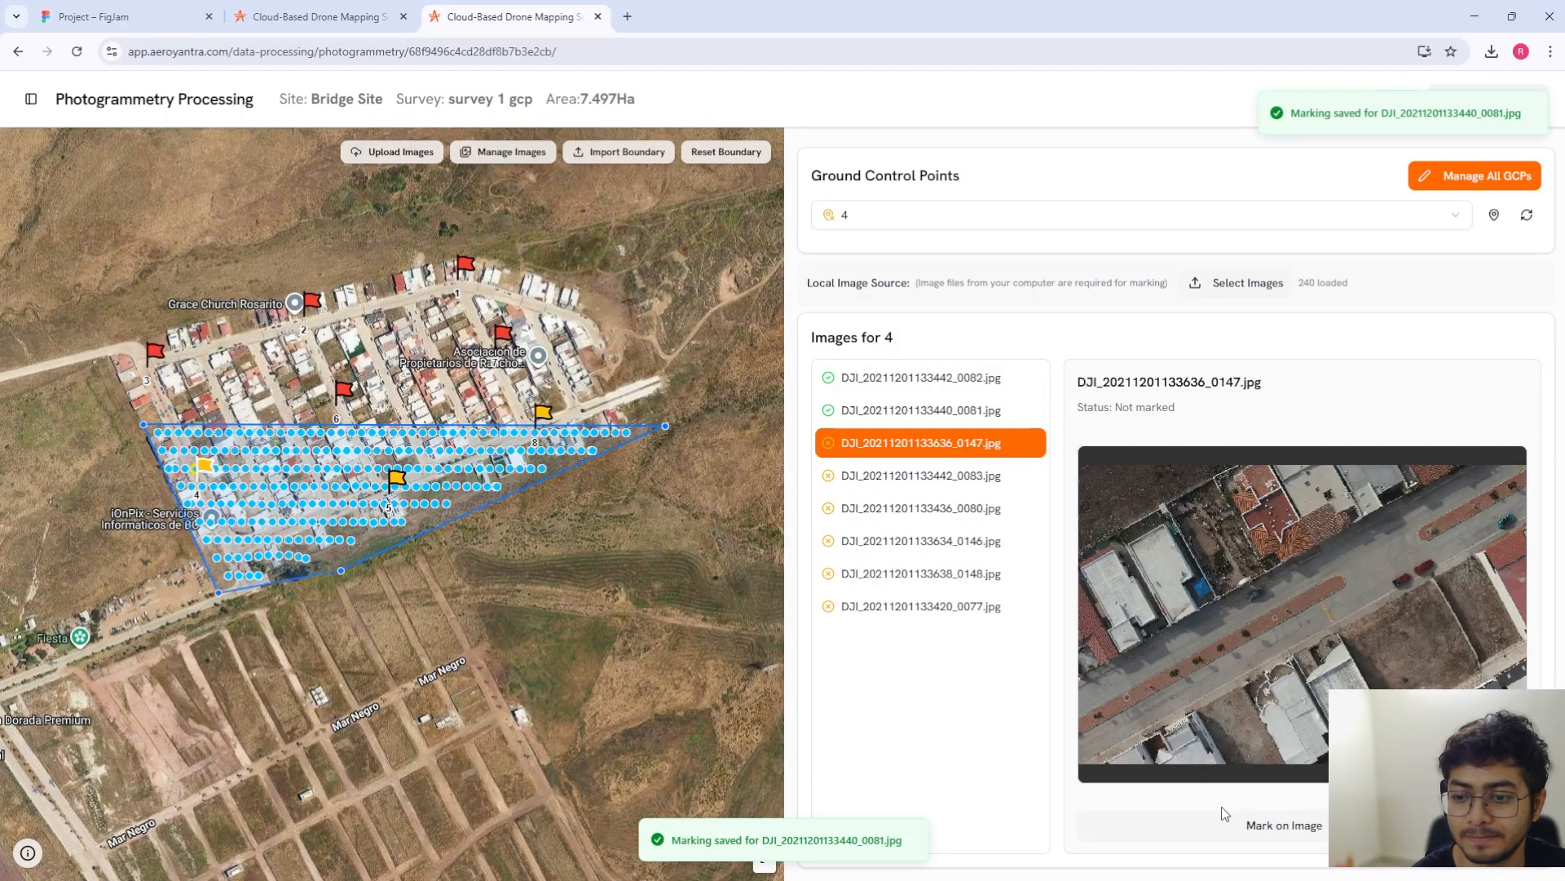
{"action": "left_click", "coordinate": [1225, 826]}
{"action": "scroll", "coordinate": [577, 492], "scroll_direction": "up", "scroll_amount": 10}
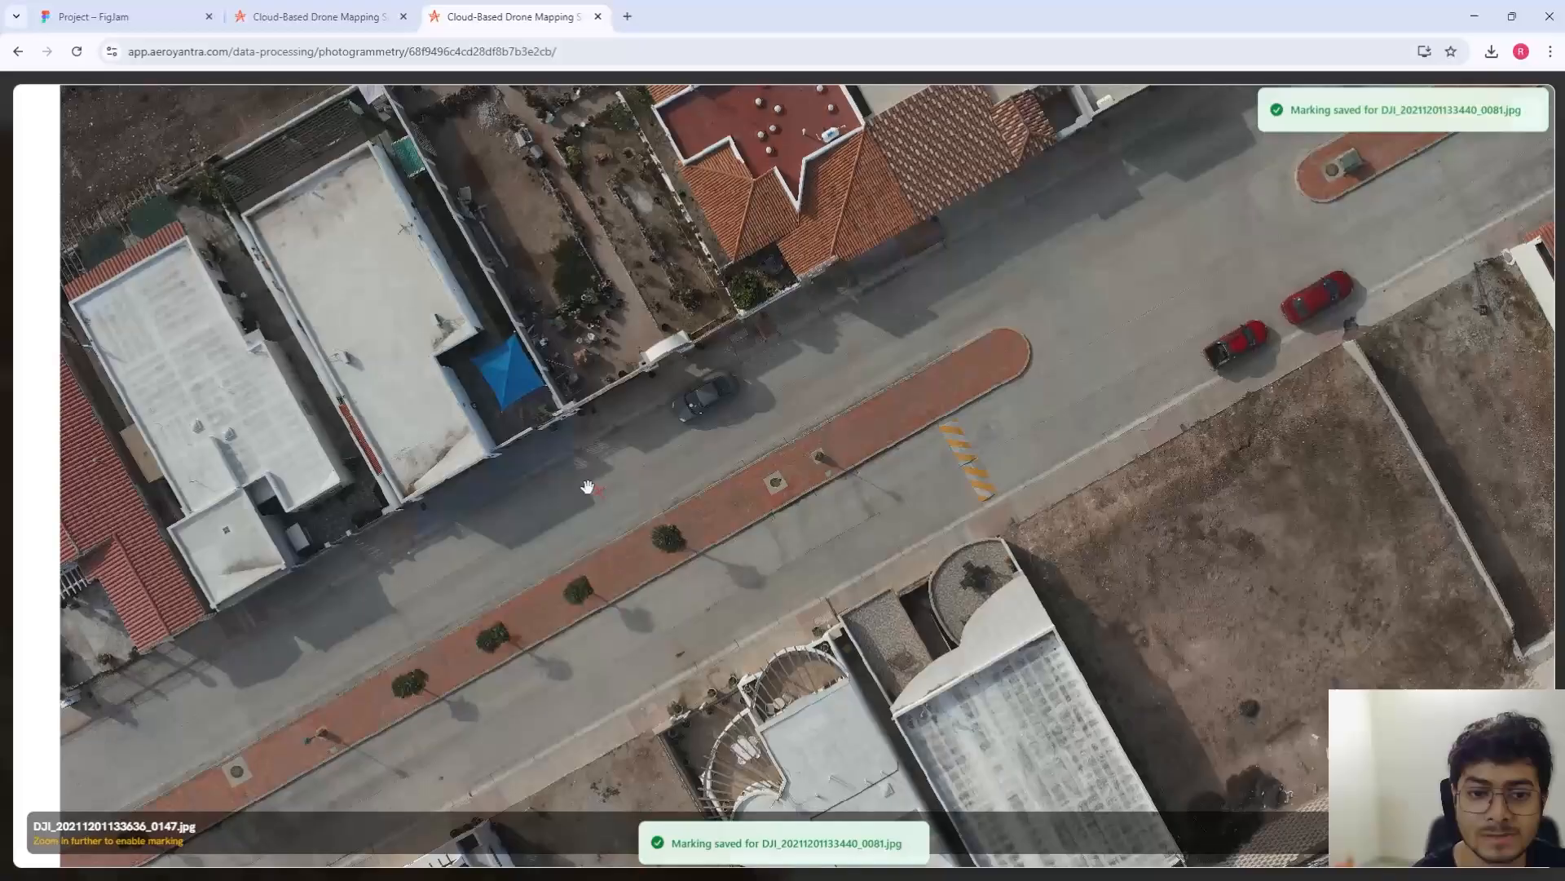
{"action": "scroll", "coordinate": [575, 486], "scroll_direction": "up", "scroll_amount": 10}
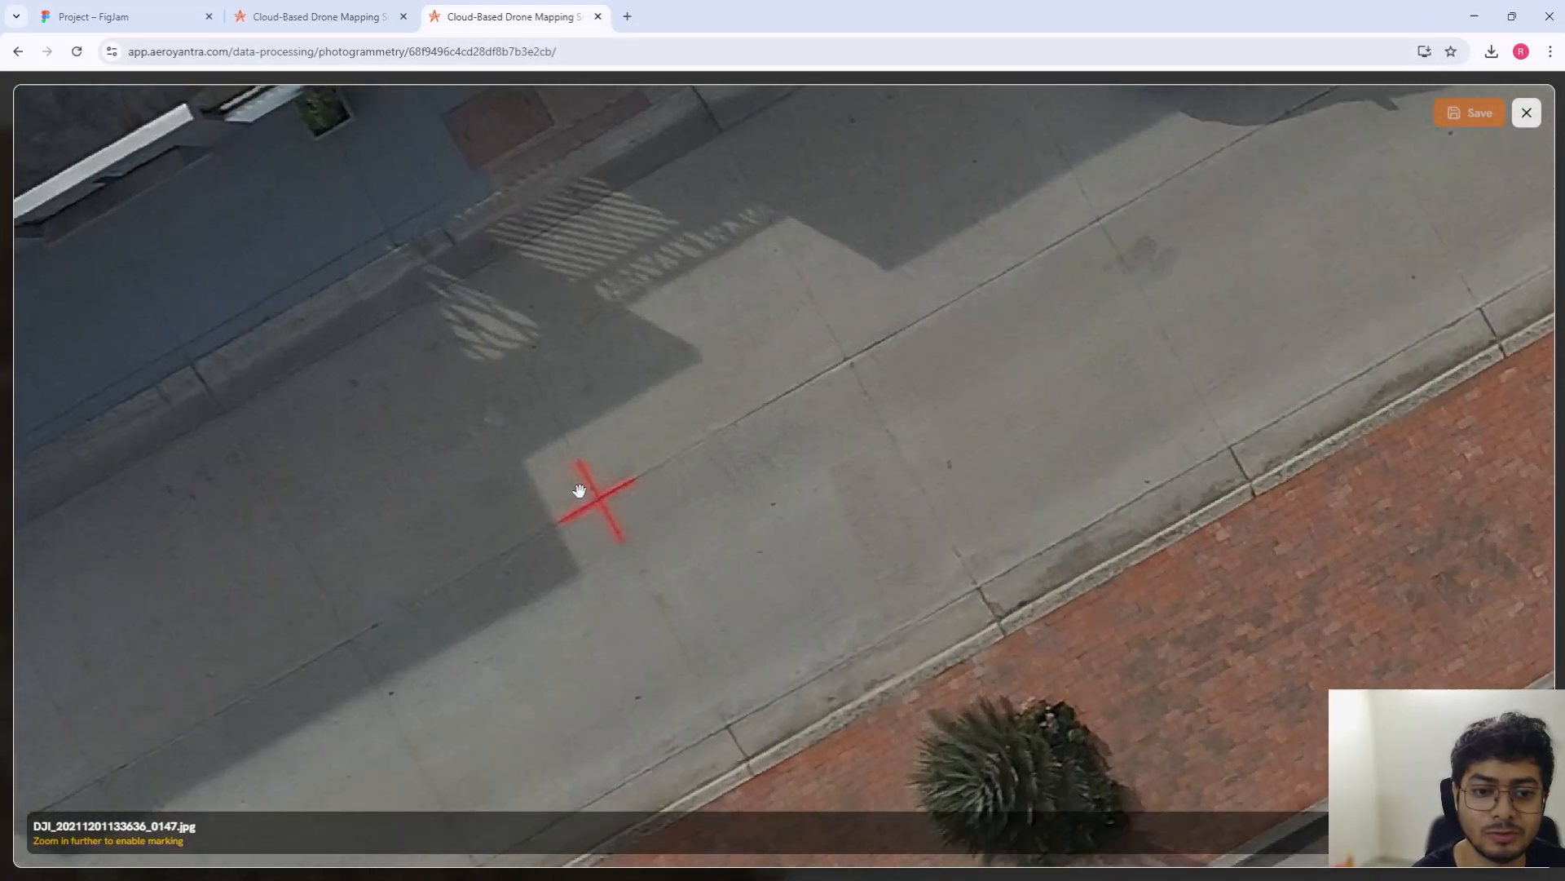
{"action": "scroll", "coordinate": [589, 496], "scroll_direction": "up", "scroll_amount": 5}
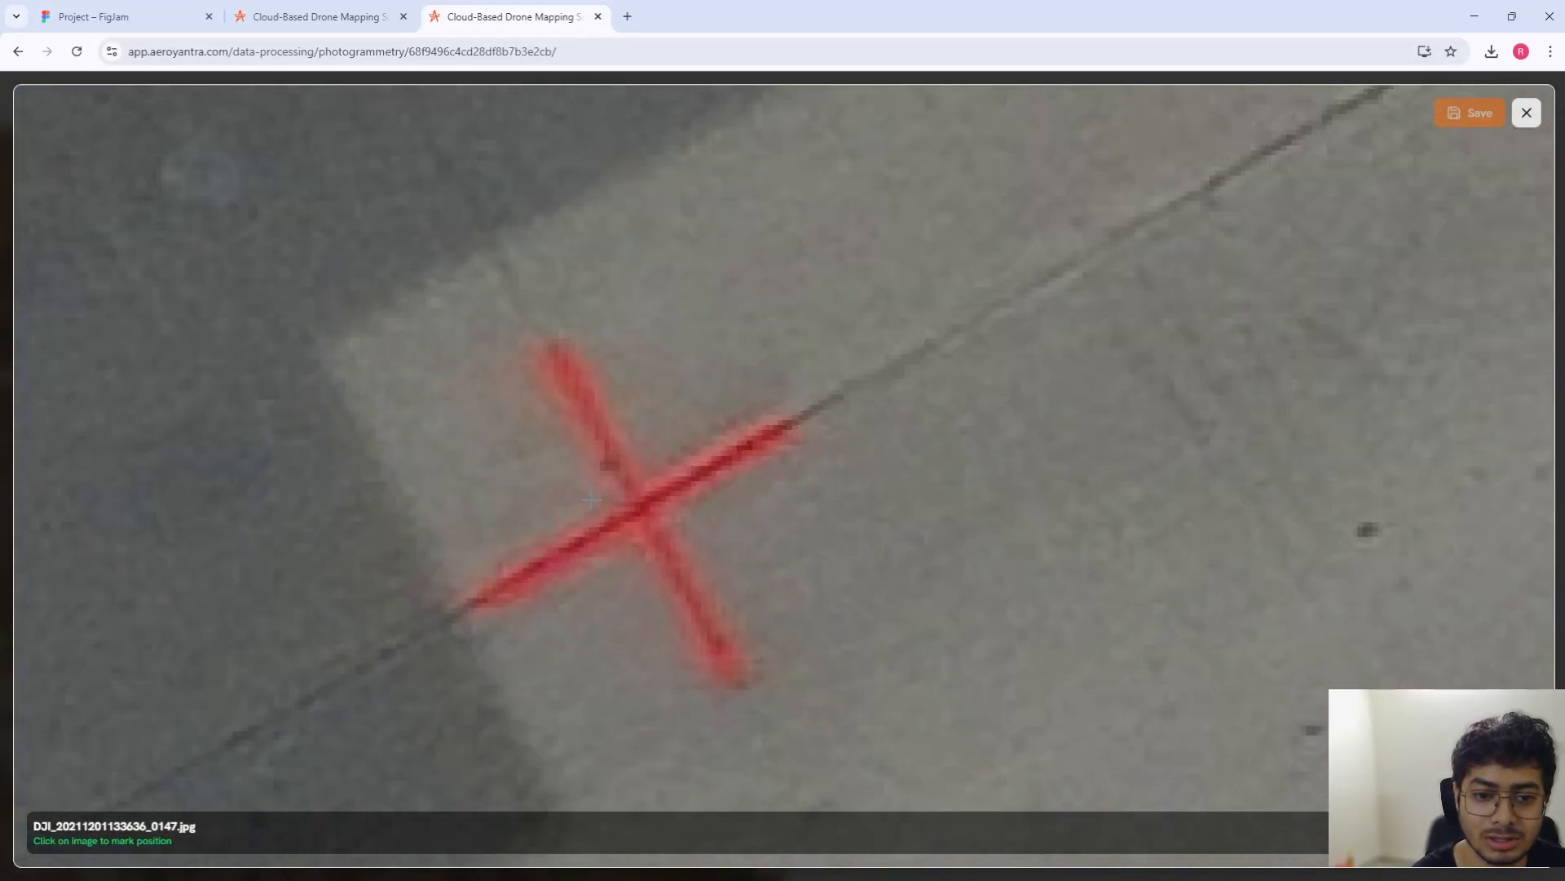
{"action": "left_click", "coordinate": [659, 507]}
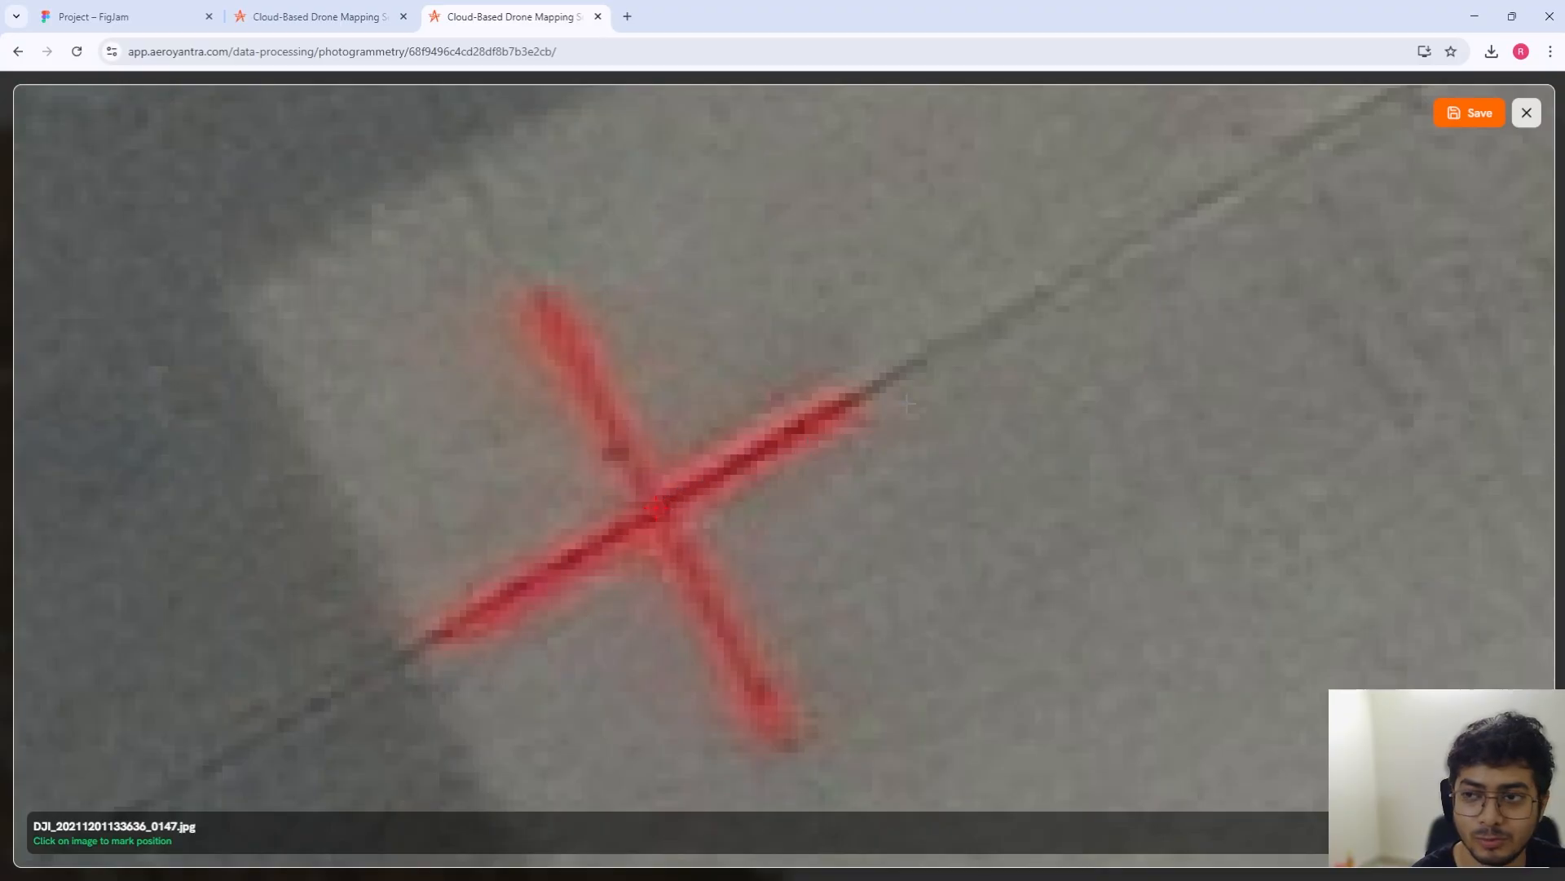
{"action": "left_click", "coordinate": [1476, 113]}
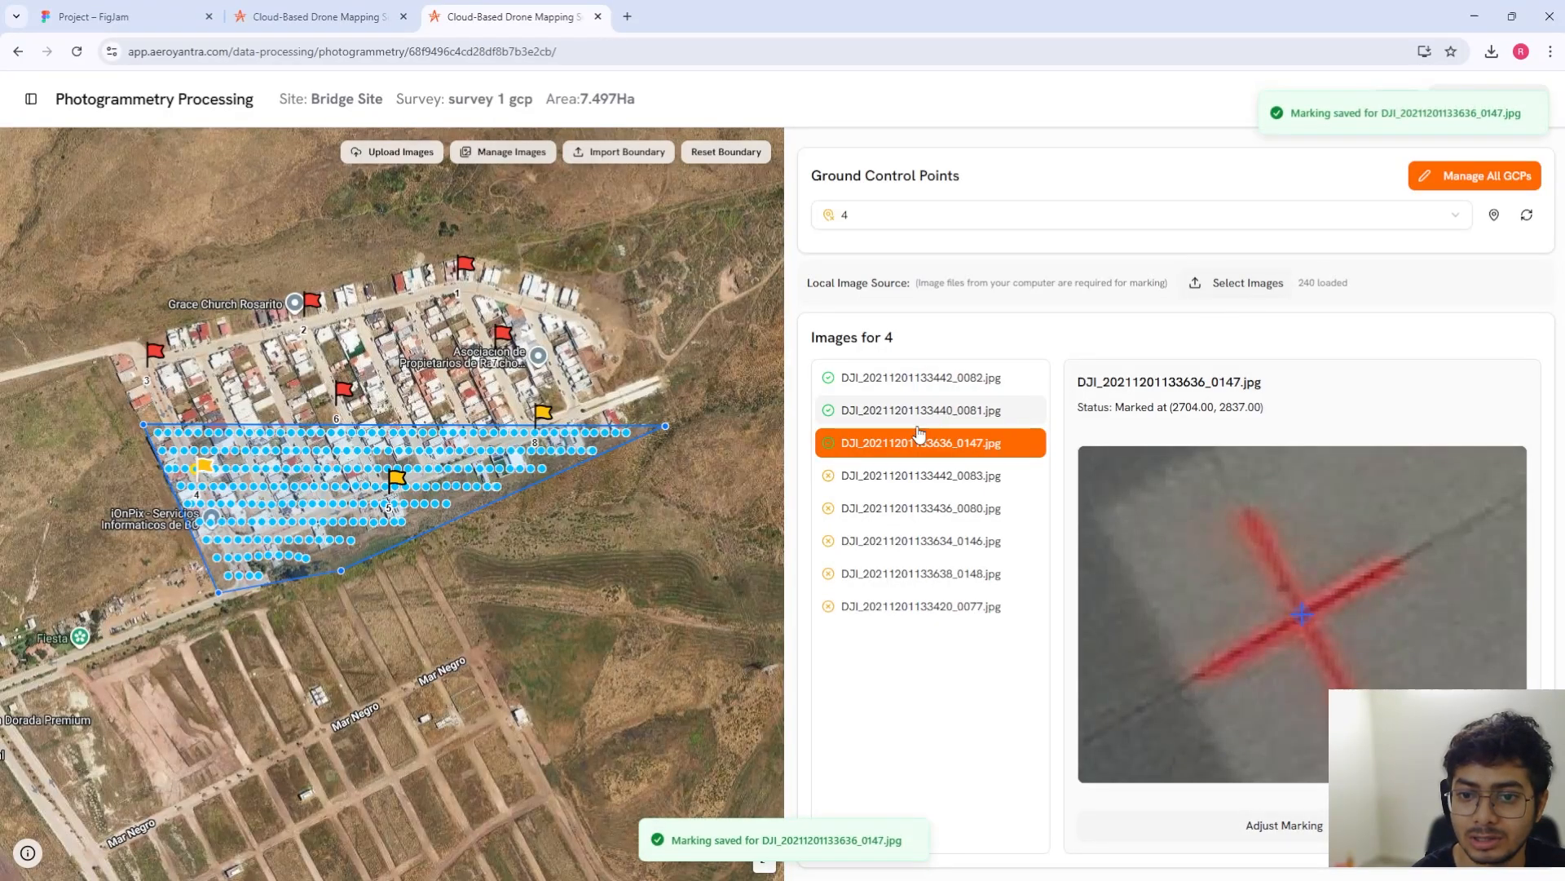
{"action": "left_click", "coordinate": [1212, 826]}
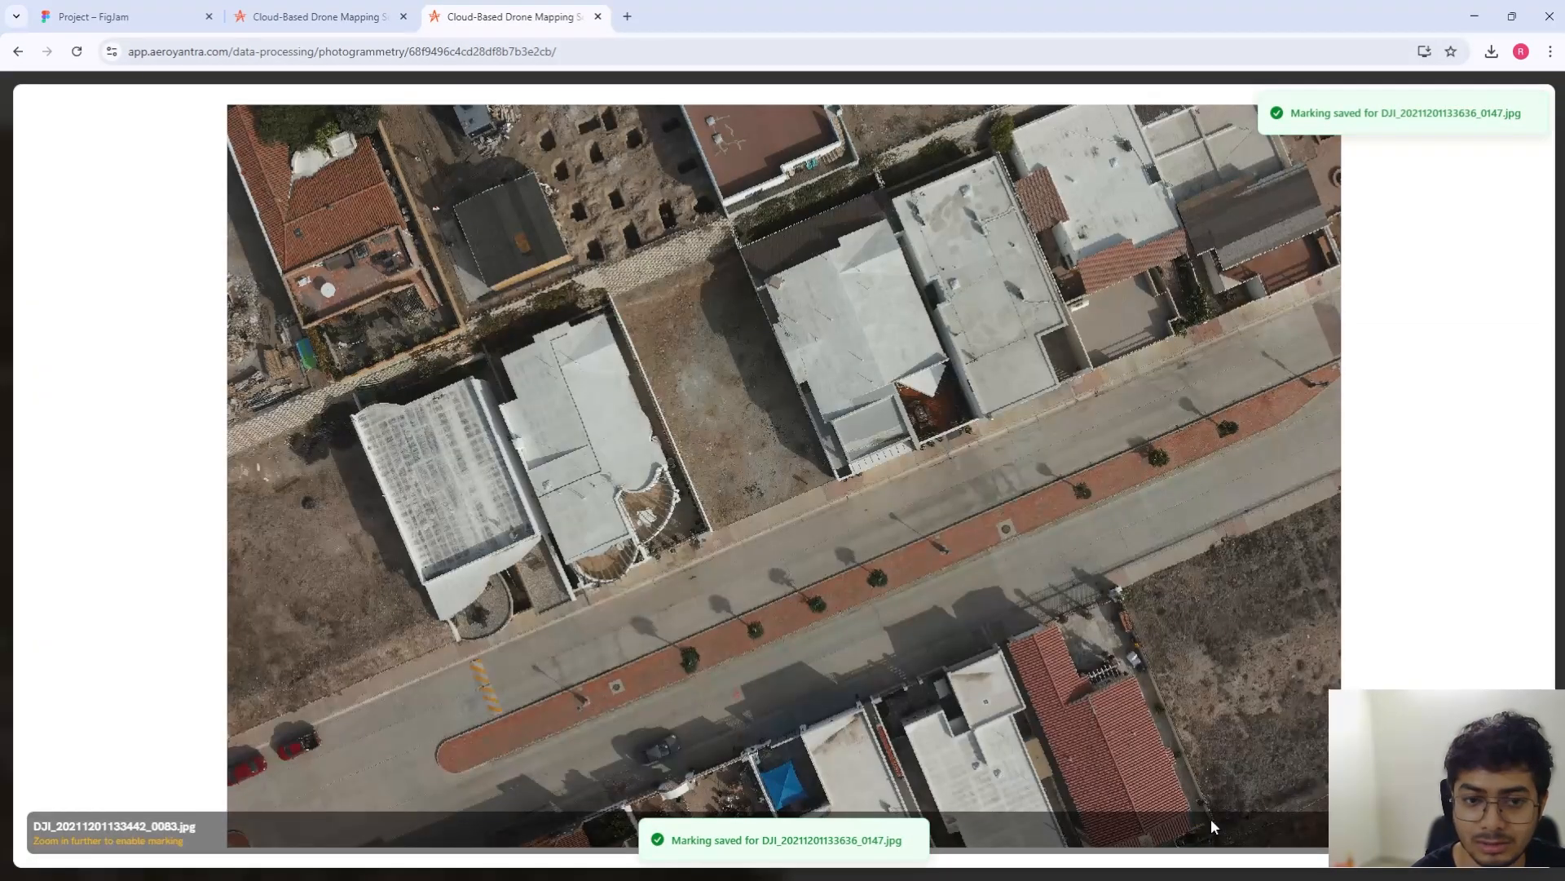
{"action": "scroll", "coordinate": [742, 693], "scroll_direction": "up", "scroll_amount": 8}
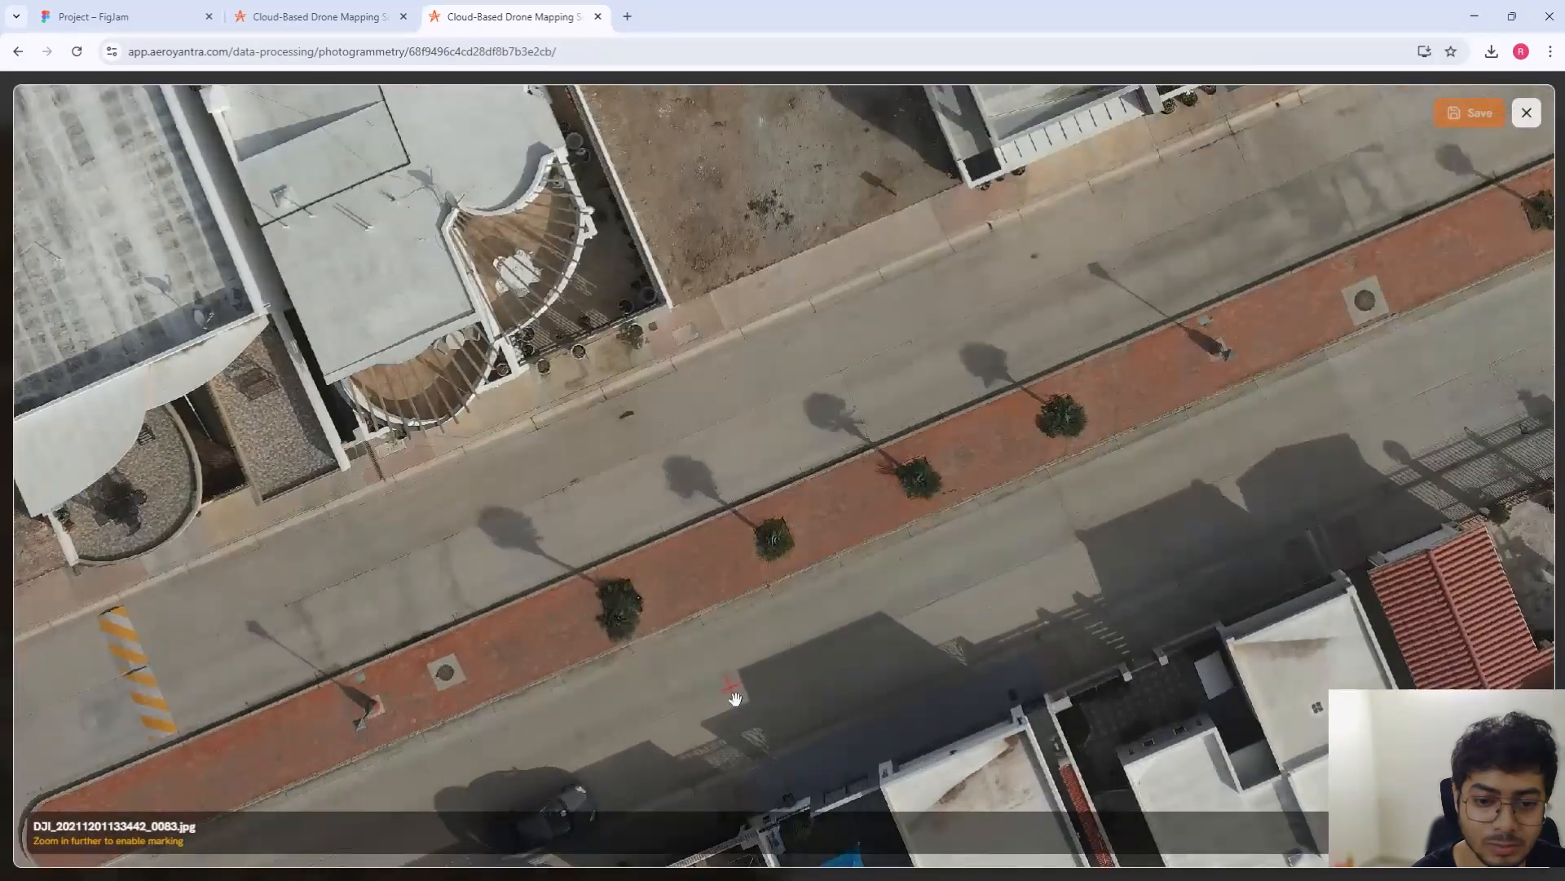
{"action": "scroll", "coordinate": [731, 698], "scroll_direction": "up", "scroll_amount": 8}
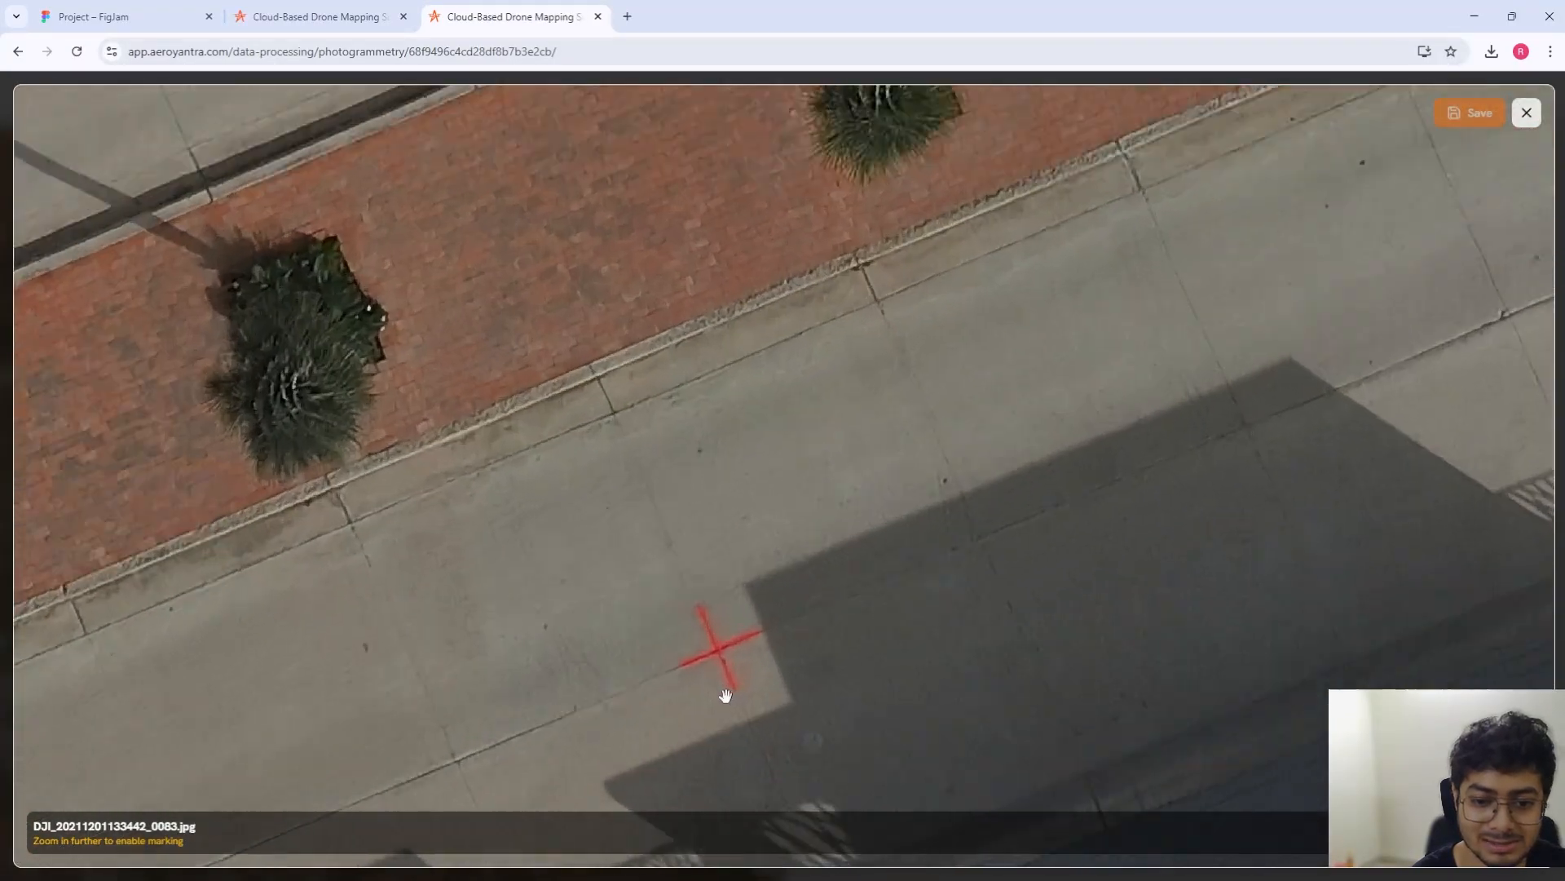
{"action": "scroll", "coordinate": [714, 667], "scroll_direction": "up", "scroll_amount": 5}
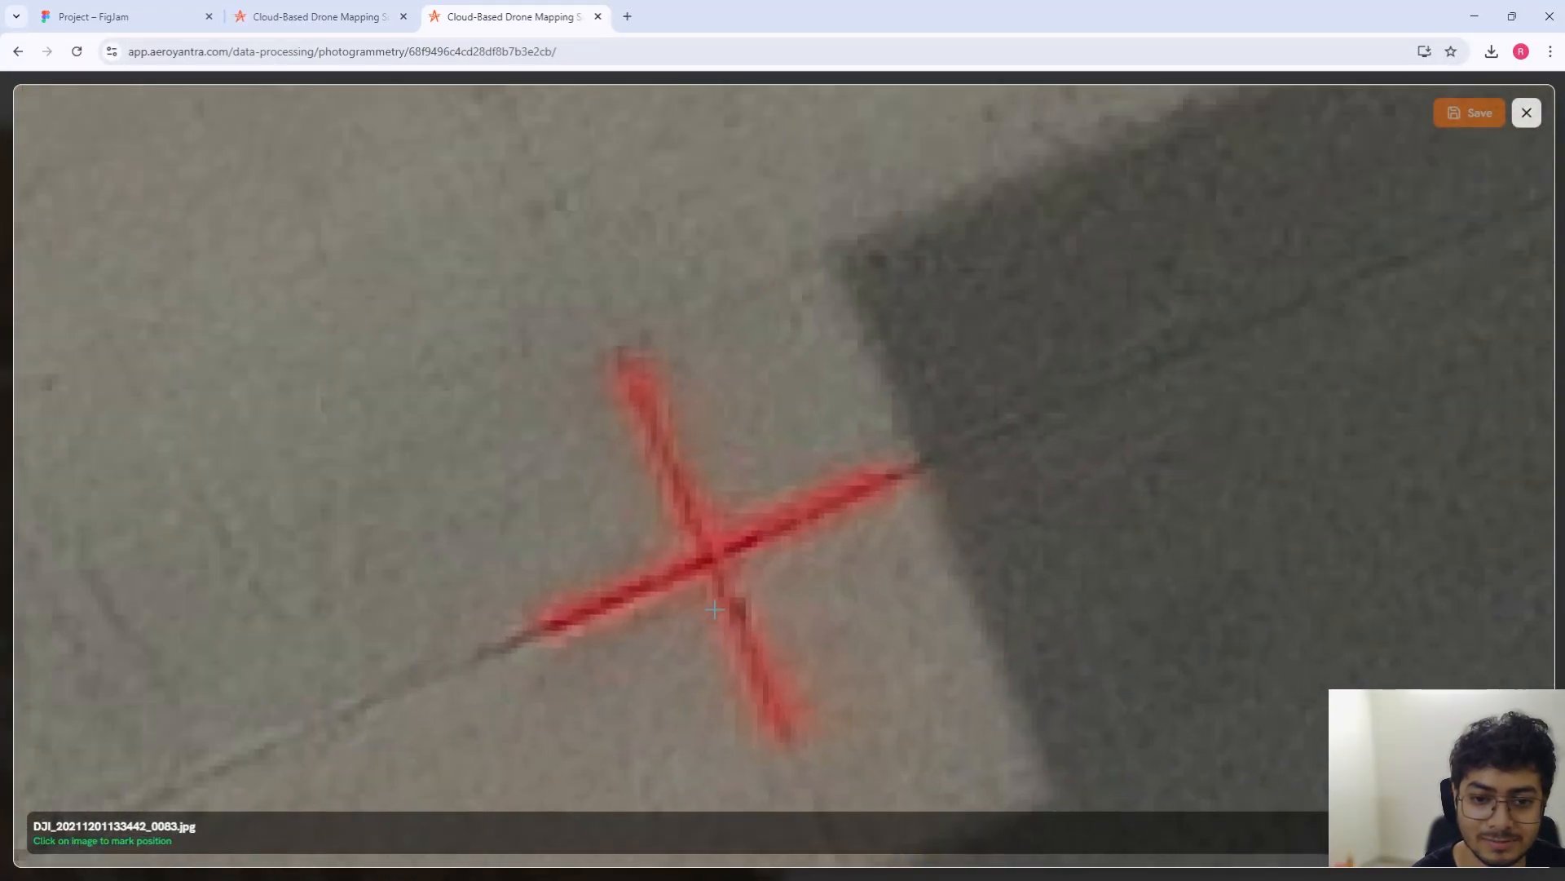
{"action": "left_click", "coordinate": [711, 555]}
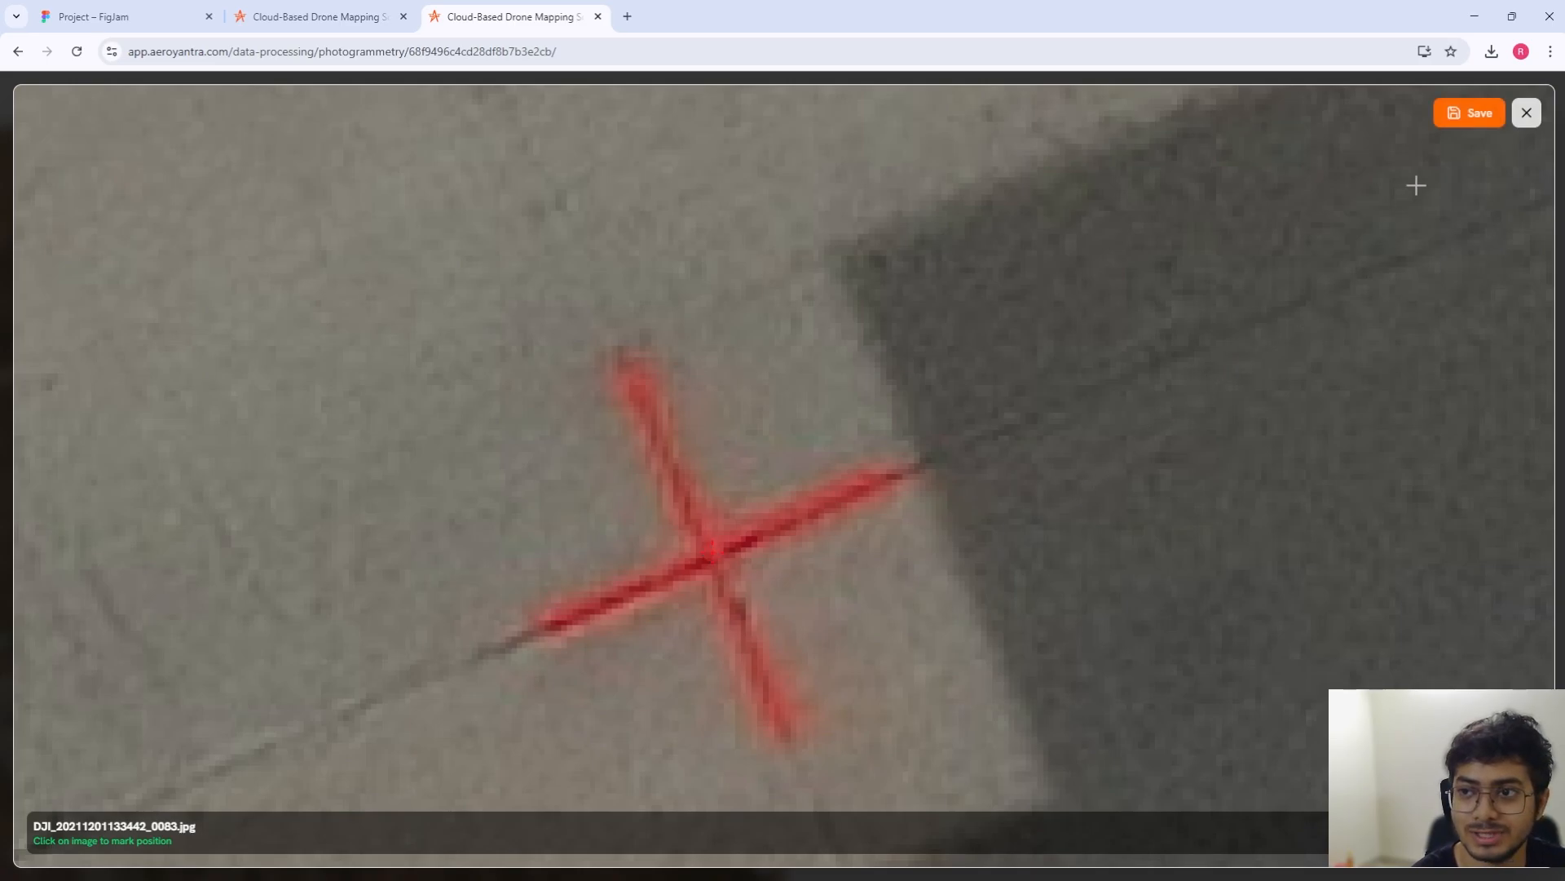
{"action": "left_click", "coordinate": [1469, 113]}
{"action": "left_click", "coordinate": [876, 511]}
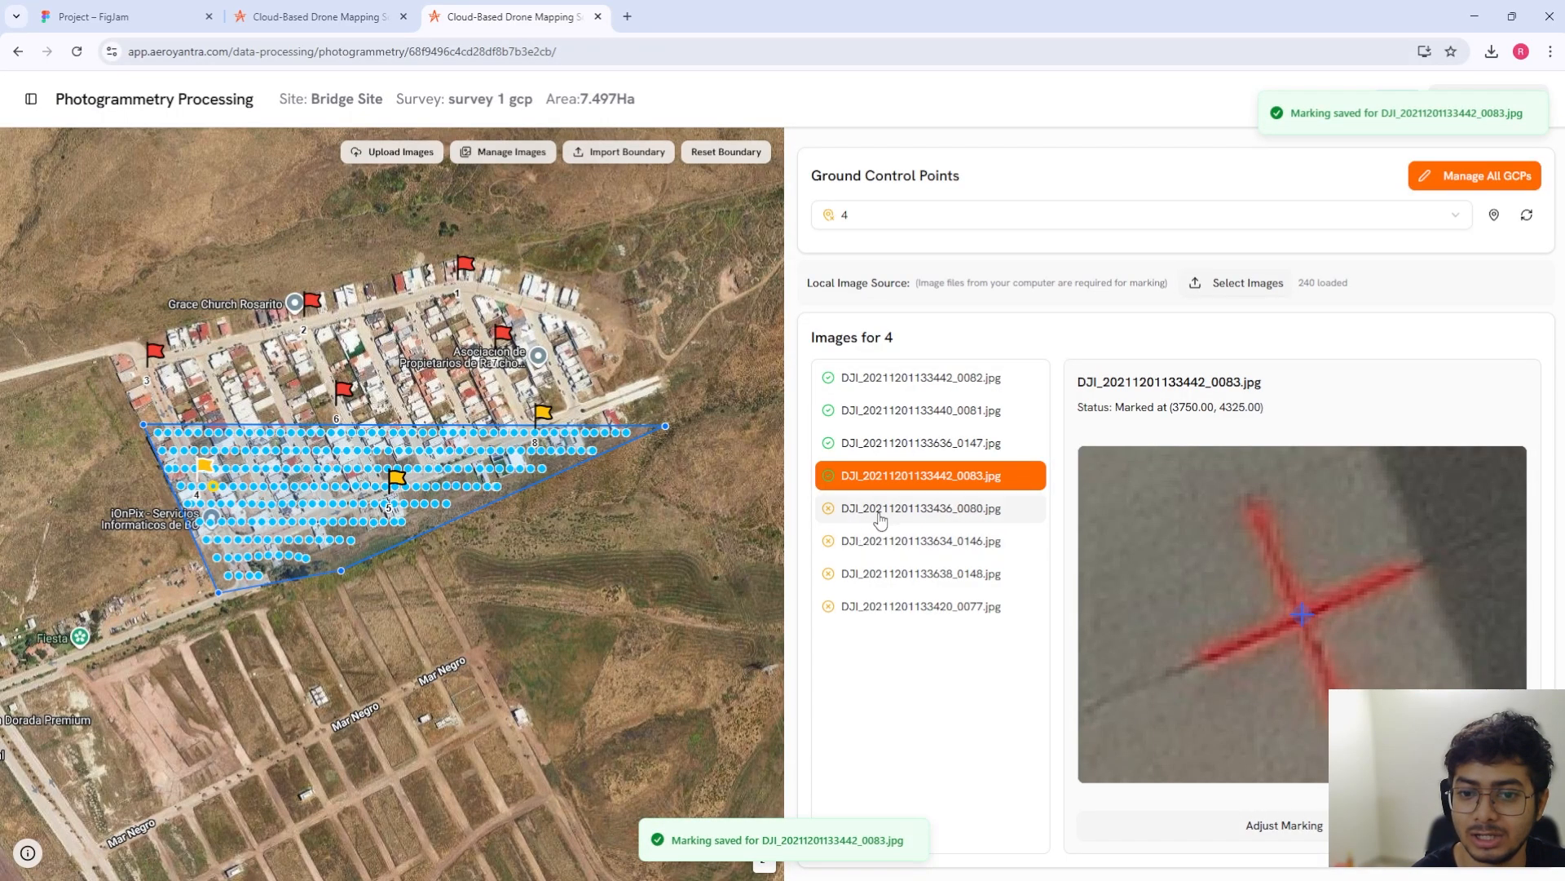
{"action": "left_click", "coordinate": [1289, 824]}
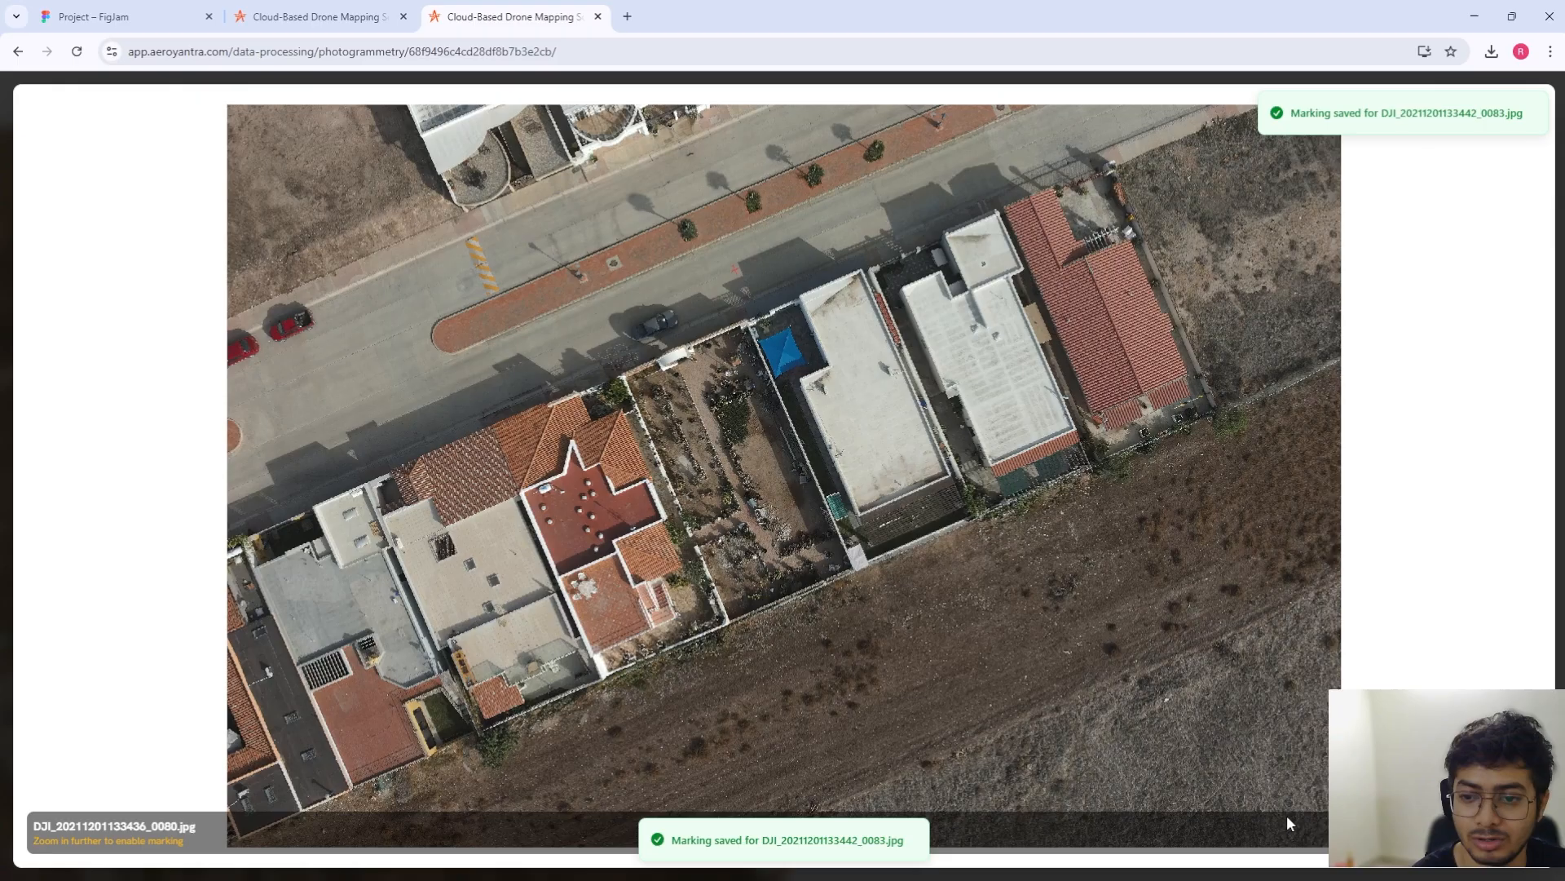
{"action": "scroll", "coordinate": [743, 234], "scroll_direction": "up", "scroll_amount": 5}
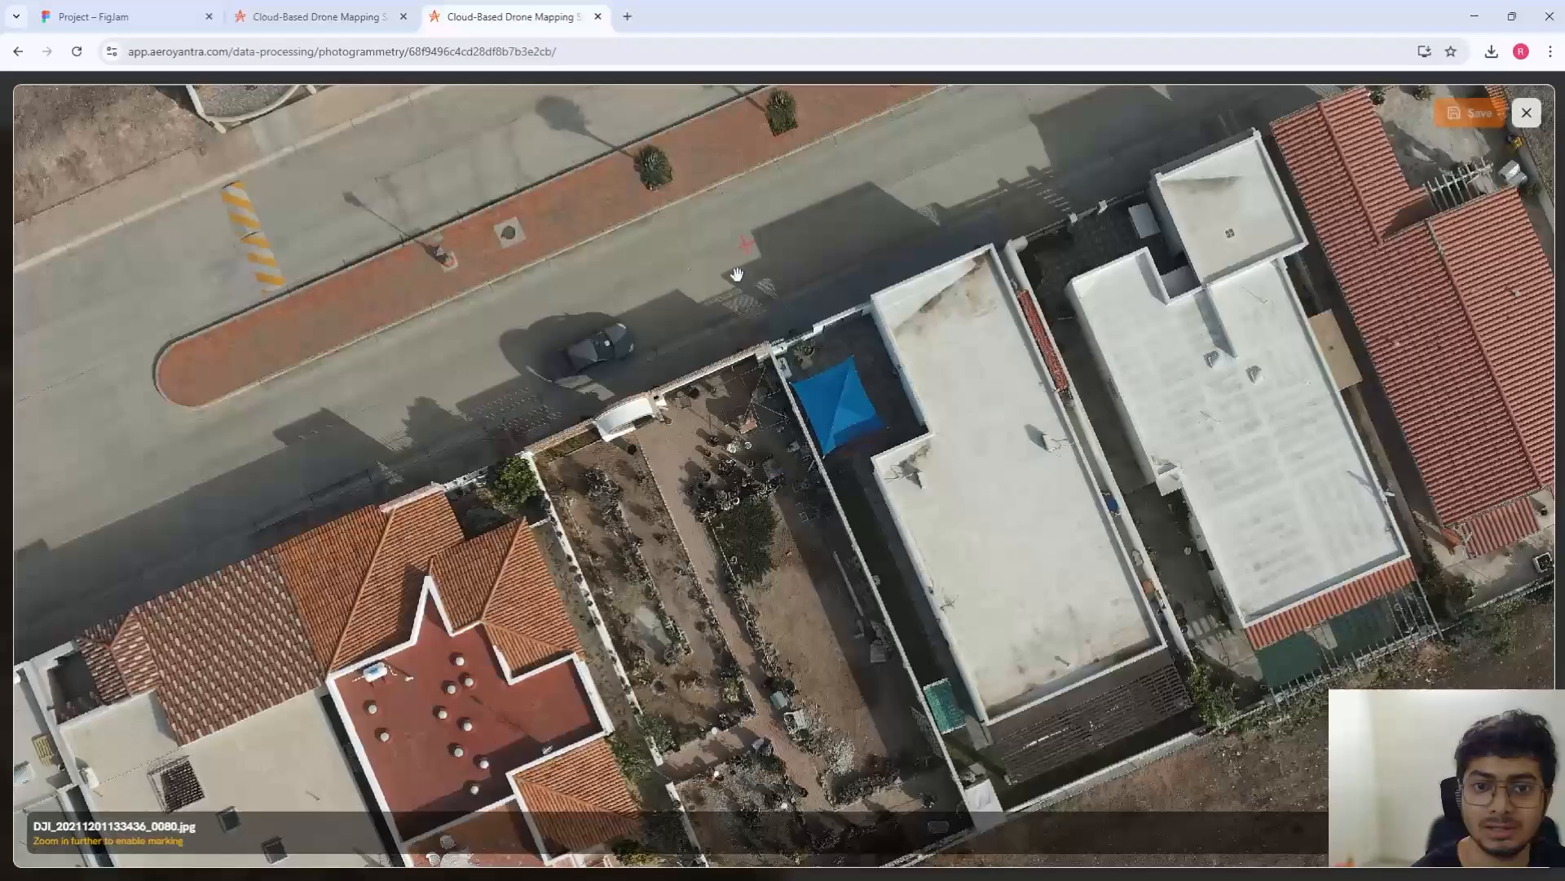
{"action": "scroll", "coordinate": [745, 245], "scroll_direction": "up", "scroll_amount": 8}
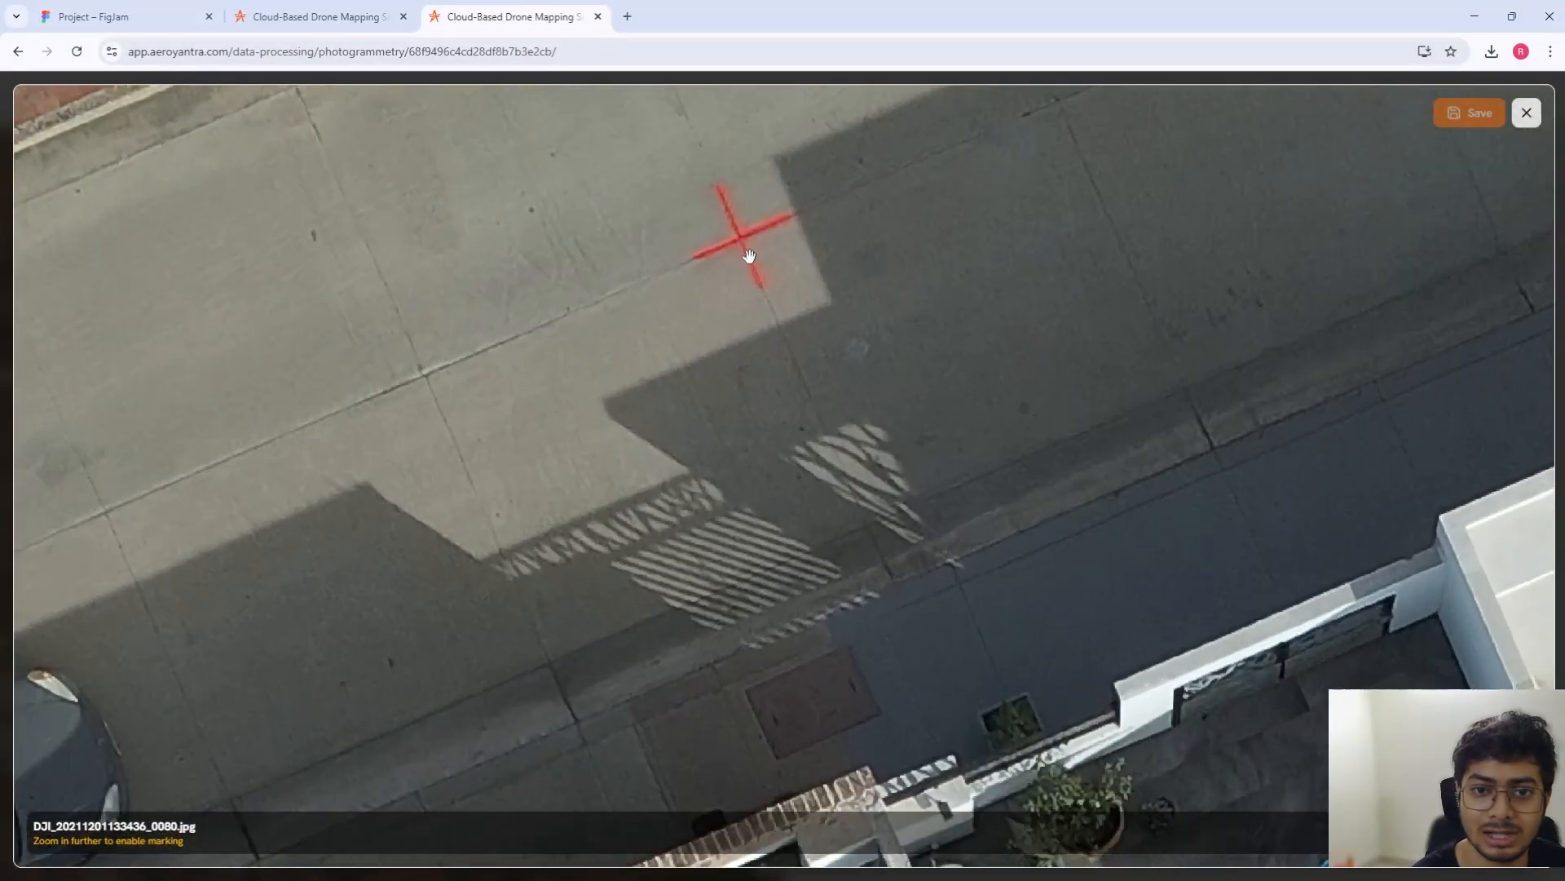
{"action": "scroll", "coordinate": [738, 224], "scroll_direction": "up", "scroll_amount": 3}
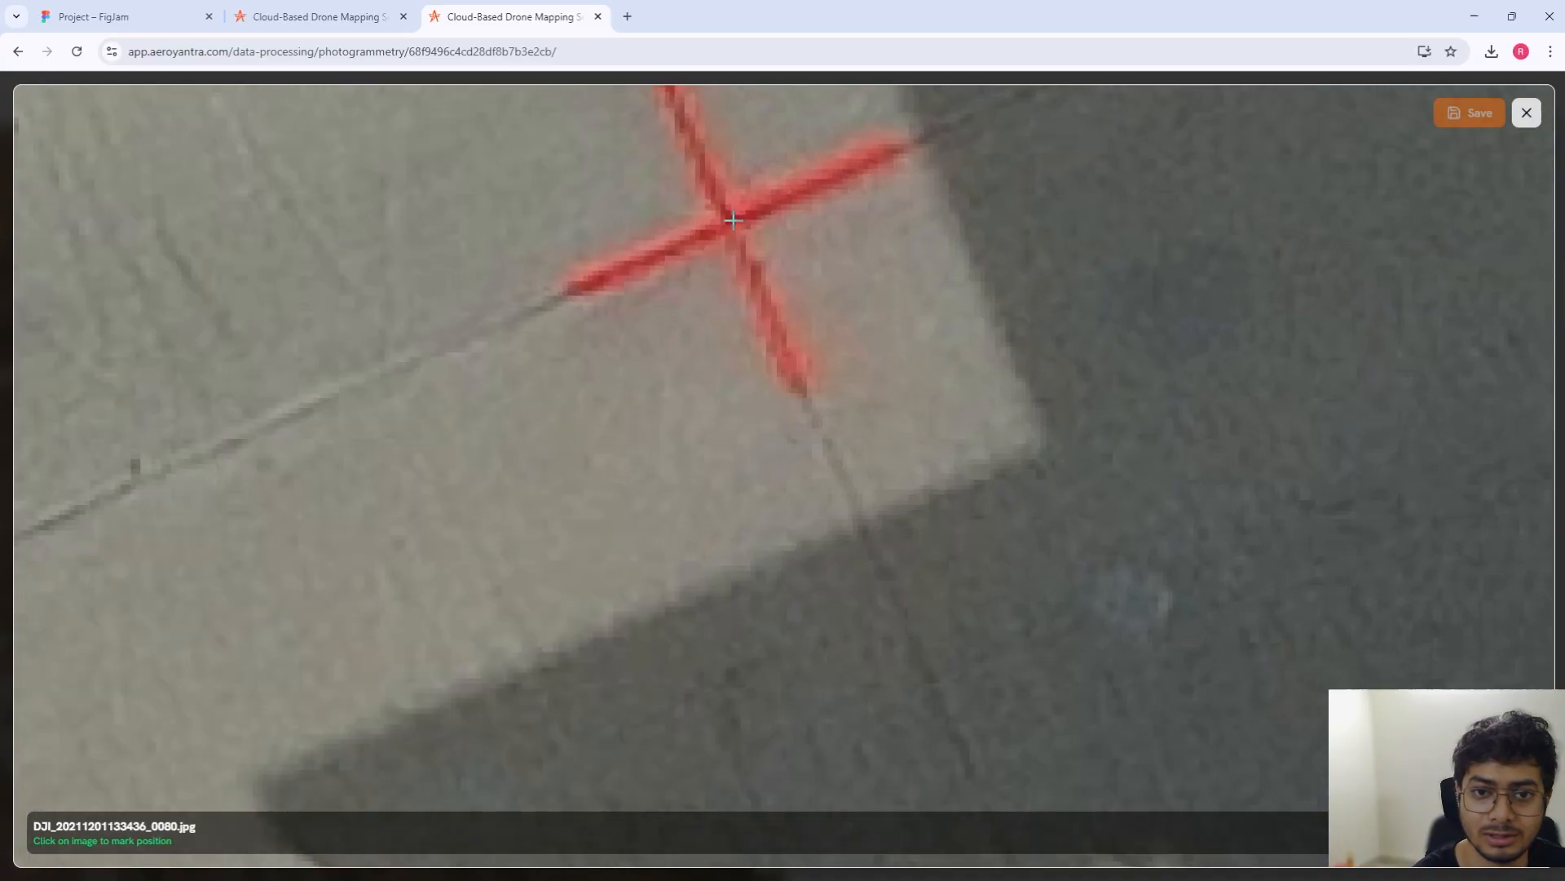
{"action": "left_click", "coordinate": [1459, 116]}
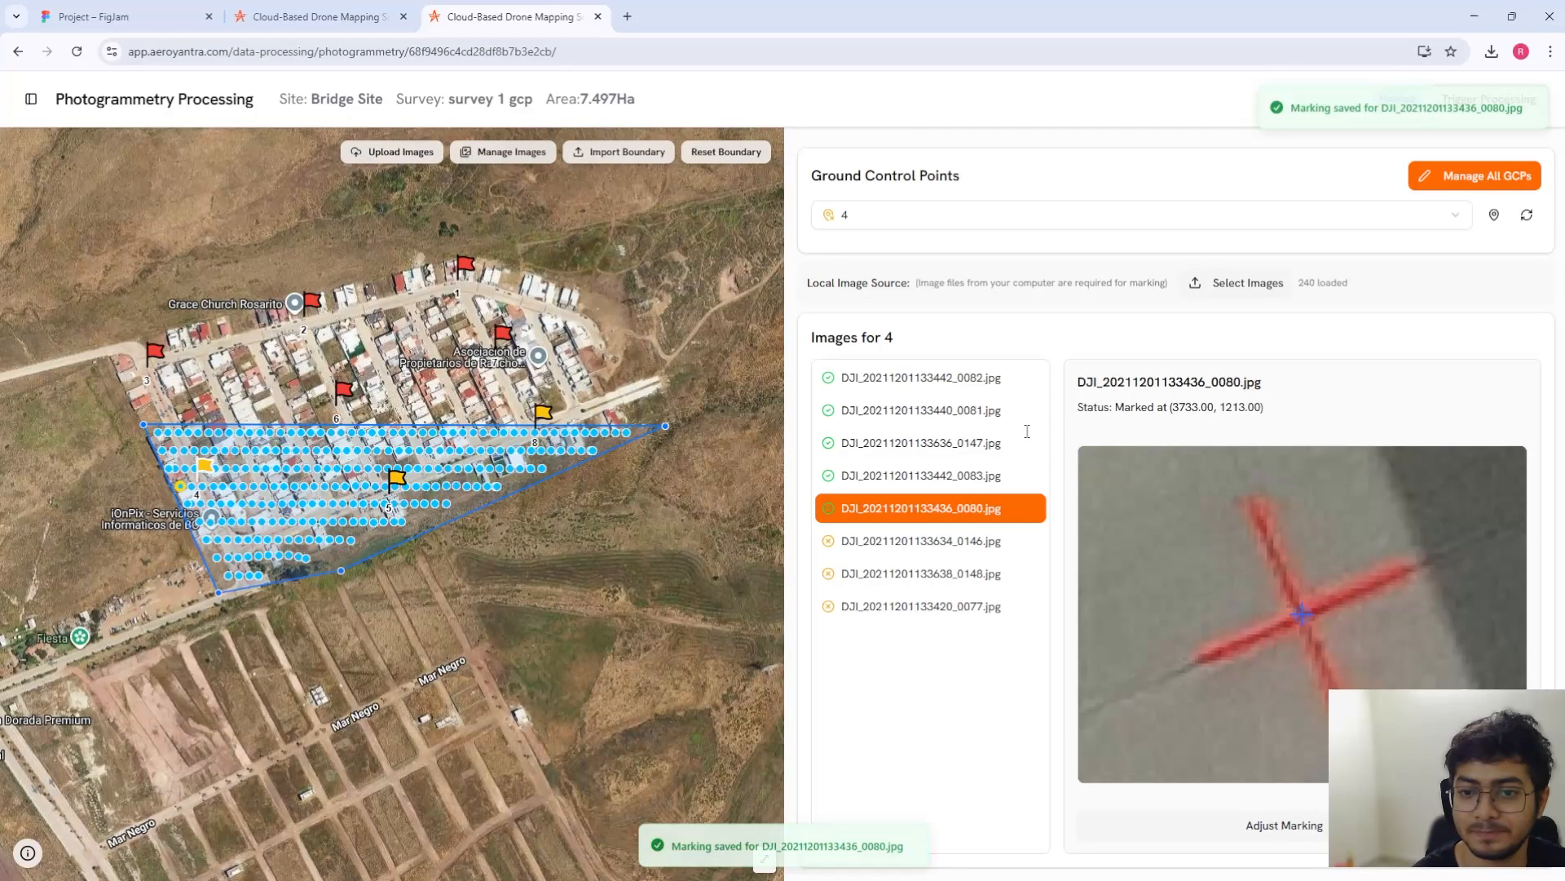
{"action": "left_click", "coordinate": [902, 541]}
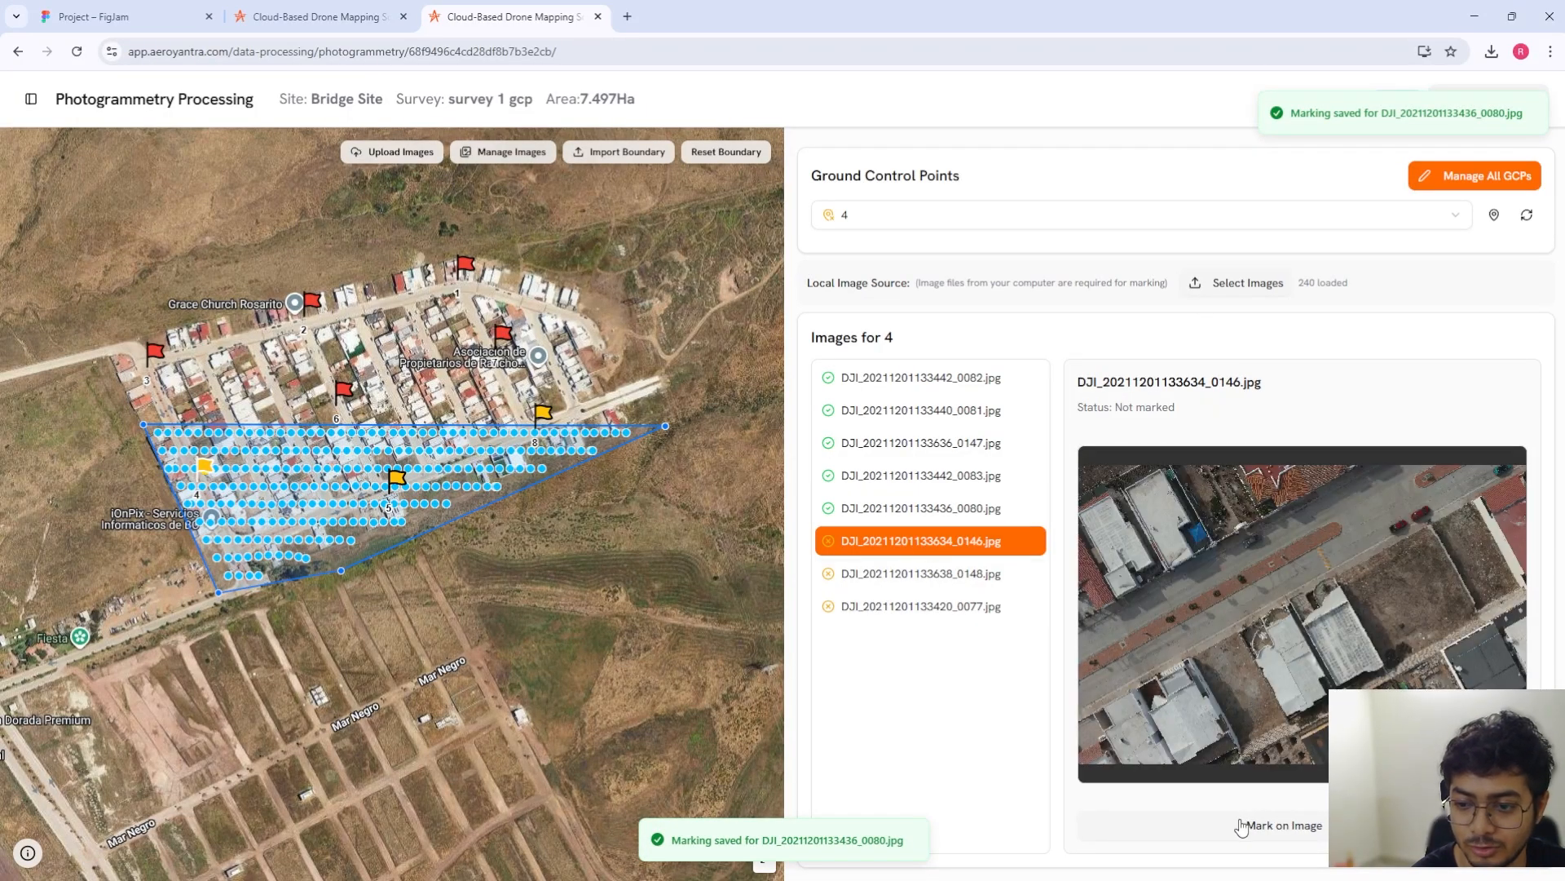
{"action": "left_click", "coordinate": [1242, 825]}
{"action": "scroll", "coordinate": [581, 343], "scroll_direction": "up", "scroll_amount": 5}
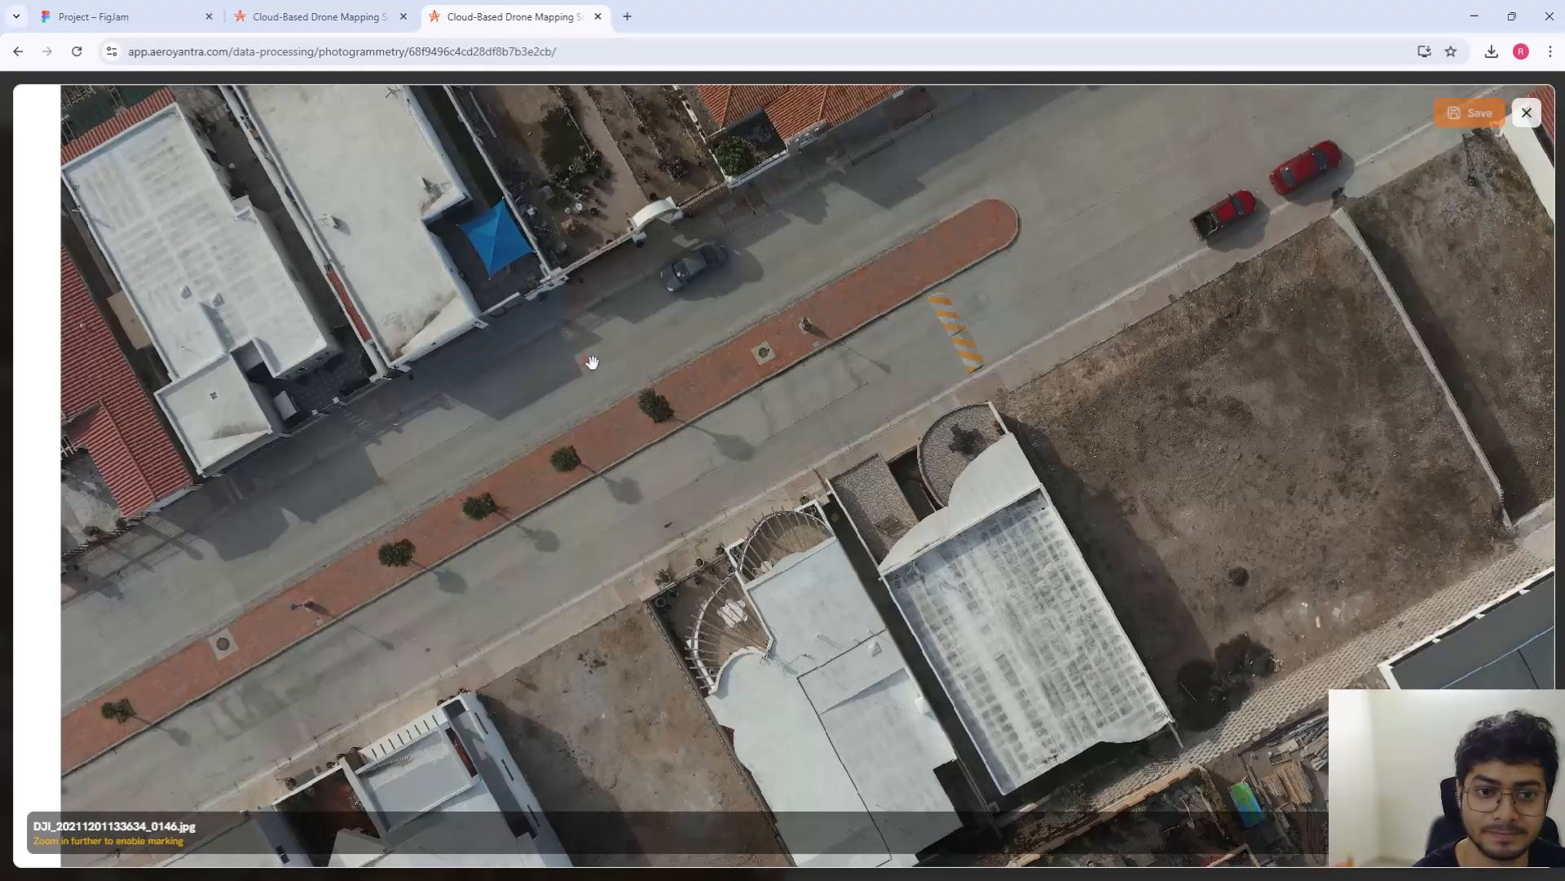
{"action": "scroll", "coordinate": [535, 353], "scroll_direction": "up", "scroll_amount": 5}
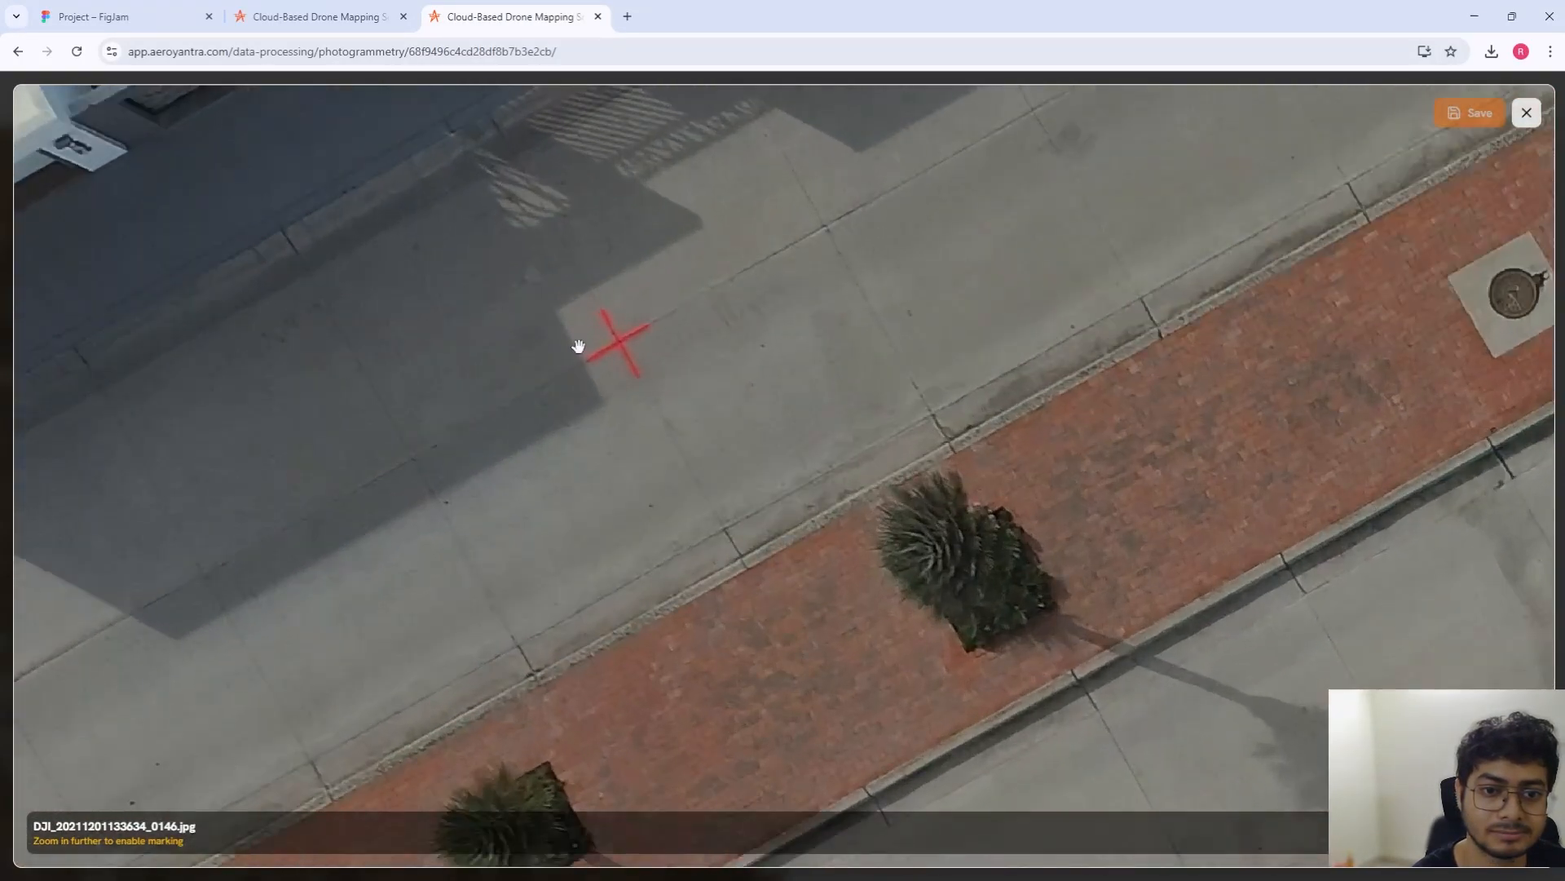
{"action": "scroll", "coordinate": [620, 343], "scroll_direction": "up", "scroll_amount": 2}
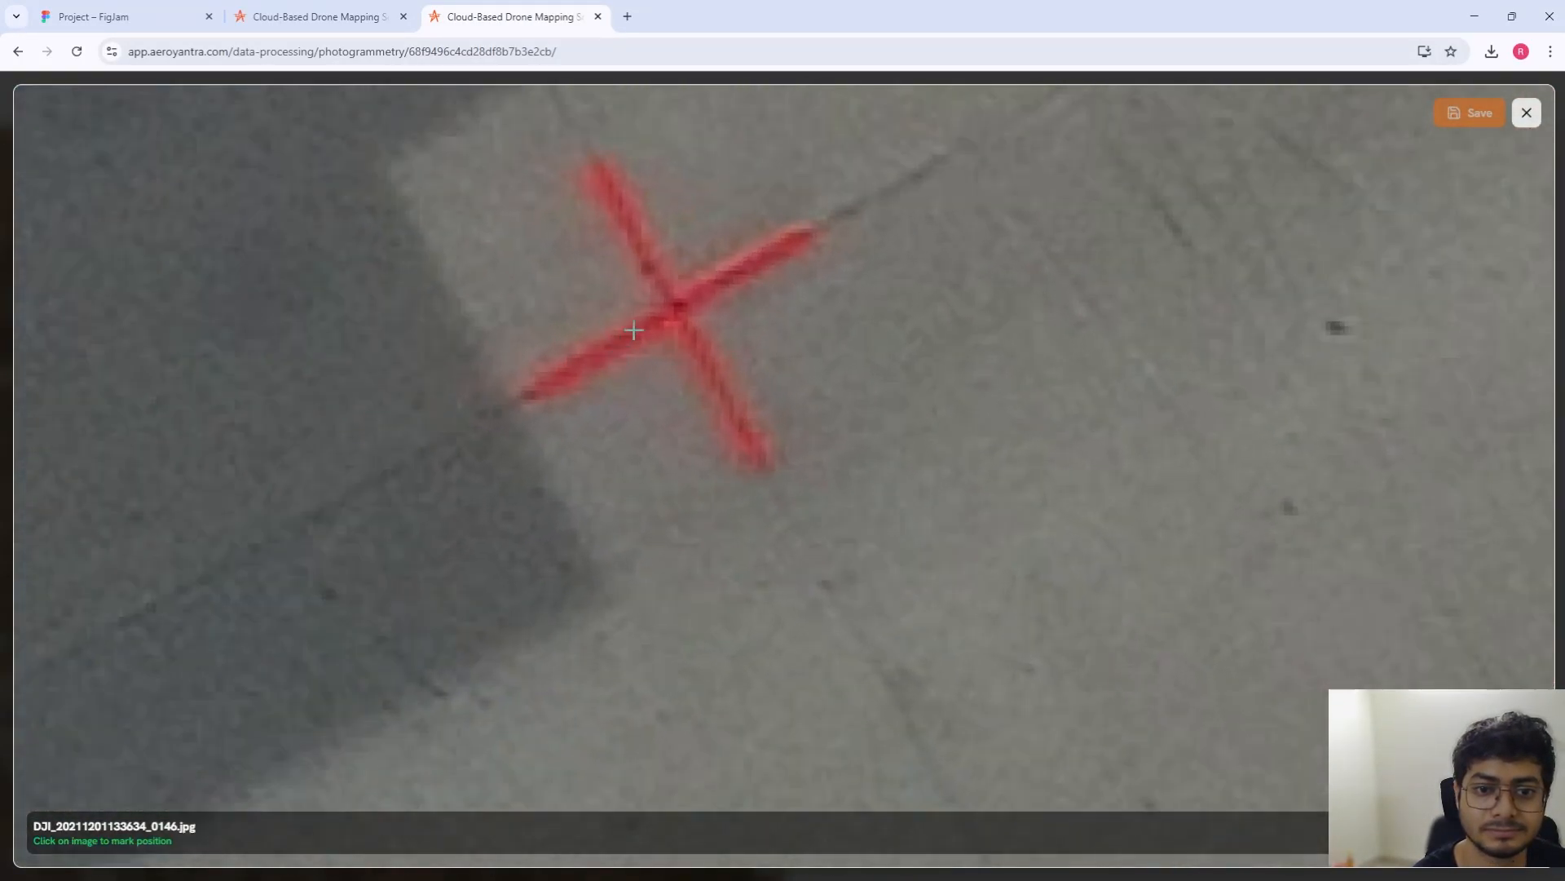
{"action": "left_click", "coordinate": [676, 304]}
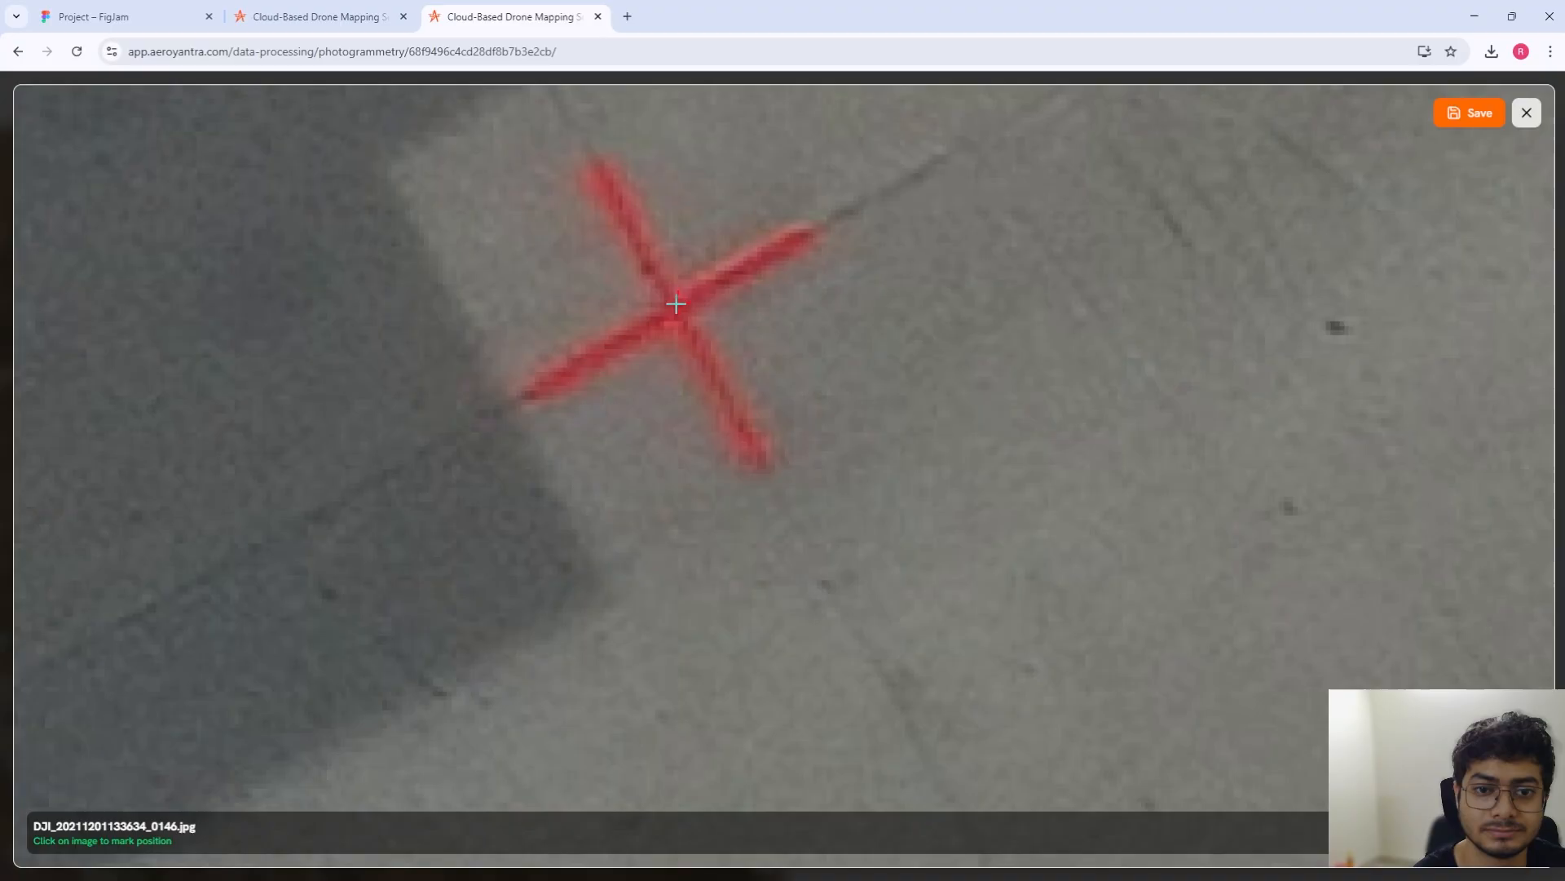
{"action": "left_click", "coordinate": [1454, 116]}
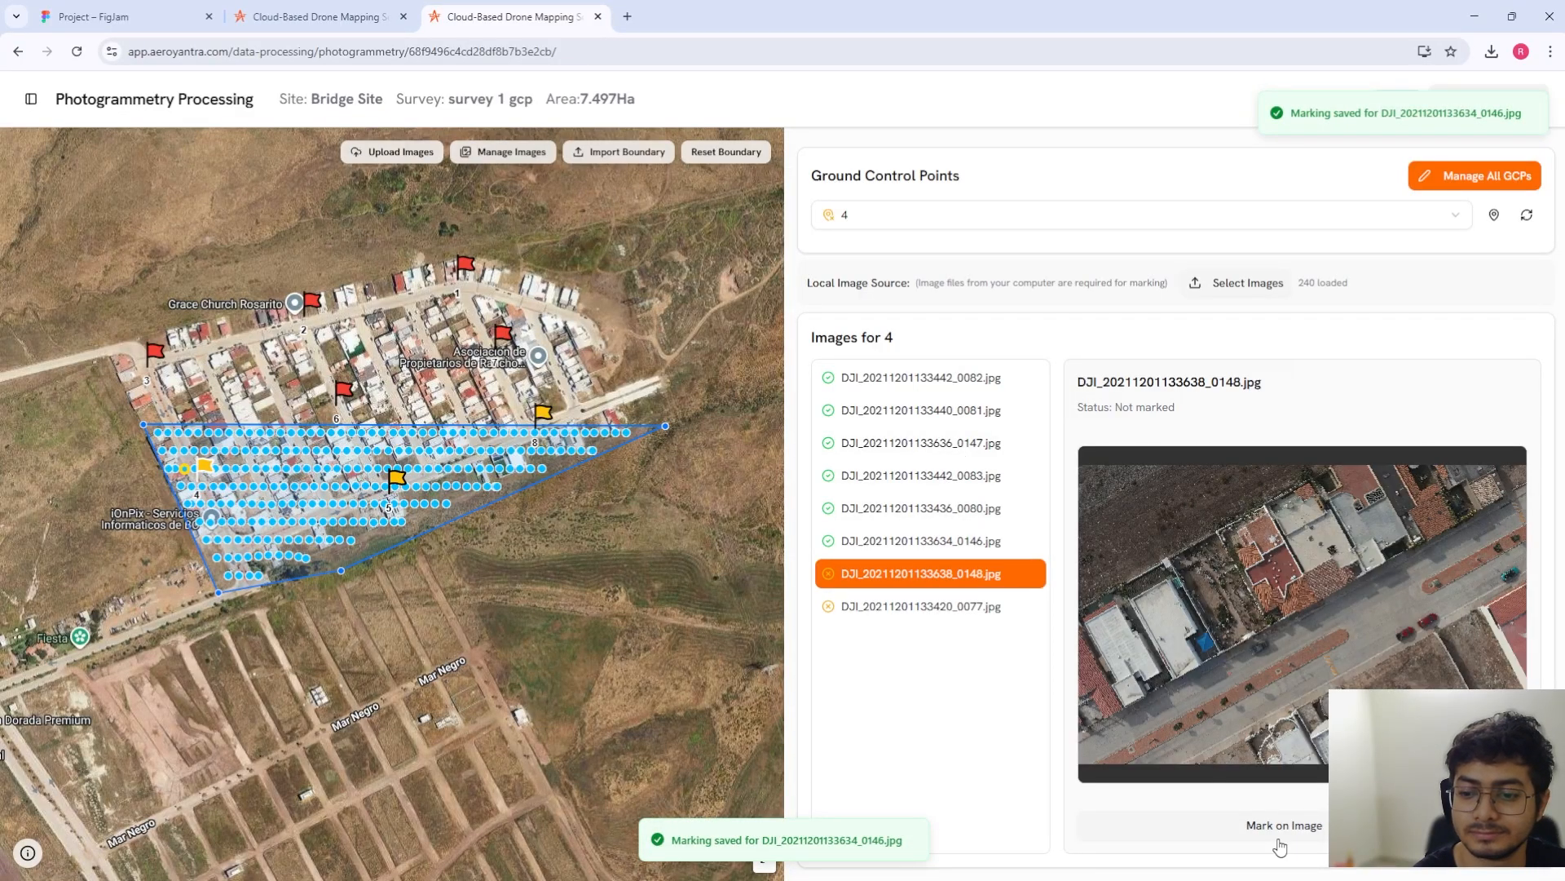
{"action": "left_click", "coordinate": [1280, 825]}
{"action": "scroll", "coordinate": [636, 587], "scroll_direction": "up", "scroll_amount": 4}
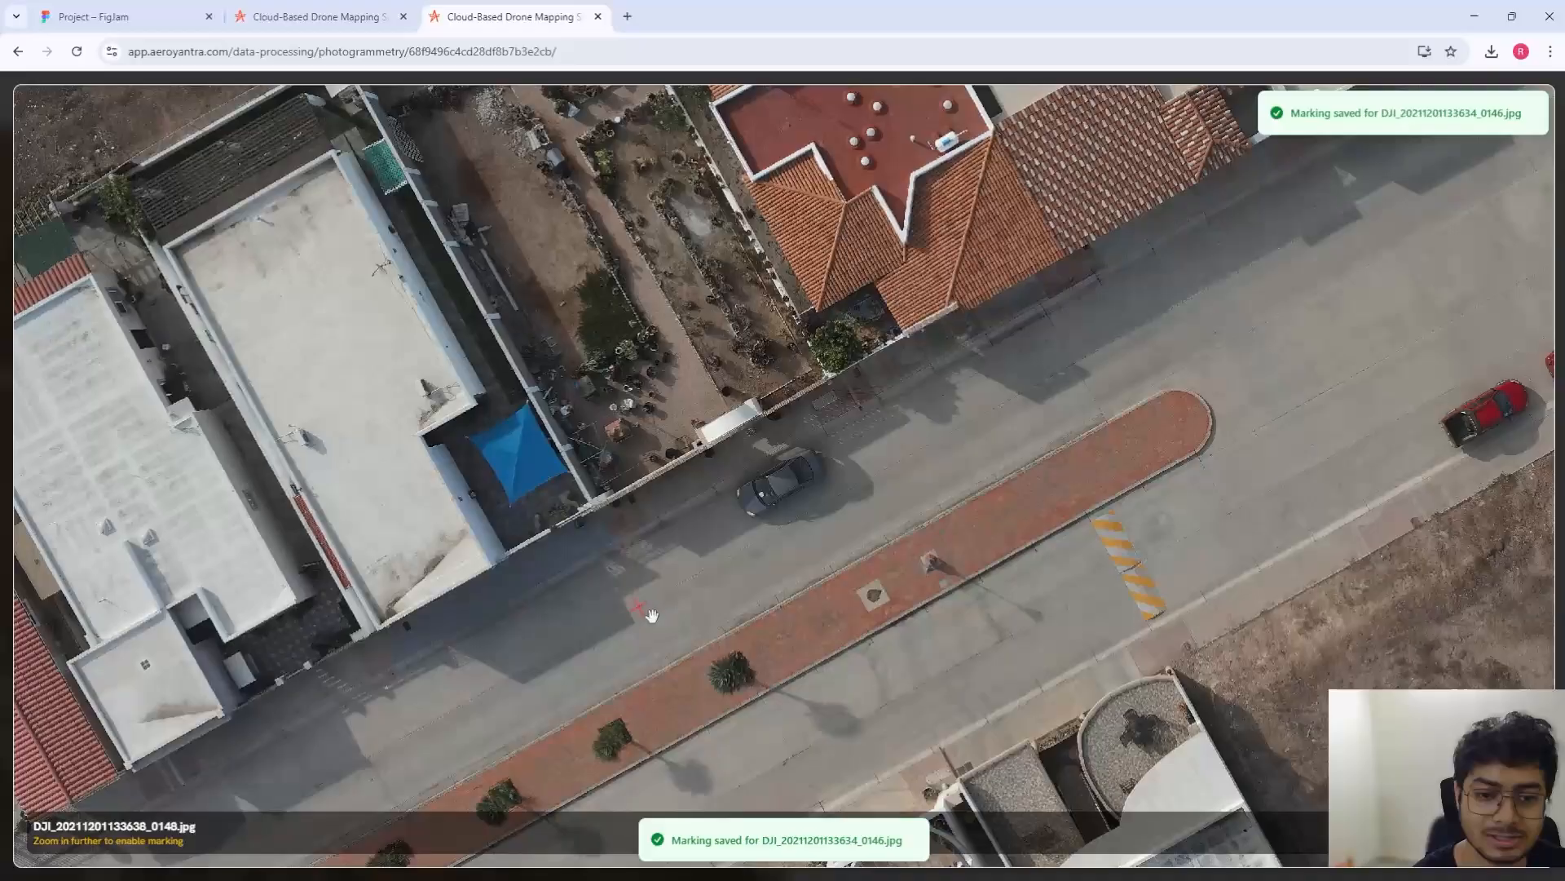
{"action": "scroll", "coordinate": [636, 587], "scroll_direction": "up", "scroll_amount": 5}
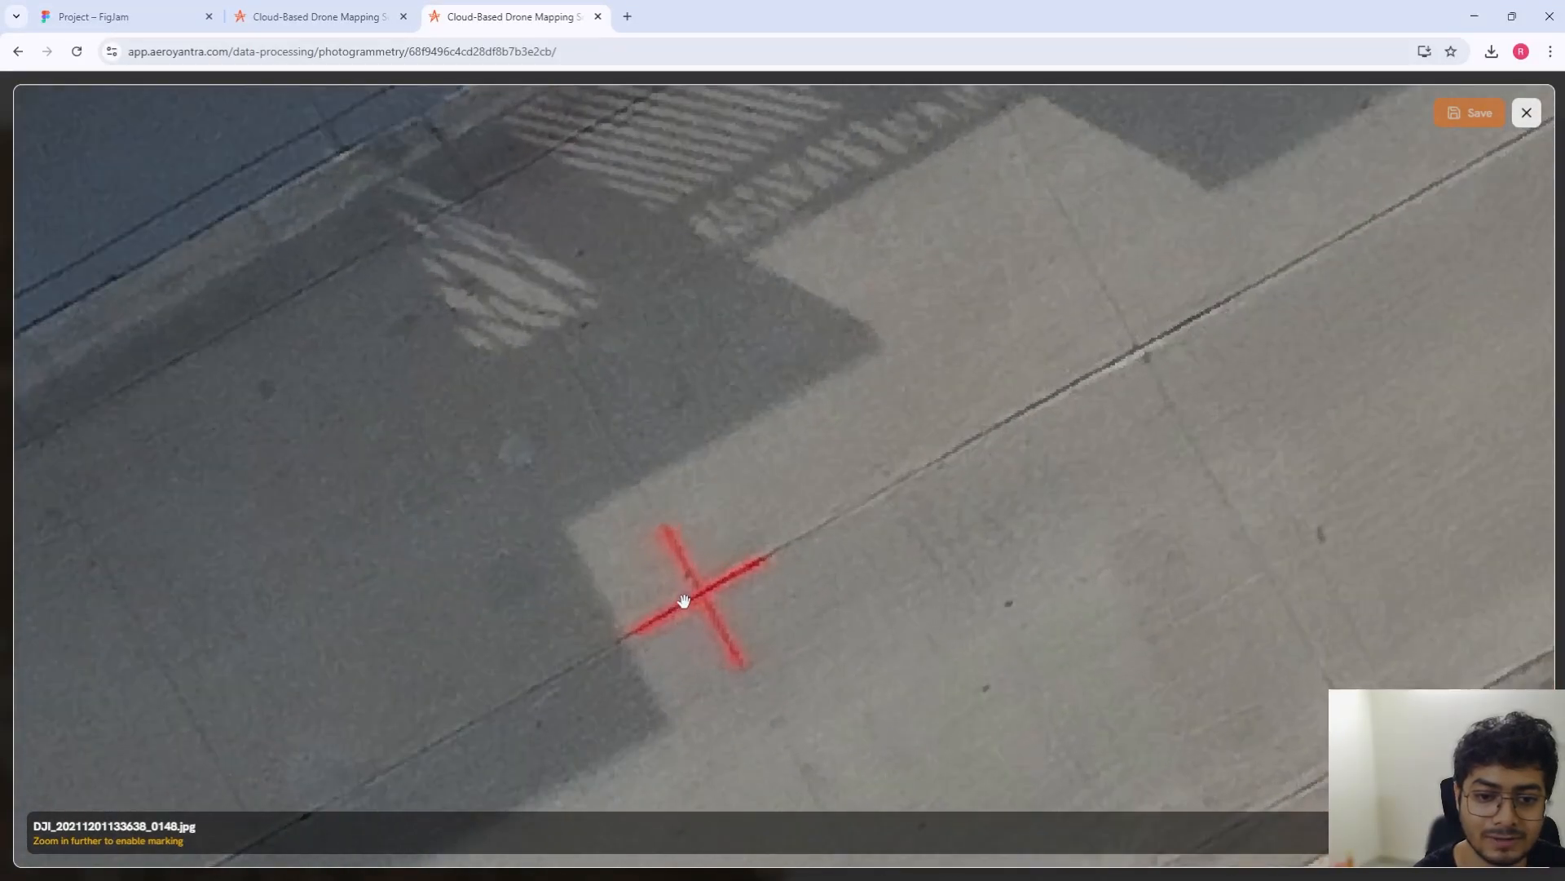
{"action": "scroll", "coordinate": [699, 602], "scroll_direction": "up", "scroll_amount": 2}
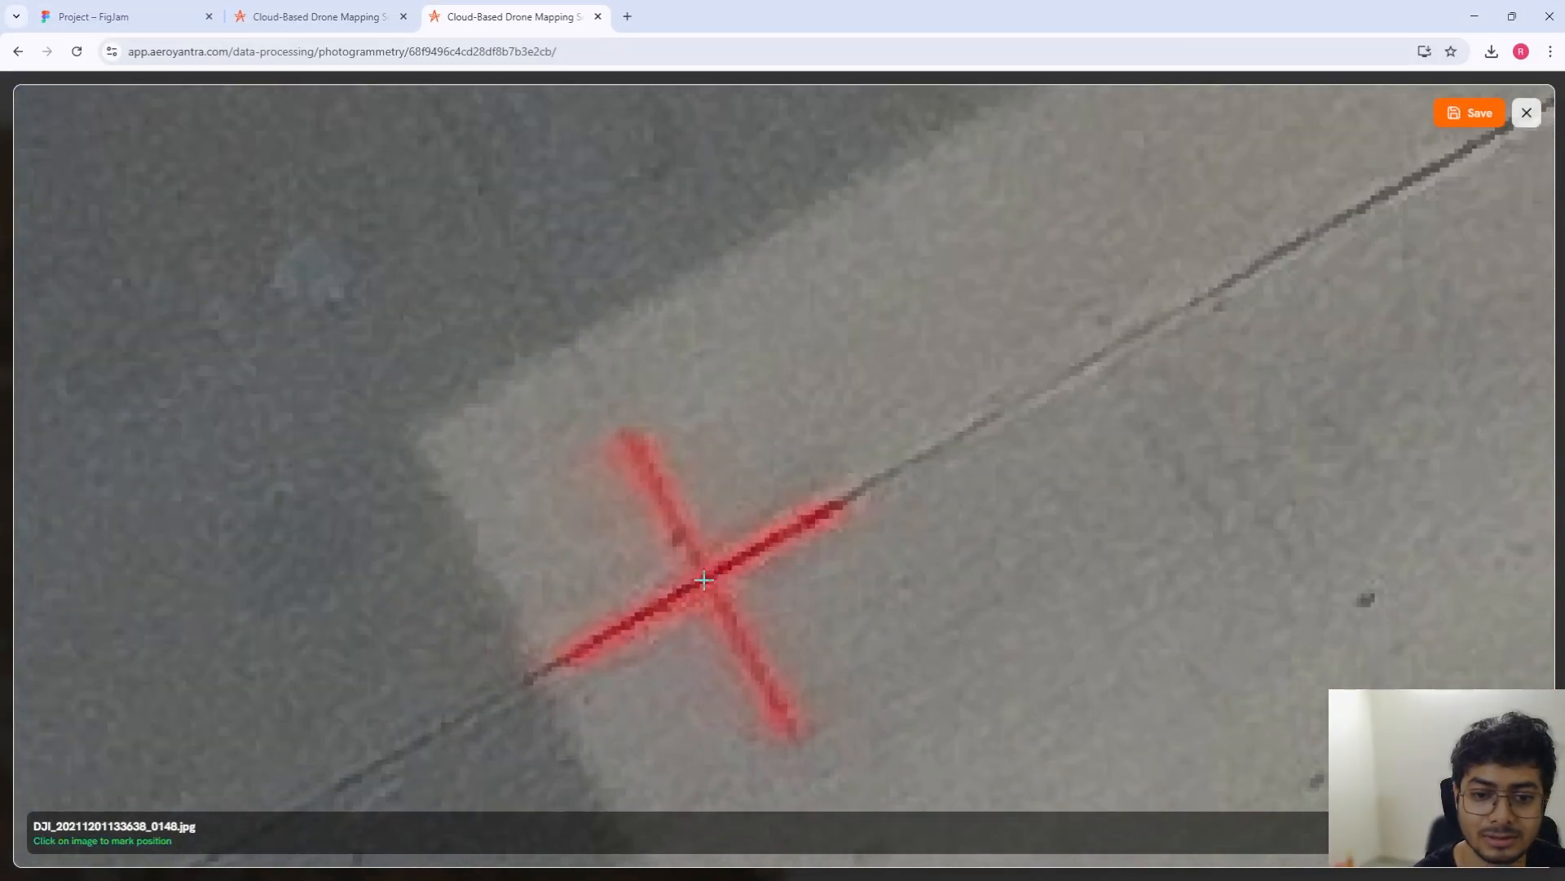
{"action": "left_click", "coordinate": [1476, 113]}
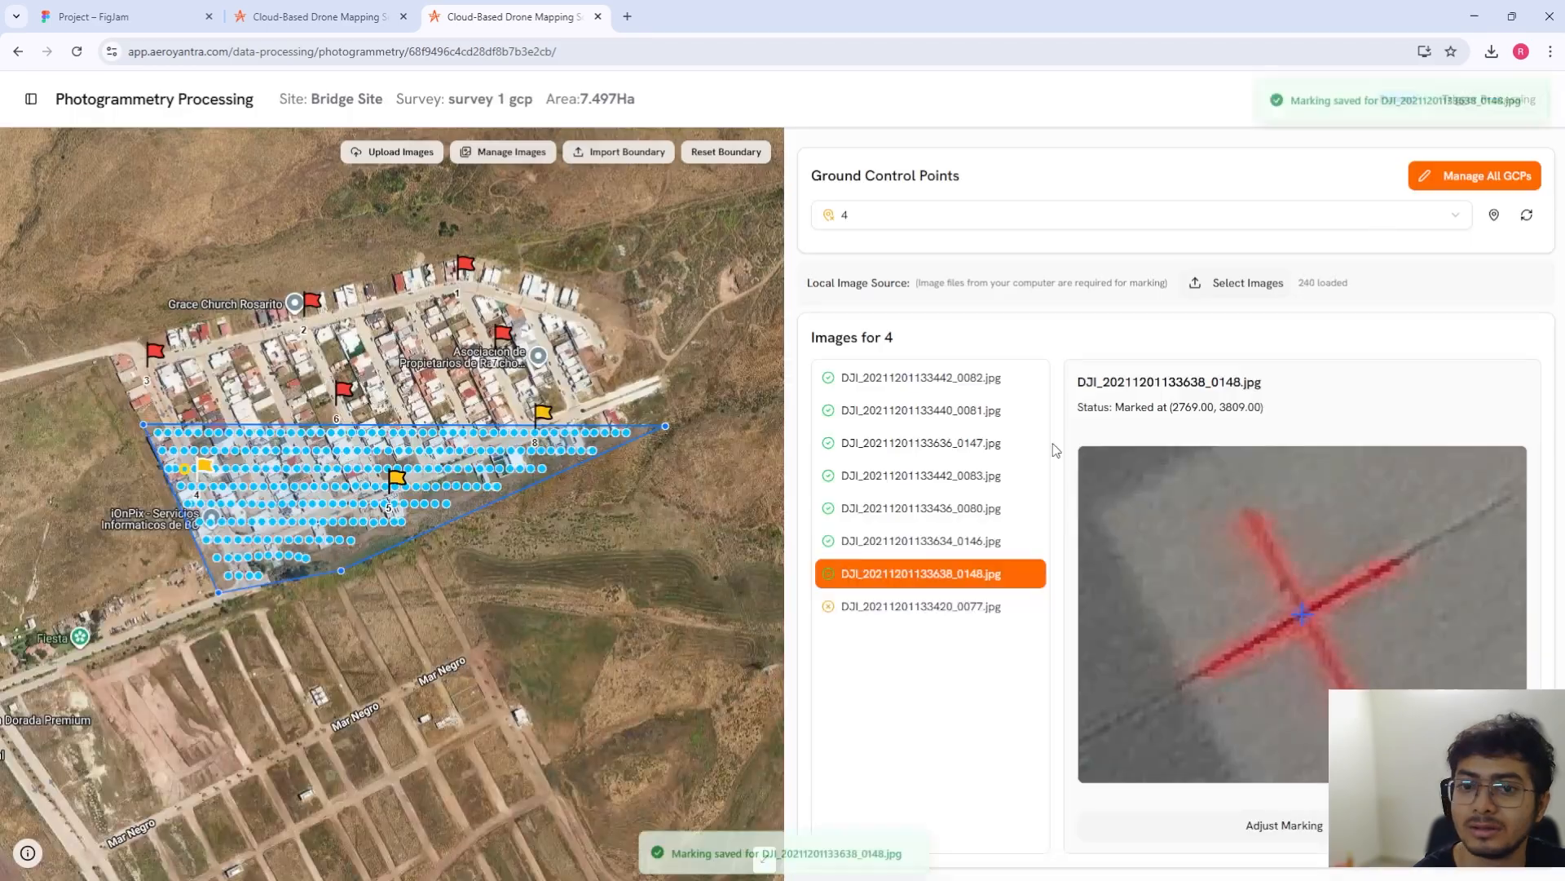
{"action": "left_click", "coordinate": [905, 605]}
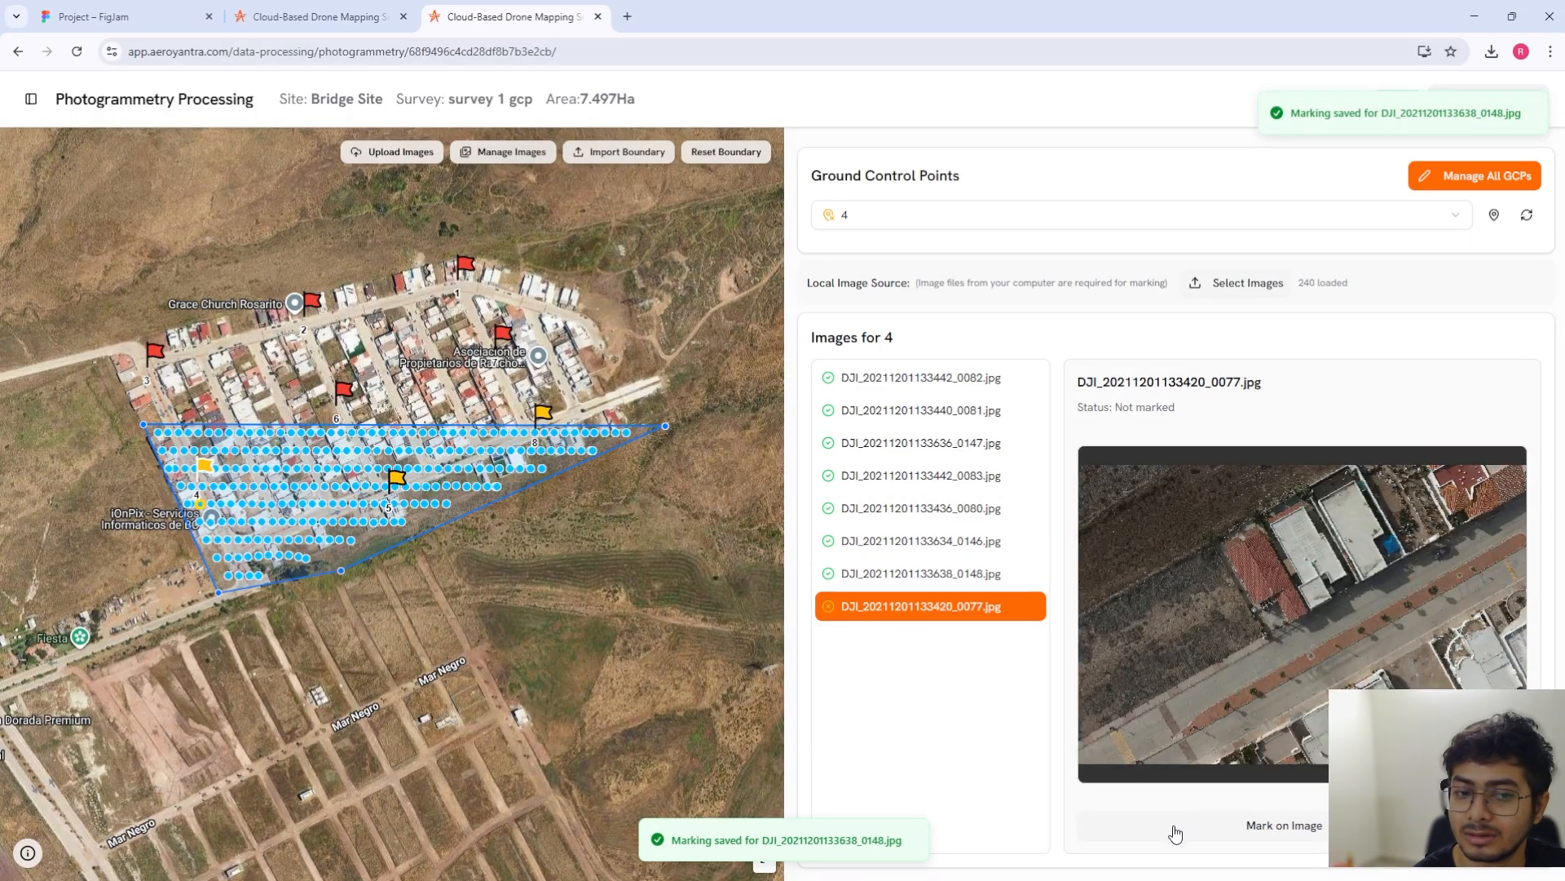
{"action": "left_click", "coordinate": [1175, 833]}
{"action": "scroll", "coordinate": [774, 591], "scroll_direction": "up", "scroll_amount": 3}
{"action": "scroll", "coordinate": [647, 688], "scroll_direction": "down", "scroll_amount": 3}
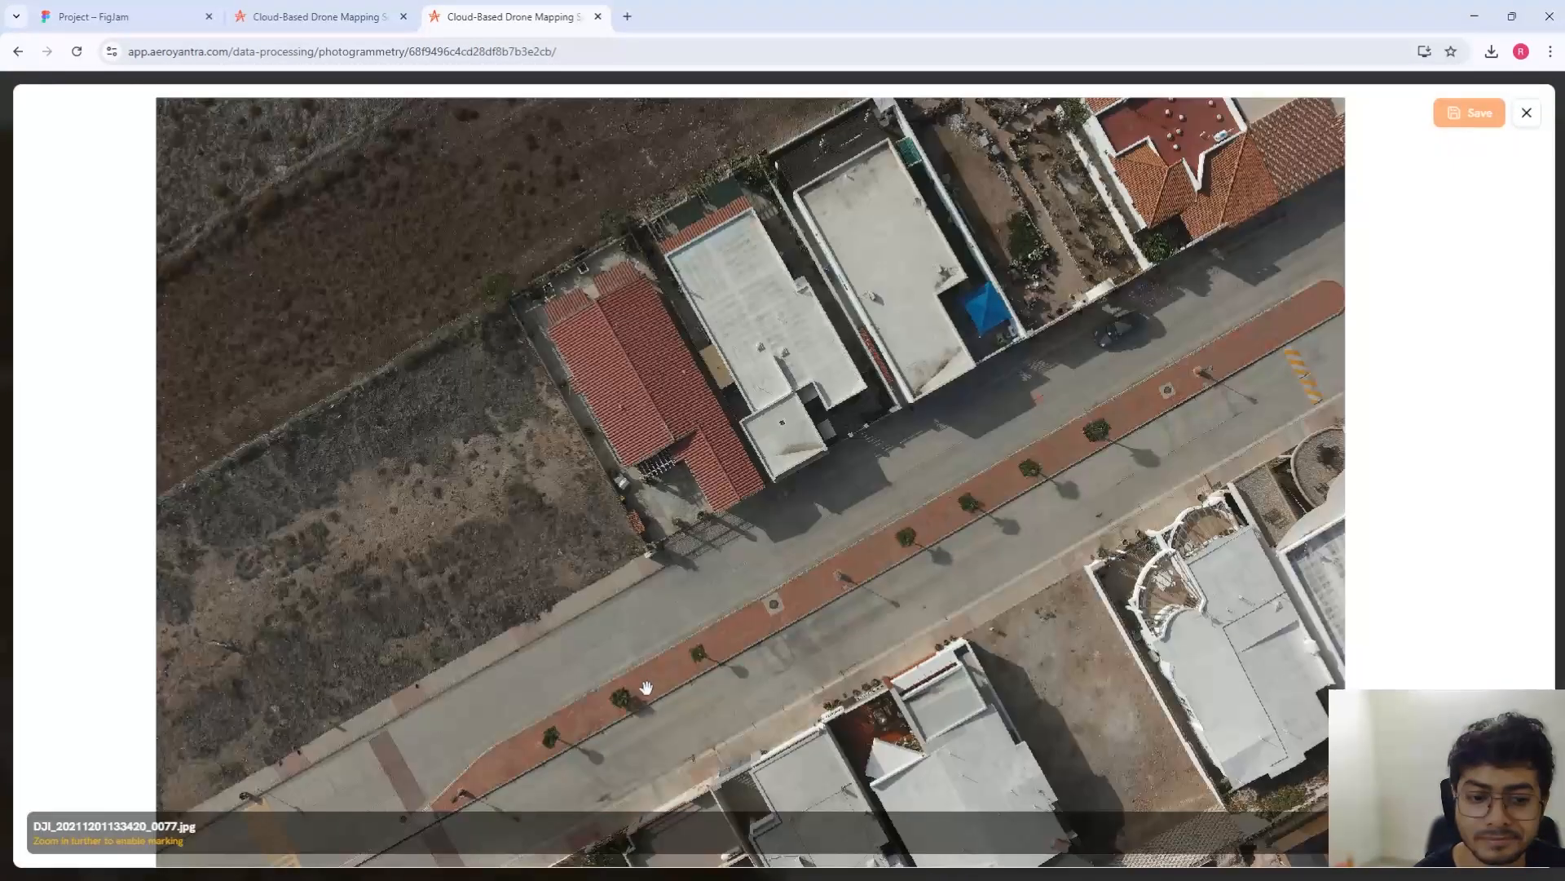
{"action": "scroll", "coordinate": [1053, 373], "scroll_direction": "up", "scroll_amount": 5}
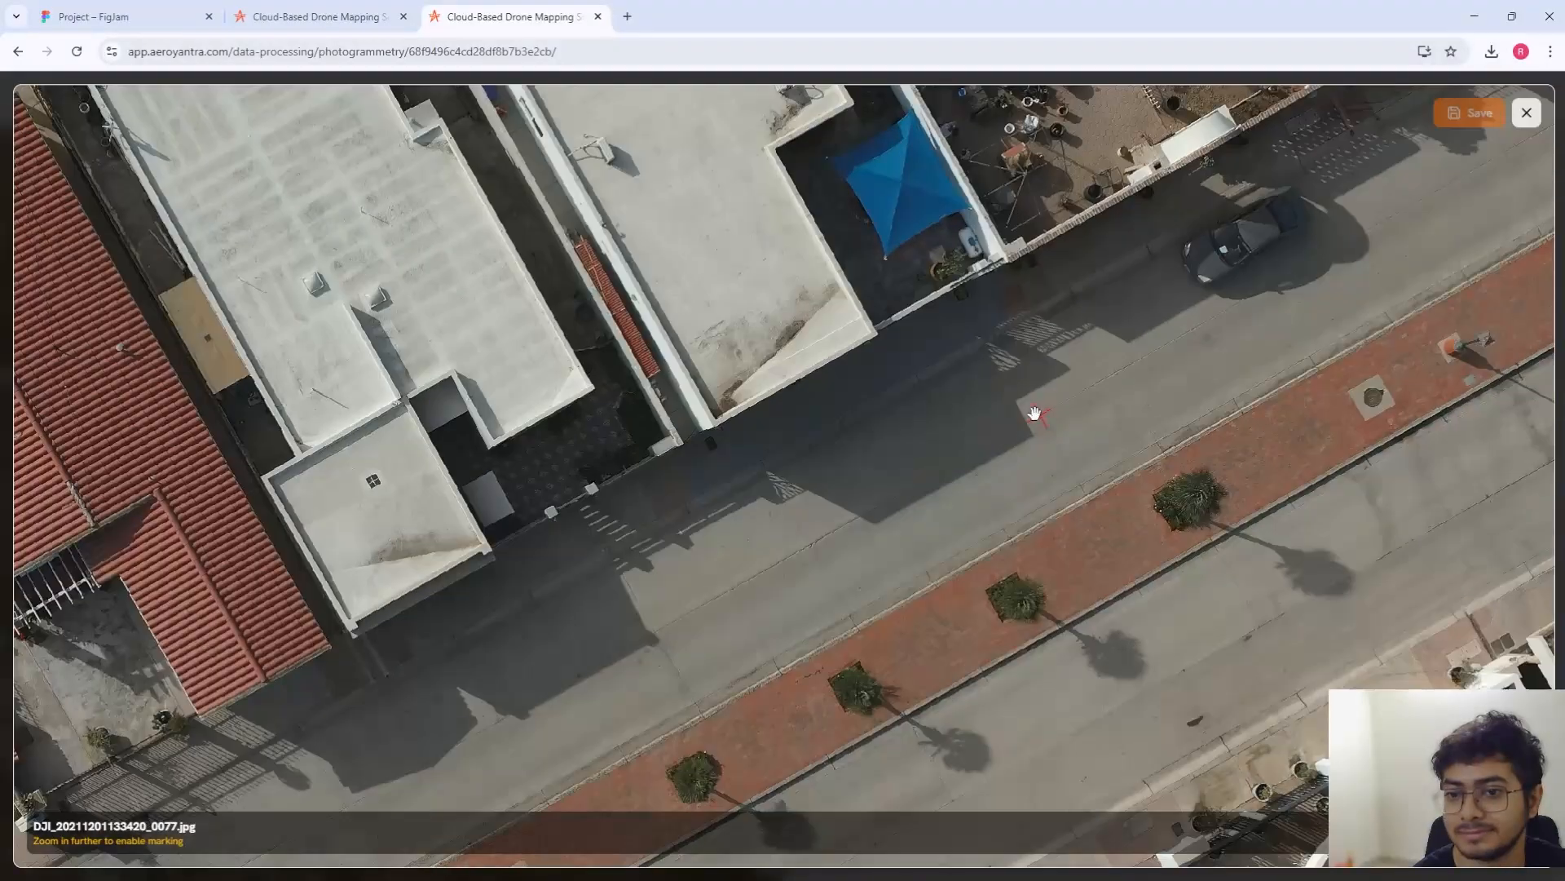
{"action": "scroll", "coordinate": [1052, 435], "scroll_direction": "up", "scroll_amount": 5}
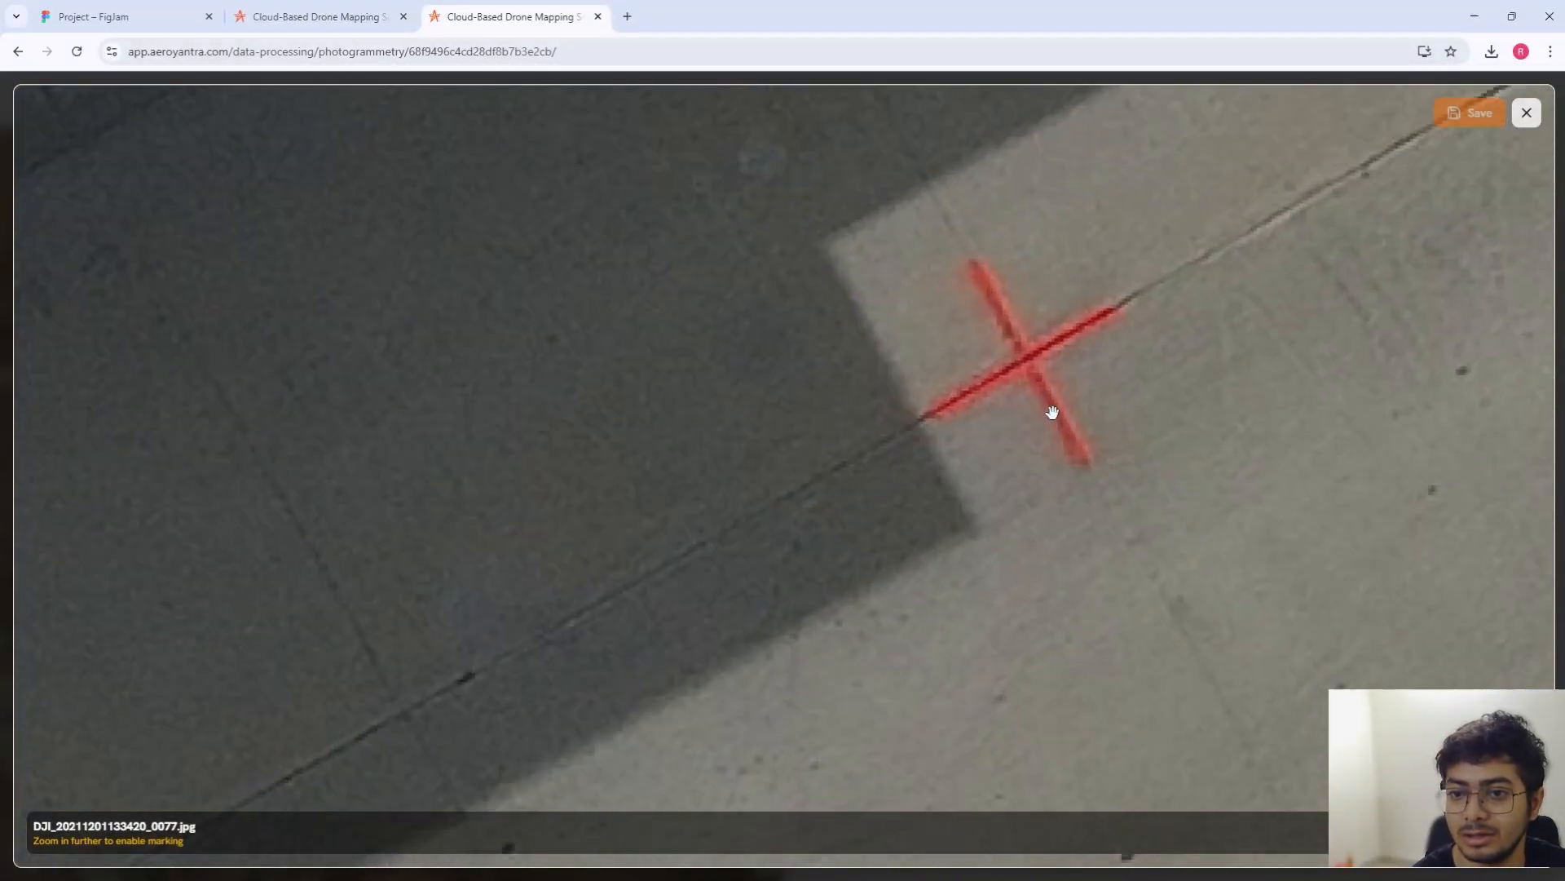
{"action": "left_click", "coordinate": [1016, 336]}
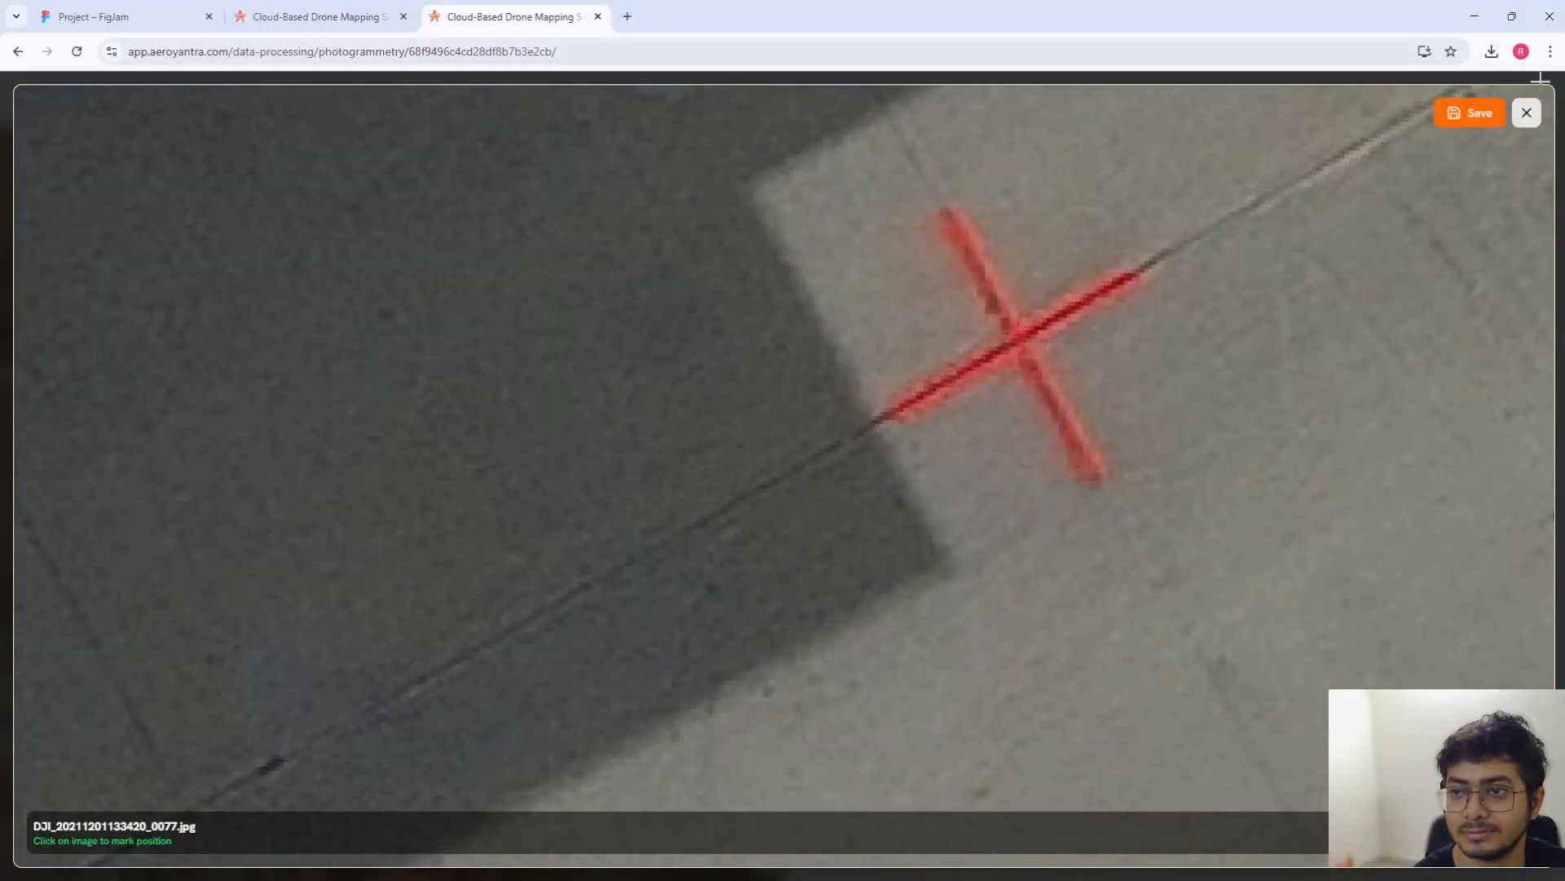
{"action": "left_click", "coordinate": [1484, 114]}
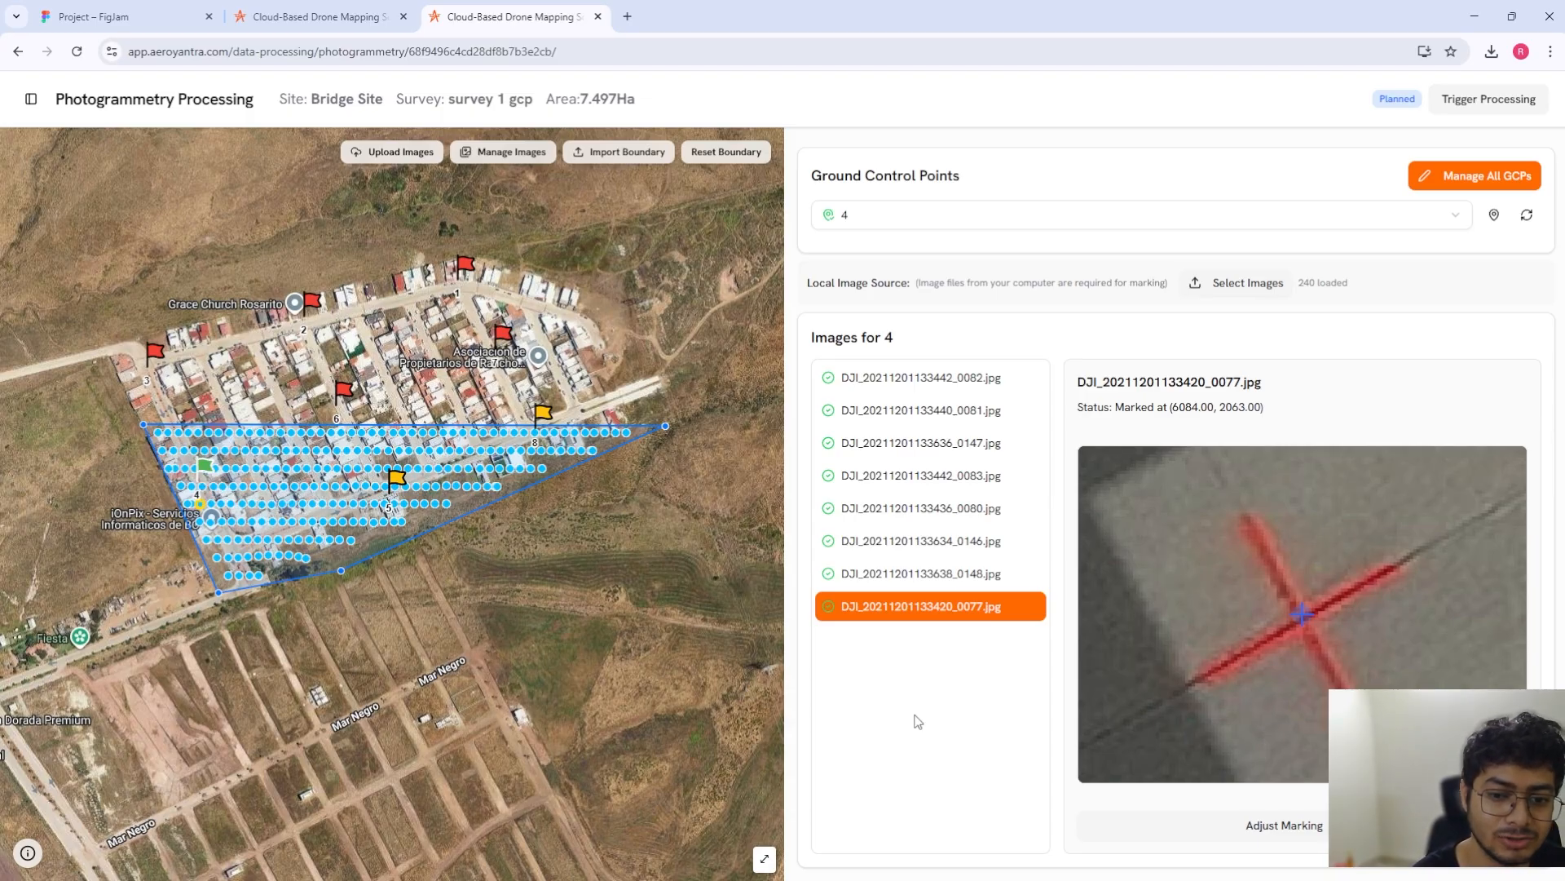
Step: Examine the flag of ground control point 4 on the survey map
{"action": "scroll", "coordinate": [918, 721], "scroll_direction": "up", "scroll_amount": 2, "text": "ctrl"}
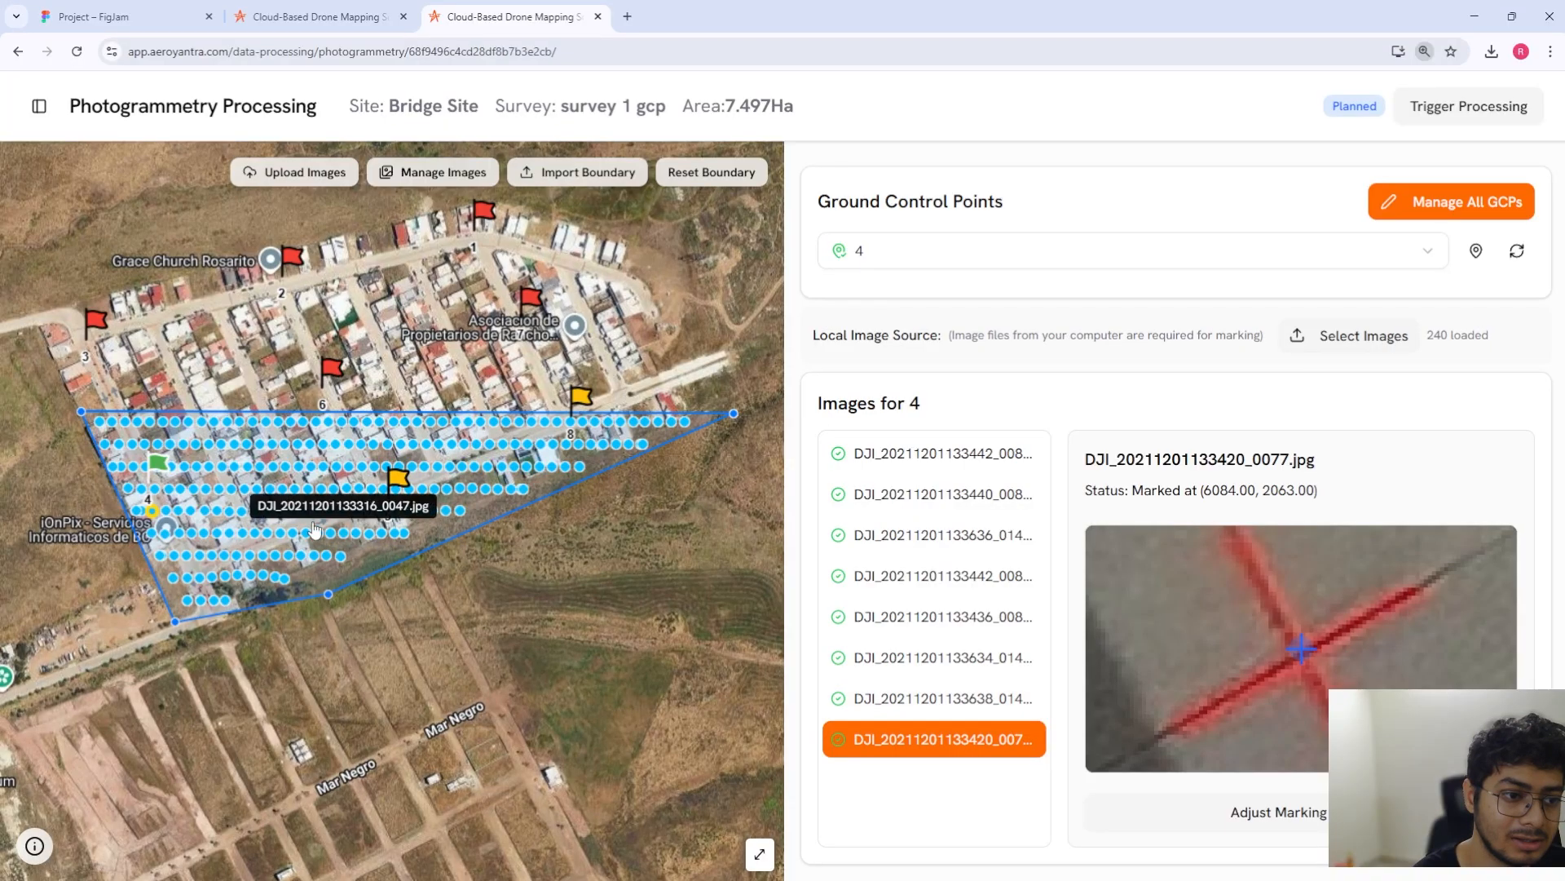
{"action": "scroll", "coordinate": [147, 448], "scroll_direction": "up", "scroll_amount": 2}
{"action": "scroll", "coordinate": [147, 479], "scroll_direction": "up", "scroll_amount": 1}
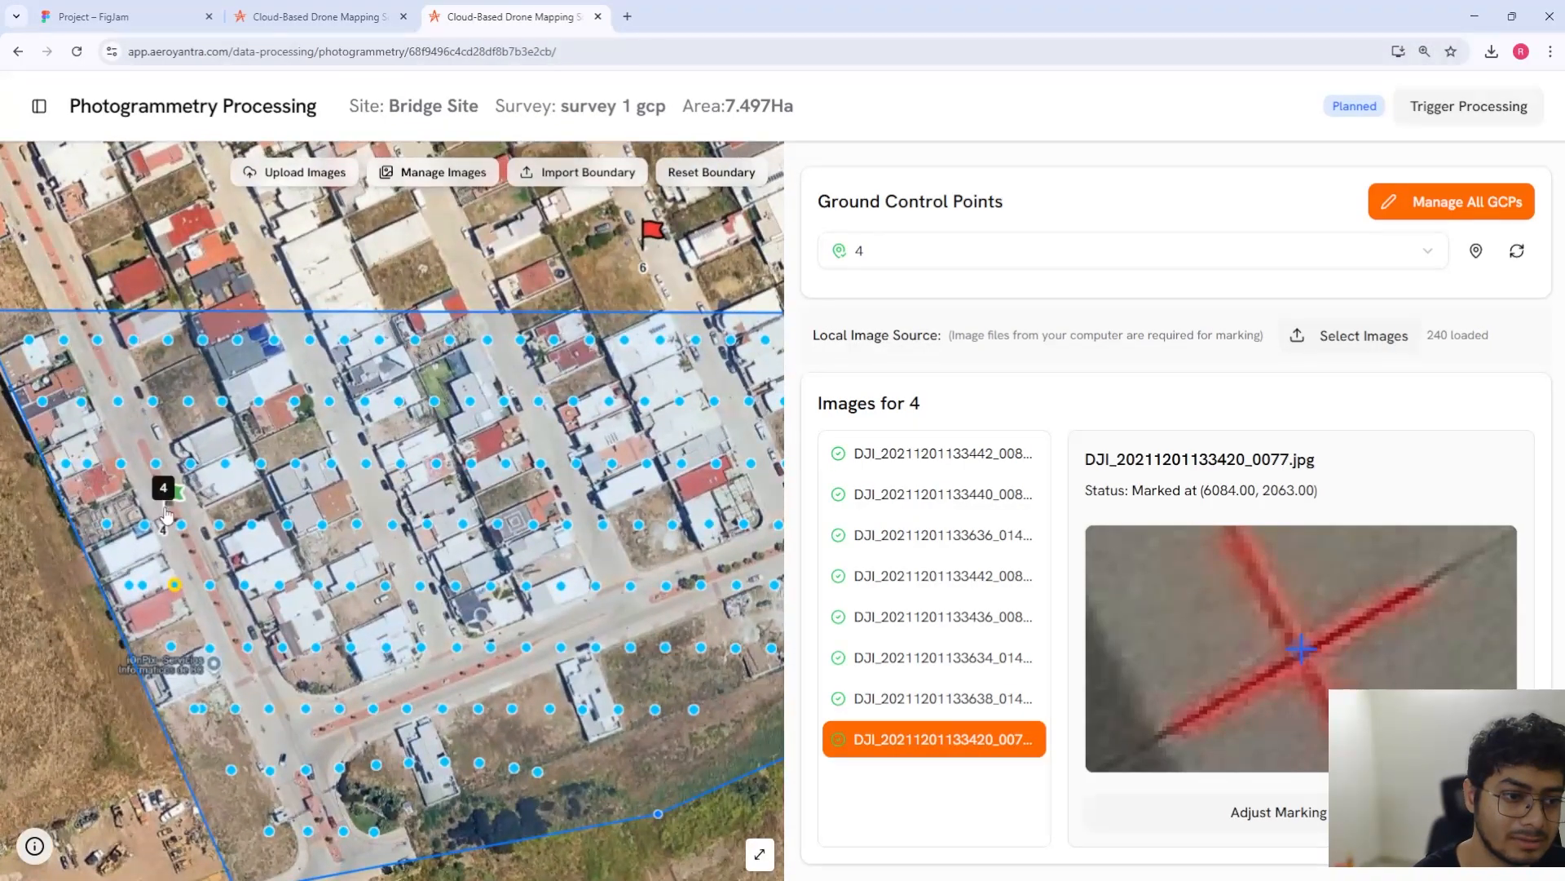
{"action": "scroll", "coordinate": [165, 515], "scroll_direction": "down", "scroll_amount": 4}
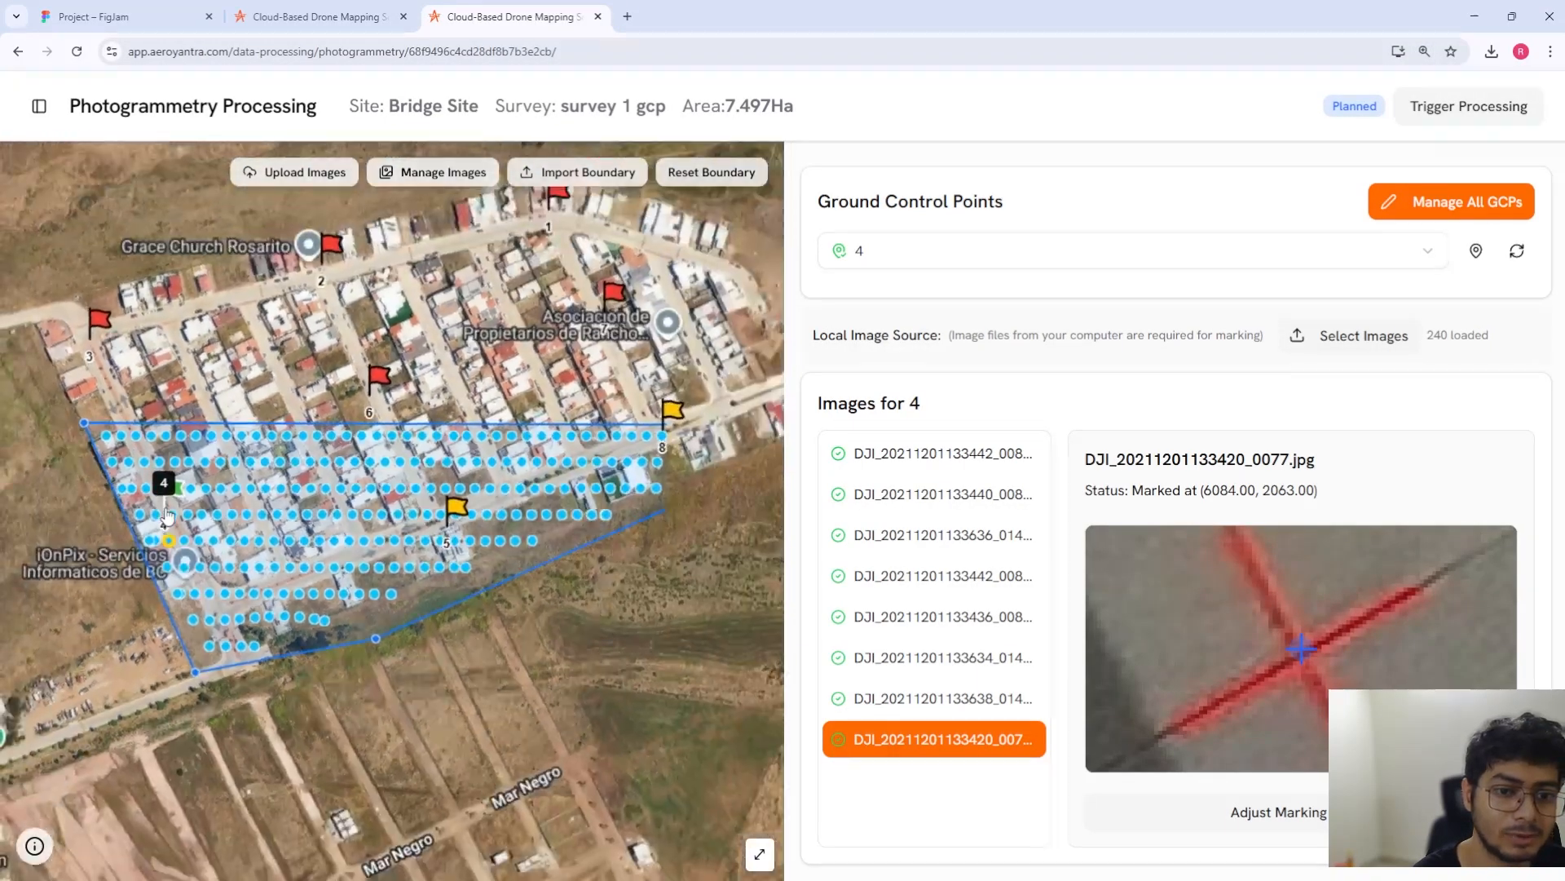
{"action": "key", "text": "ctrl+minus"}
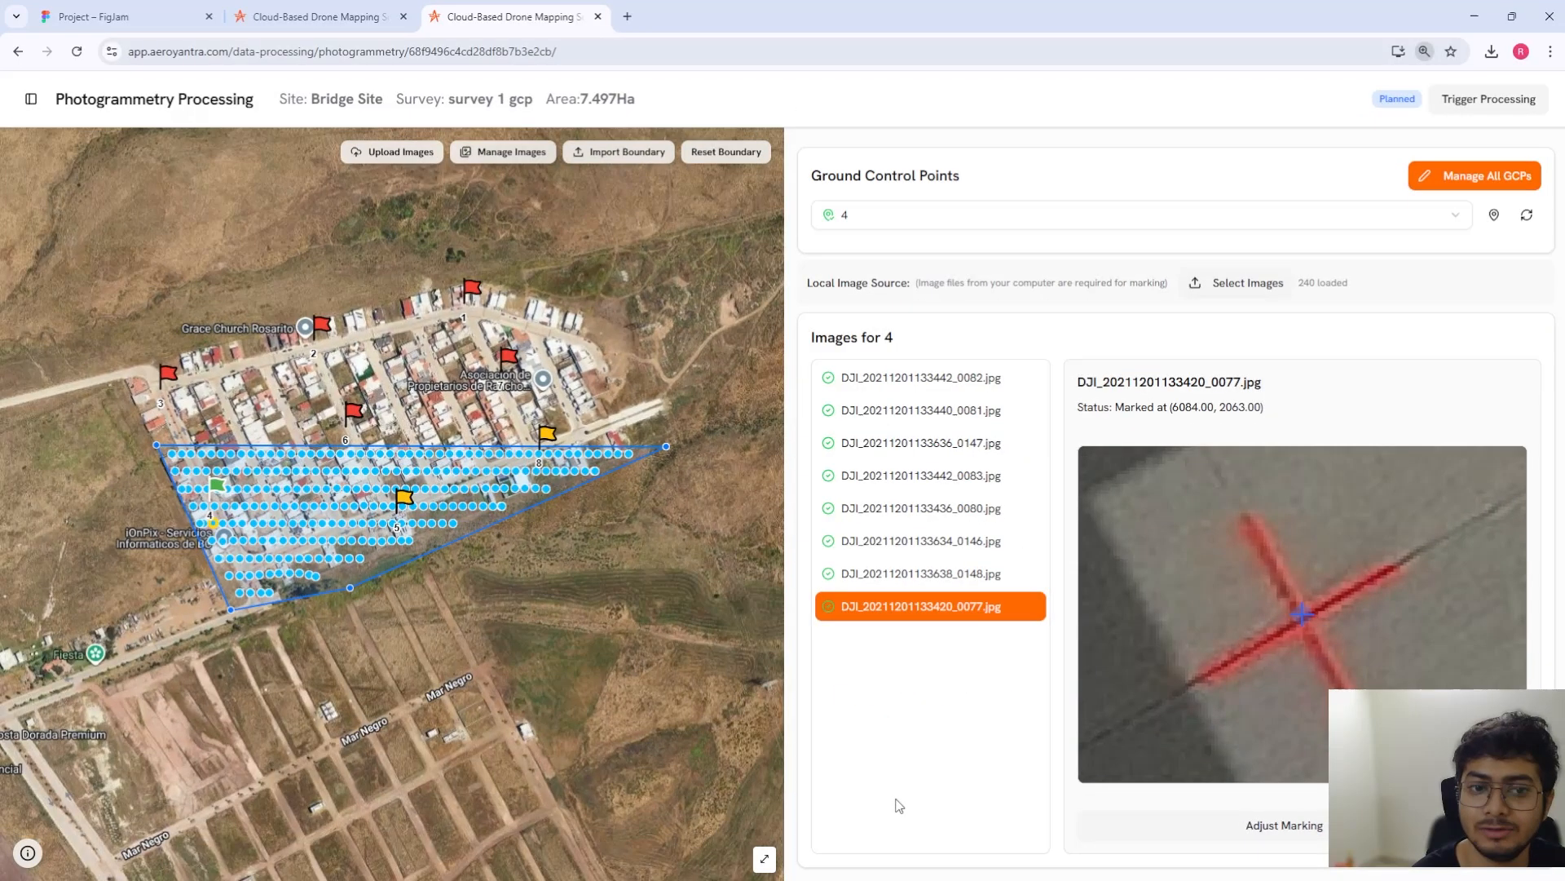
{"action": "left_click", "coordinate": [402, 499]}
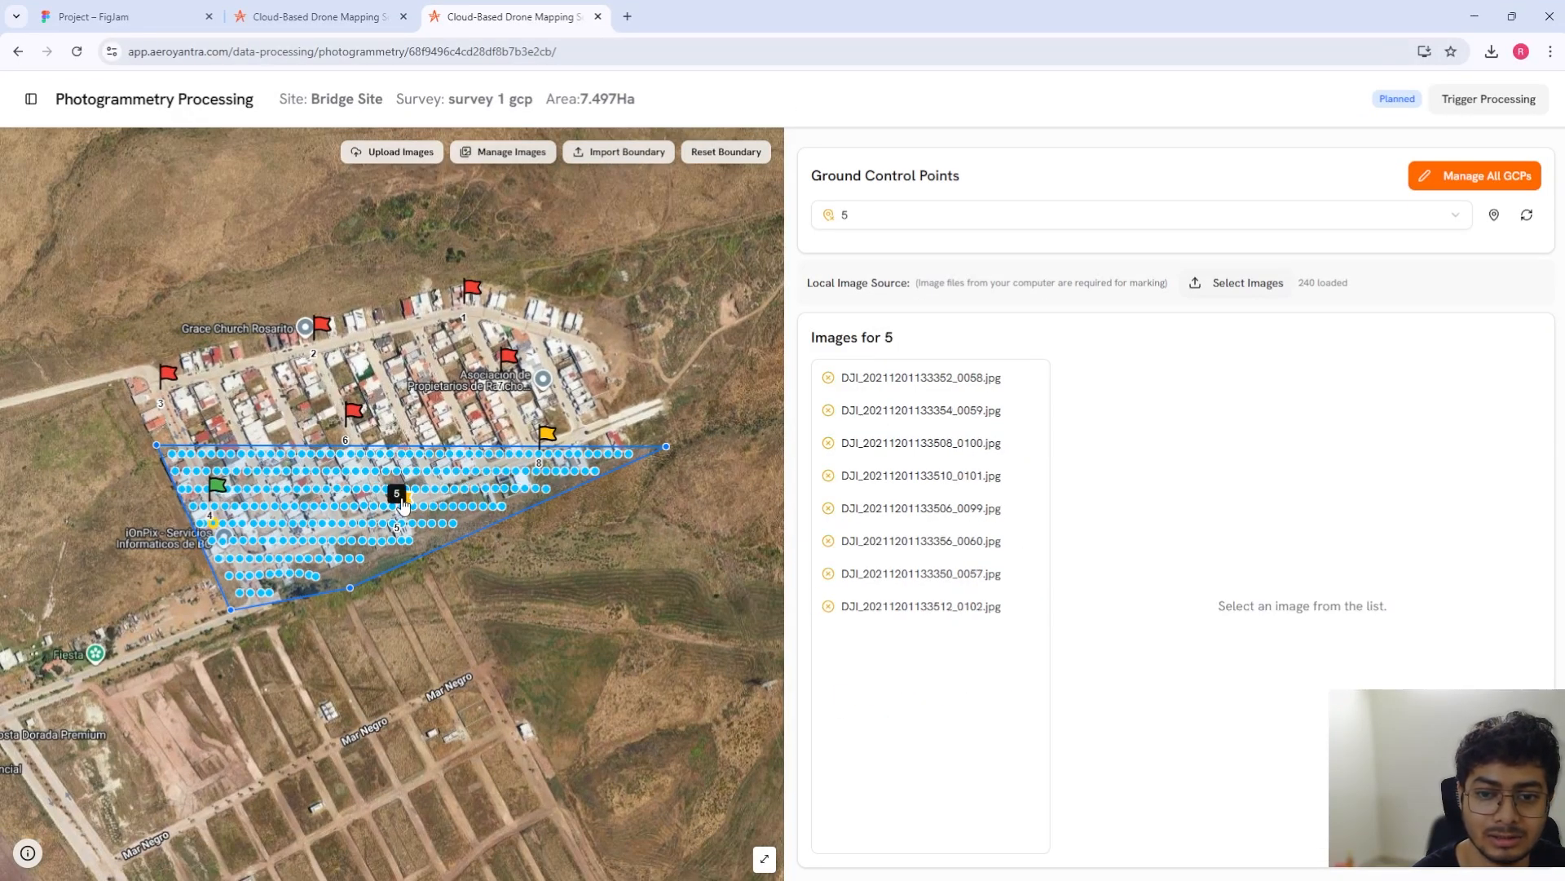
{"action": "left_click", "coordinate": [895, 385]}
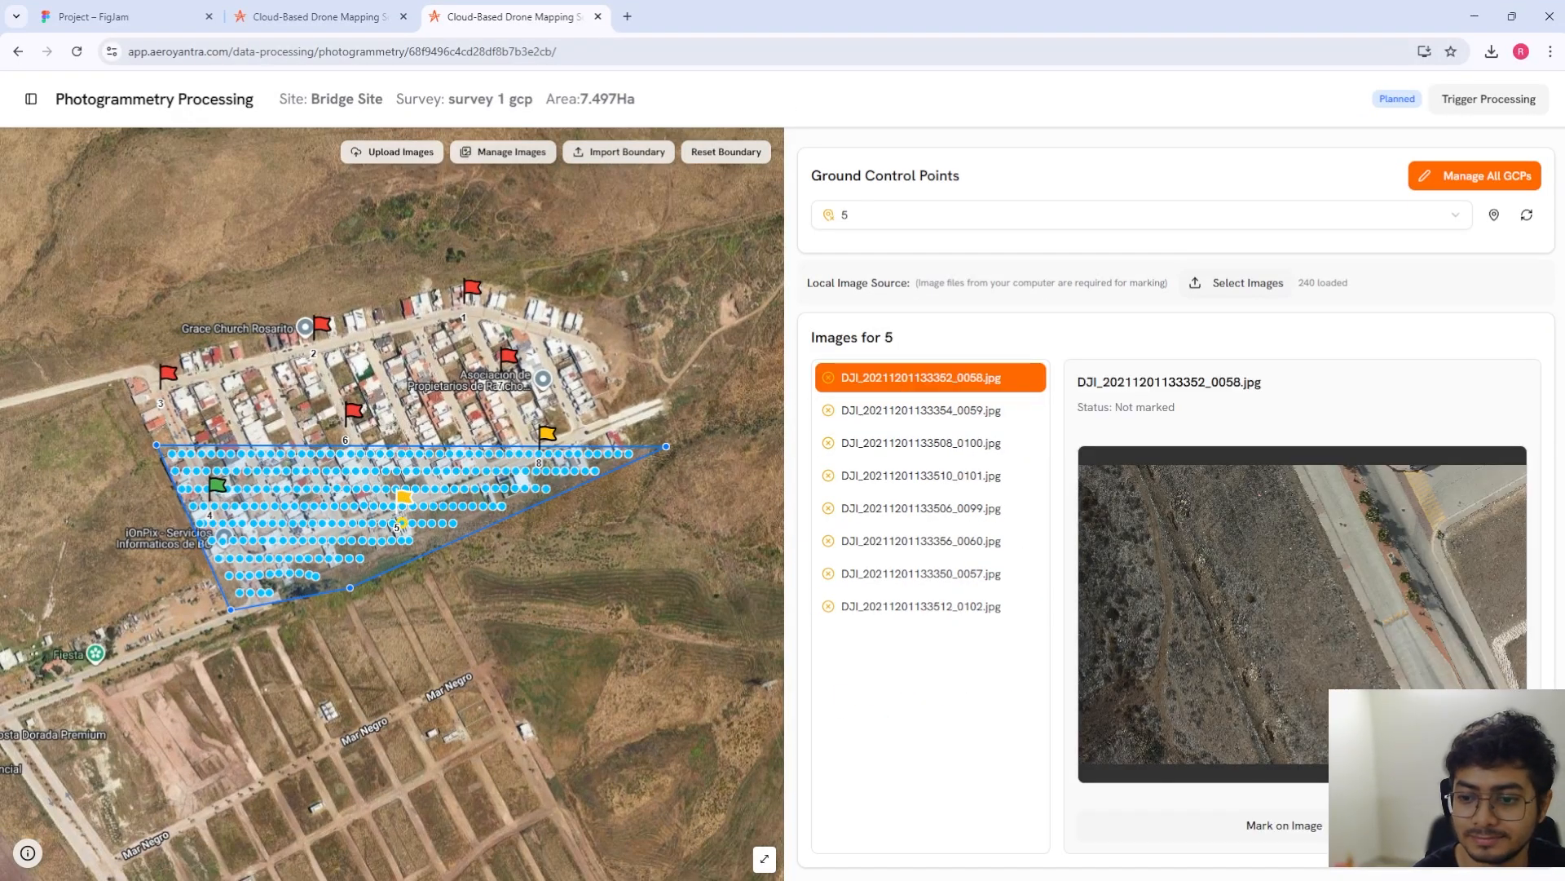
{"action": "left_click", "coordinate": [1284, 825]}
{"action": "scroll", "coordinate": [882, 359], "scroll_direction": "up", "scroll_amount": 5}
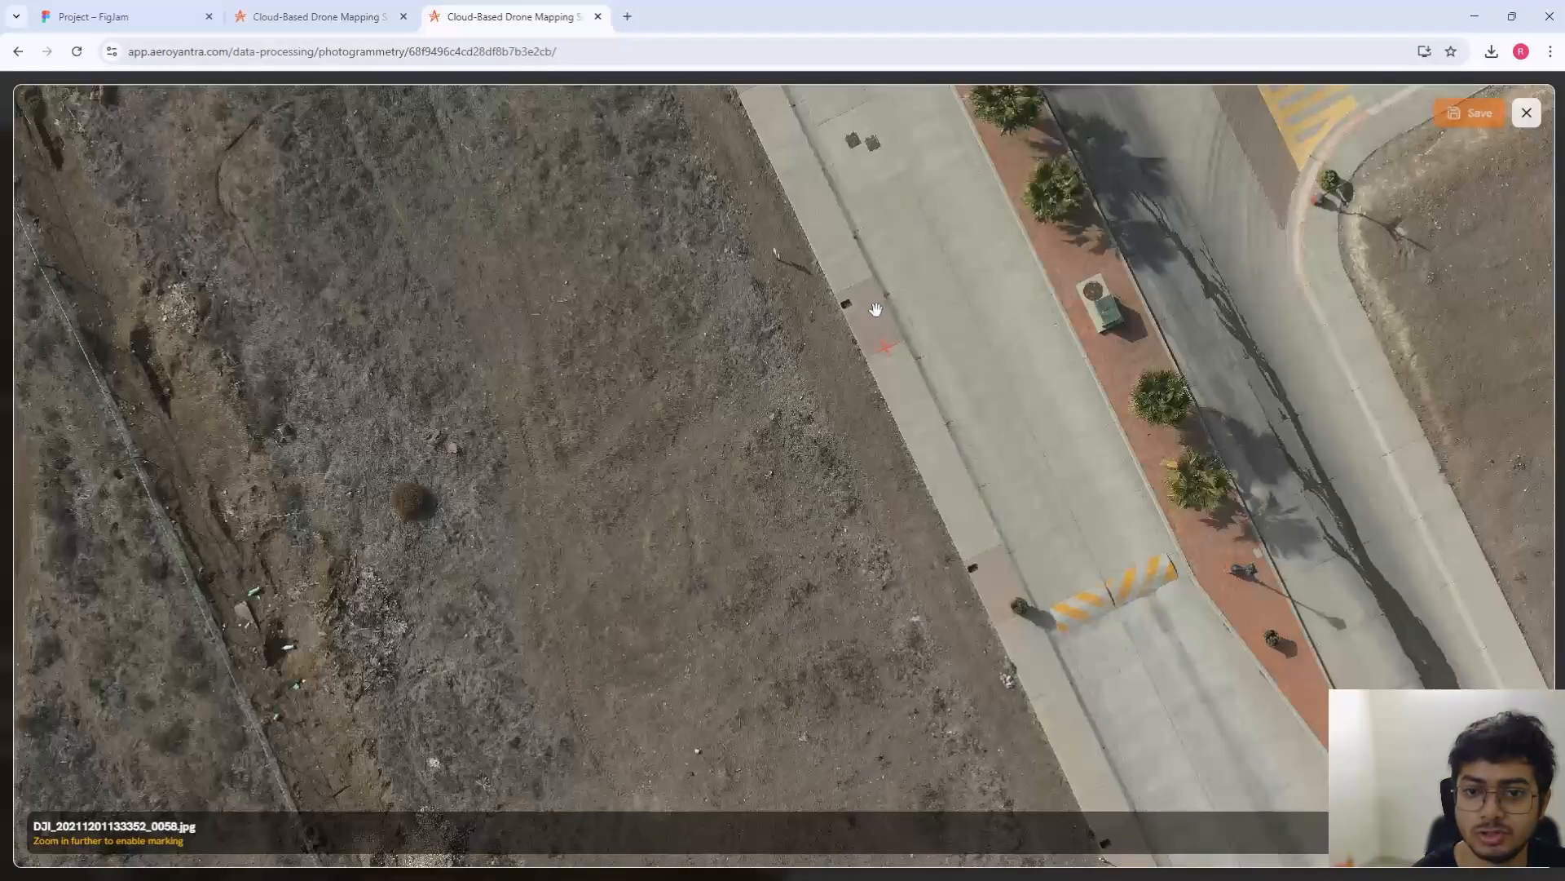
{"action": "scroll", "coordinate": [883, 359], "scroll_direction": "up", "scroll_amount": 4}
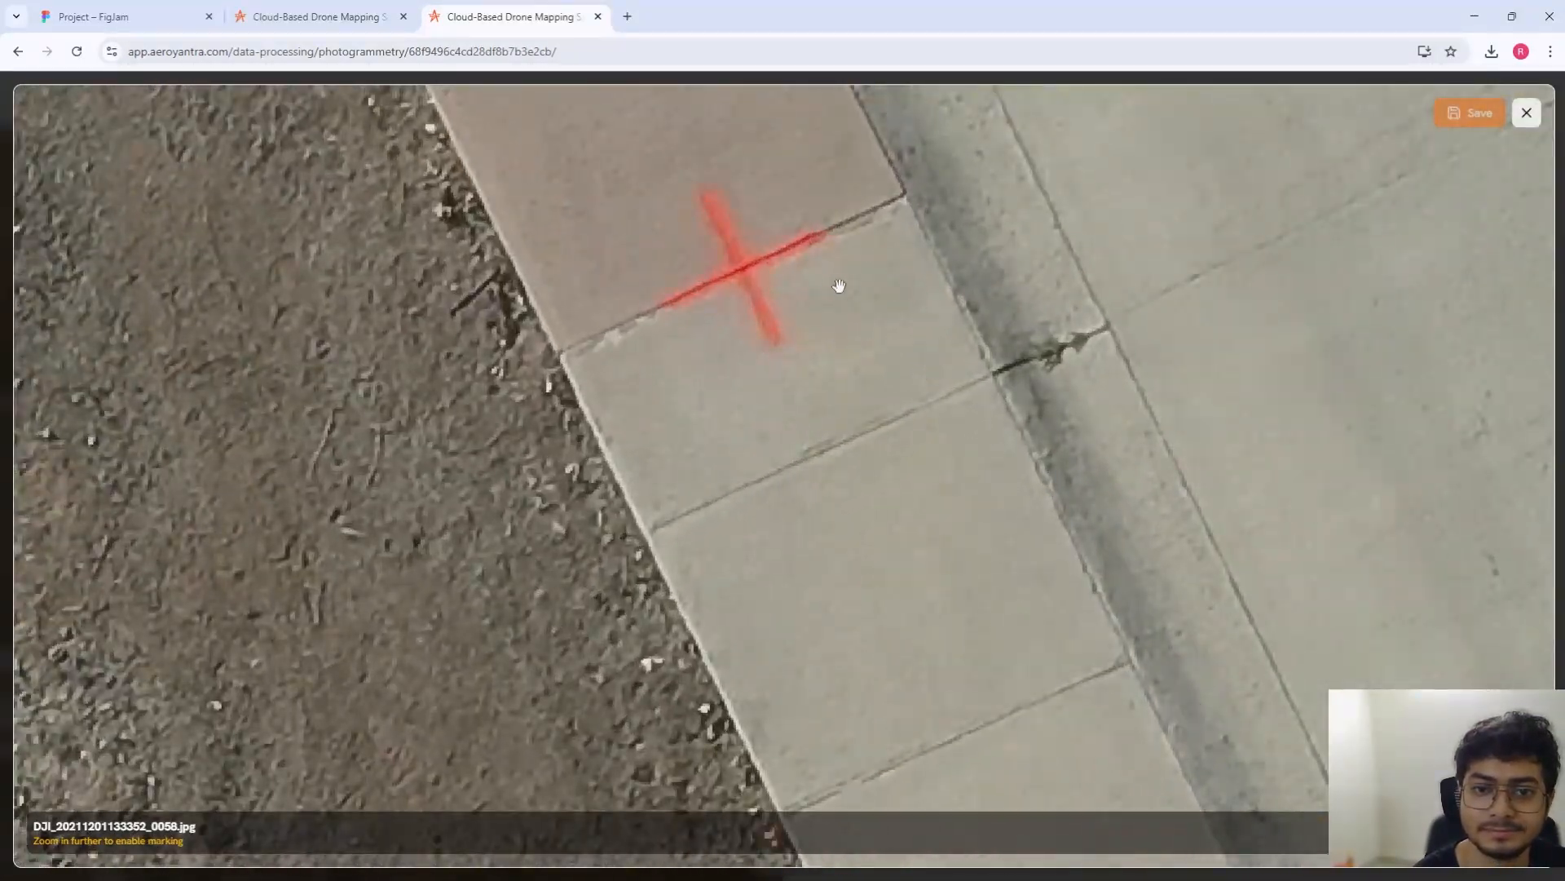
{"action": "scroll", "coordinate": [839, 286], "scroll_direction": "up", "scroll_amount": 2}
{"action": "scroll", "coordinate": [759, 283], "scroll_direction": "up", "scroll_amount": 1}
{"action": "left_click", "coordinate": [714, 243]}
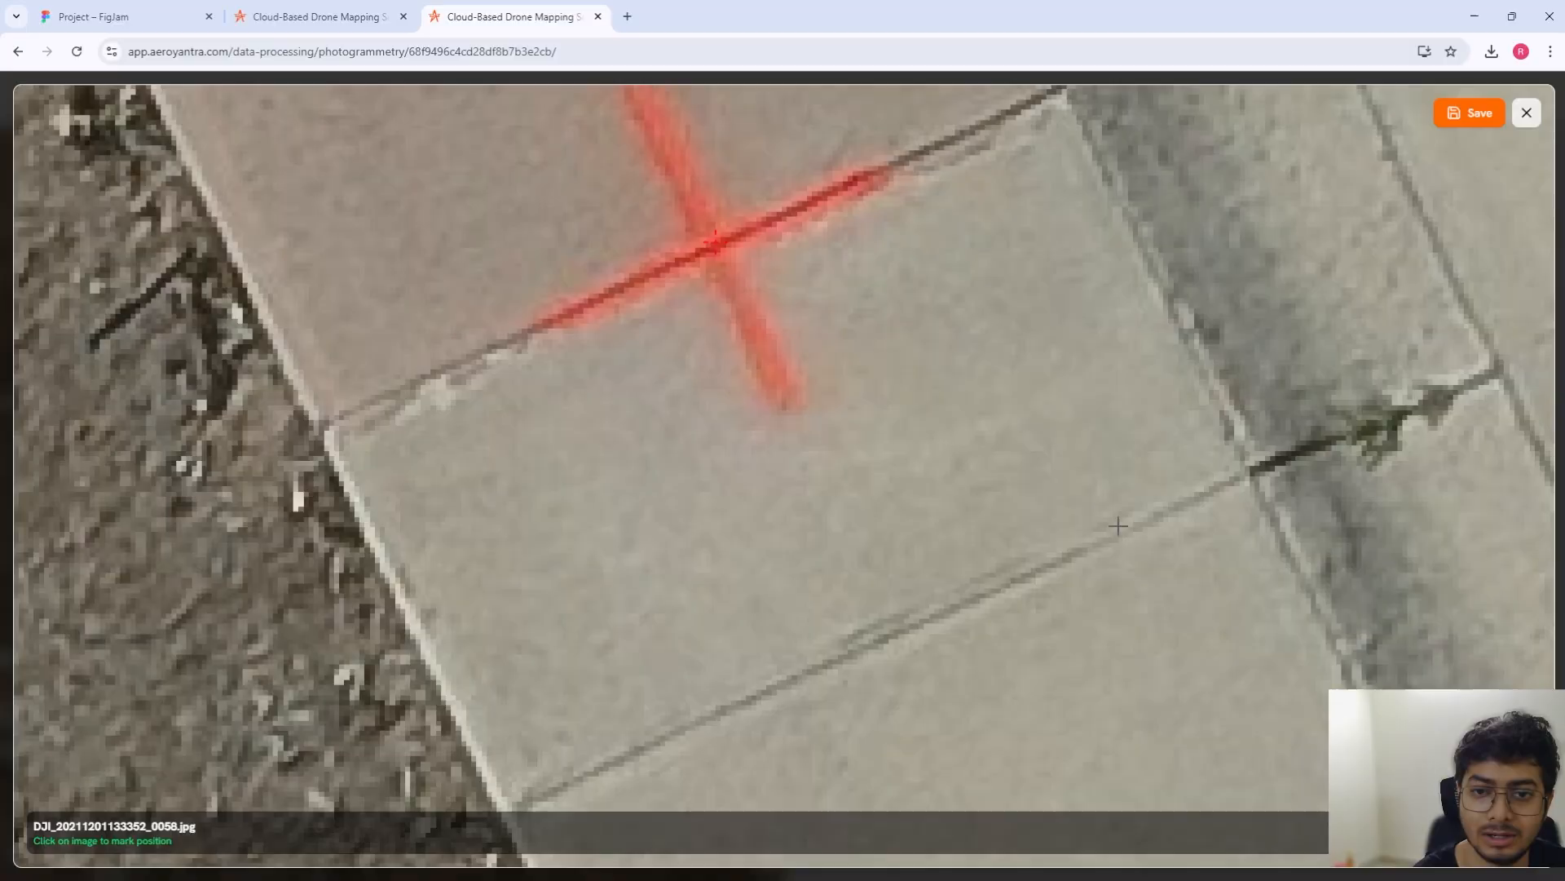
{"action": "left_click", "coordinate": [1459, 116]}
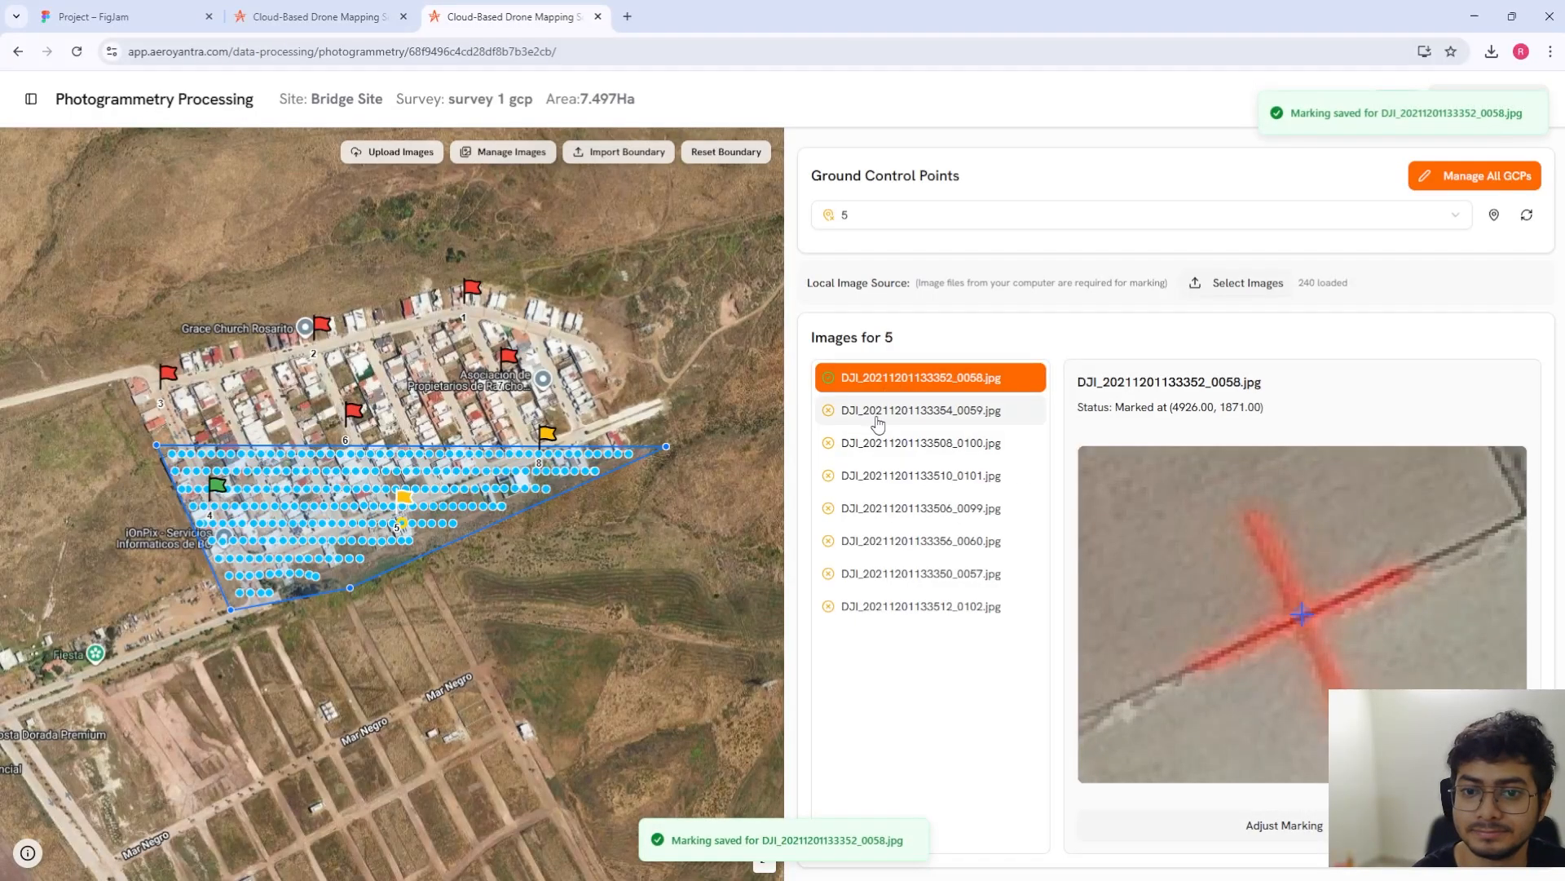
{"action": "left_click", "coordinate": [1313, 824]}
{"action": "scroll", "coordinate": [905, 505], "scroll_direction": "up", "scroll_amount": 4}
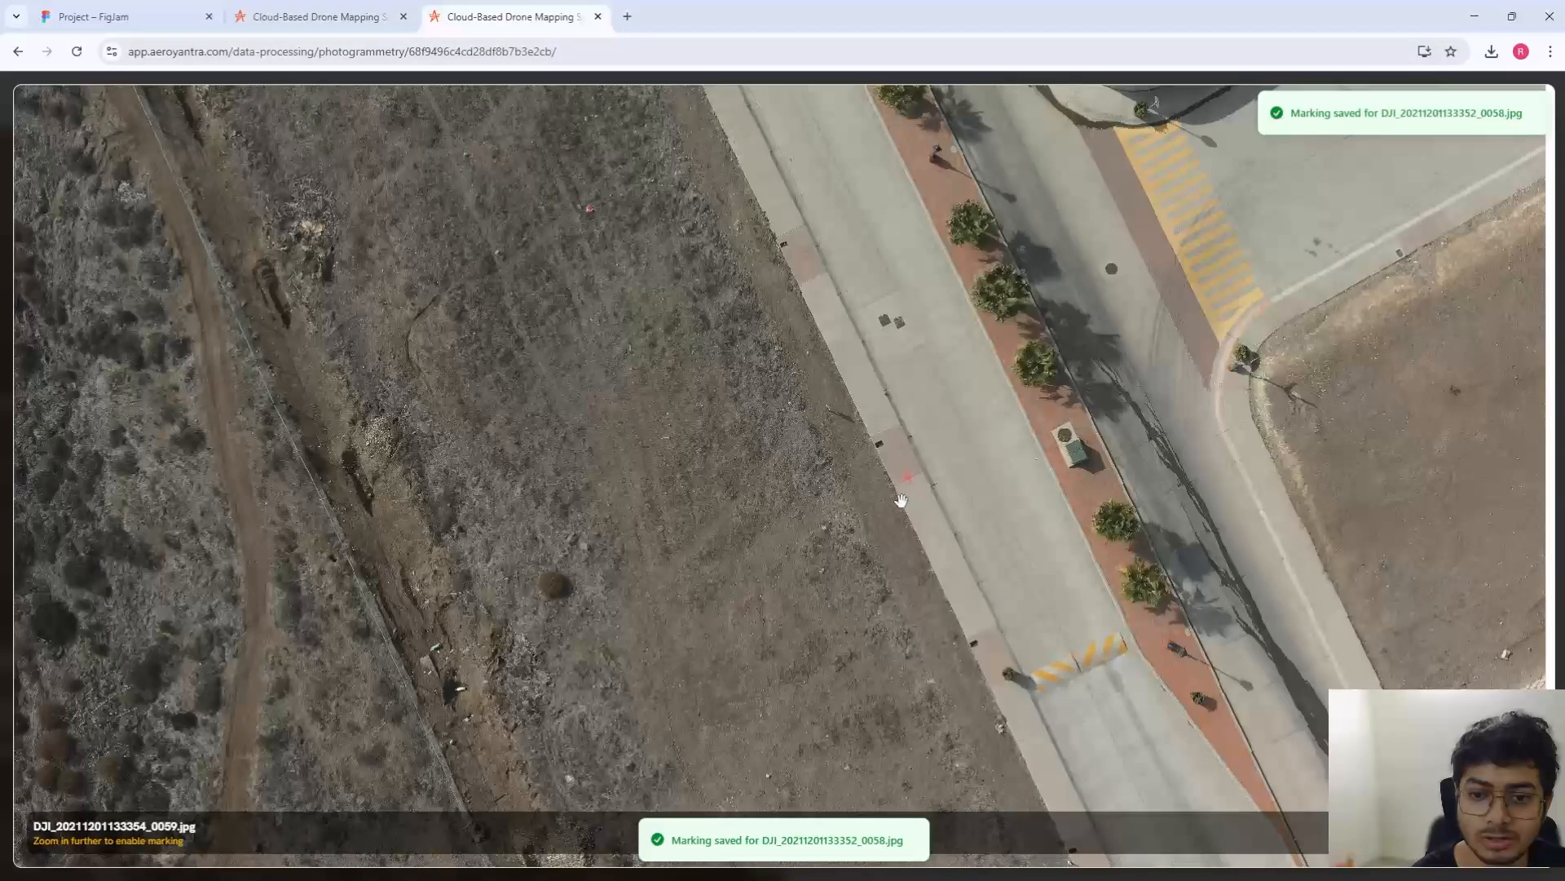
{"action": "scroll", "coordinate": [911, 483], "scroll_direction": "up", "scroll_amount": 6}
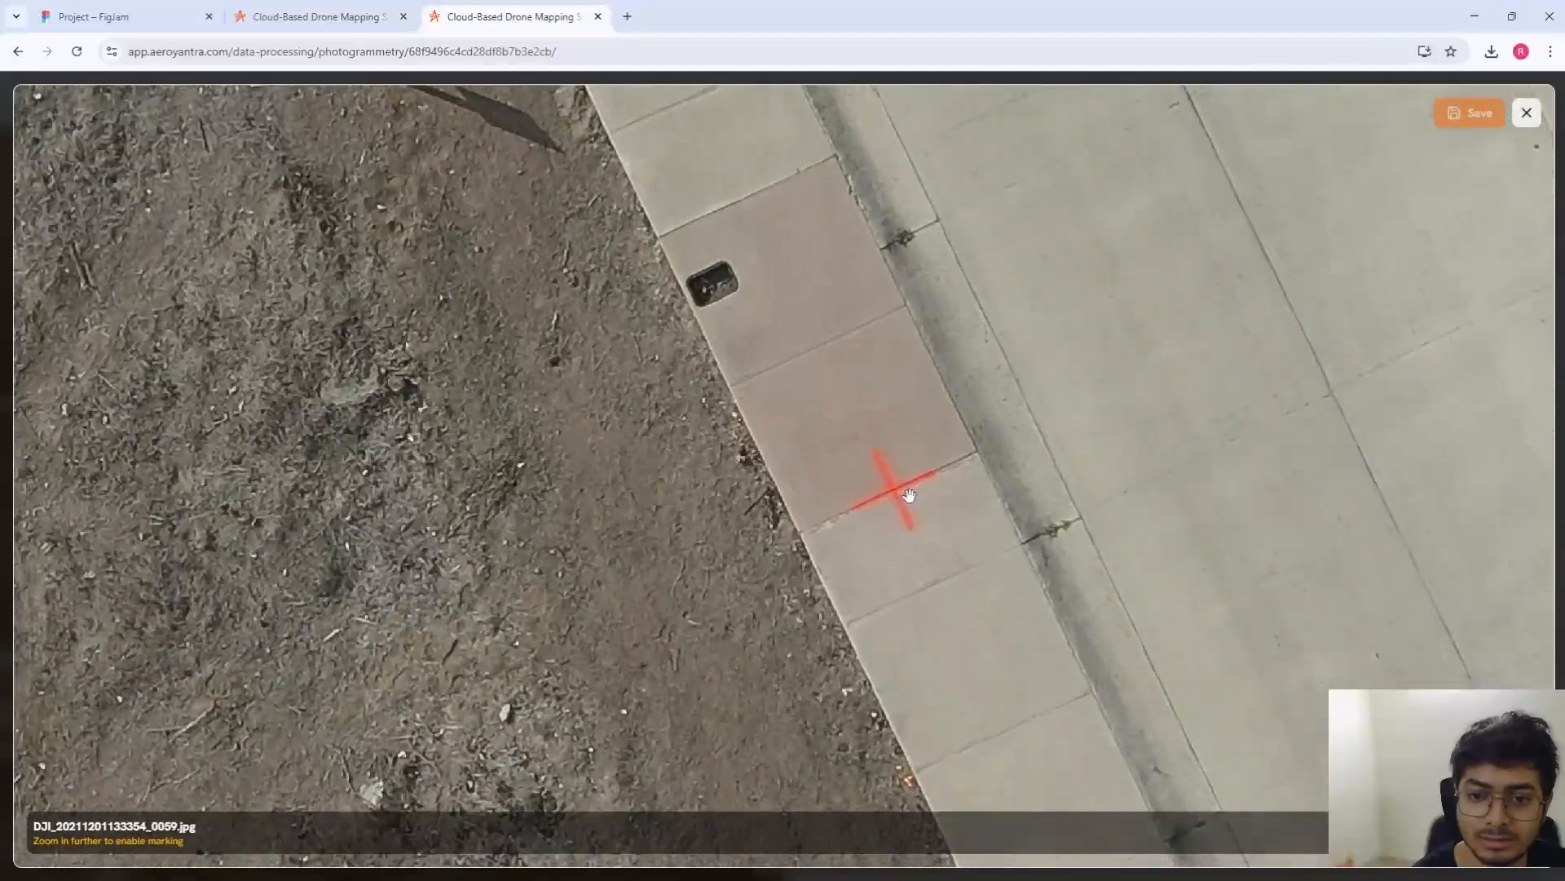
{"action": "scroll", "coordinate": [886, 498], "scroll_direction": "up", "scroll_amount": 4}
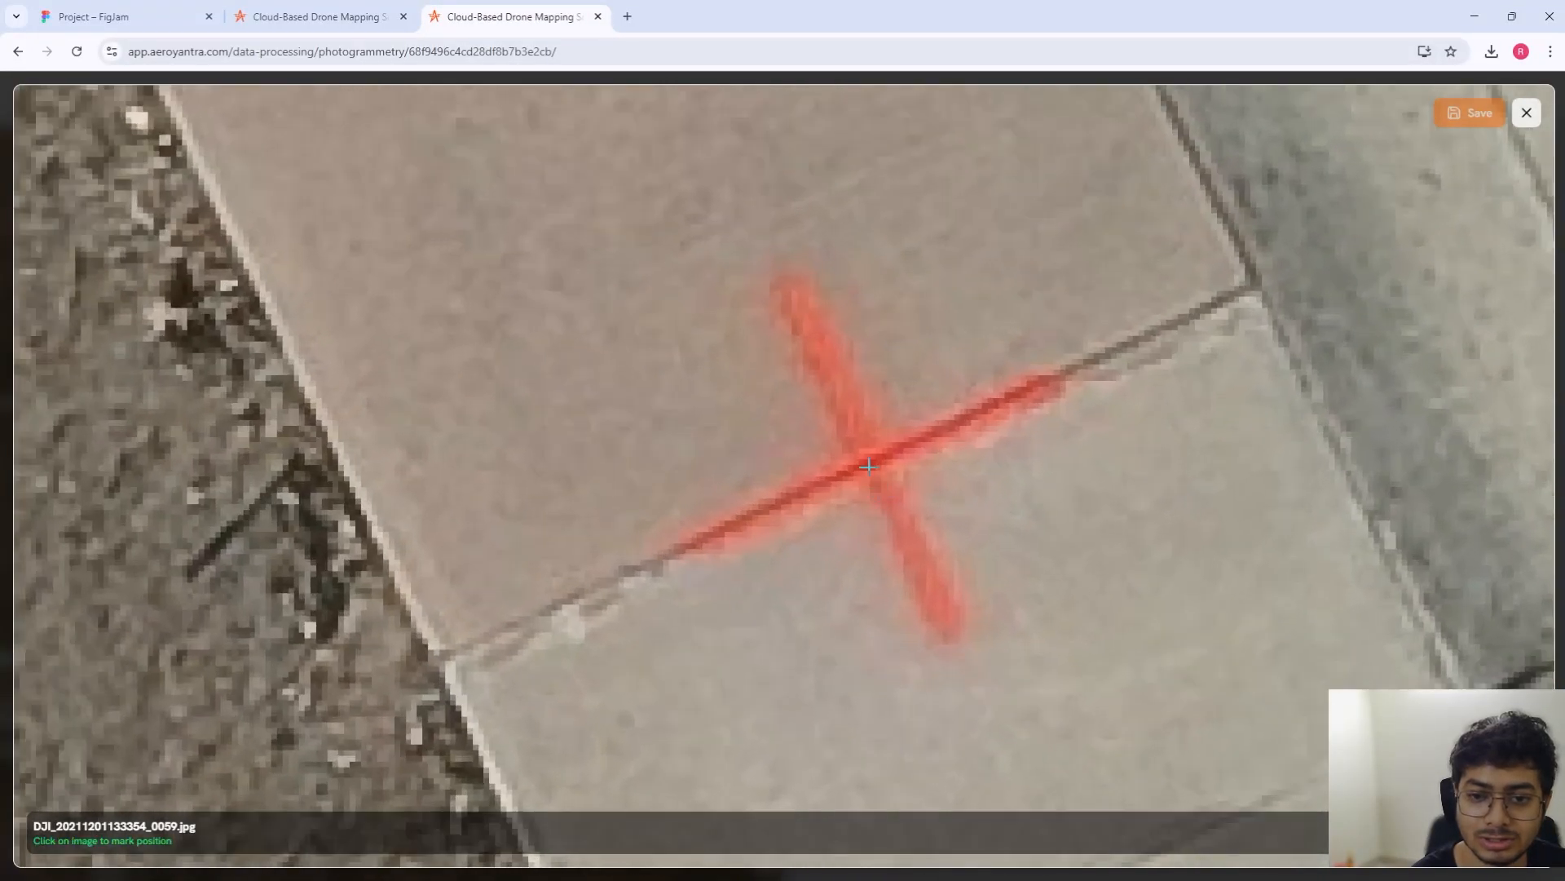
{"action": "scroll", "coordinate": [869, 462], "scroll_direction": "up", "scroll_amount": 2}
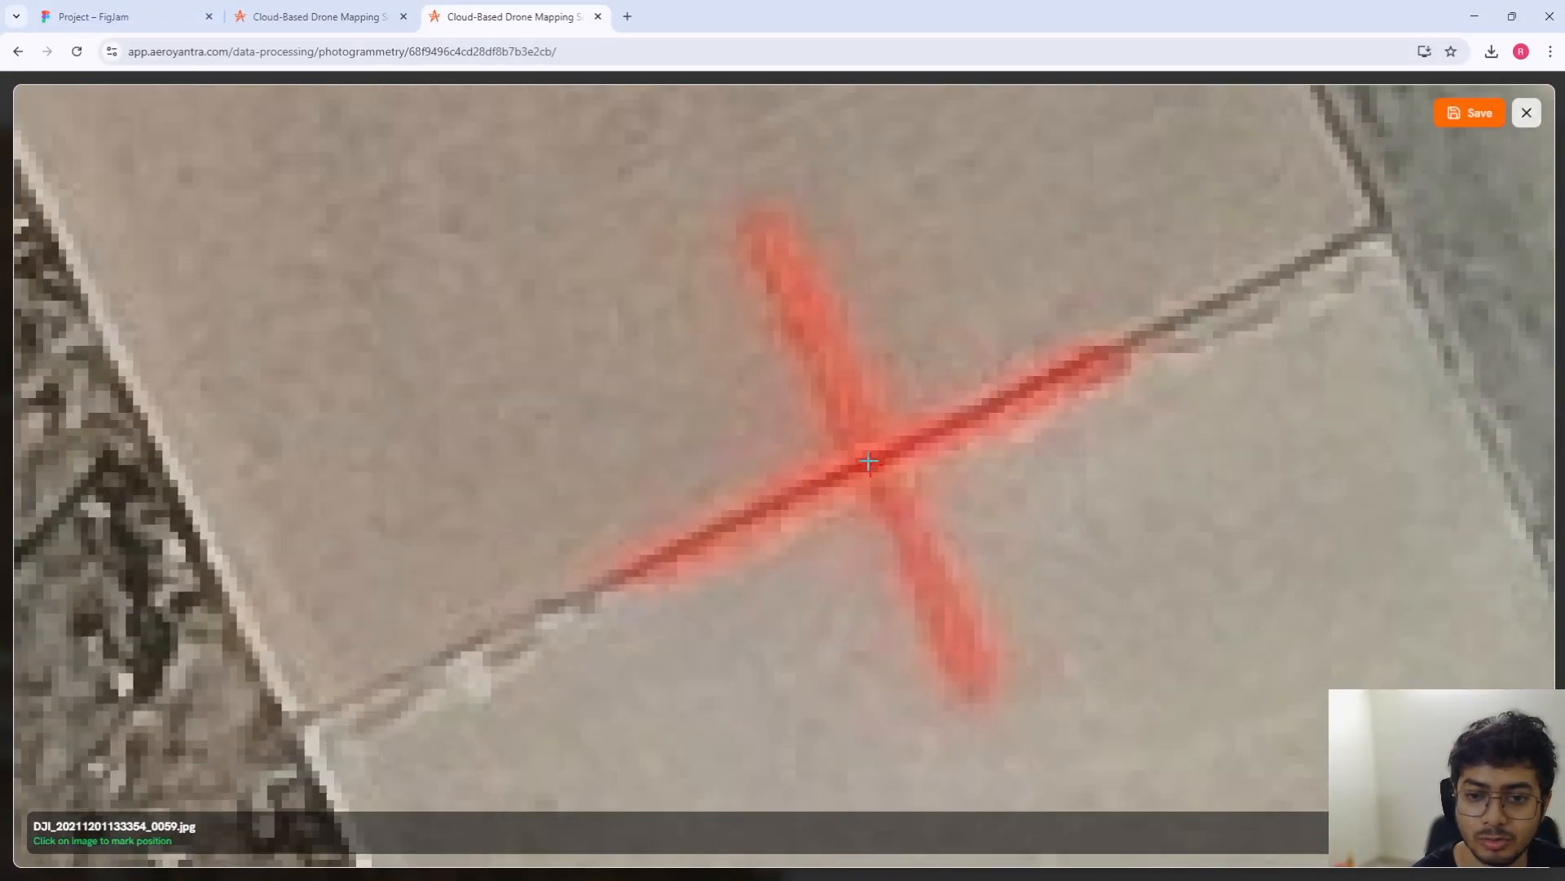
{"action": "left_click", "coordinate": [1458, 114]}
{"action": "left_click", "coordinate": [898, 443]}
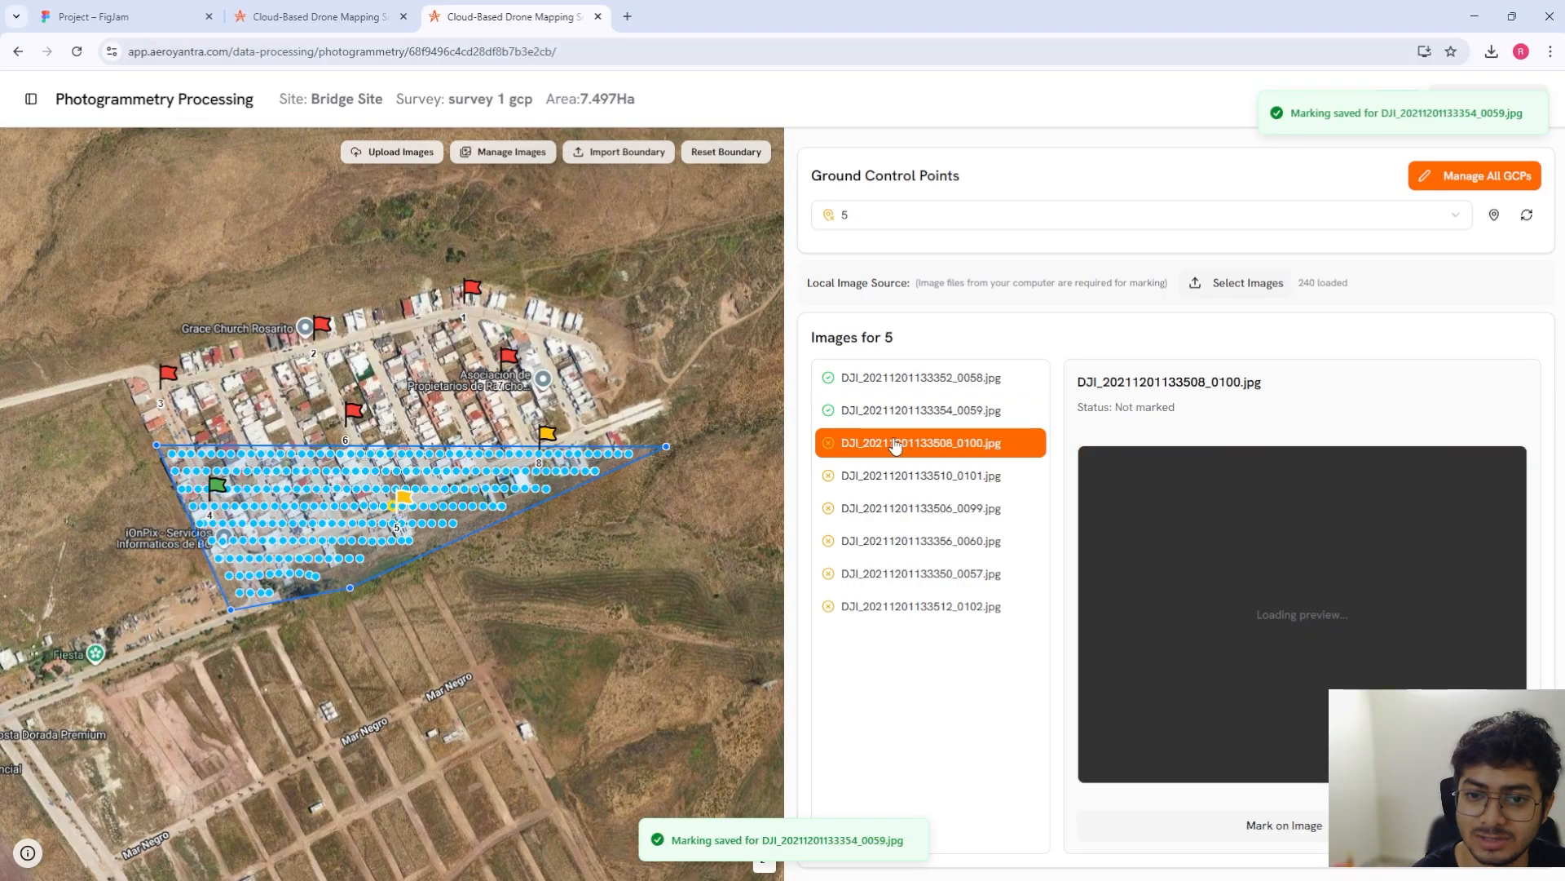
{"action": "left_click", "coordinate": [1199, 833]}
{"action": "scroll", "coordinate": [1014, 402], "scroll_direction": "up", "scroll_amount": 6}
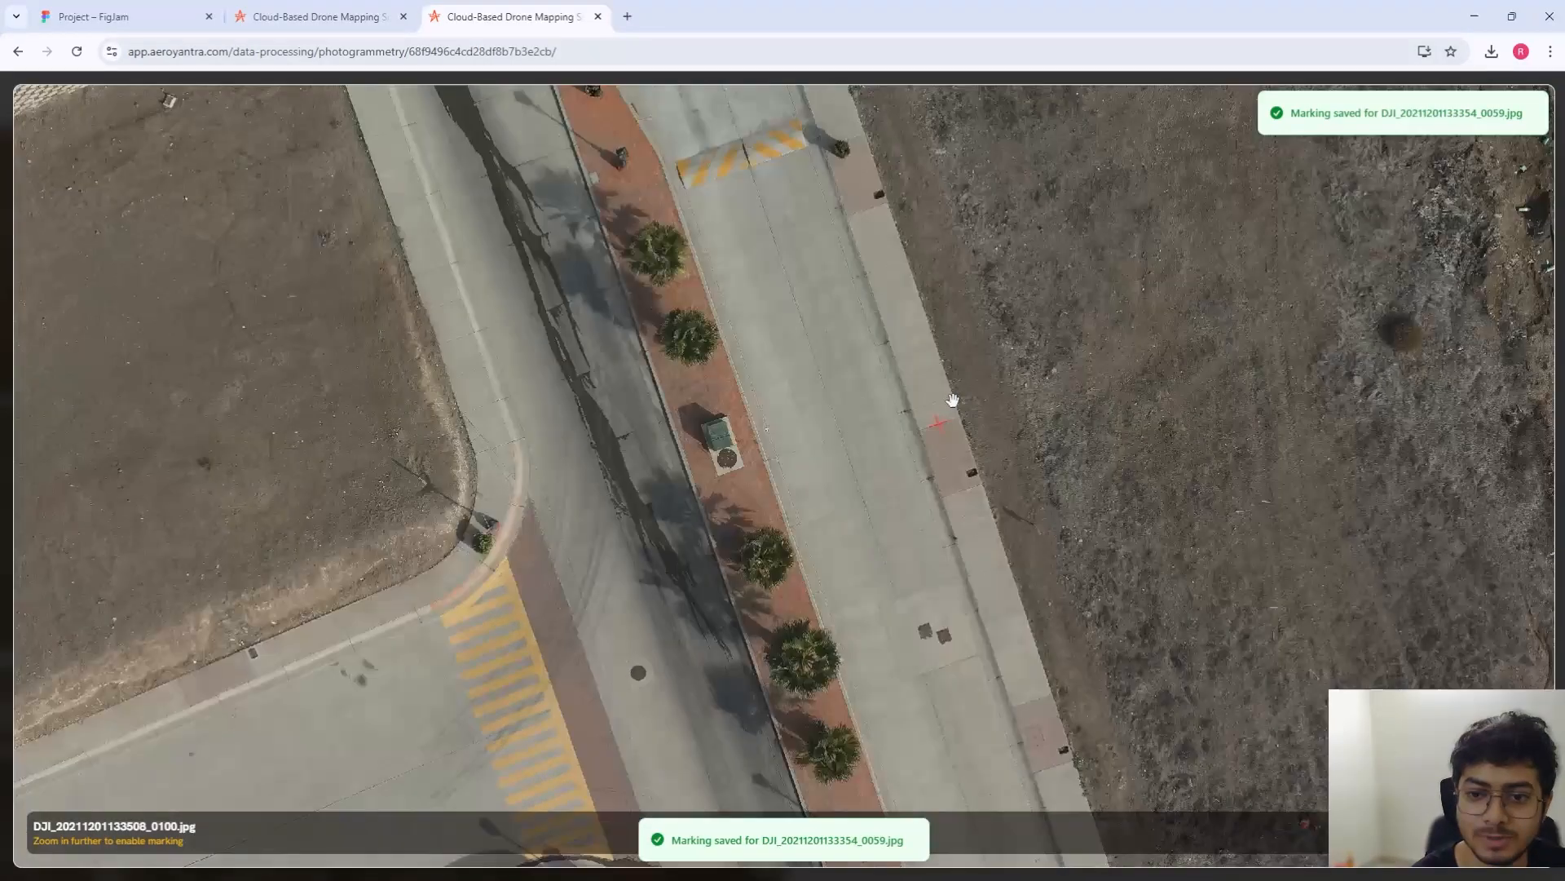
{"action": "scroll", "coordinate": [939, 413], "scroll_direction": "up", "scroll_amount": 6}
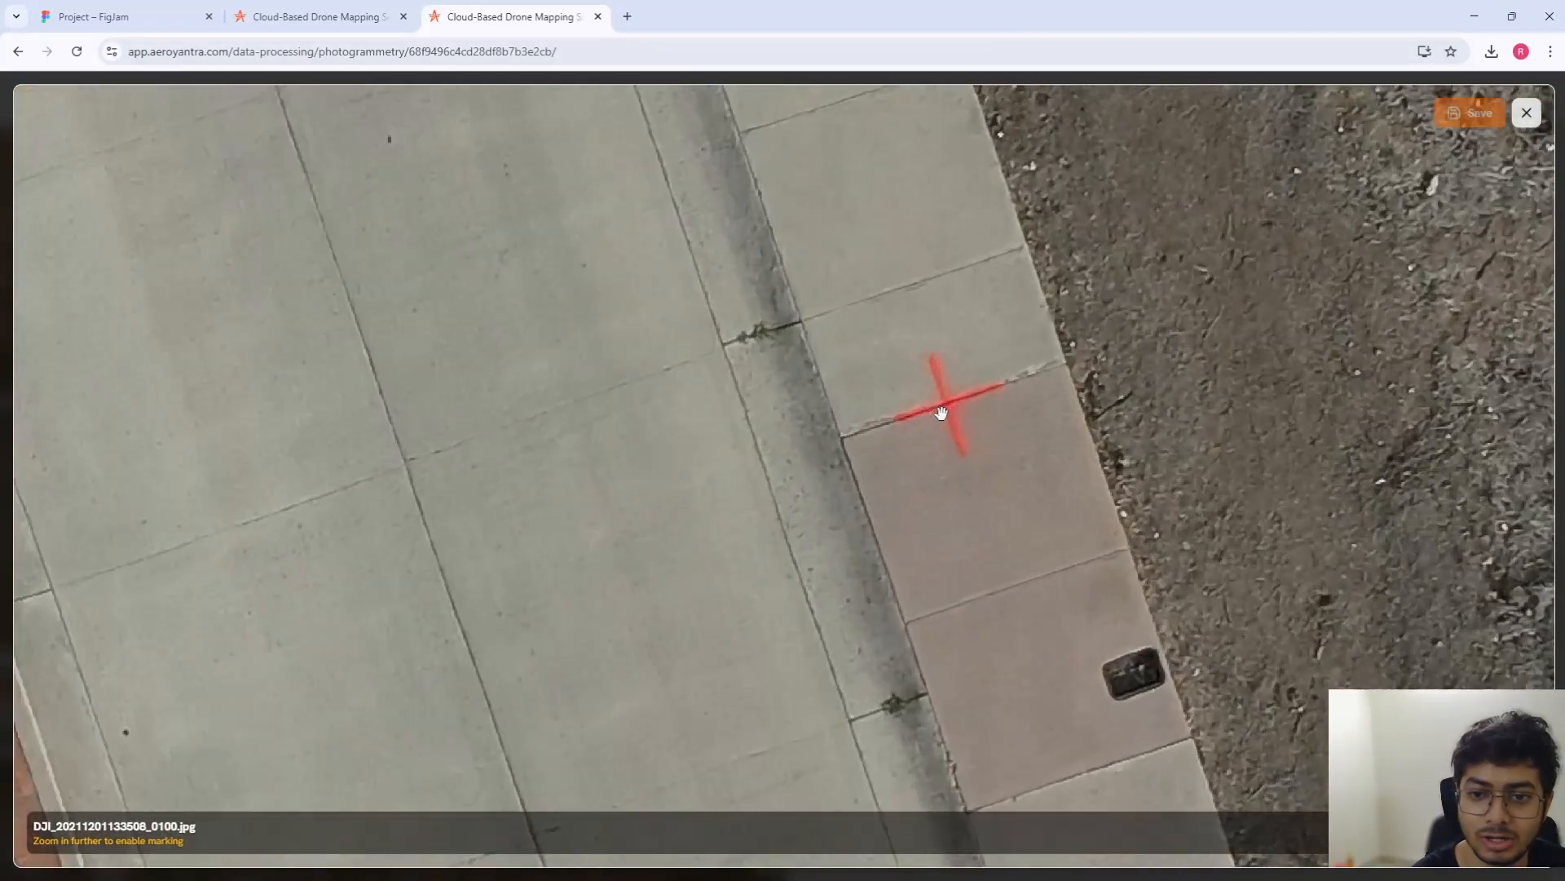
{"action": "scroll", "coordinate": [945, 414], "scroll_direction": "up", "scroll_amount": 2}
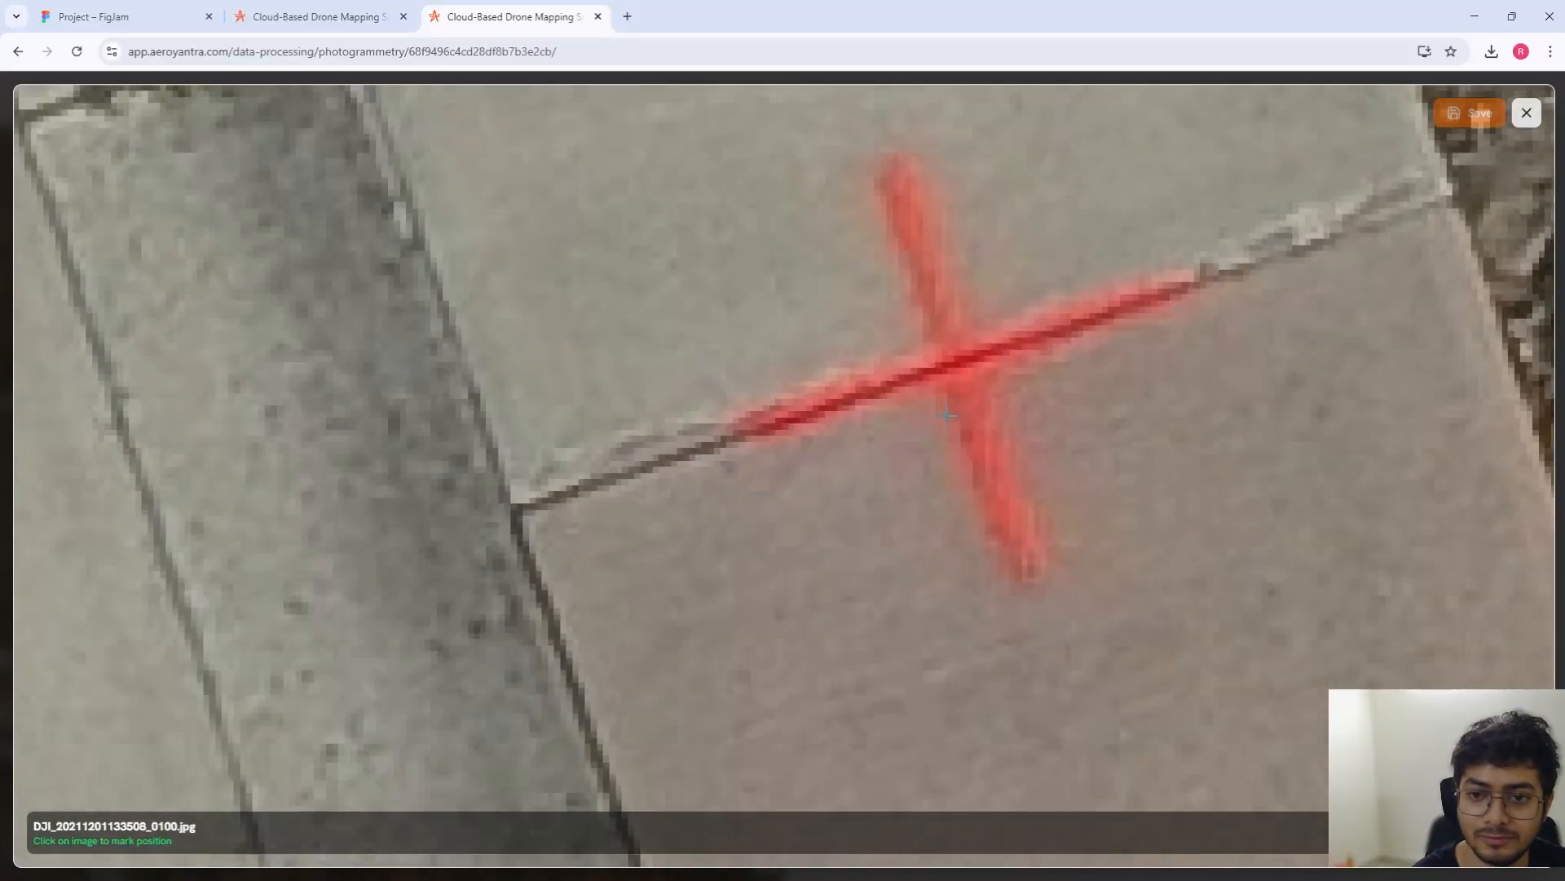
{"action": "left_click", "coordinate": [960, 362]}
{"action": "left_click", "coordinate": [1474, 114]}
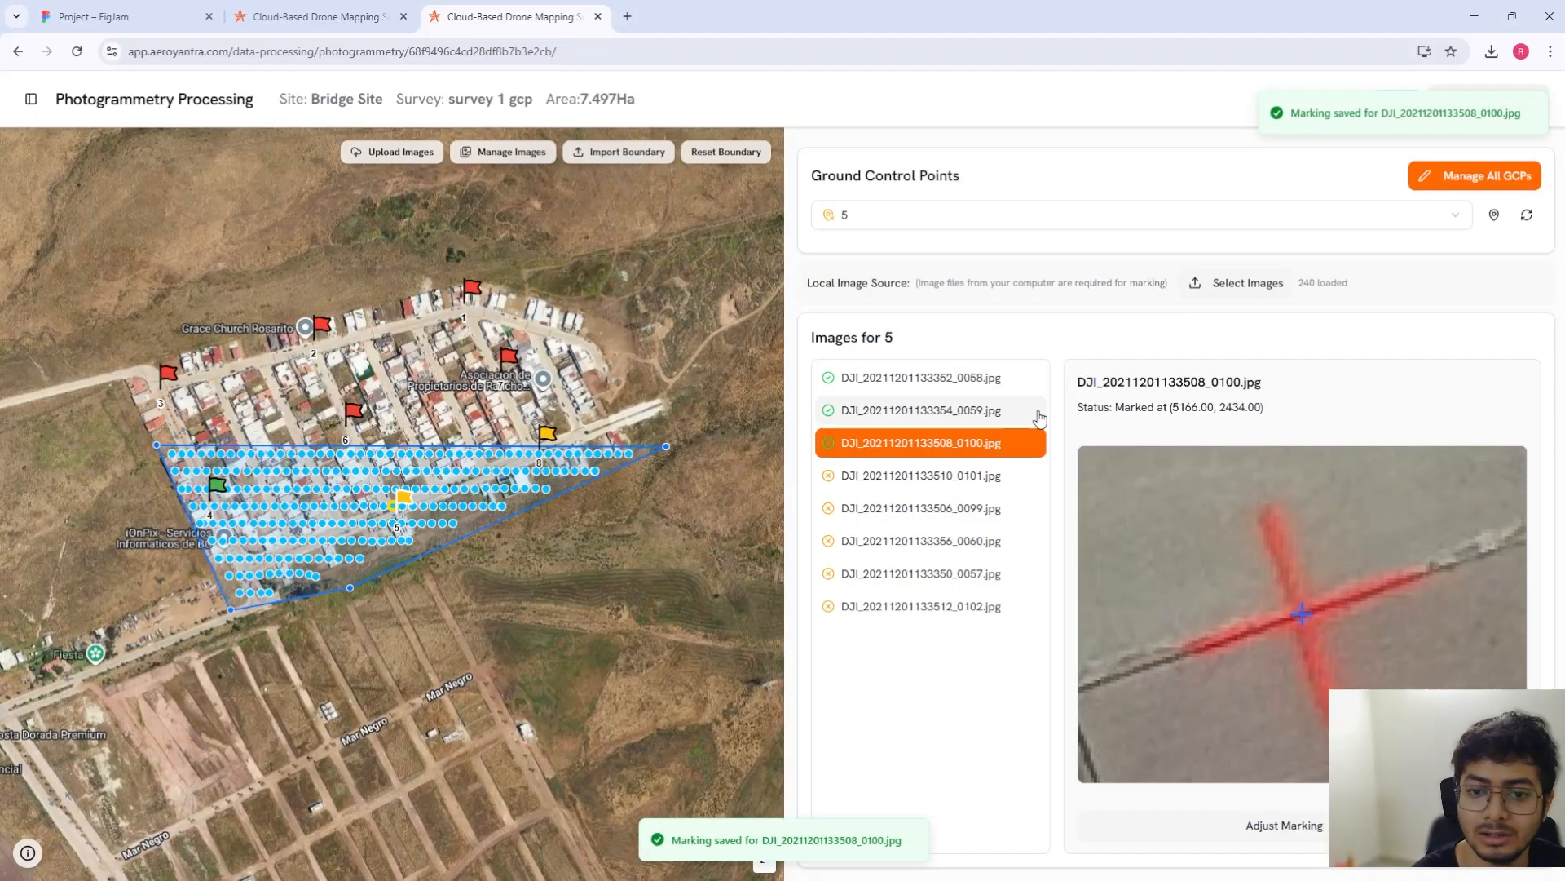
{"action": "left_click", "coordinate": [945, 479]}
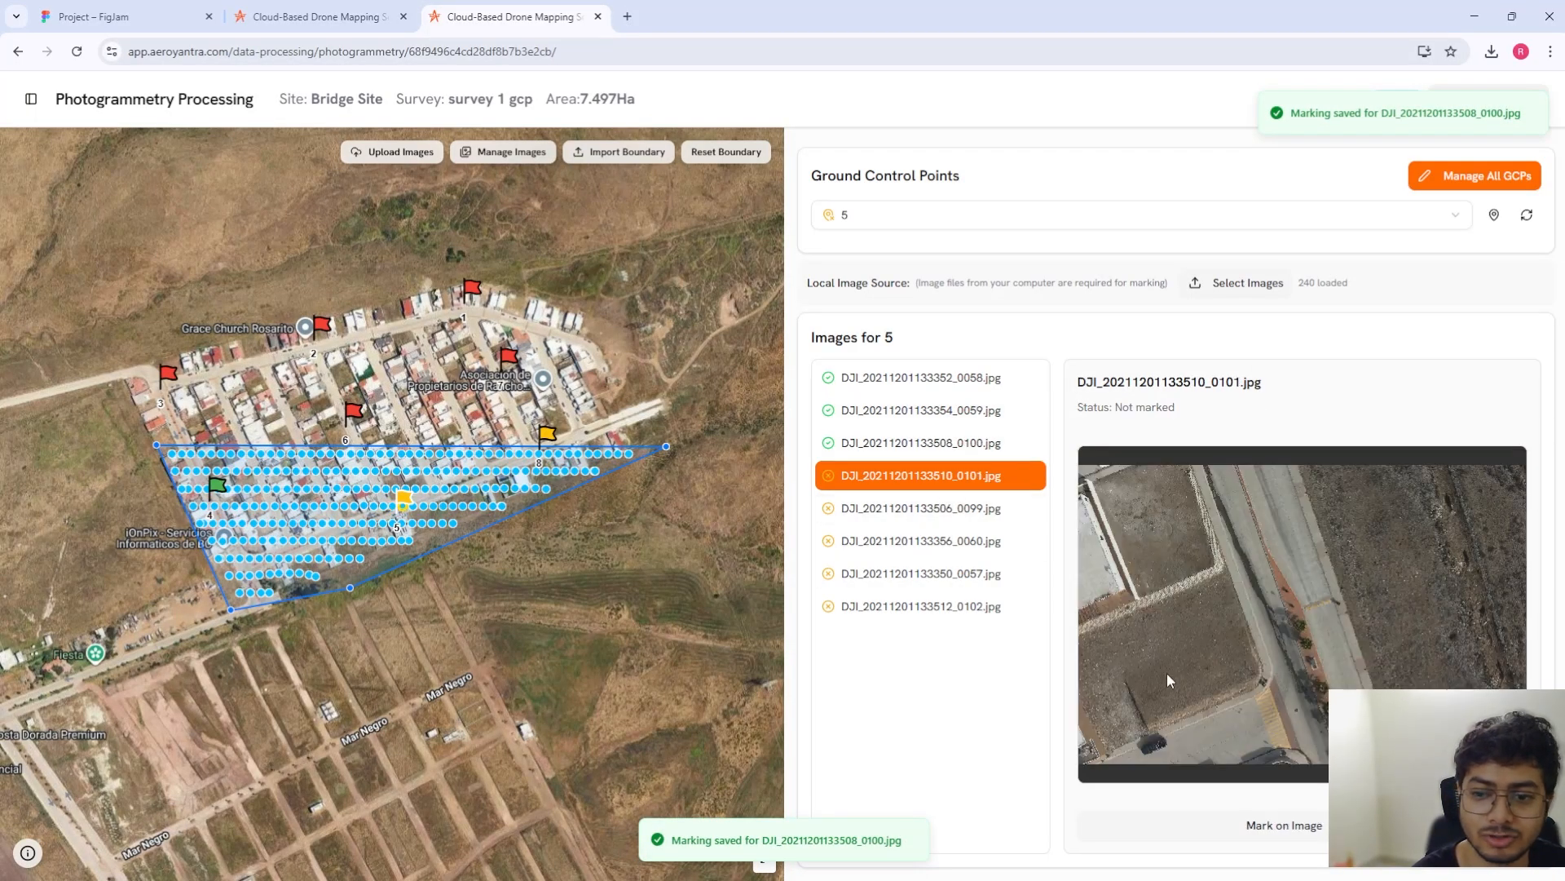
{"action": "left_click", "coordinate": [1189, 826]}
{"action": "scroll", "coordinate": [928, 607], "scroll_direction": "up", "scroll_amount": 10}
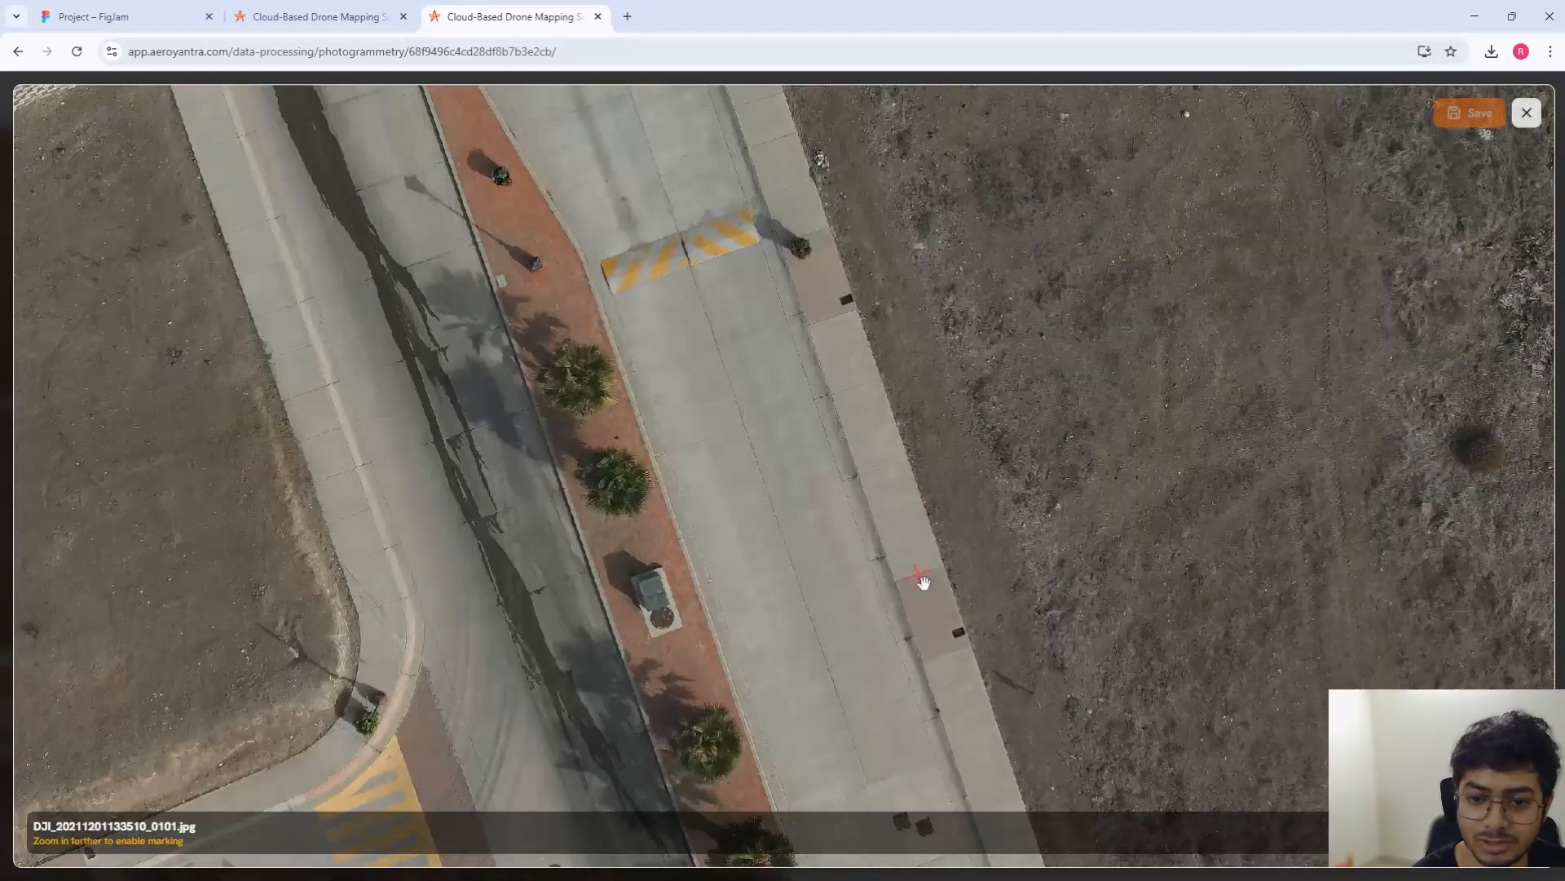
{"action": "scroll", "coordinate": [921, 576], "scroll_direction": "up", "scroll_amount": 5}
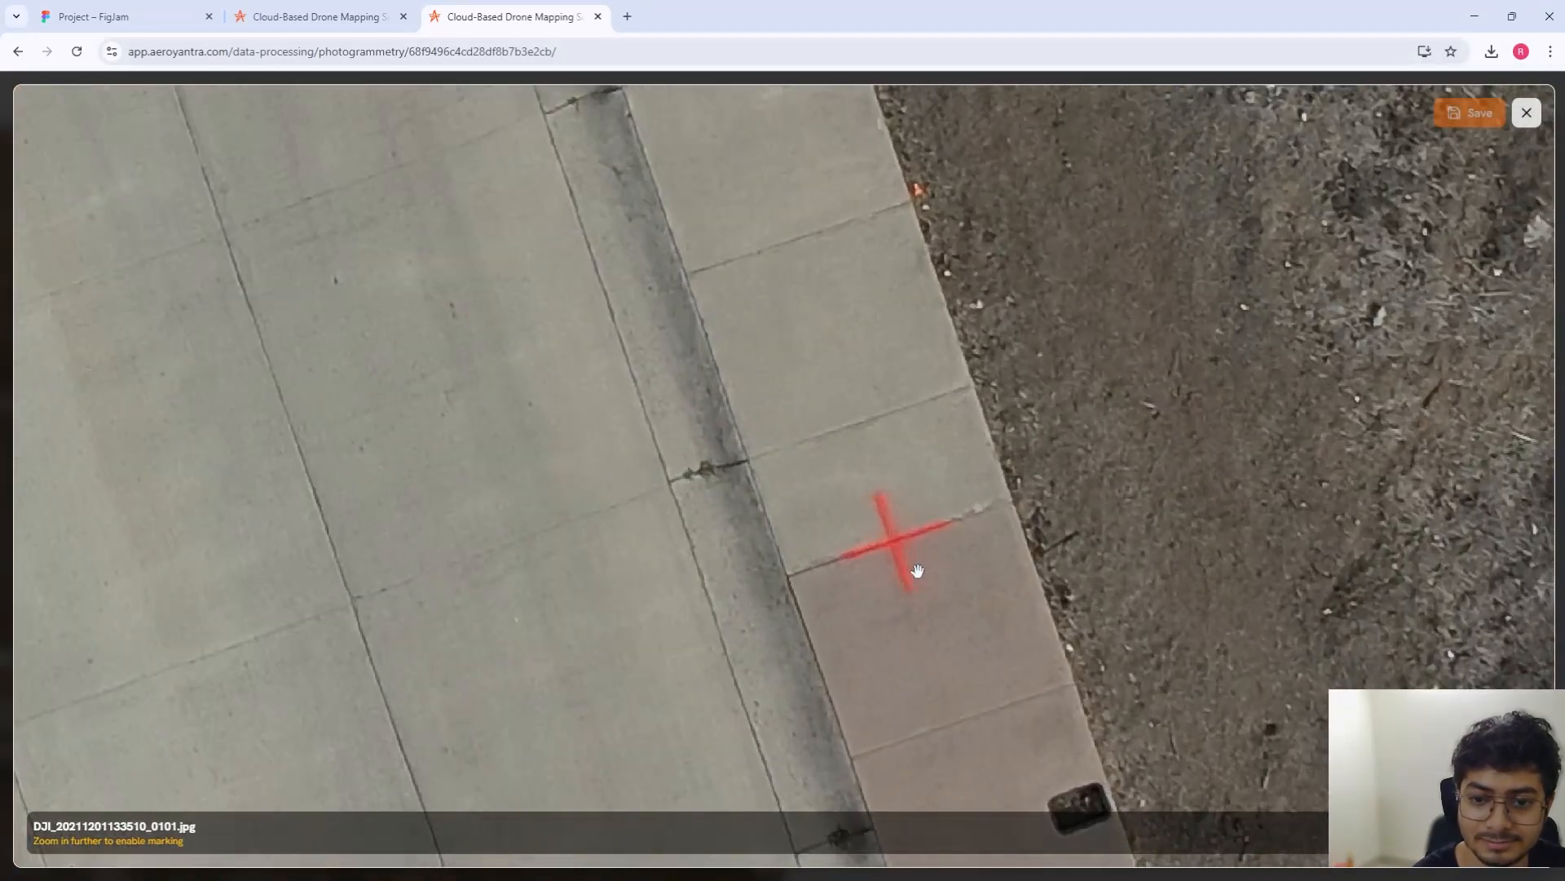
{"action": "scroll", "coordinate": [902, 552], "scroll_direction": "up", "scroll_amount": 4}
{"action": "scroll", "coordinate": [892, 540], "scroll_direction": "up", "scroll_amount": 5}
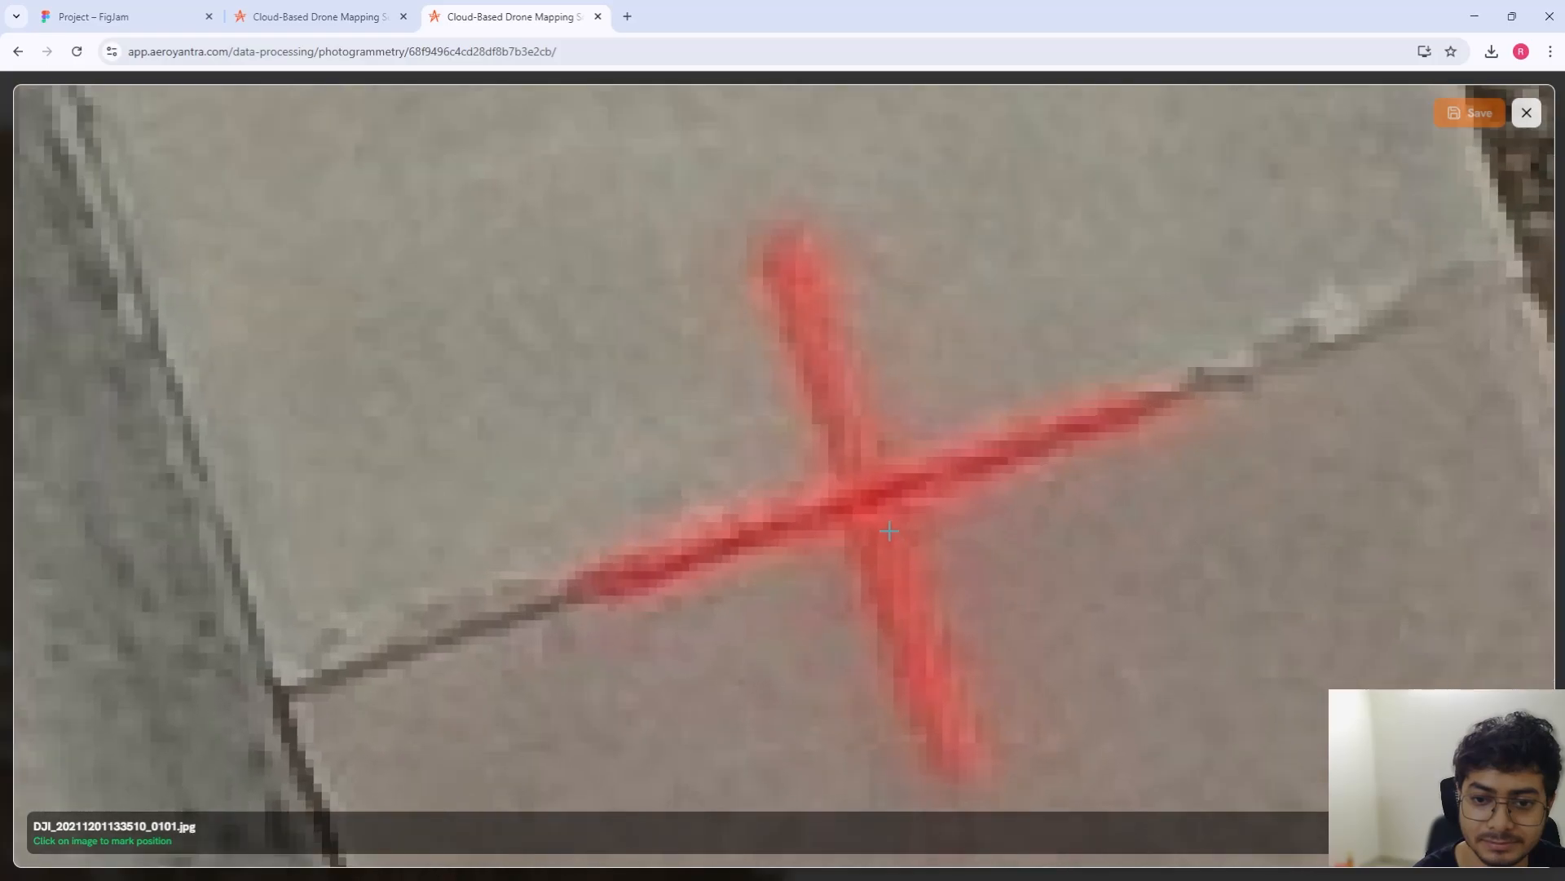
{"action": "left_click", "coordinate": [864, 497]}
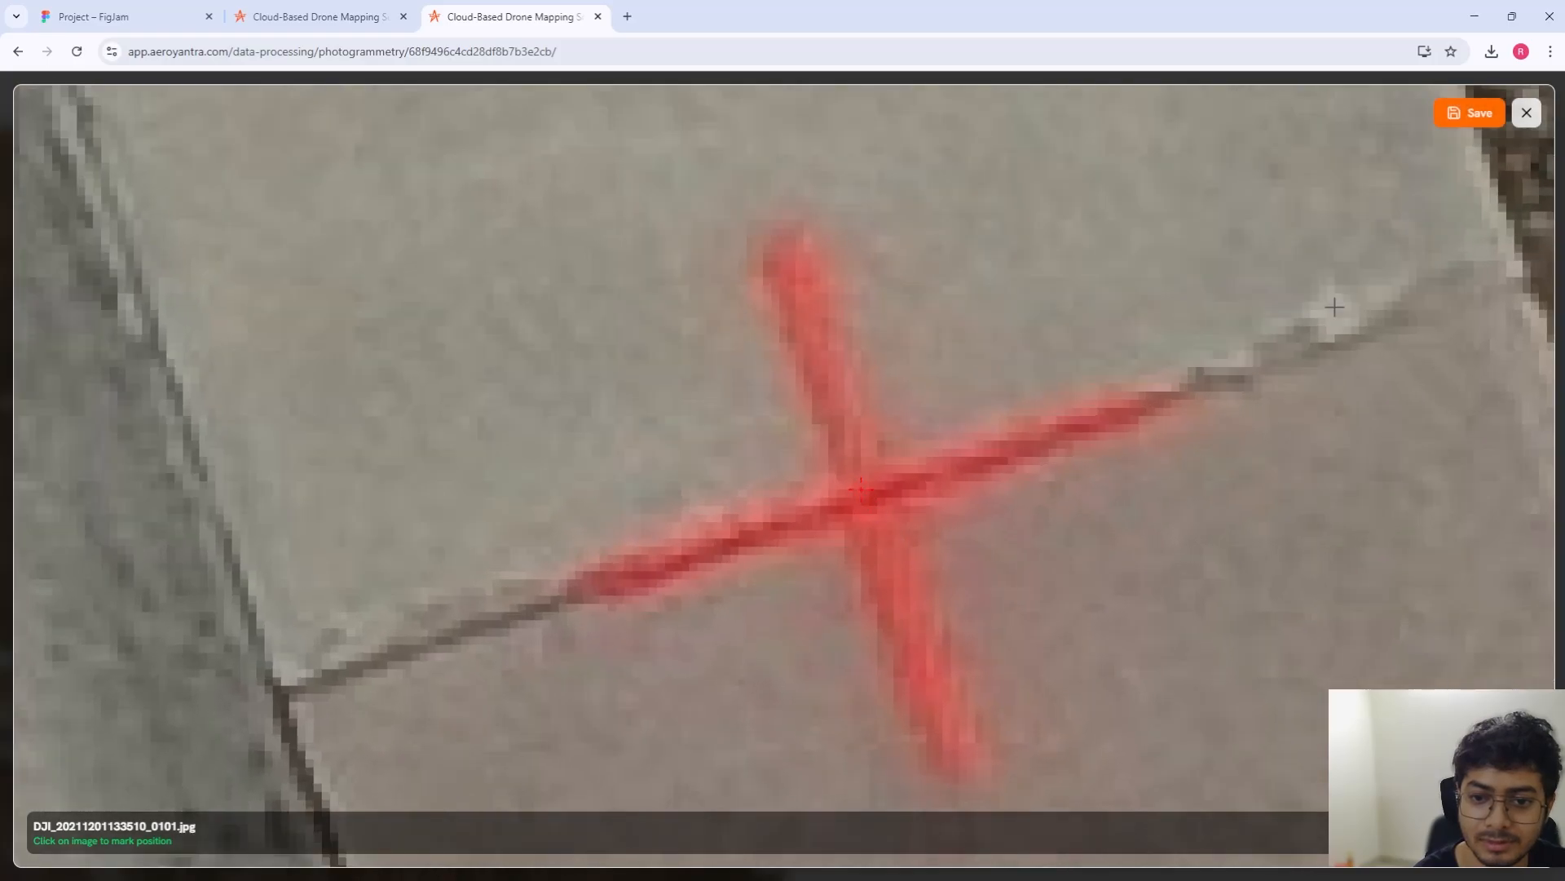
{"action": "left_click", "coordinate": [1474, 115]}
{"action": "left_click", "coordinate": [944, 502]}
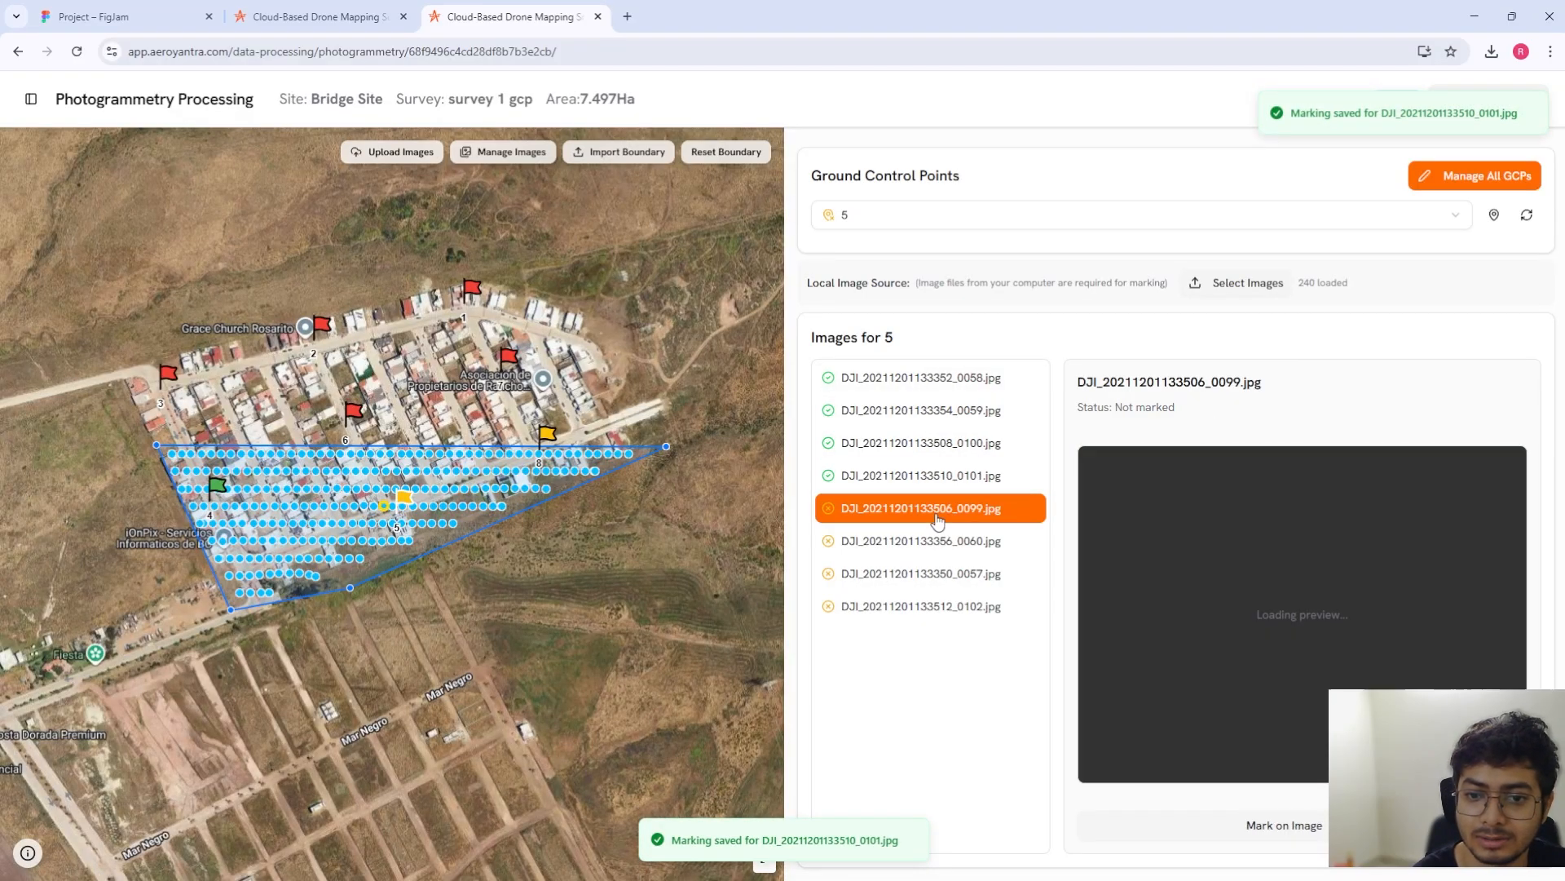
{"action": "left_click", "coordinate": [1195, 825]}
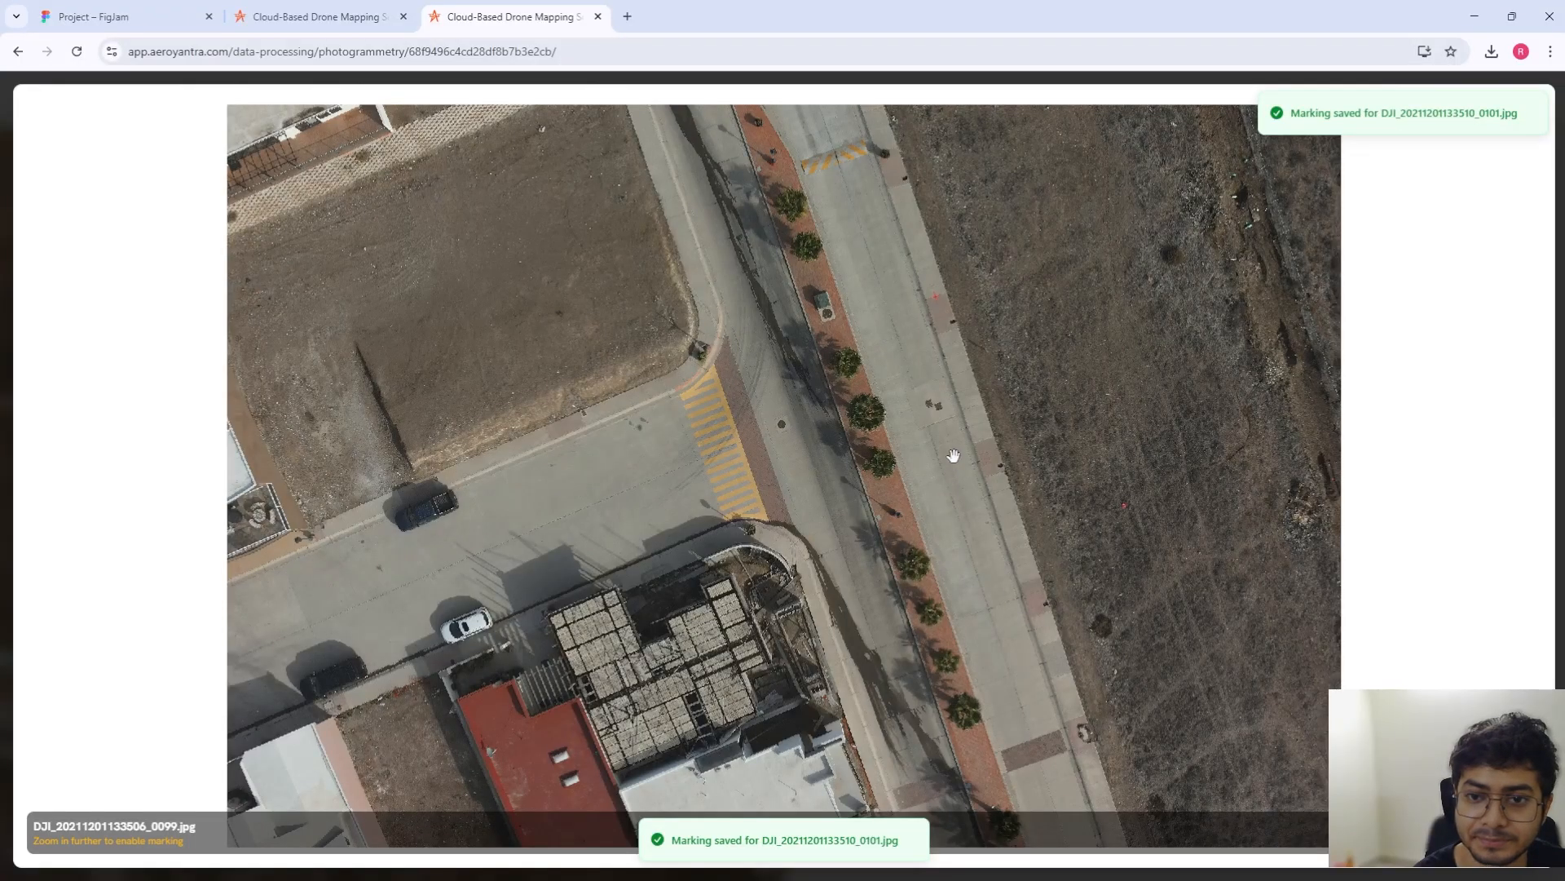
{"action": "scroll", "coordinate": [943, 273], "scroll_direction": "up", "scroll_amount": 10}
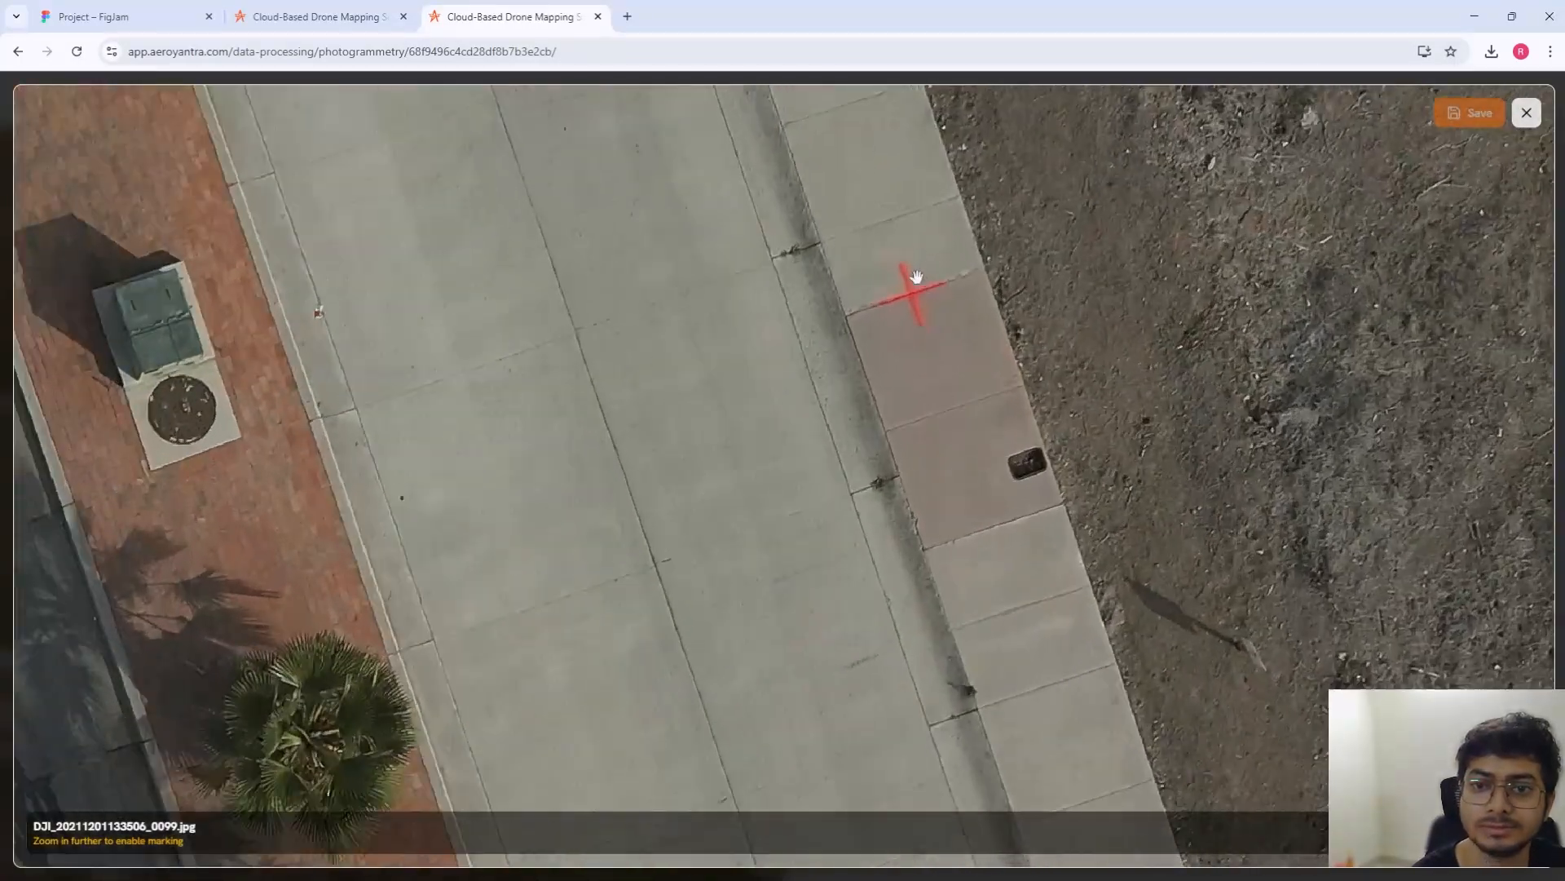
{"action": "scroll", "coordinate": [916, 278], "scroll_direction": "up", "scroll_amount": 8}
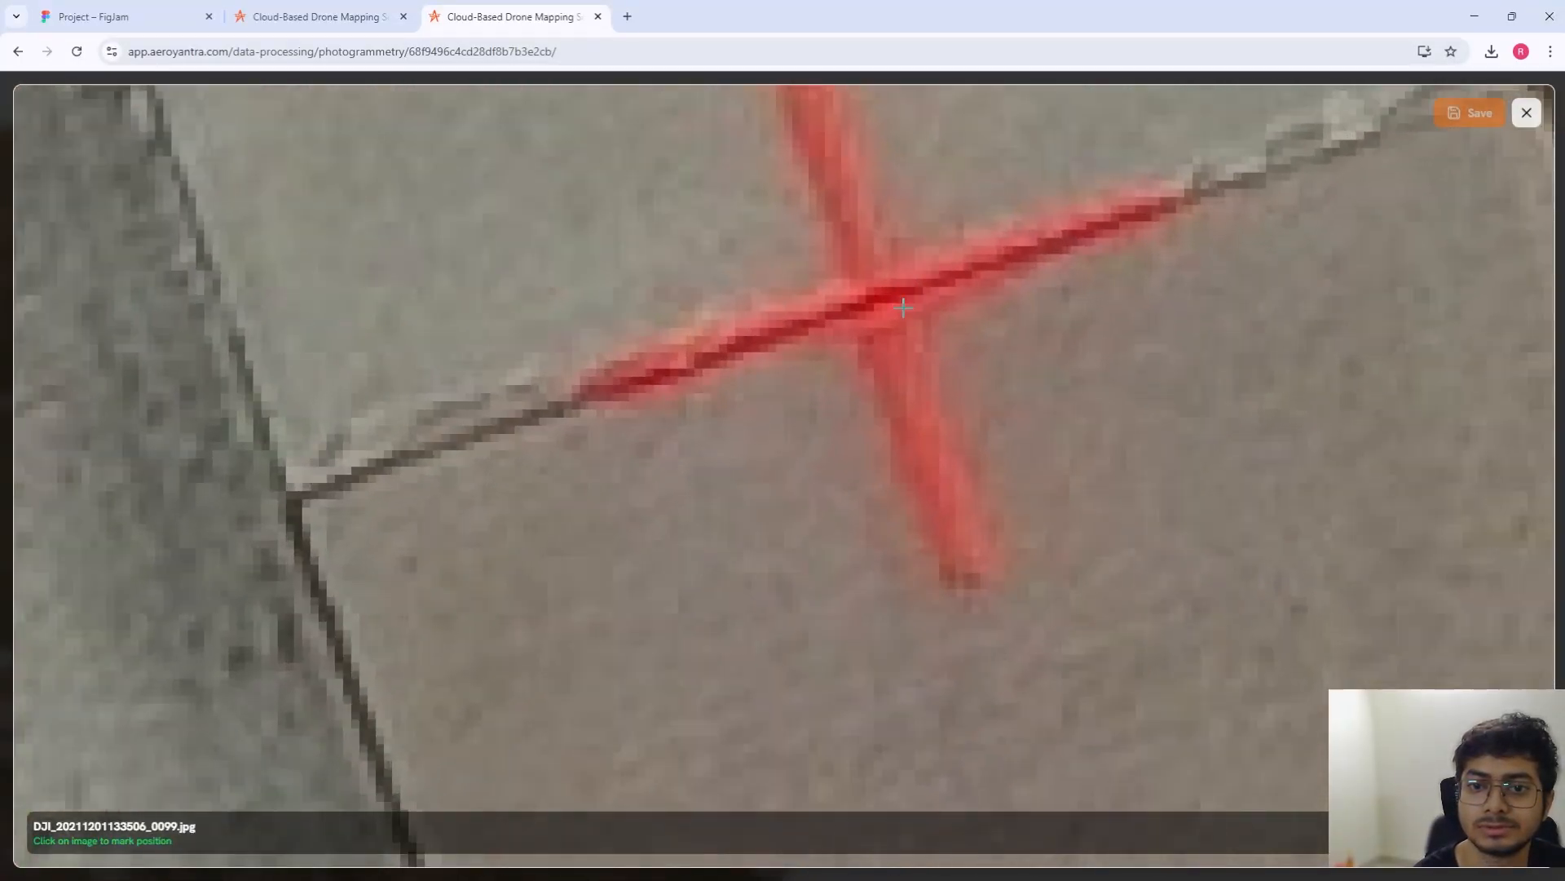
{"action": "left_click", "coordinate": [871, 300]}
{"action": "left_click", "coordinate": [1476, 110]}
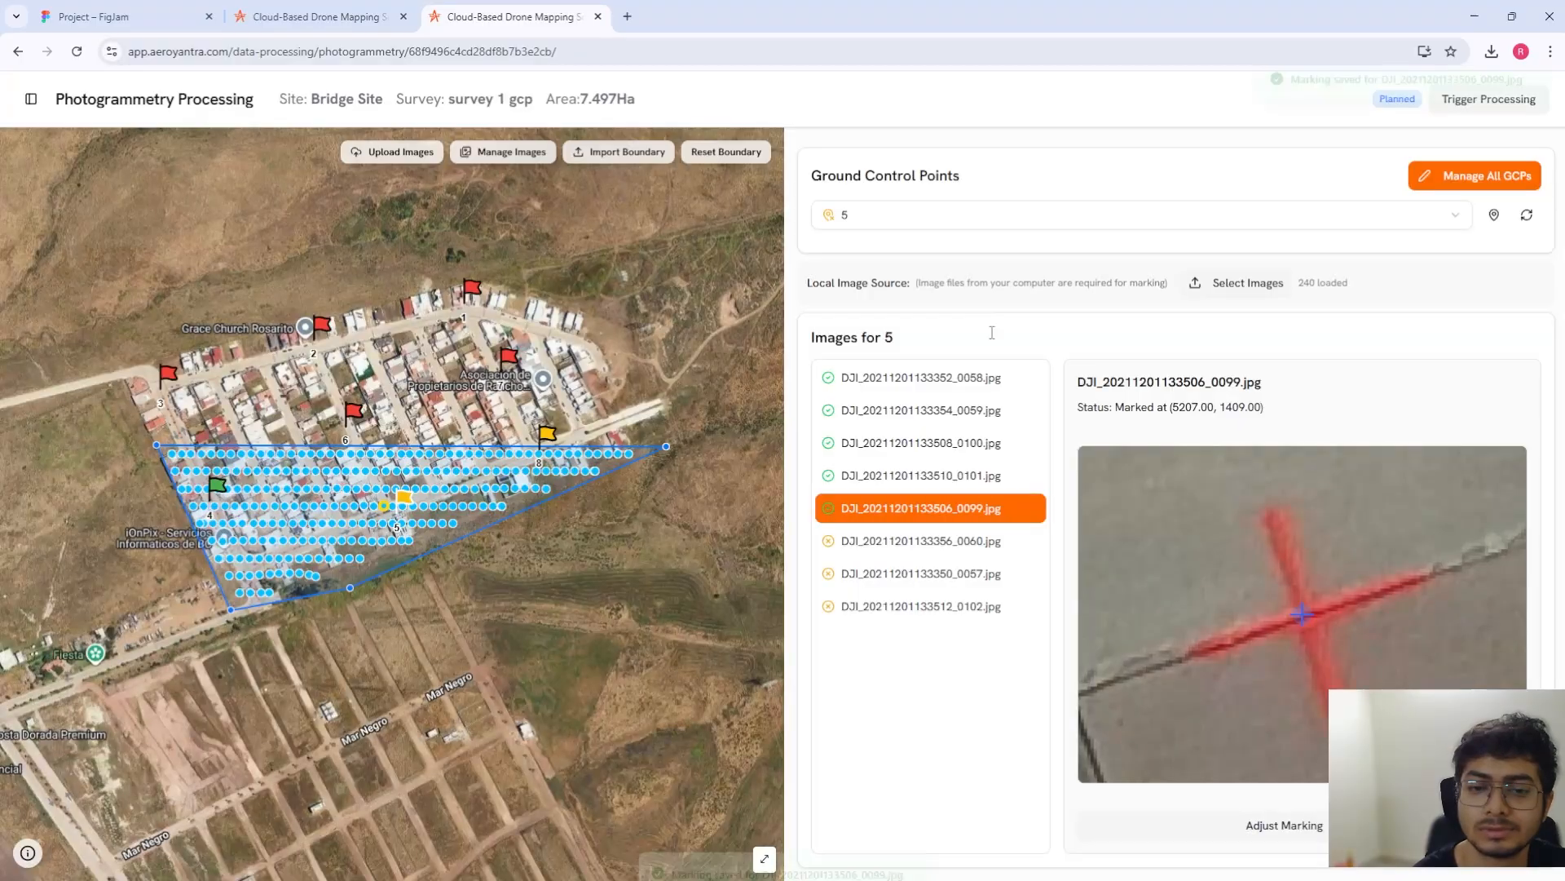
{"action": "left_click", "coordinate": [848, 535]}
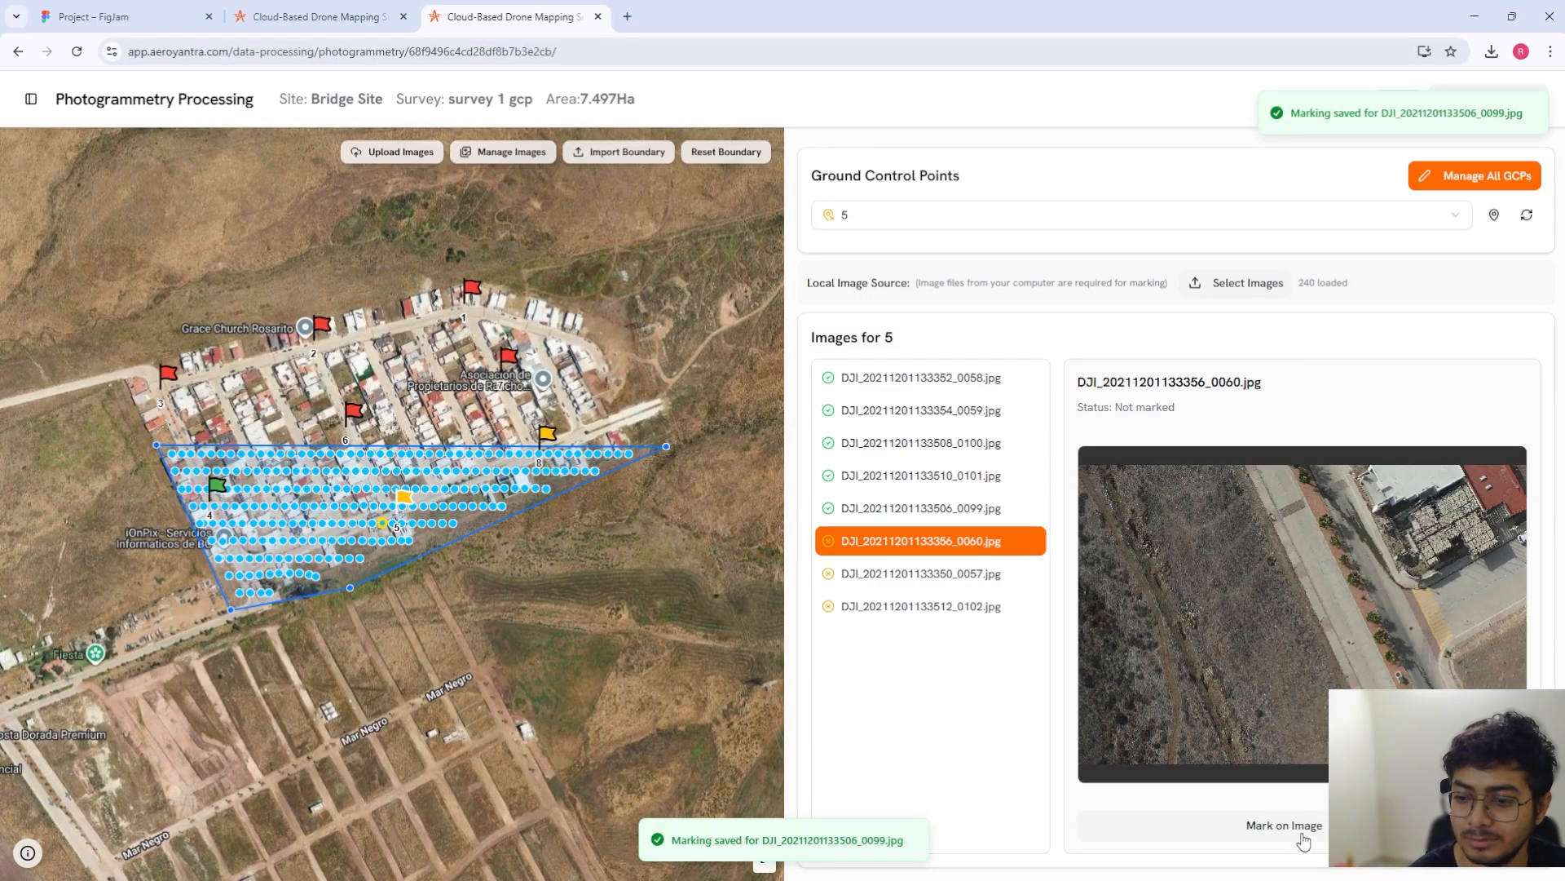
{"action": "left_click", "coordinate": [1284, 825]}
{"action": "scroll", "coordinate": [943, 668], "scroll_direction": "up", "scroll_amount": 10}
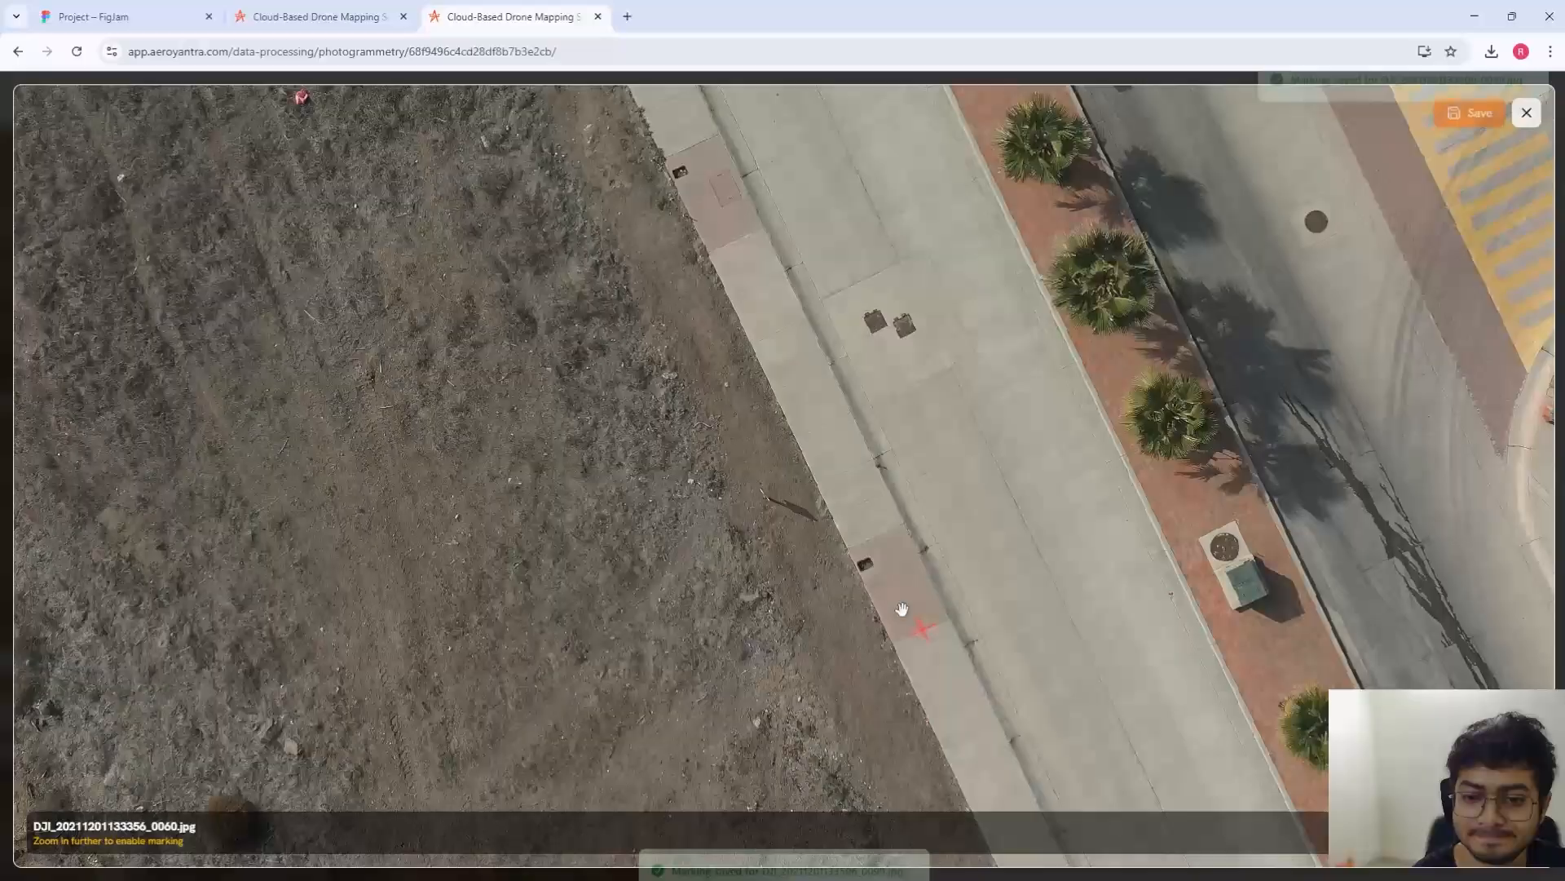
{"action": "scroll", "coordinate": [931, 648], "scroll_direction": "up", "scroll_amount": 5}
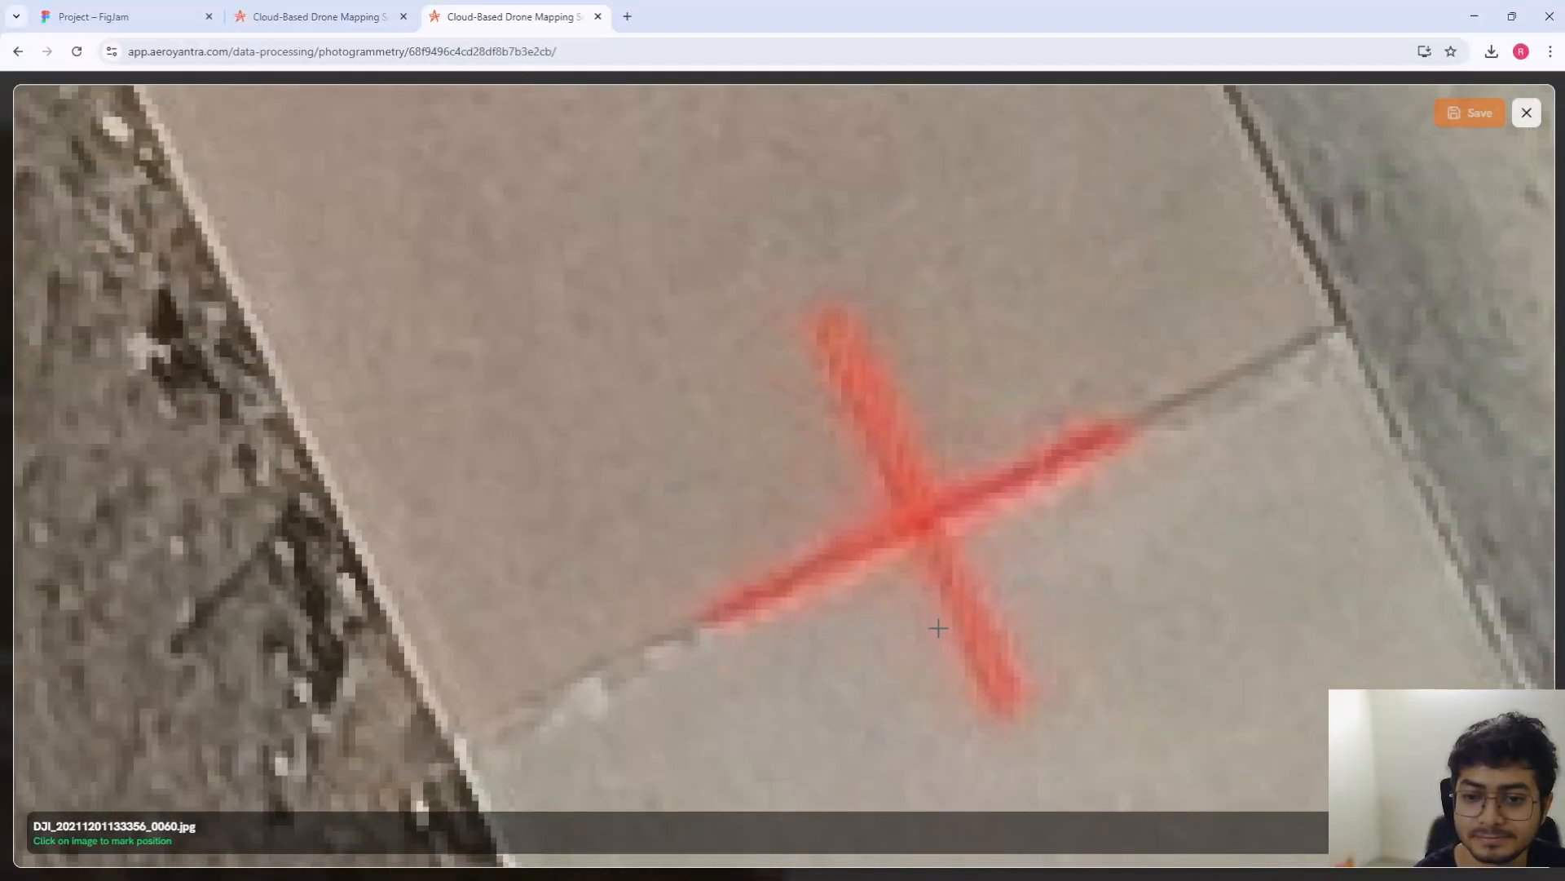
{"action": "left_click", "coordinate": [929, 518]}
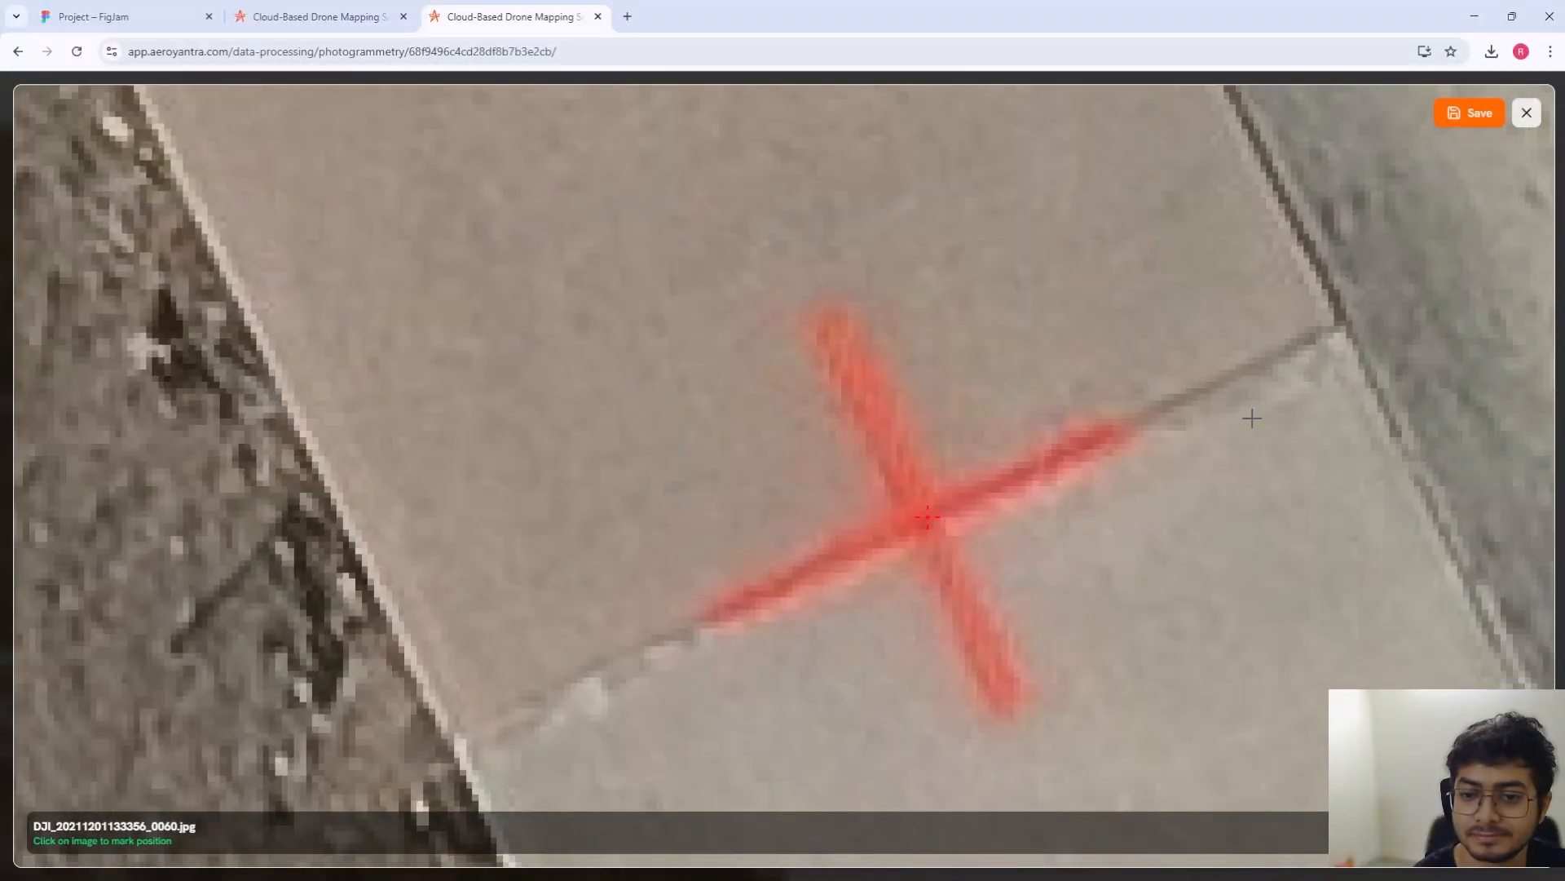
{"action": "left_click", "coordinate": [1450, 114]}
{"action": "left_click", "coordinate": [1227, 830]}
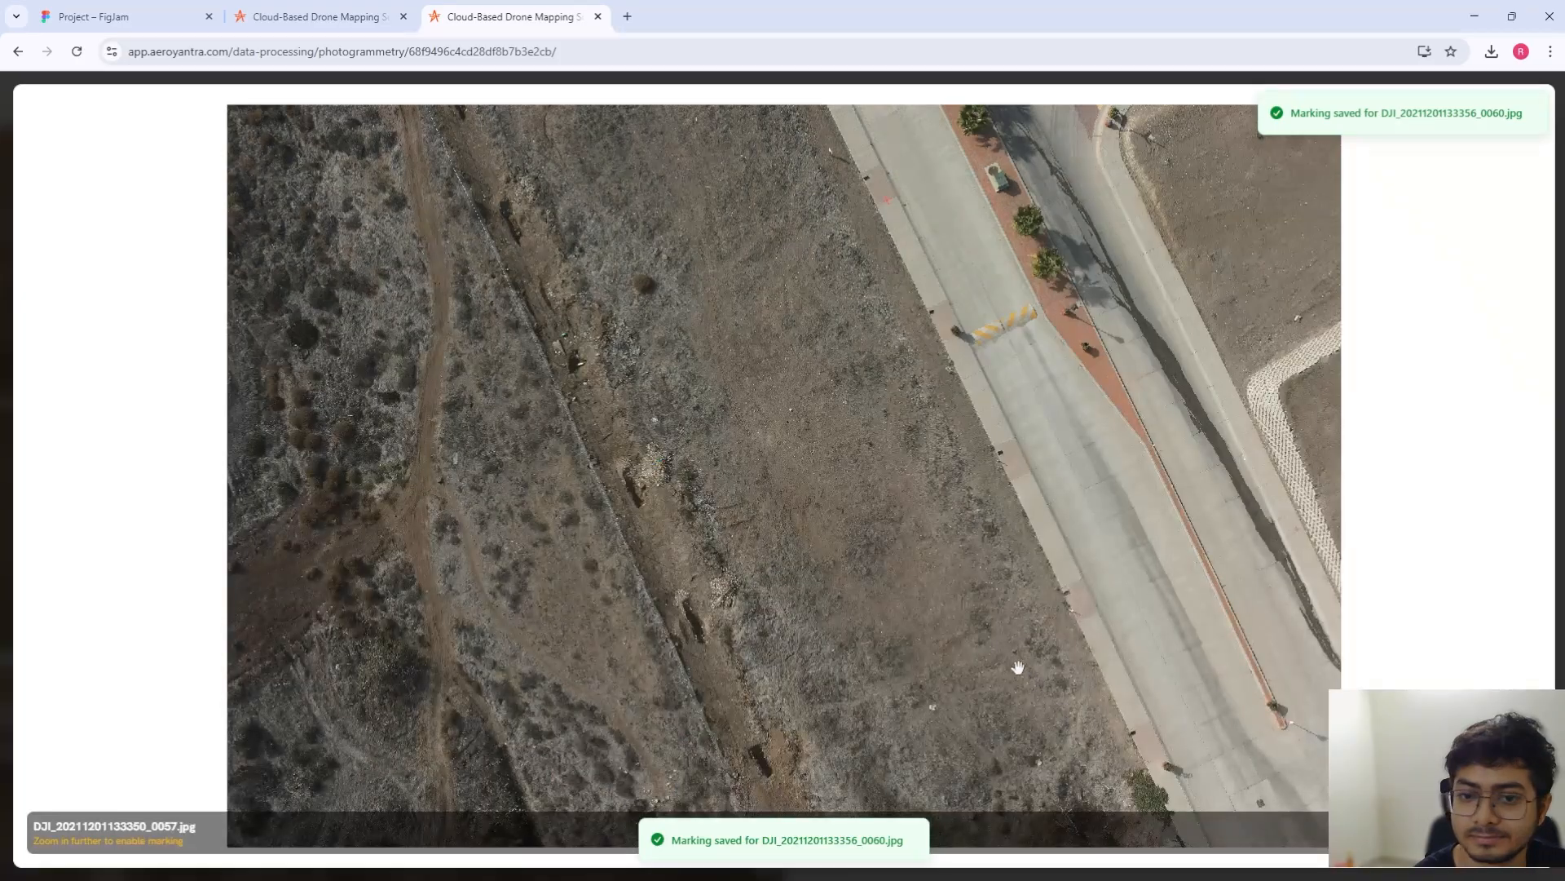
{"action": "scroll", "coordinate": [895, 150], "scroll_direction": "up", "scroll_amount": 8}
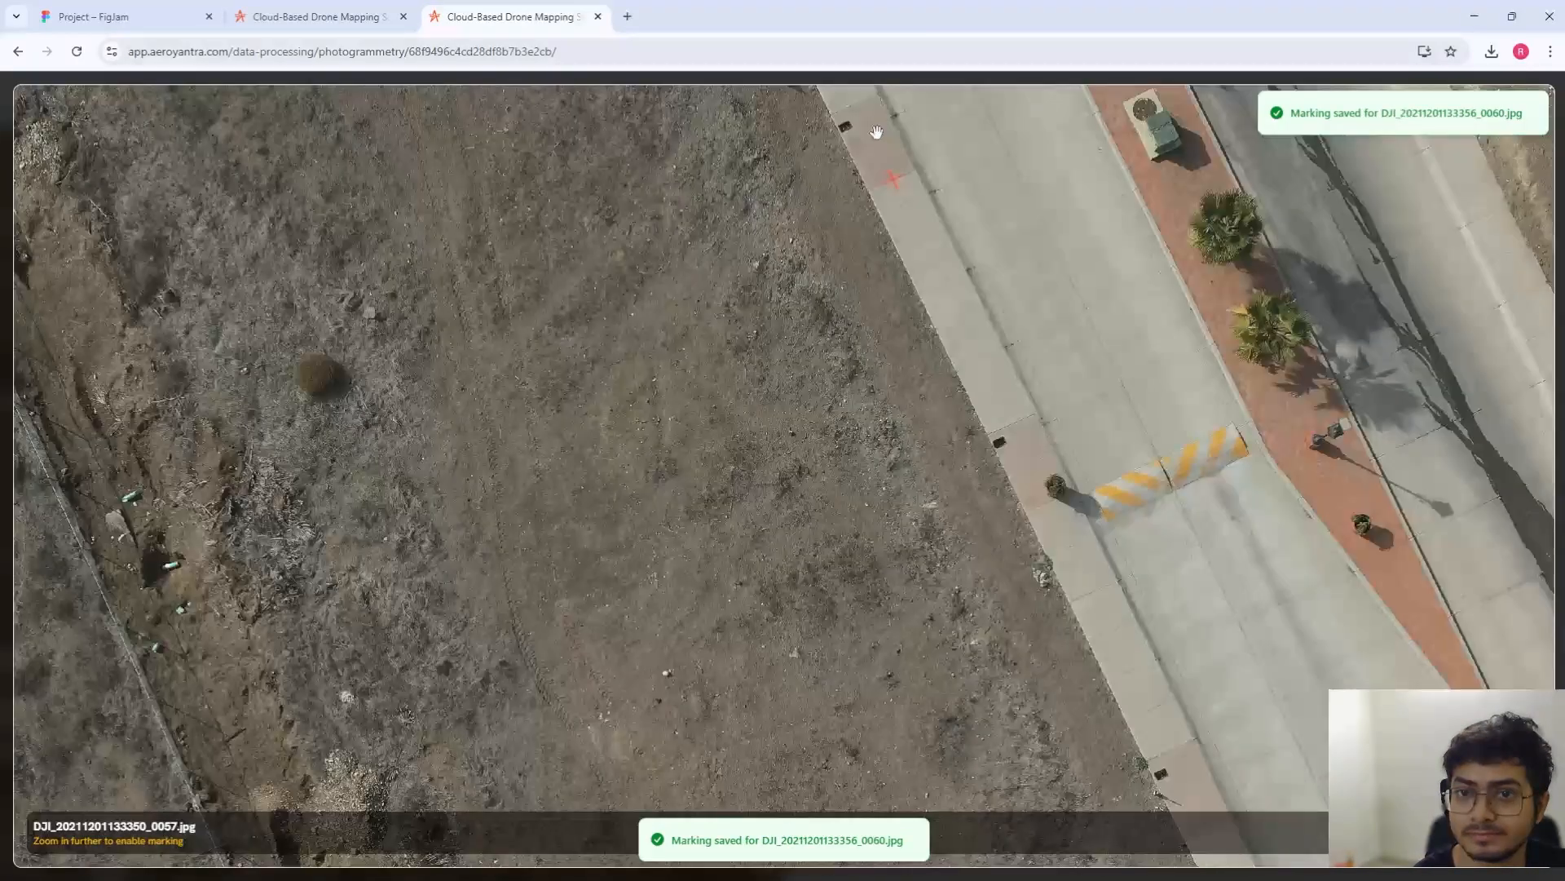
{"action": "scroll", "coordinate": [894, 206], "scroll_direction": "up", "scroll_amount": 6}
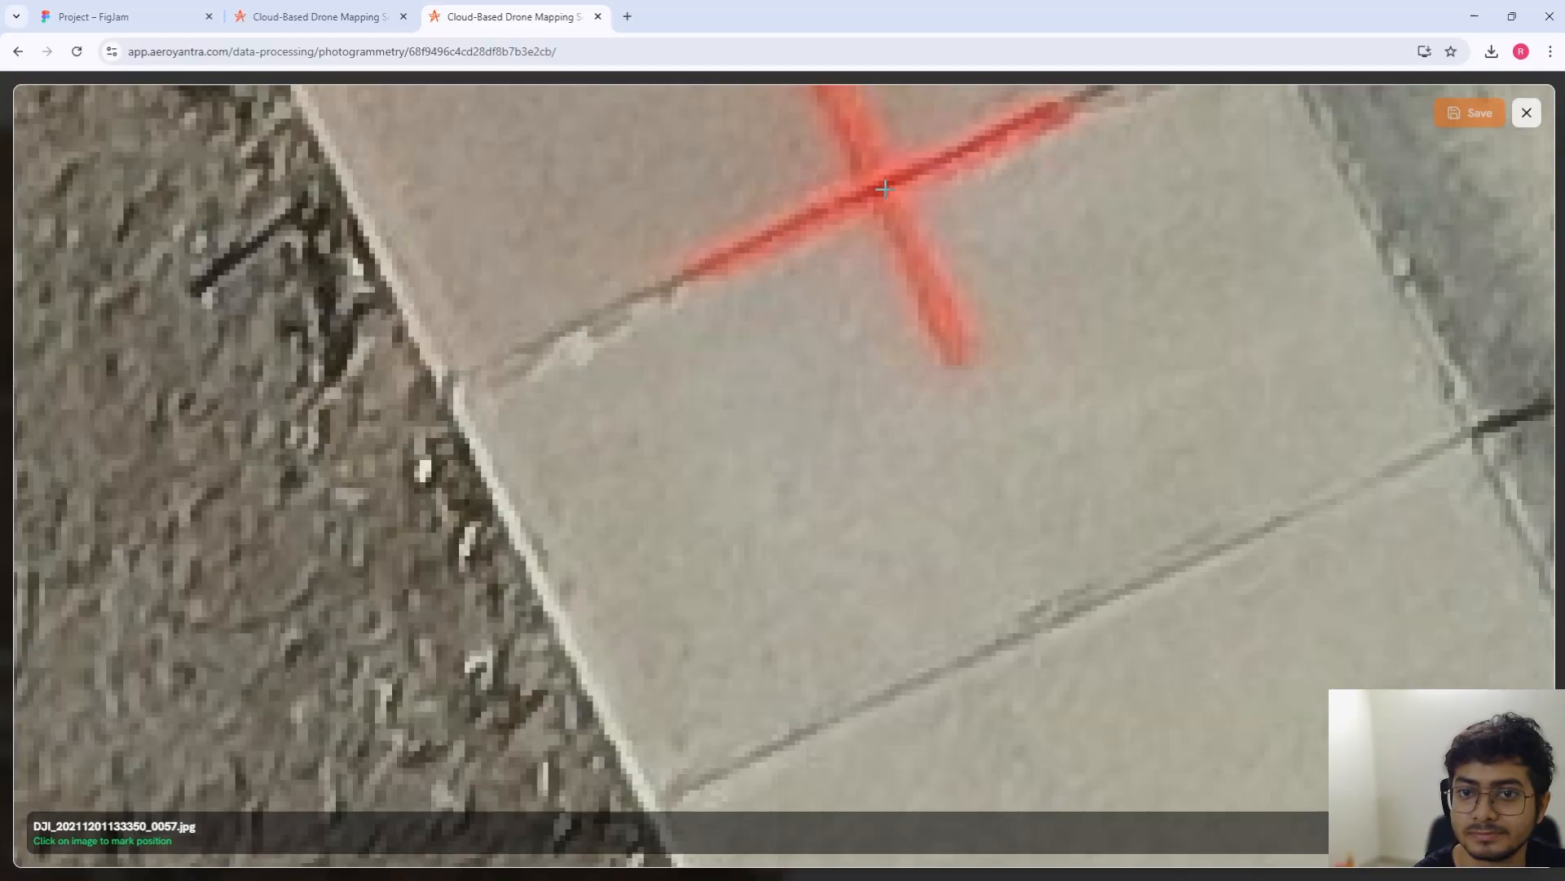
{"action": "left_click", "coordinate": [884, 190]}
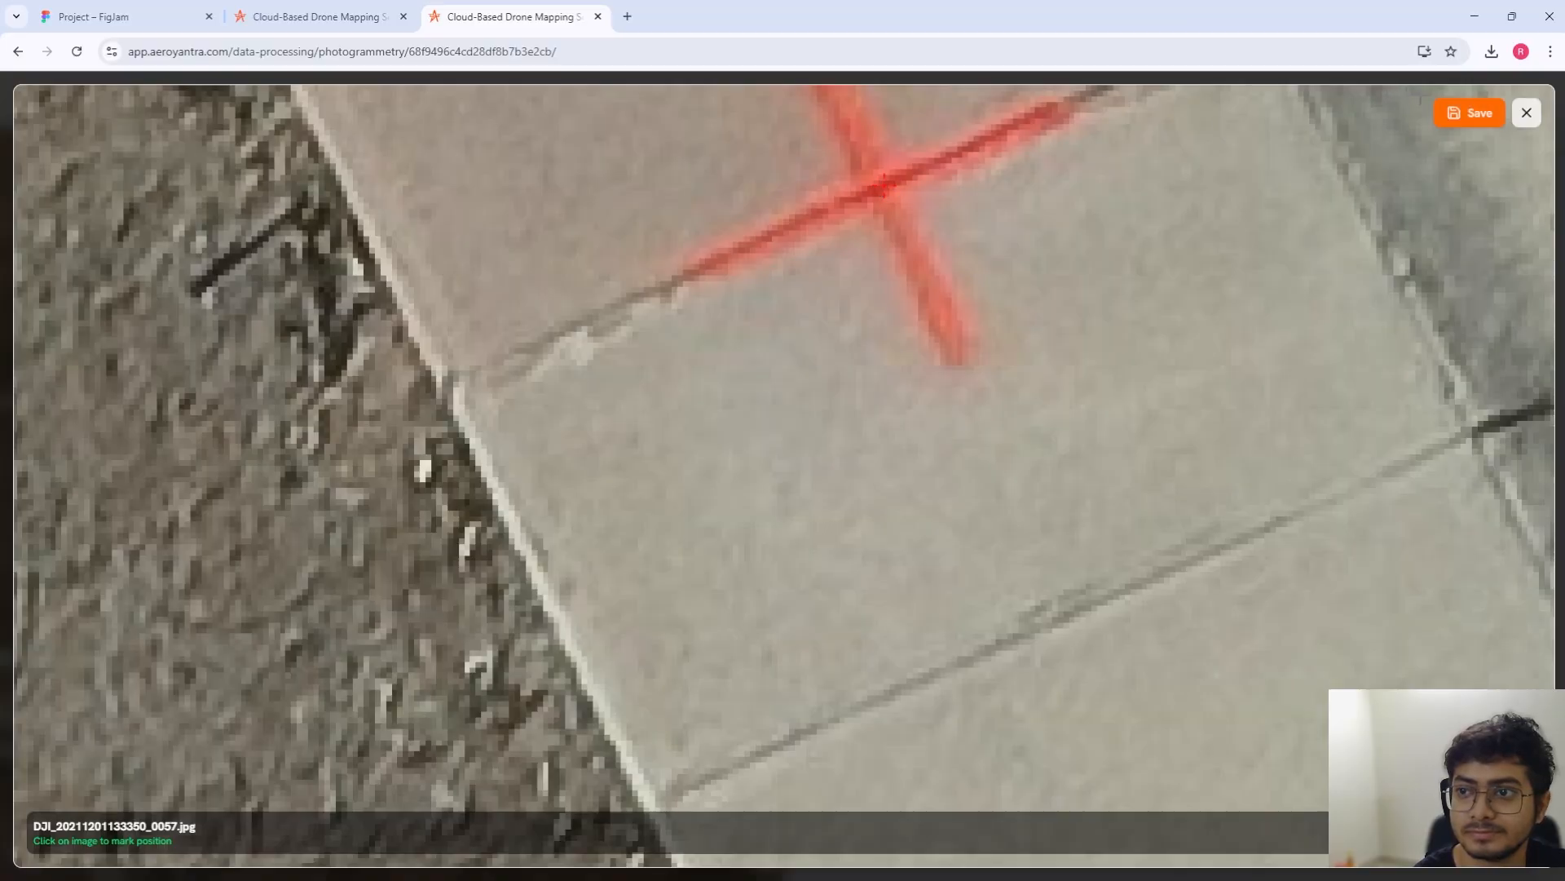
{"action": "left_click", "coordinate": [1457, 117]}
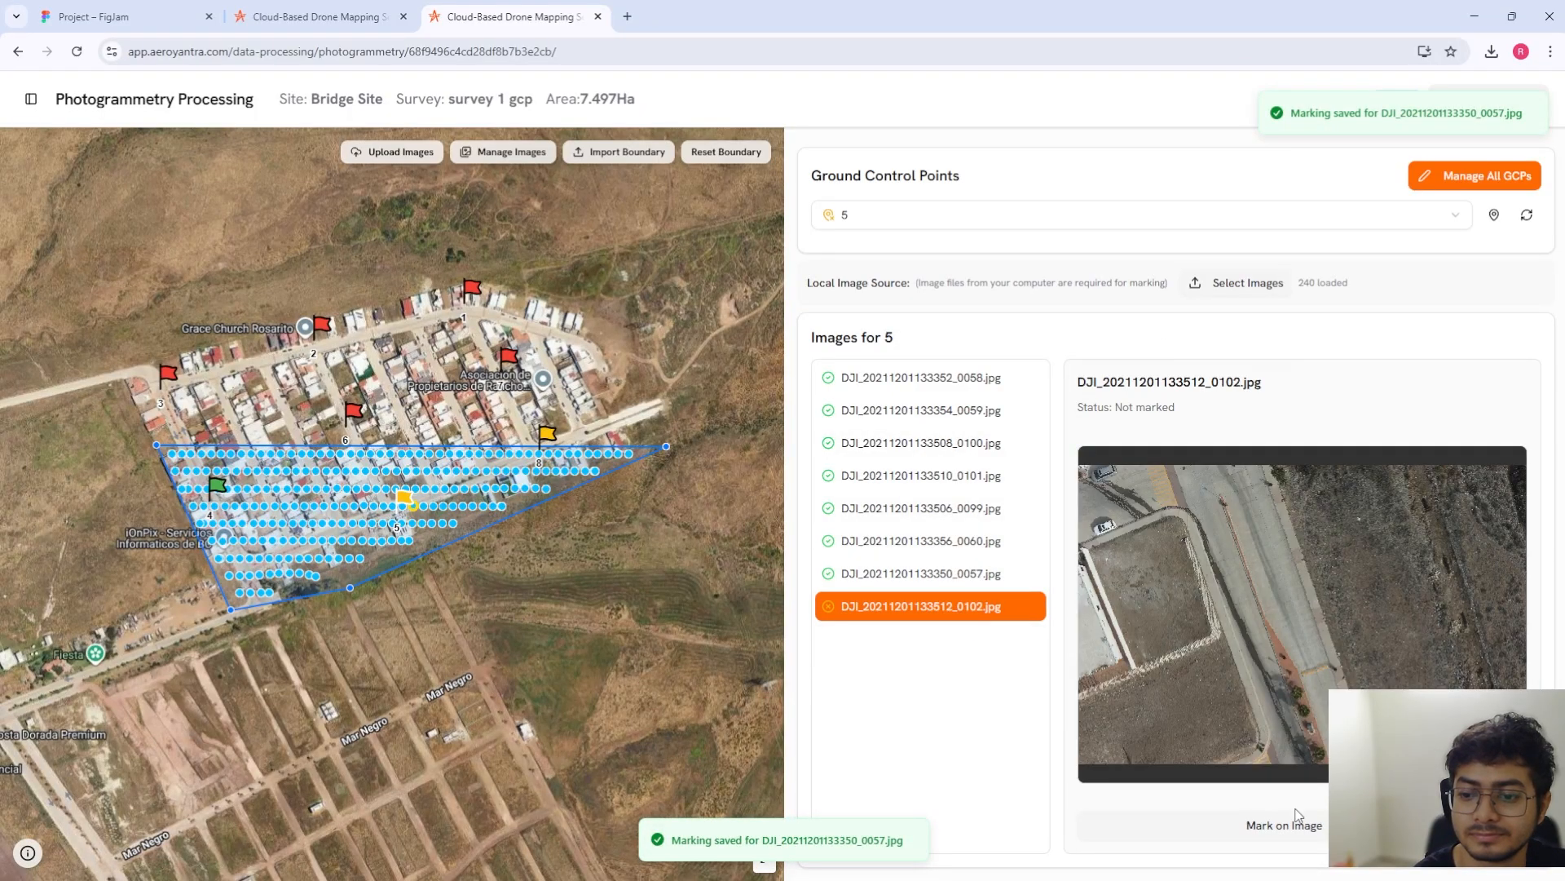
{"action": "left_click", "coordinate": [1288, 825]}
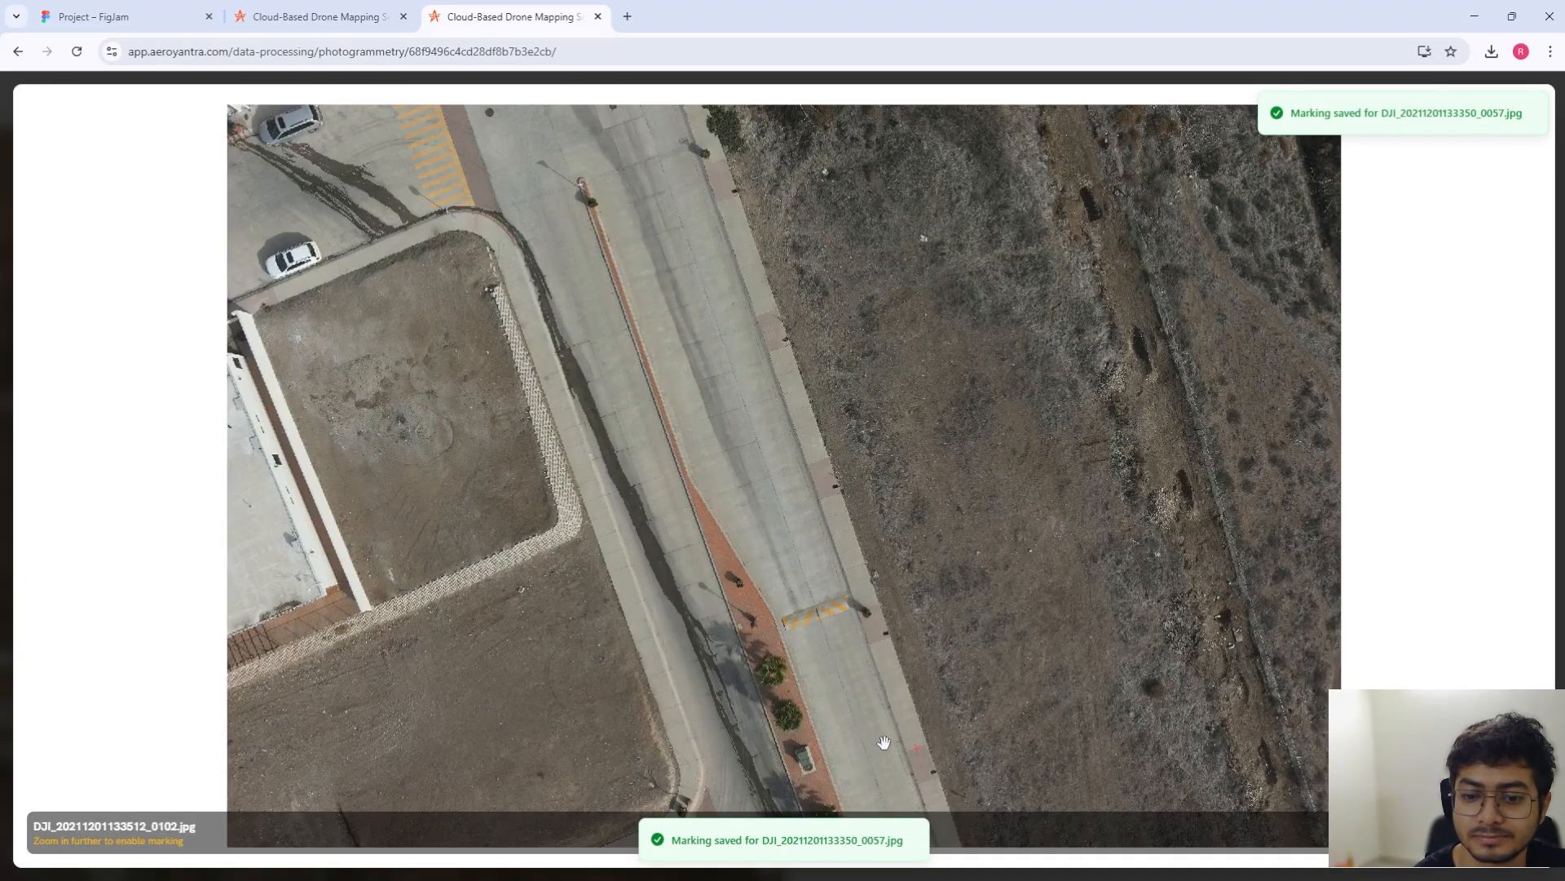
{"action": "scroll", "coordinate": [913, 746], "scroll_direction": "up", "scroll_amount": 10}
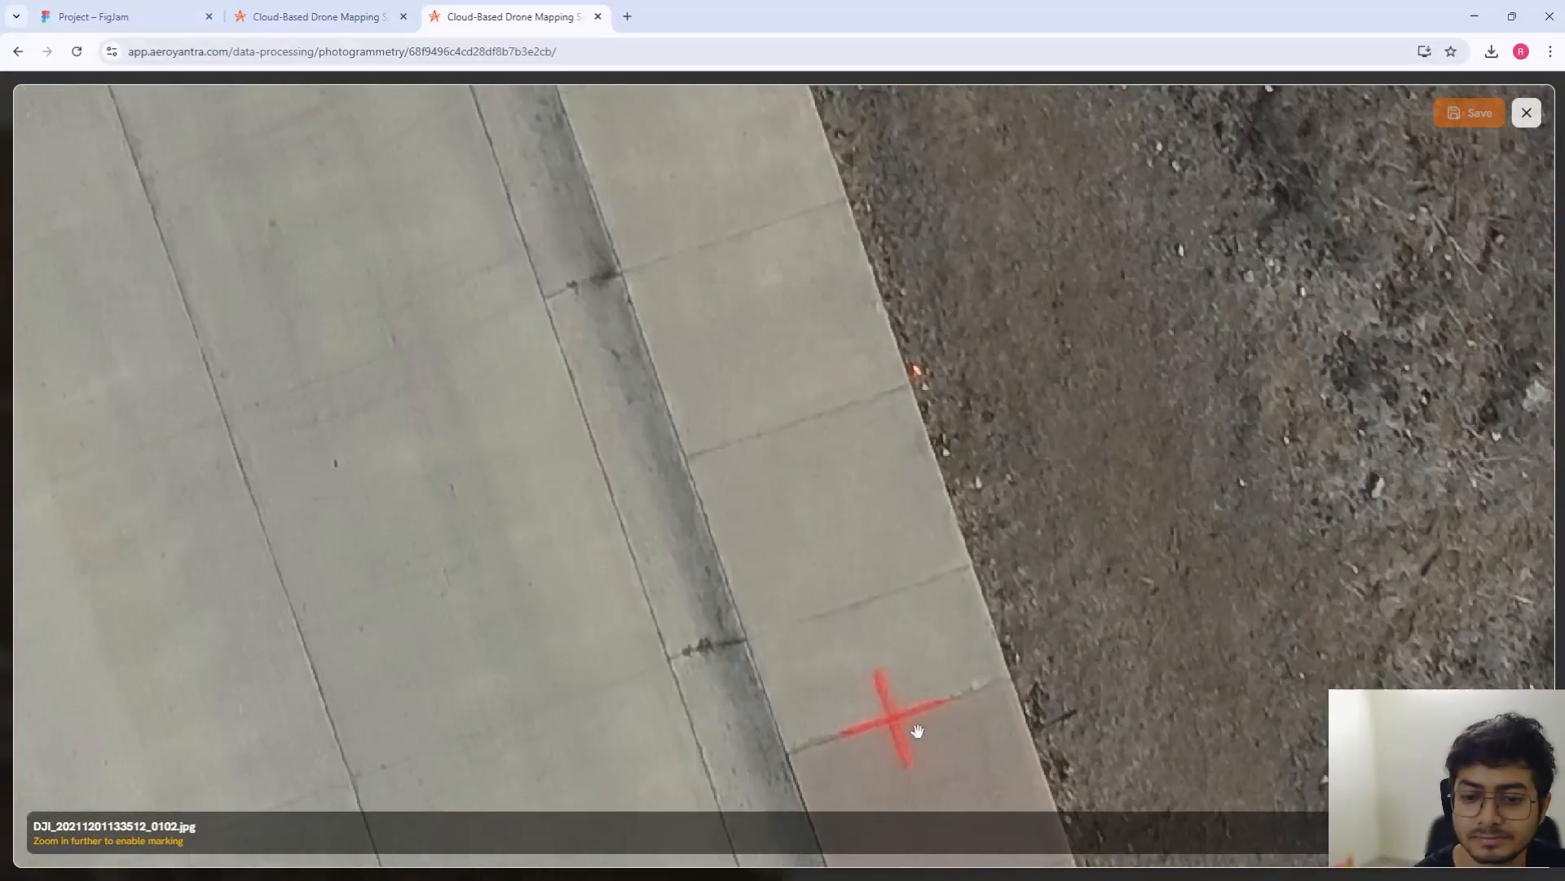
{"action": "scroll", "coordinate": [917, 732], "scroll_direction": "up", "scroll_amount": 8}
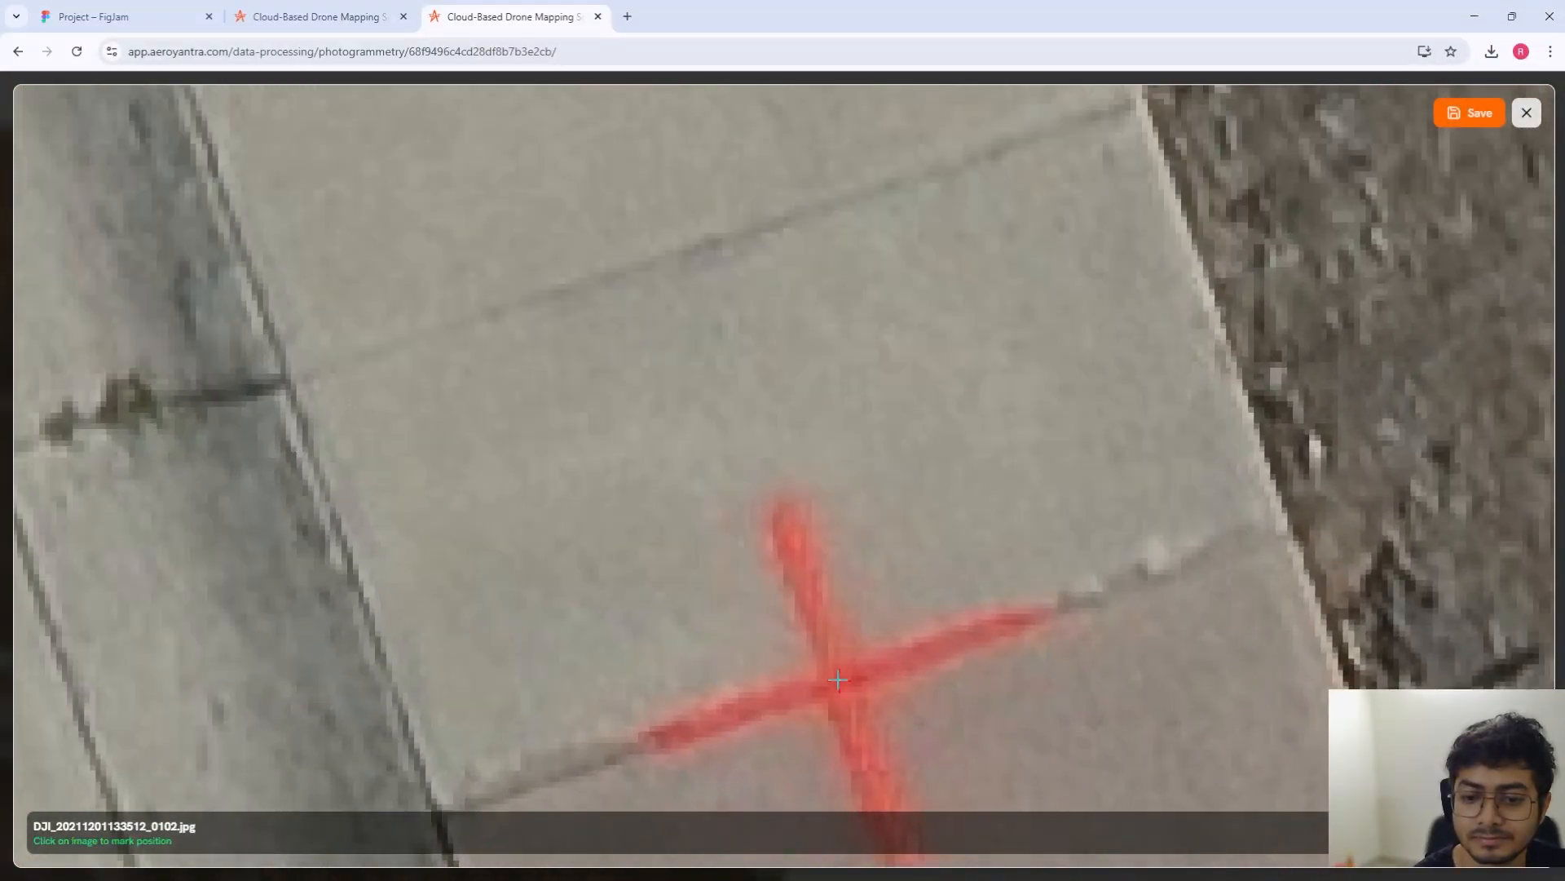
{"action": "left_click", "coordinate": [1445, 116]}
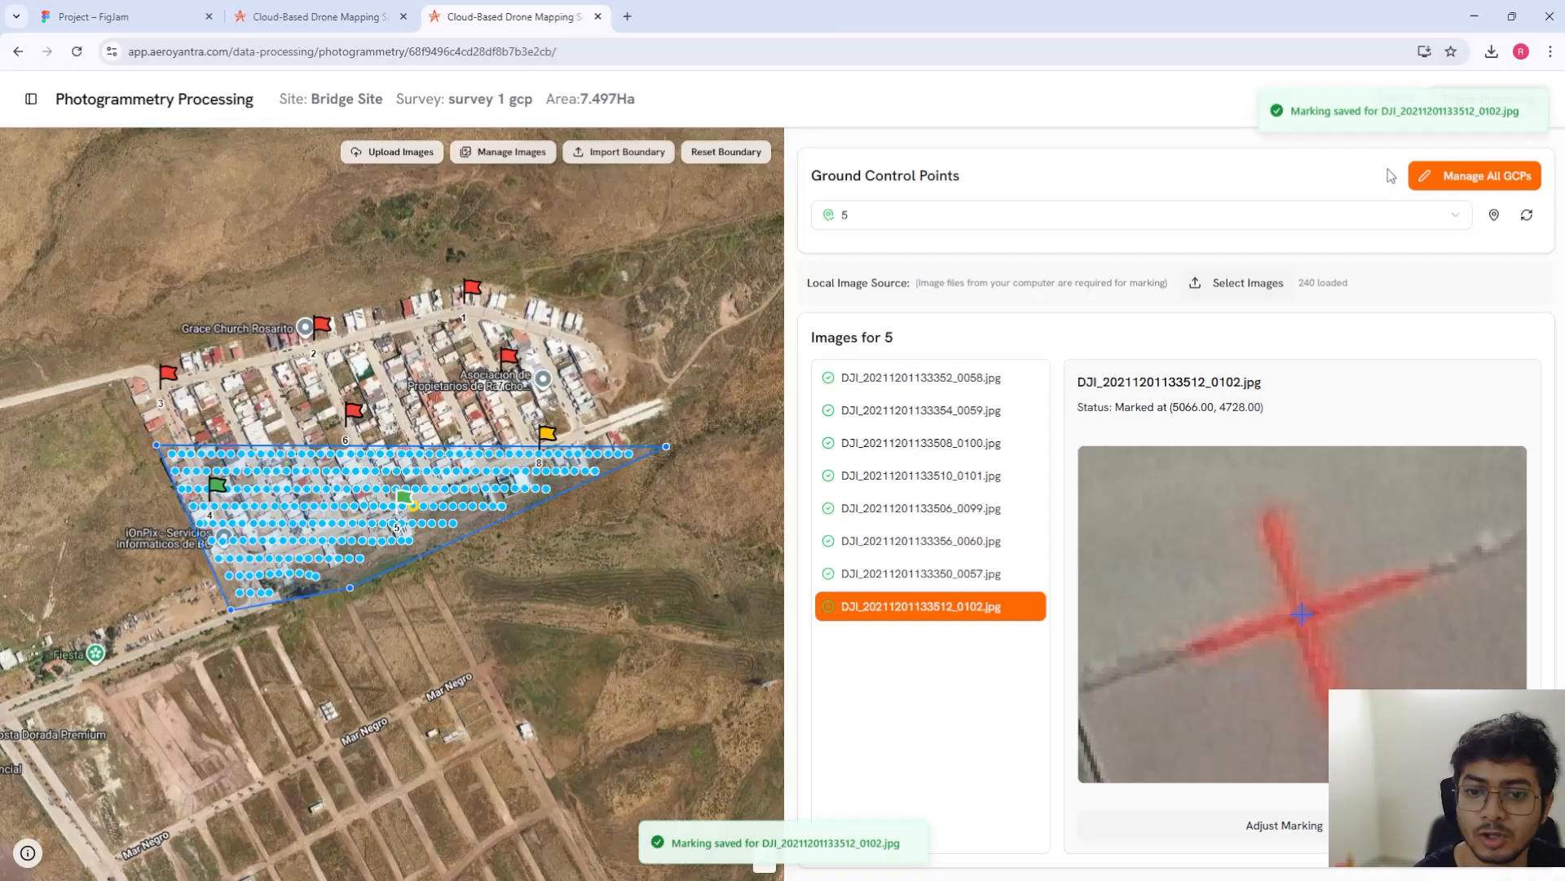
{"action": "left_click", "coordinate": [545, 430]}
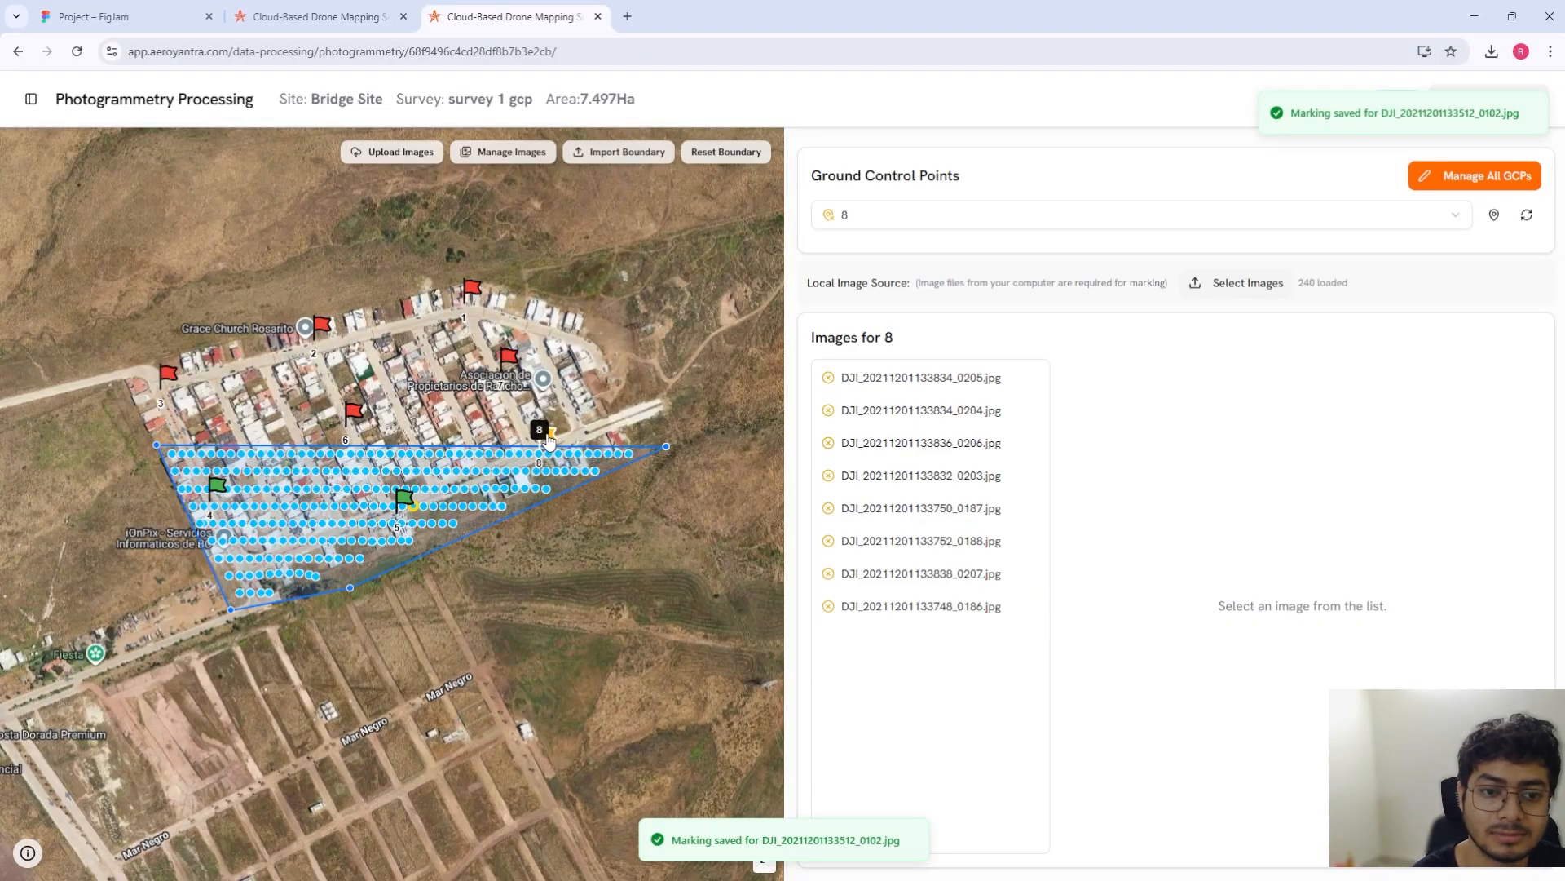
{"action": "left_click", "coordinate": [876, 385]}
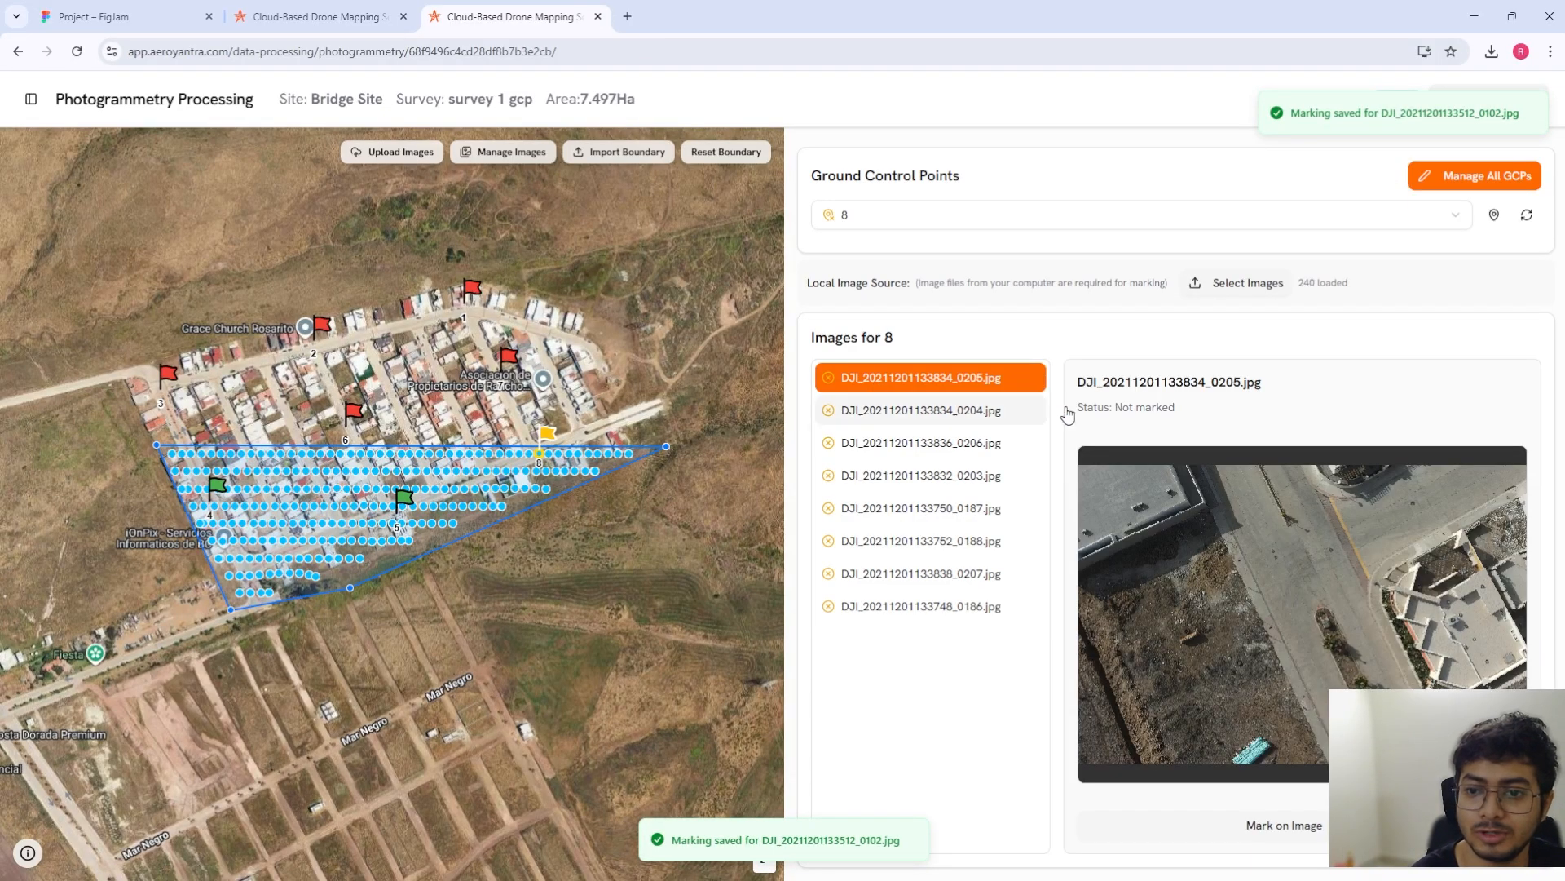
{"action": "left_click", "coordinate": [1227, 840]}
{"action": "scroll", "coordinate": [822, 450], "scroll_direction": "up", "scroll_amount": 5}
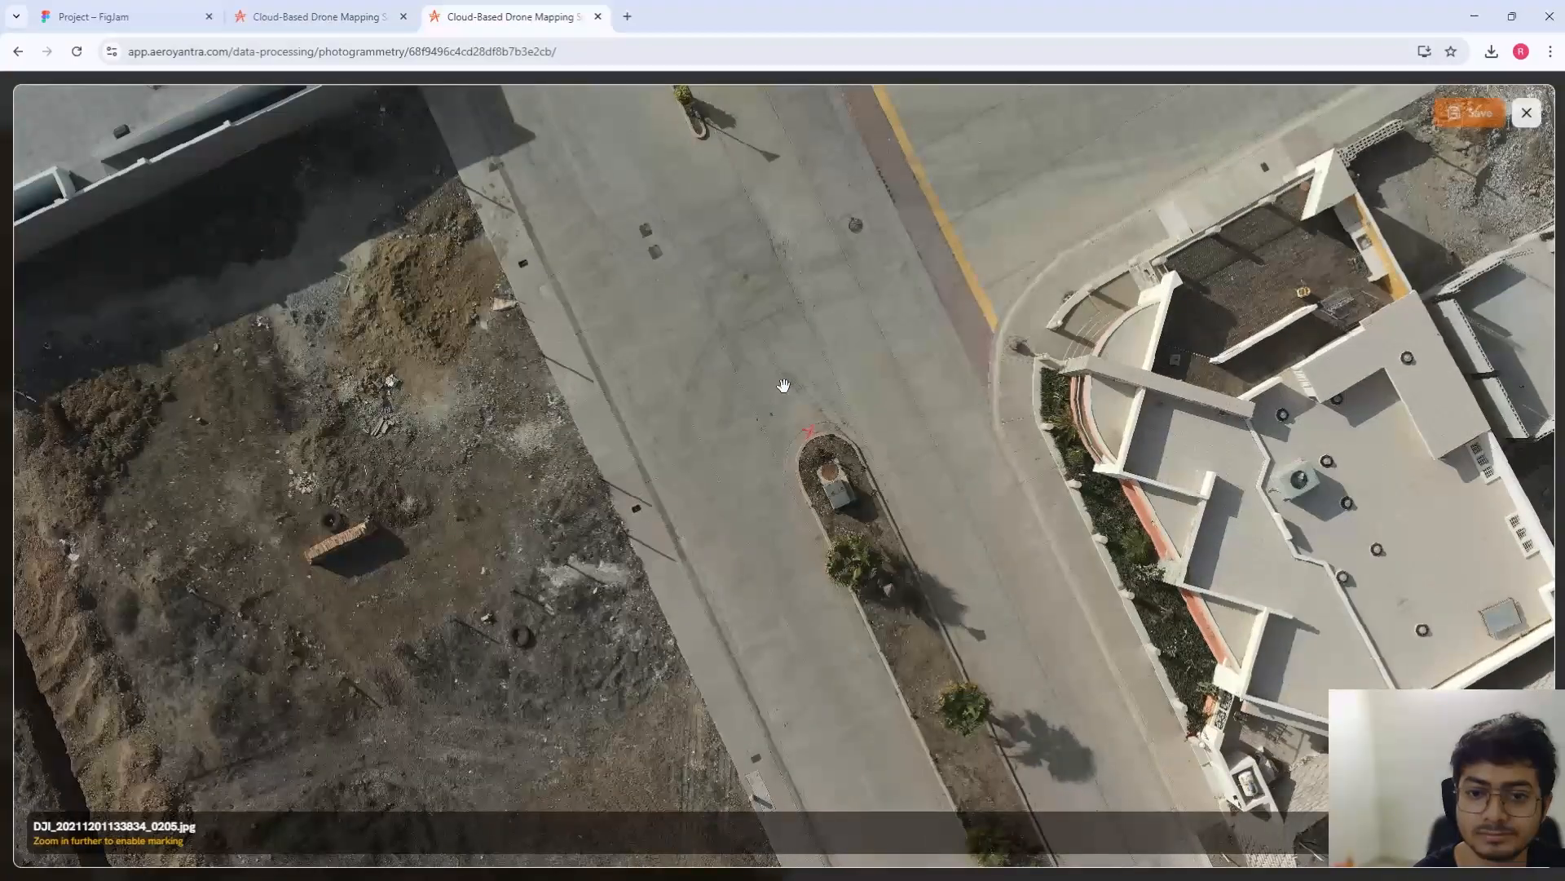
{"action": "scroll", "coordinate": [821, 450], "scroll_direction": "up", "scroll_amount": 5}
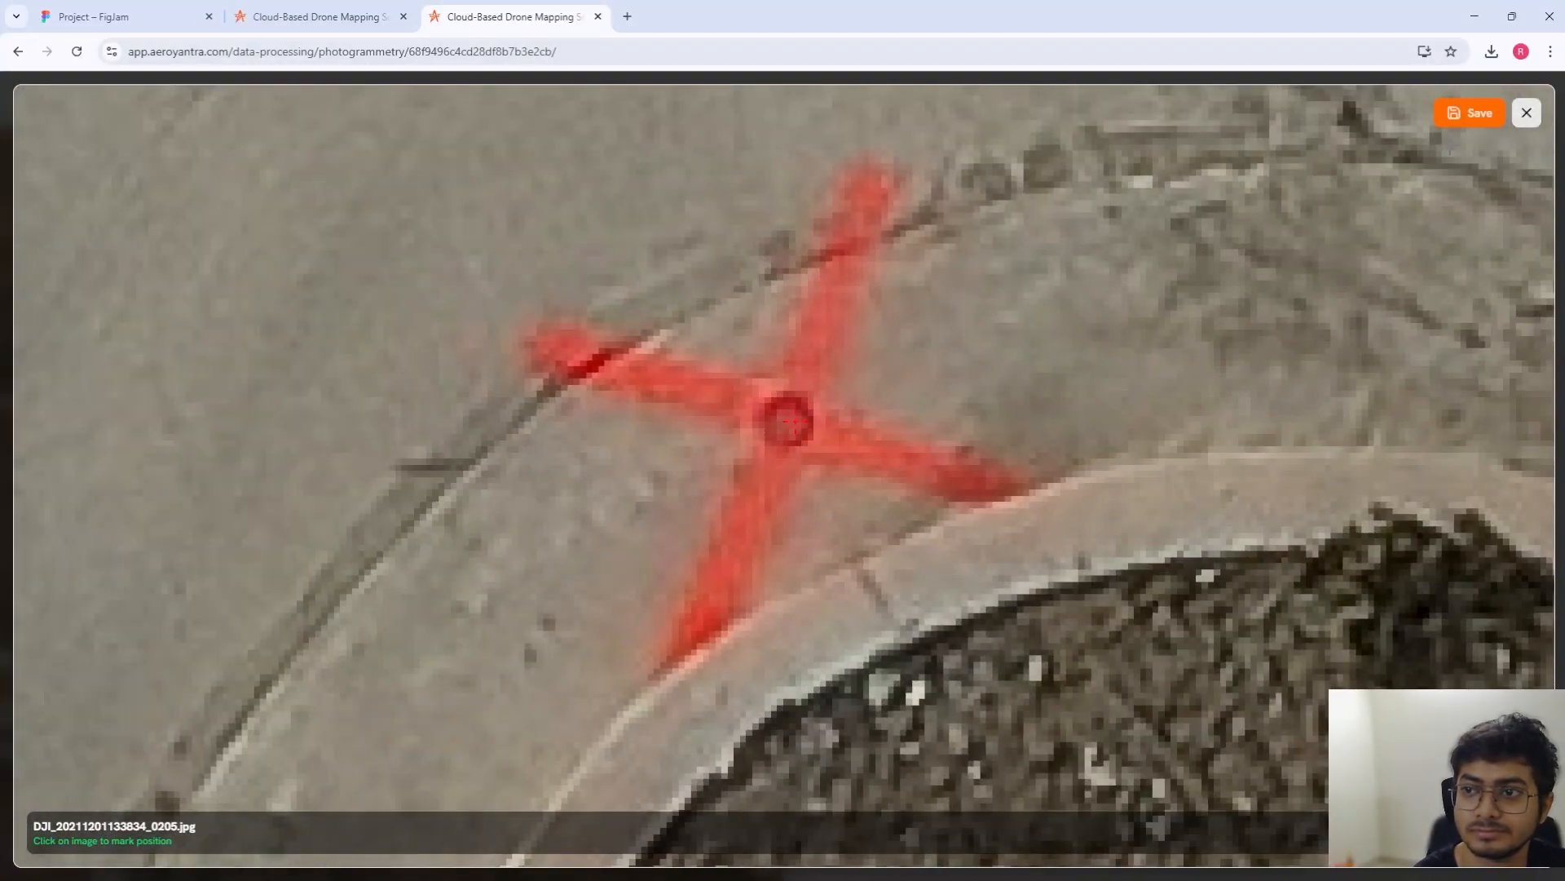
{"action": "left_click", "coordinate": [1466, 113]}
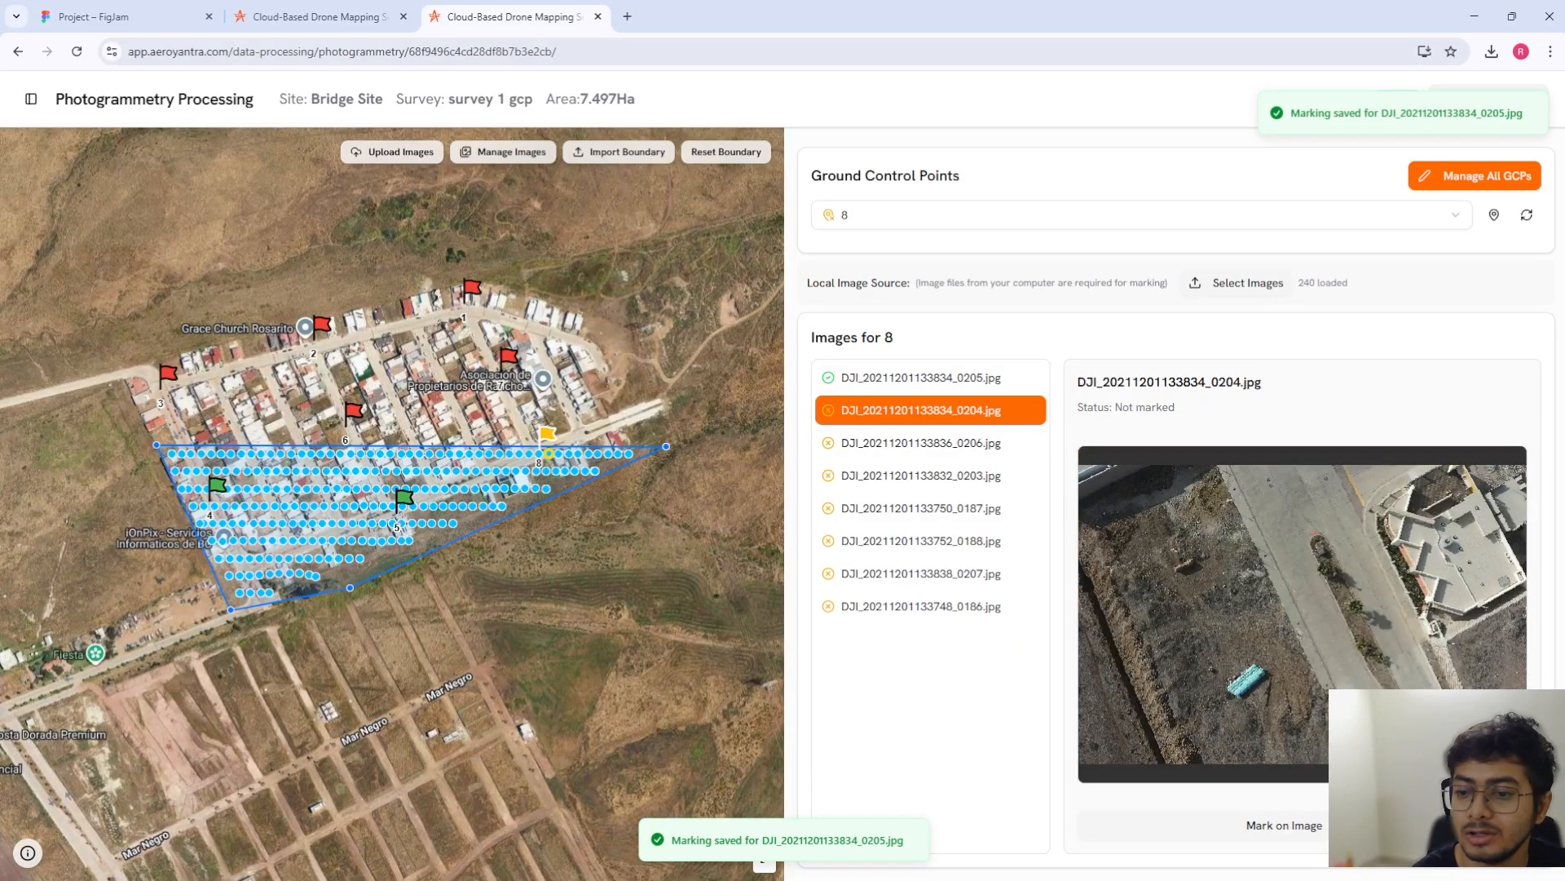
{"action": "left_click", "coordinate": [1286, 825]}
{"action": "scroll", "coordinate": [783, 265], "scroll_direction": "up", "scroll_amount": 5}
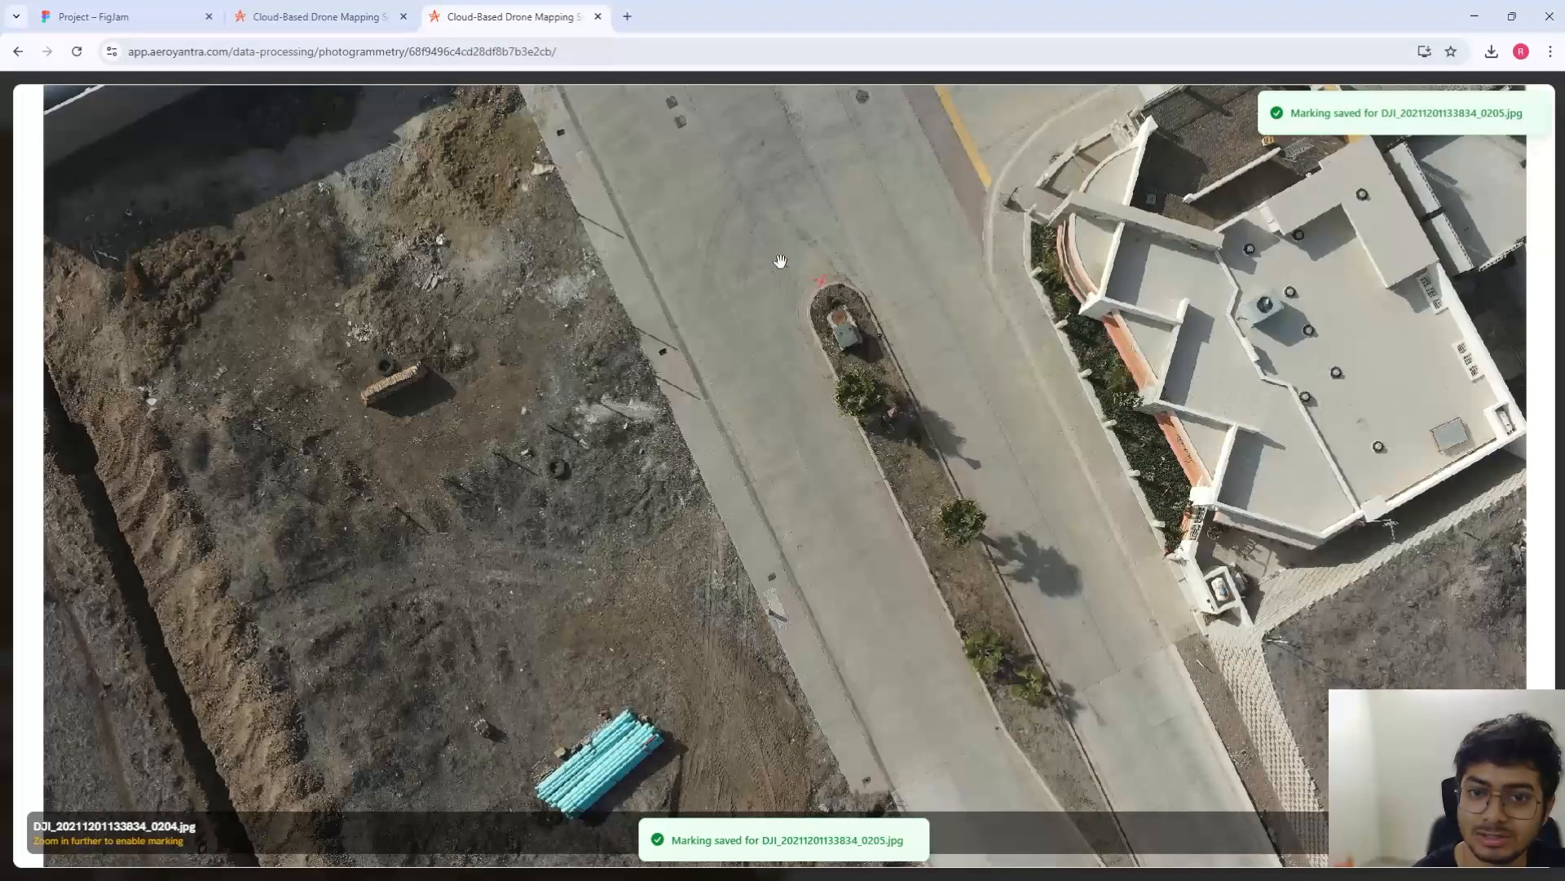
{"action": "scroll", "coordinate": [831, 271], "scroll_direction": "up", "scroll_amount": 5}
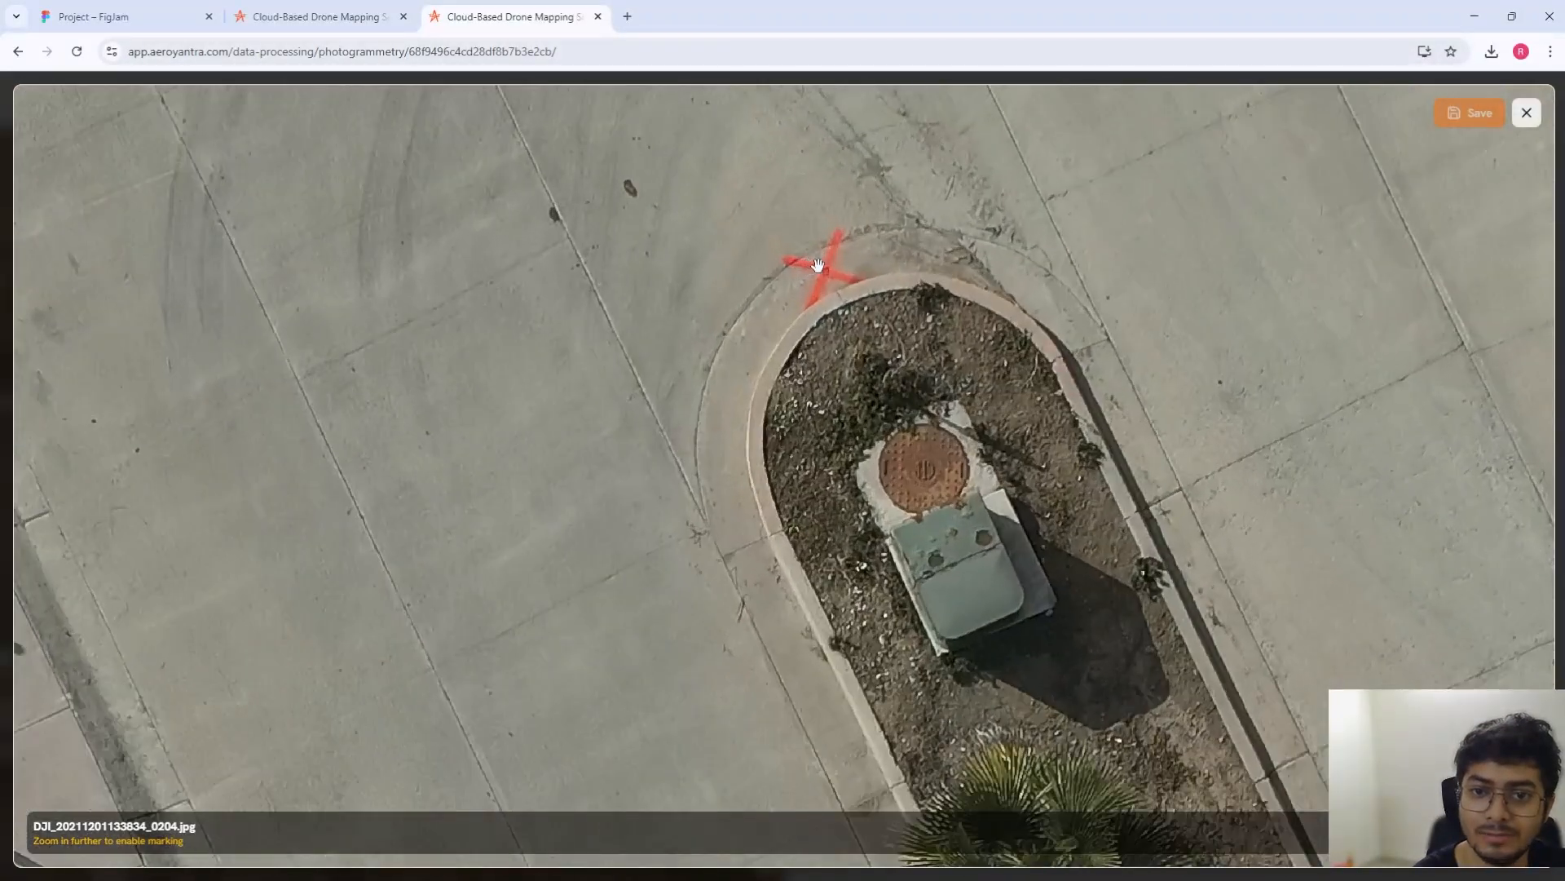
{"action": "scroll", "coordinate": [822, 269], "scroll_direction": "up", "scroll_amount": 3}
{"action": "scroll", "coordinate": [822, 269], "scroll_direction": "up", "scroll_amount": 5}
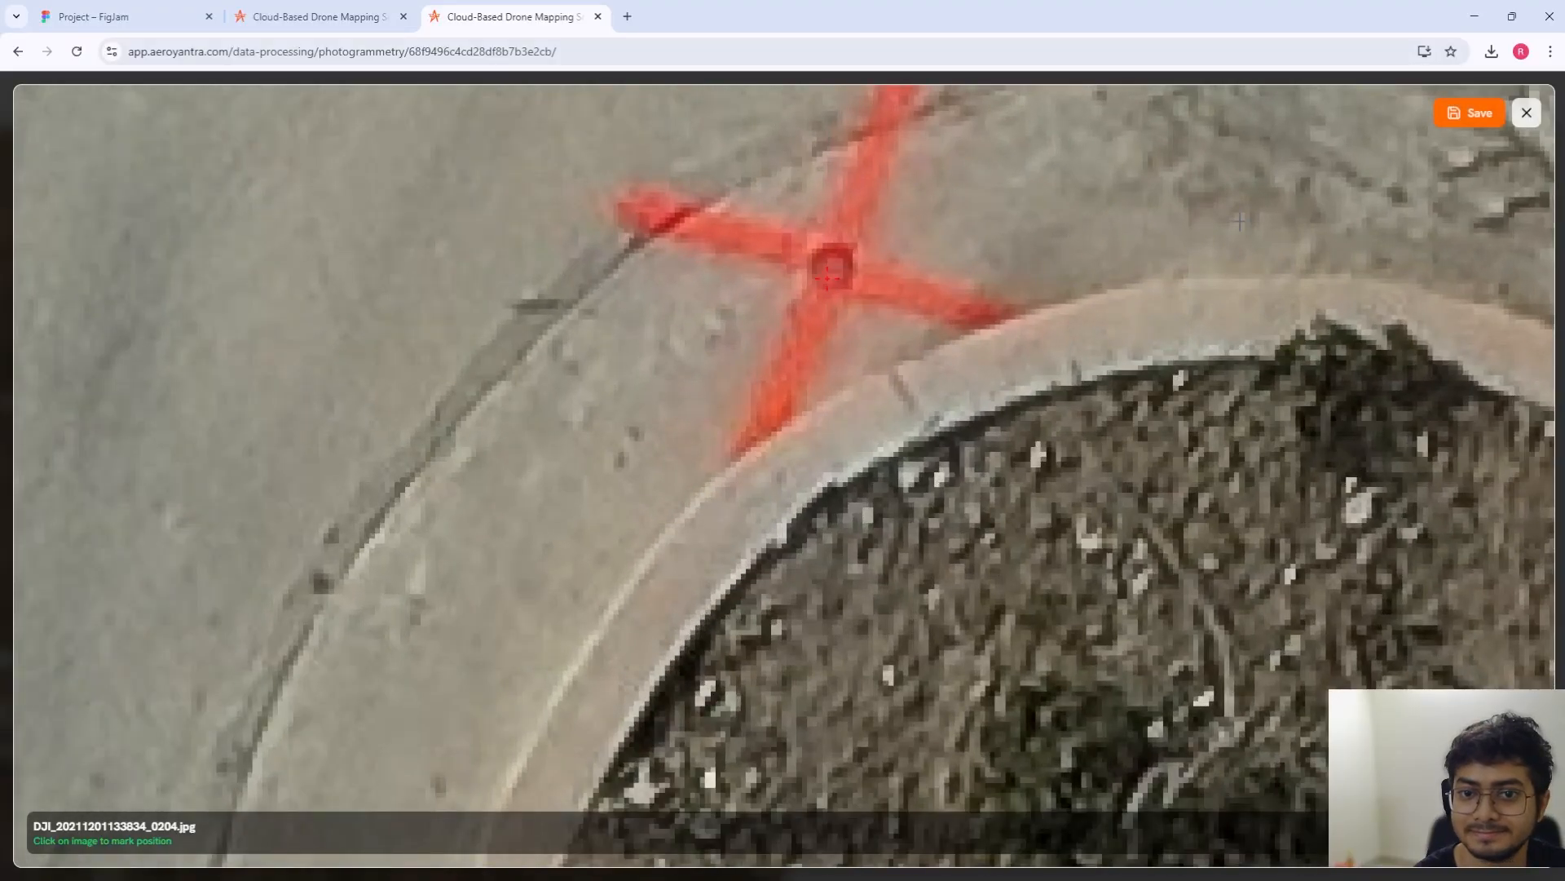
{"action": "left_click", "coordinate": [1467, 114]}
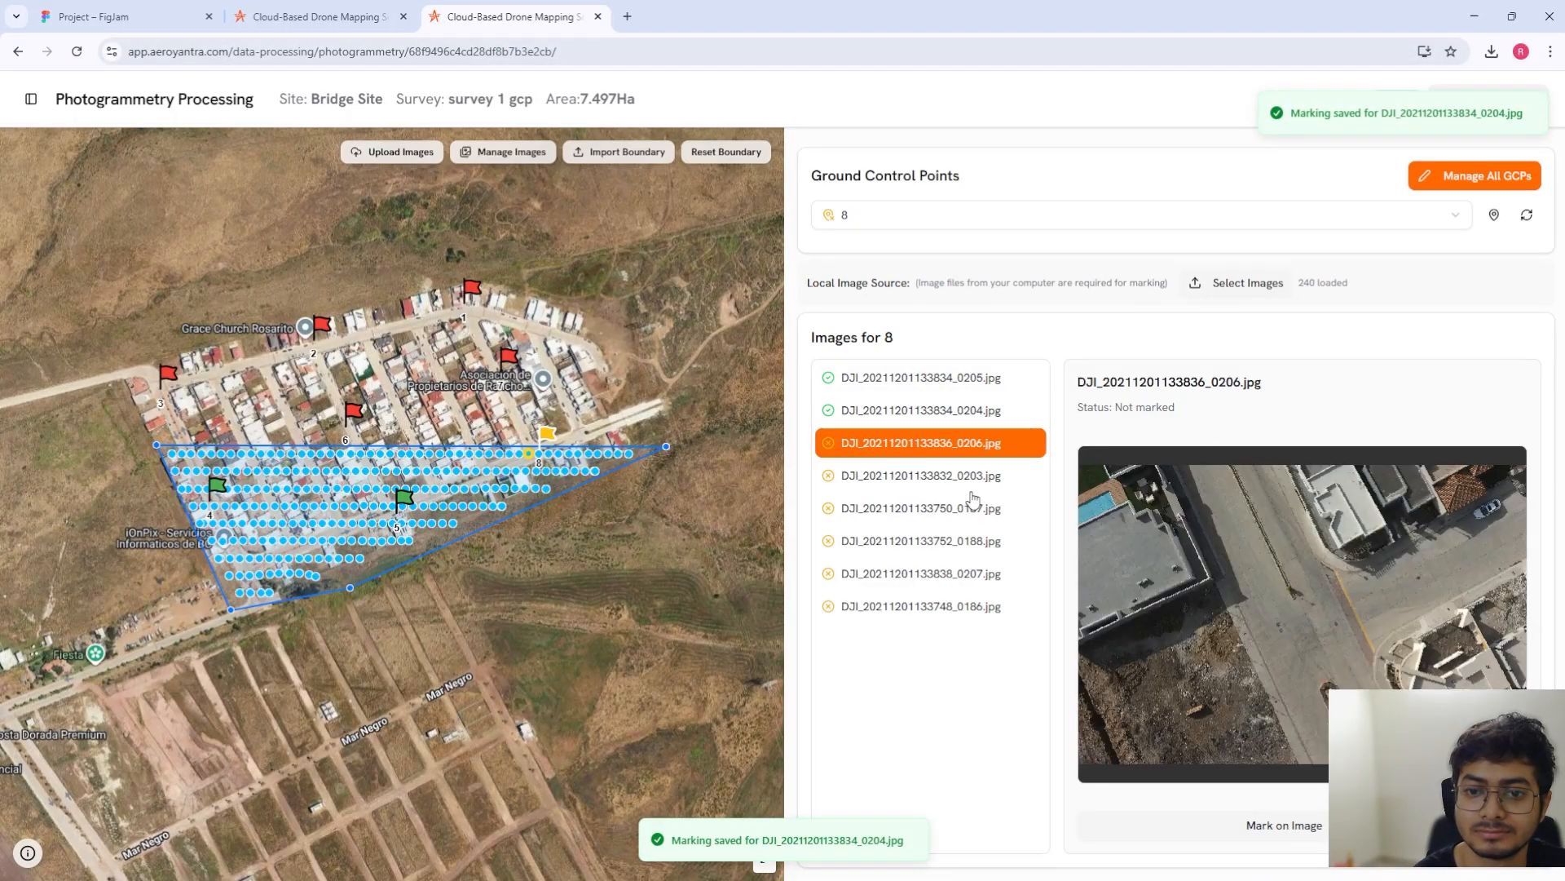
{"action": "left_click", "coordinate": [1324, 836]}
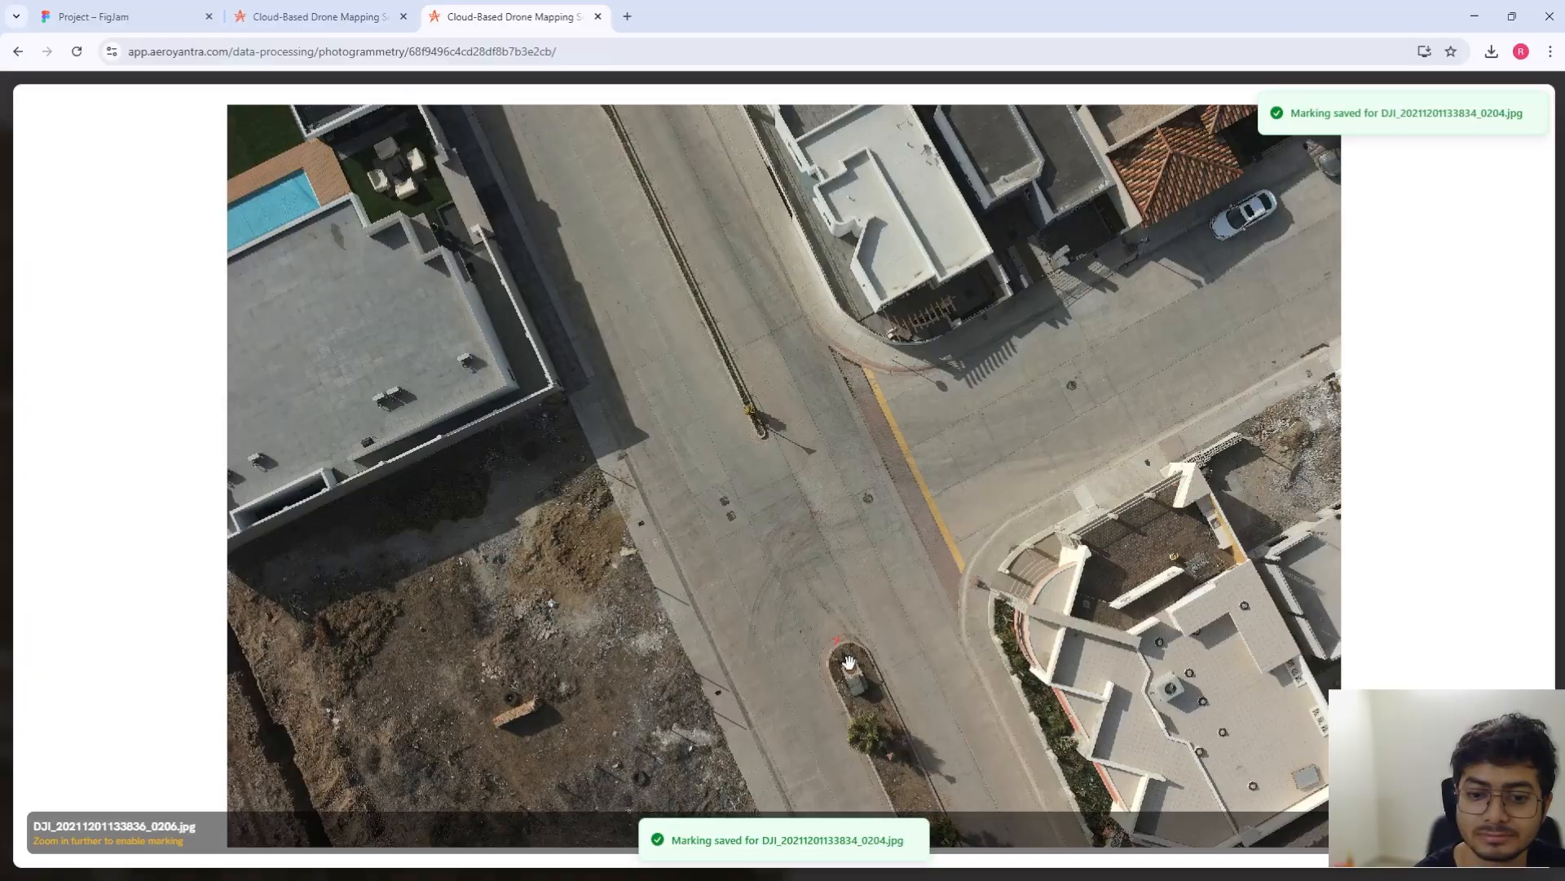
{"action": "scroll", "coordinate": [839, 620], "scroll_direction": "up", "scroll_amount": 5}
{"action": "scroll", "coordinate": [831, 626], "scroll_direction": "up", "scroll_amount": 6}
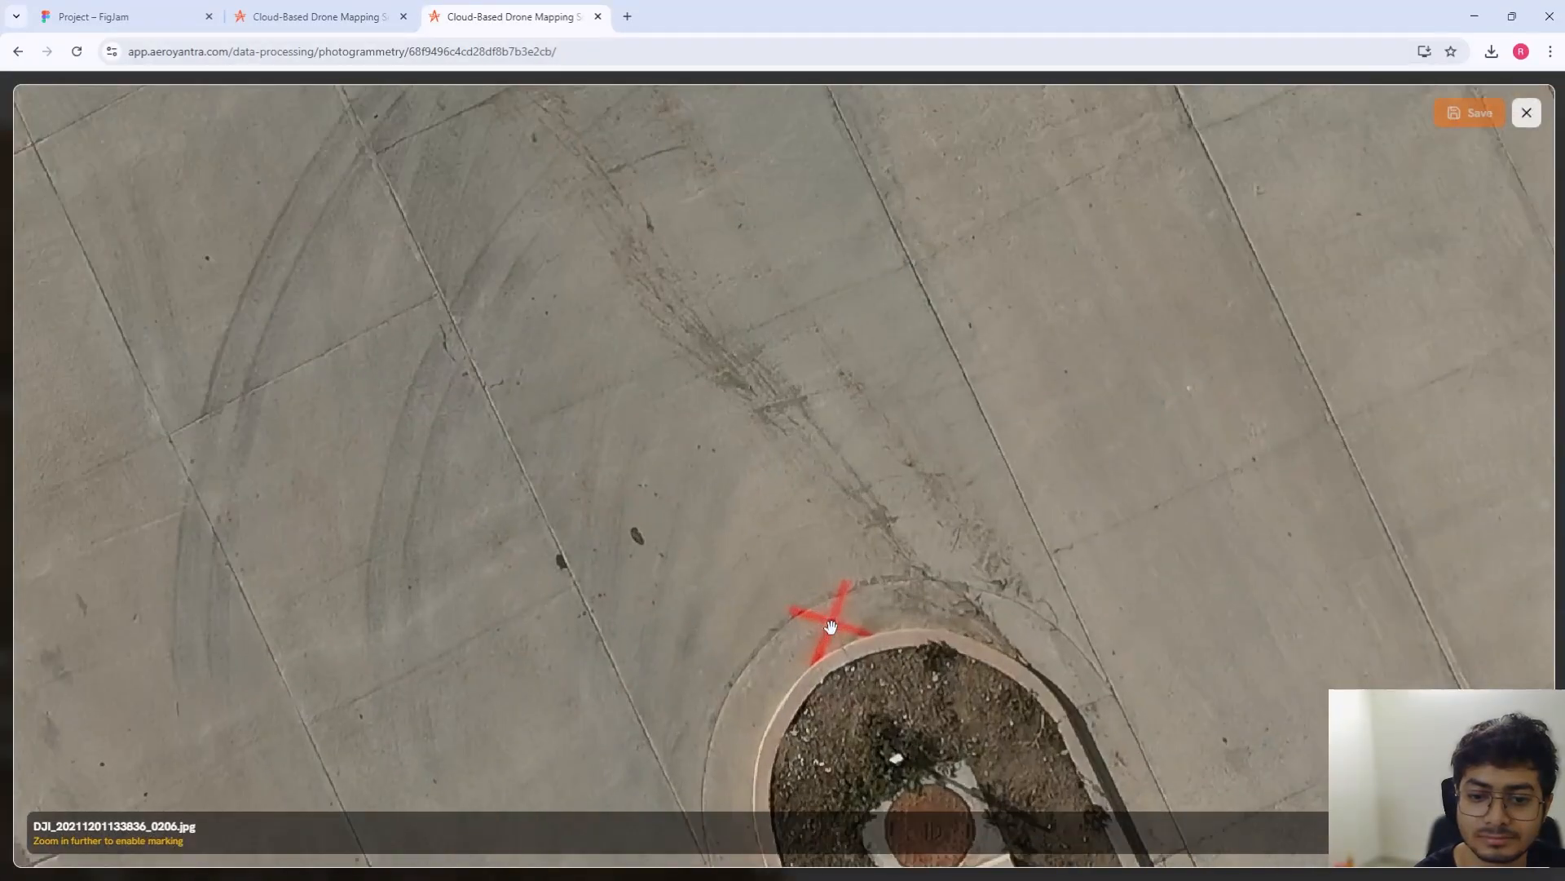
{"action": "scroll", "coordinate": [831, 619], "scroll_direction": "up", "scroll_amount": 2}
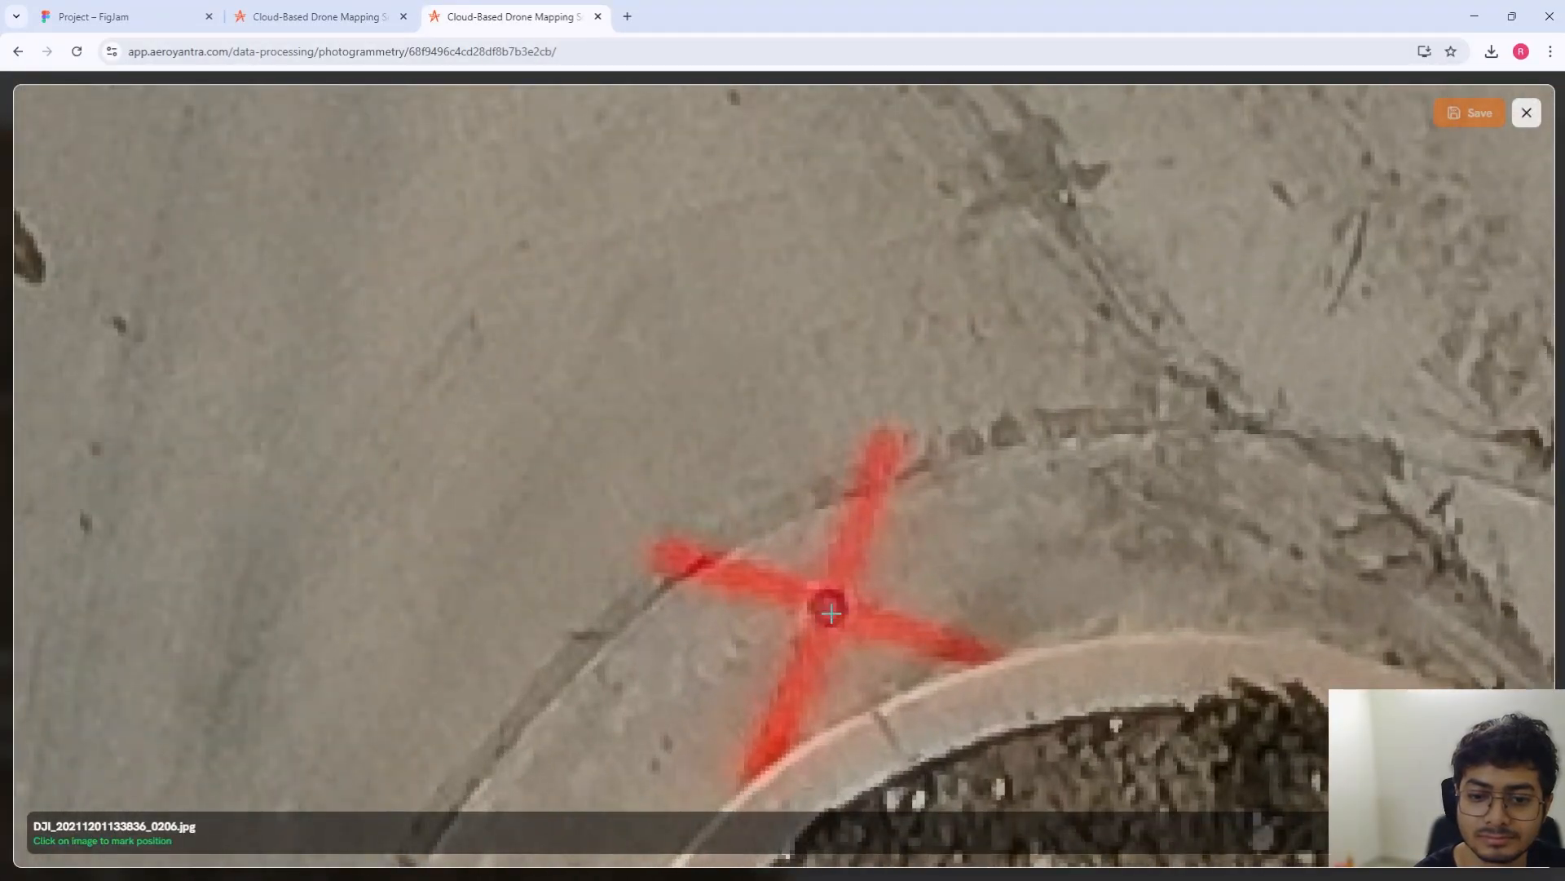
{"action": "left_click", "coordinate": [831, 613]}
{"action": "left_click", "coordinate": [1475, 119]}
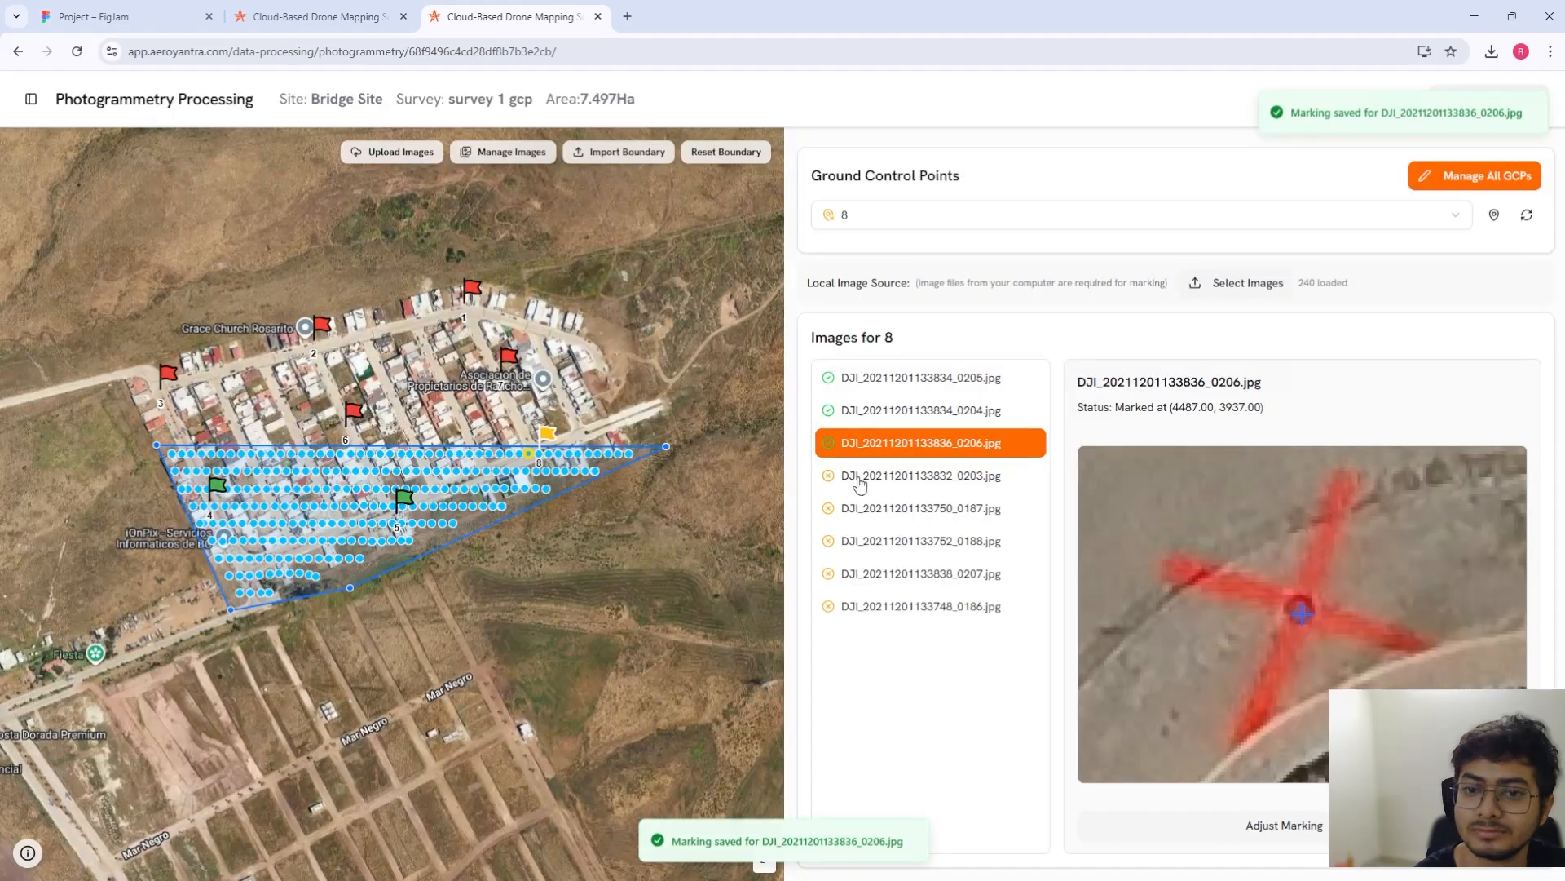
{"action": "left_click", "coordinate": [1221, 826]}
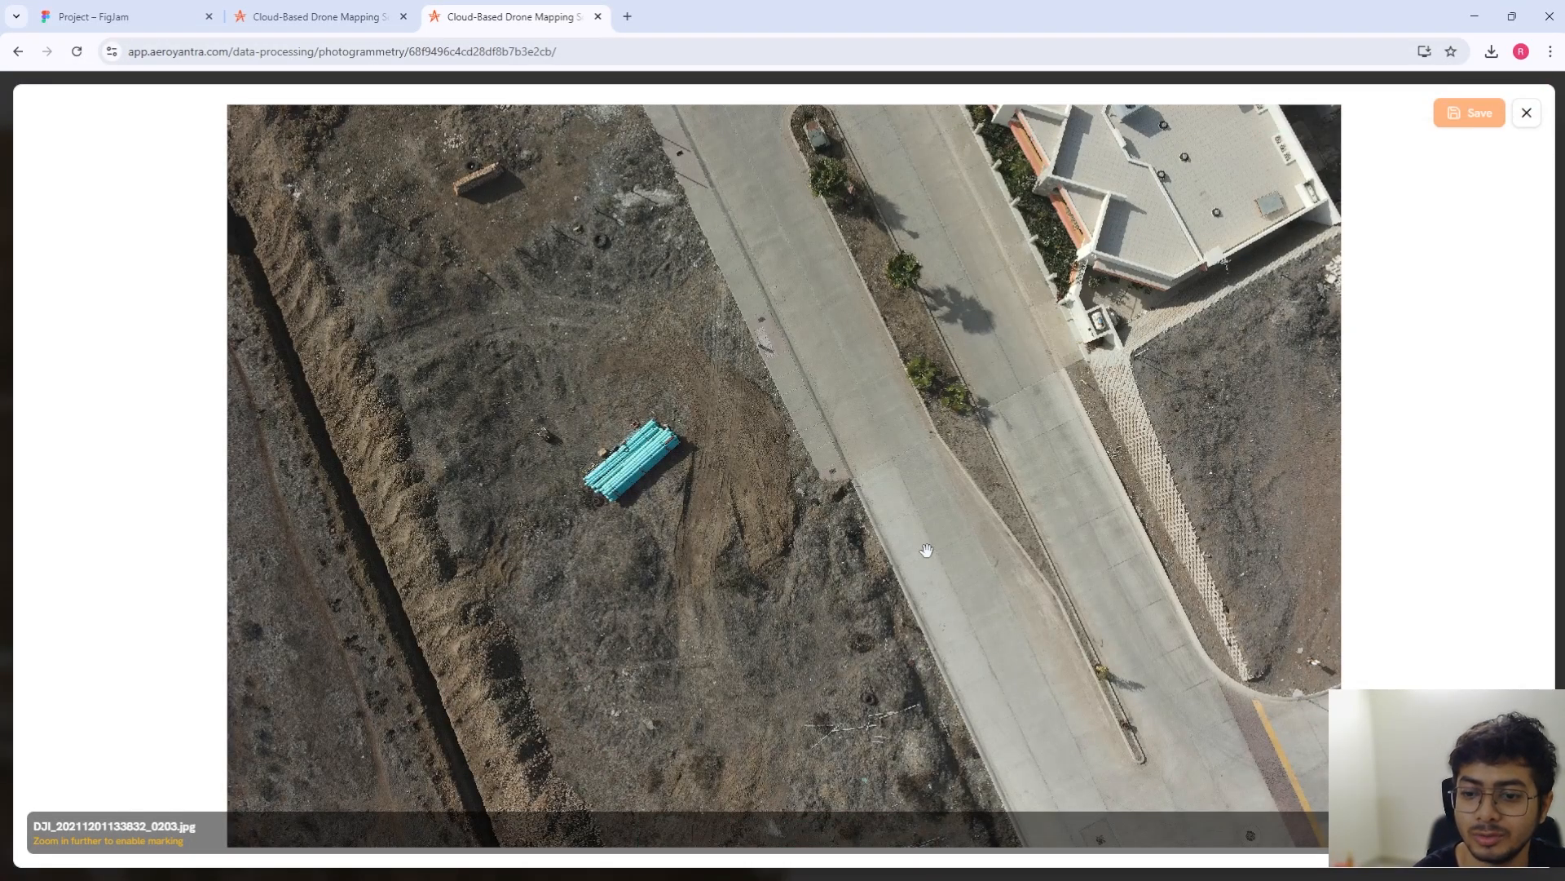
{"action": "scroll", "coordinate": [927, 588], "scroll_direction": "down", "scroll_amount": 1}
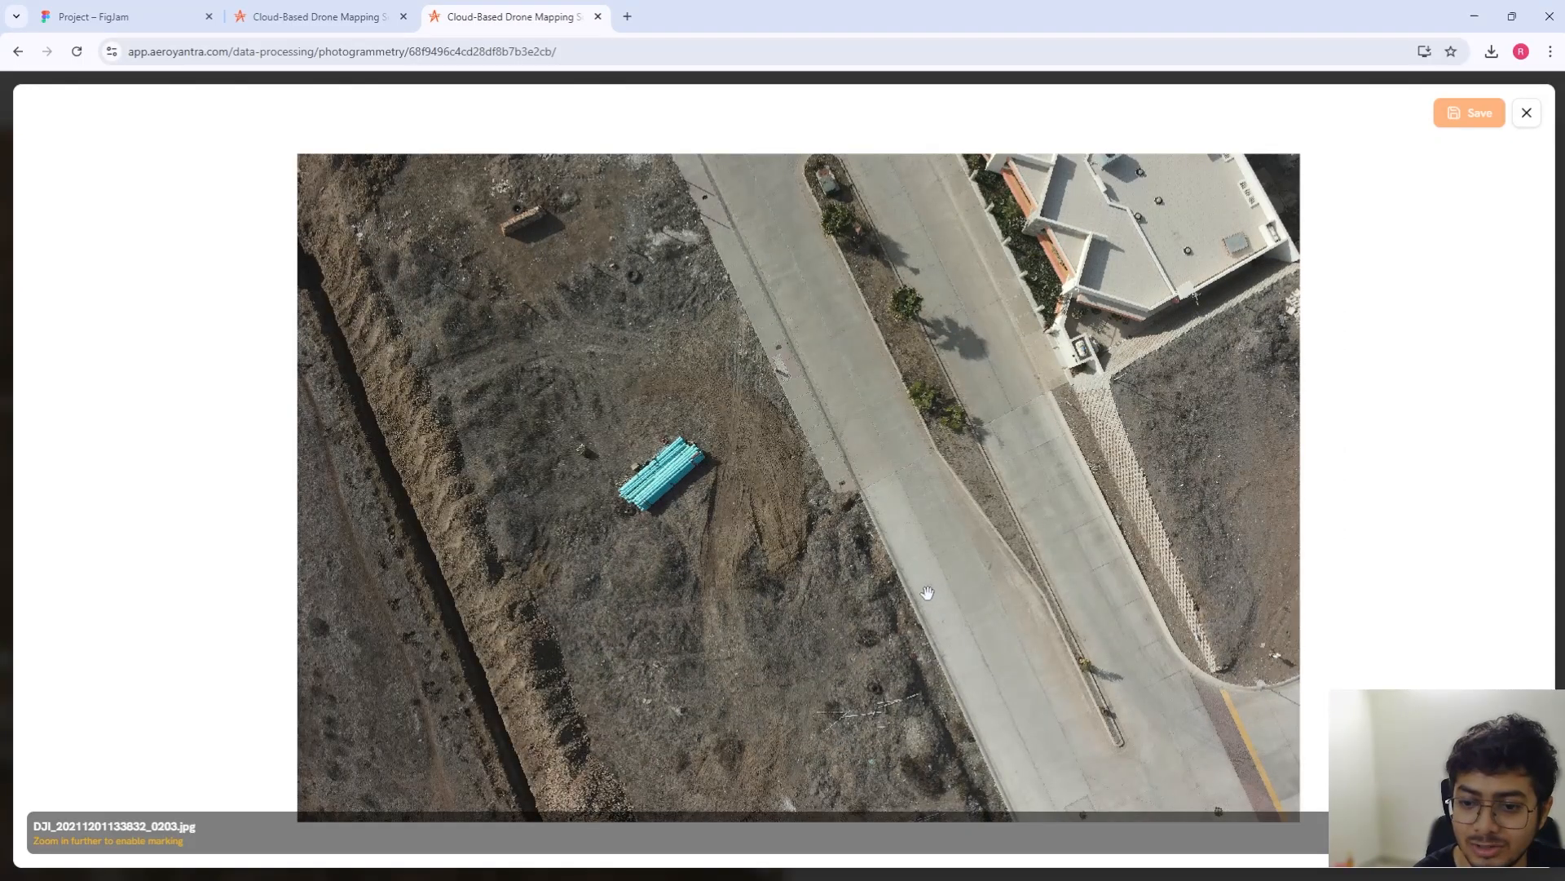
{"action": "left_click", "coordinate": [1525, 113]}
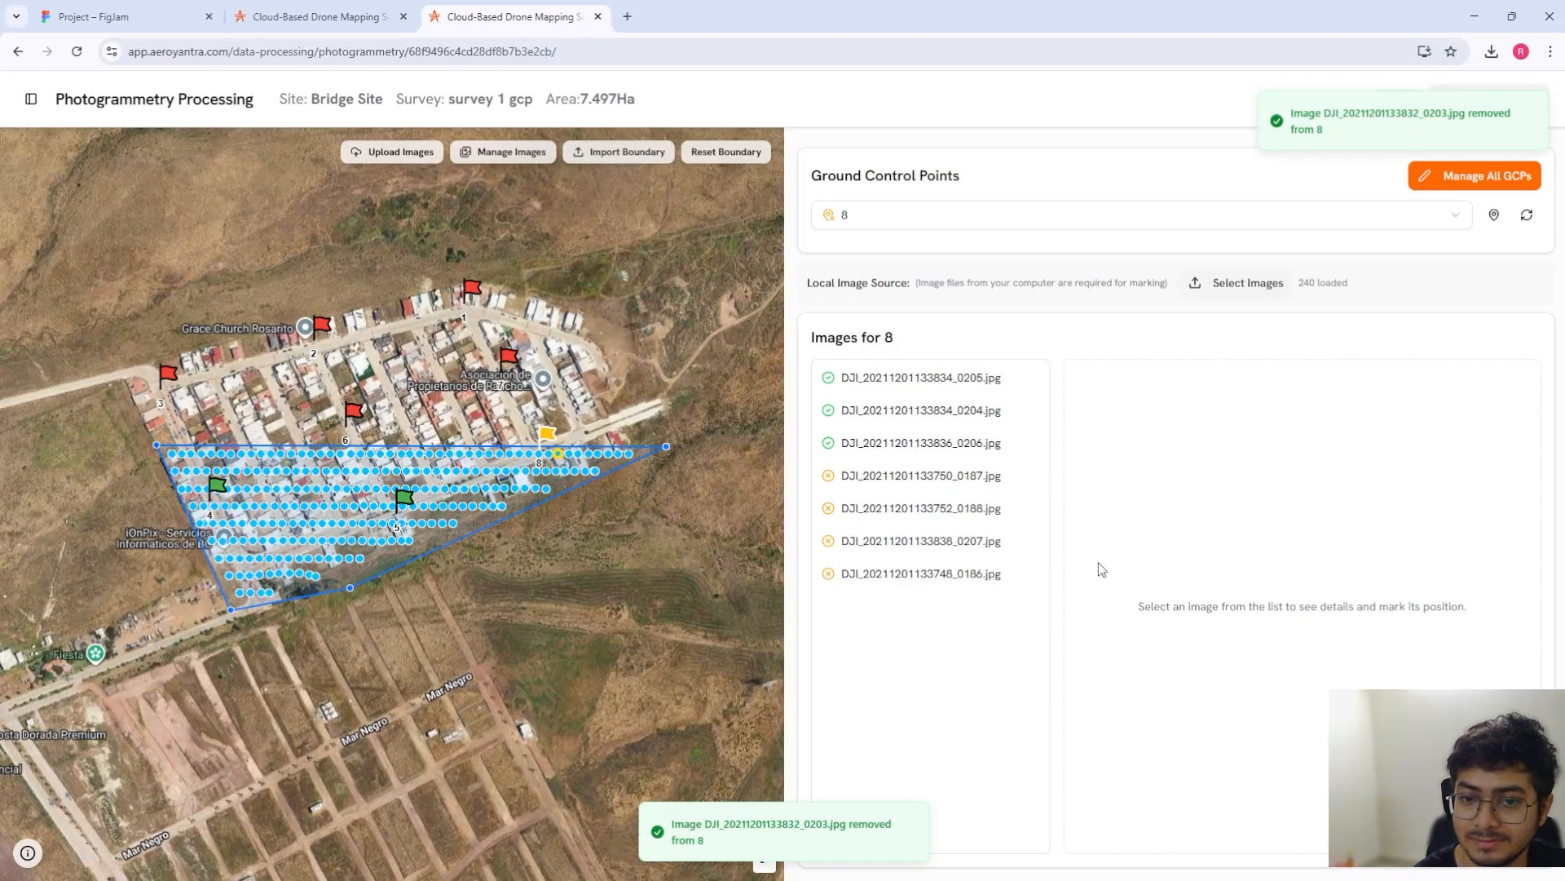
{"action": "left_click", "coordinate": [957, 477]}
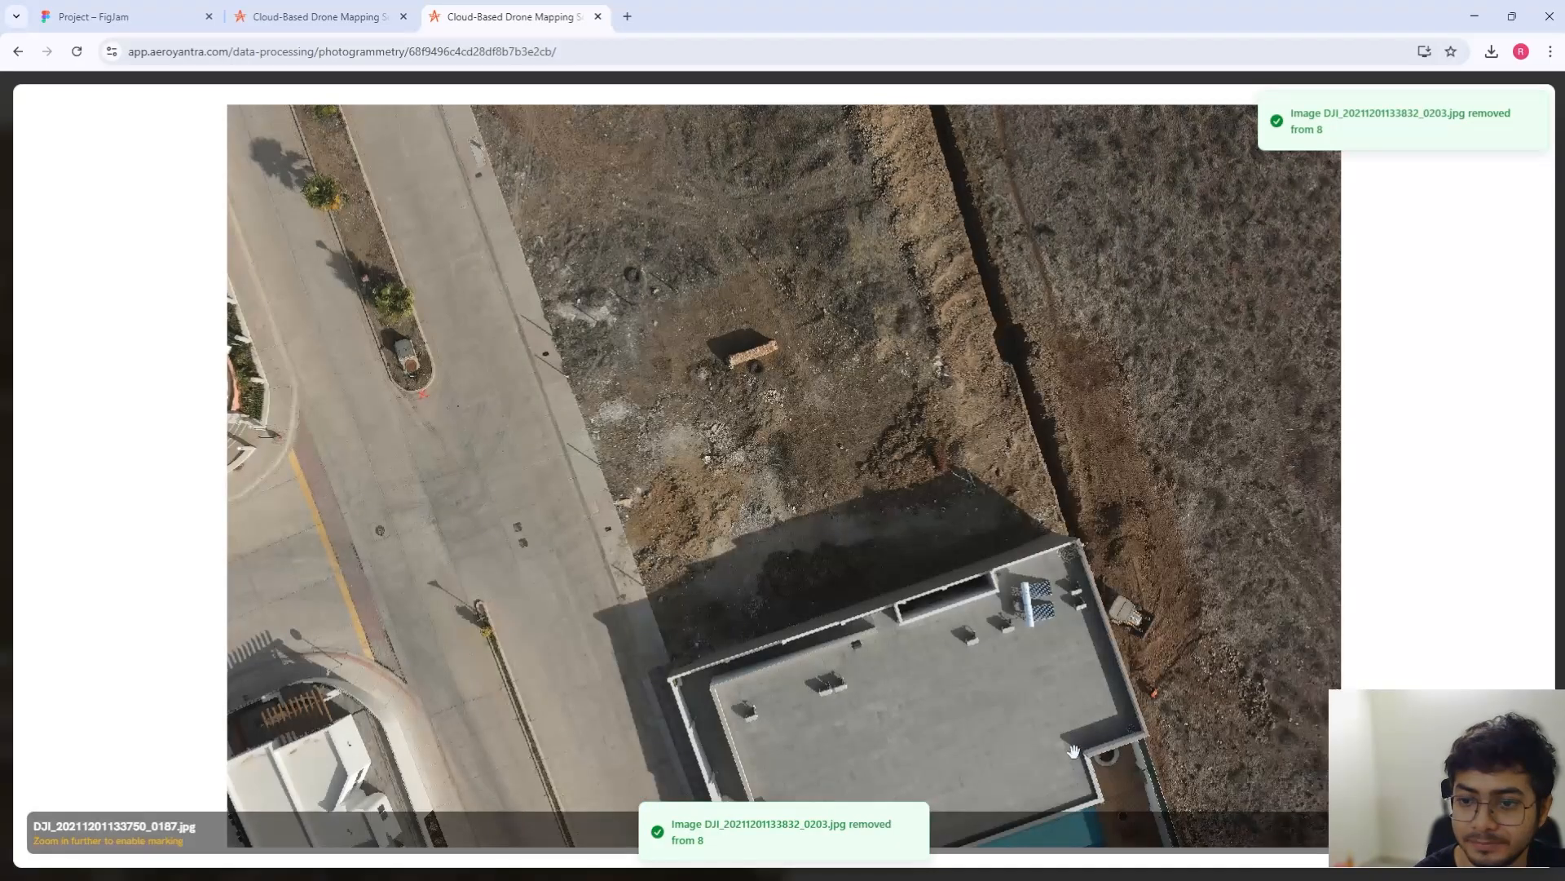
{"action": "left_click", "coordinate": [1298, 834]}
{"action": "scroll", "coordinate": [379, 367], "scroll_direction": "up", "scroll_amount": 2}
{"action": "scroll", "coordinate": [382, 364], "scroll_direction": "up", "scroll_amount": 5}
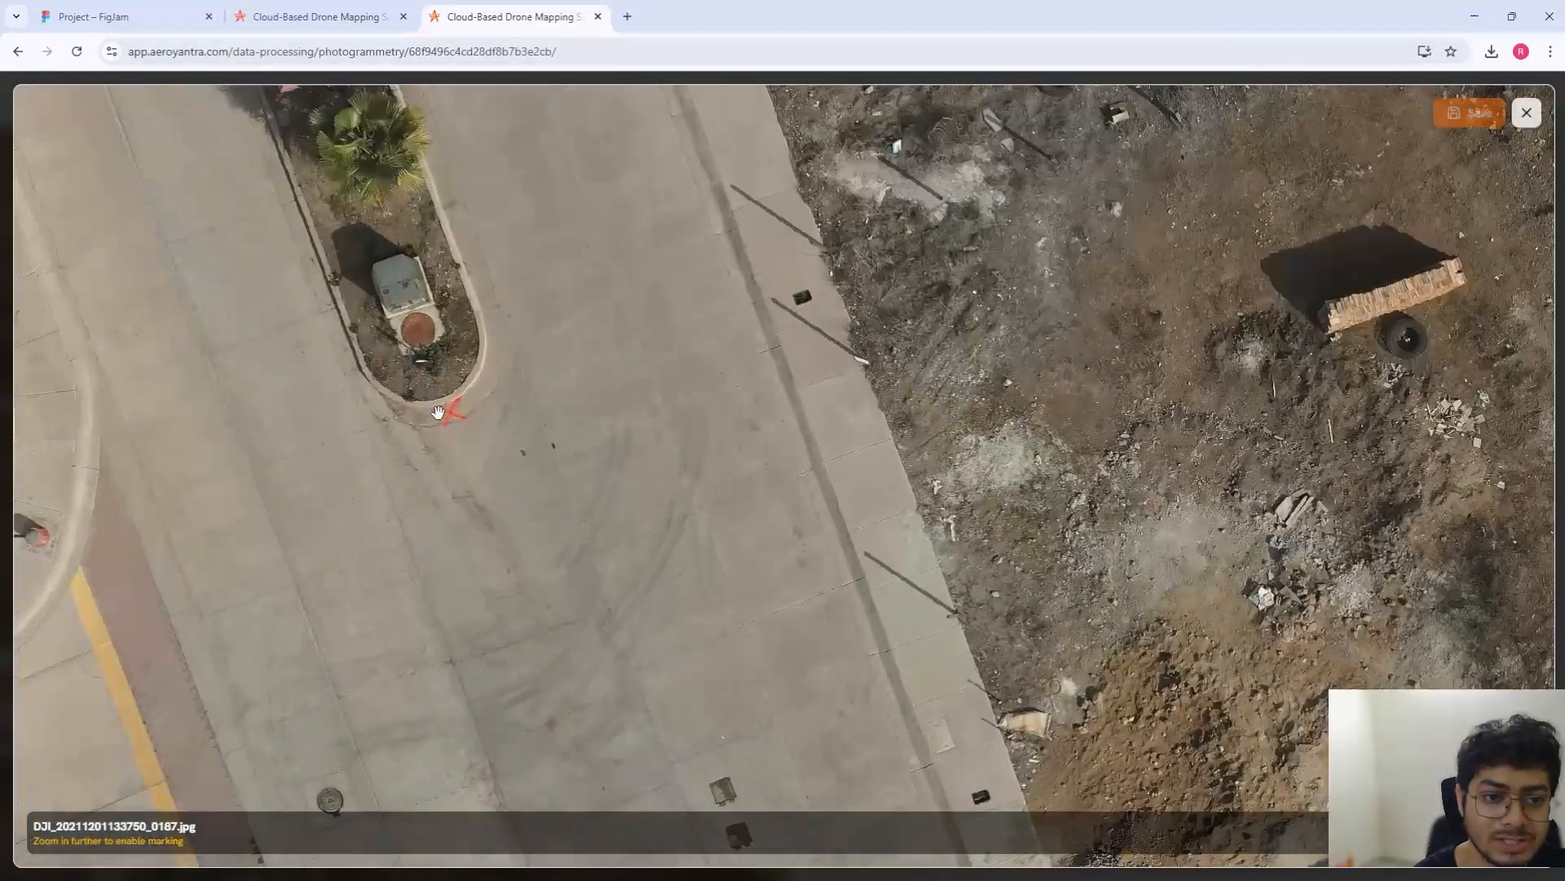
{"action": "scroll", "coordinate": [444, 413], "scroll_direction": "up", "scroll_amount": 5}
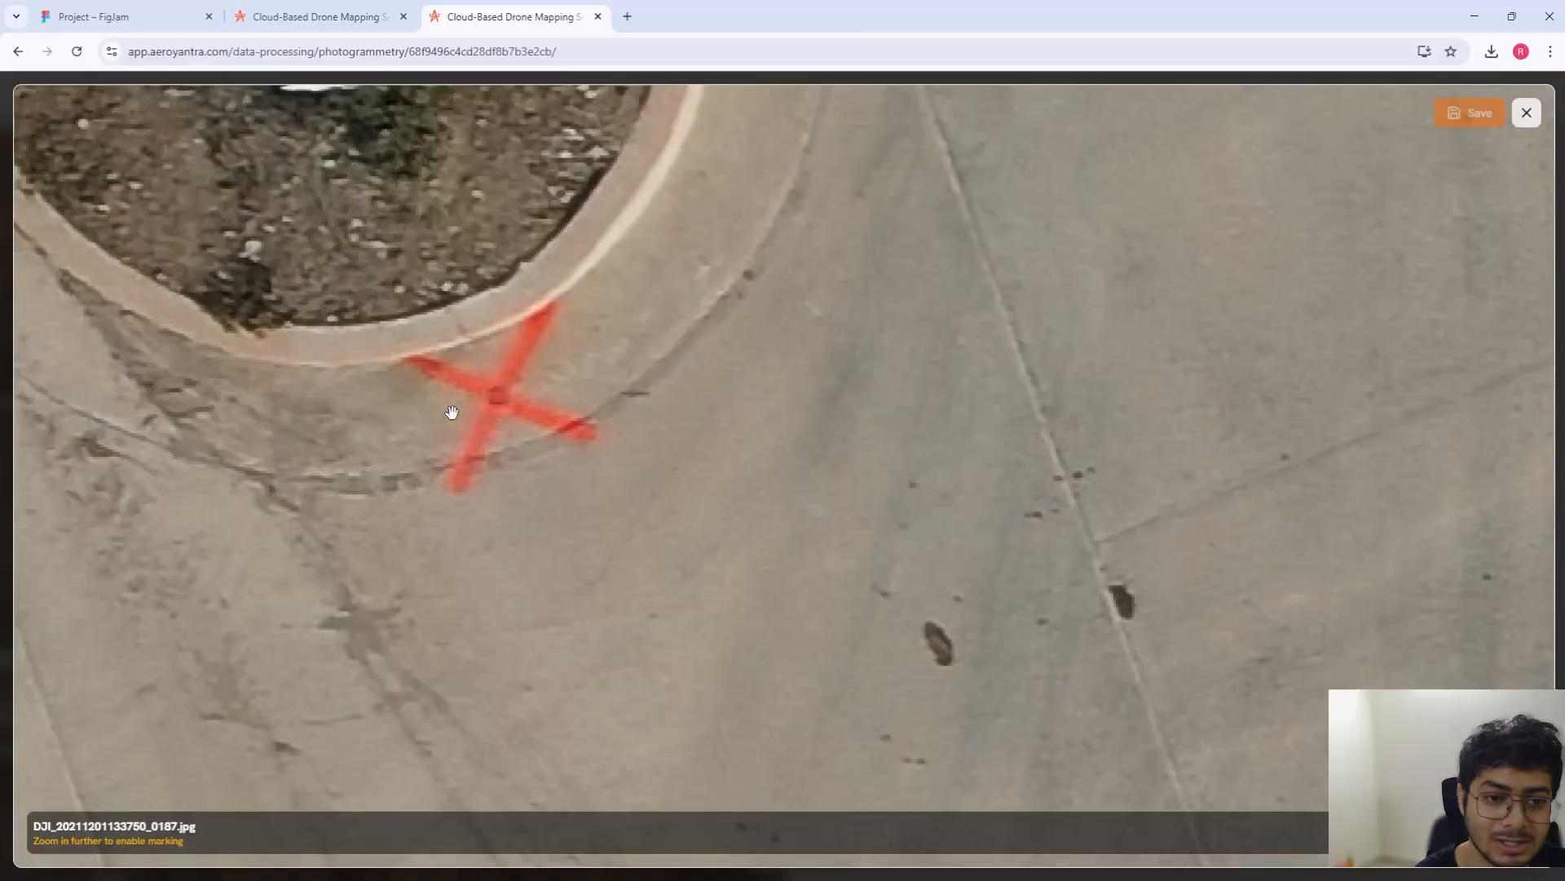
{"action": "left_click", "coordinate": [552, 378]}
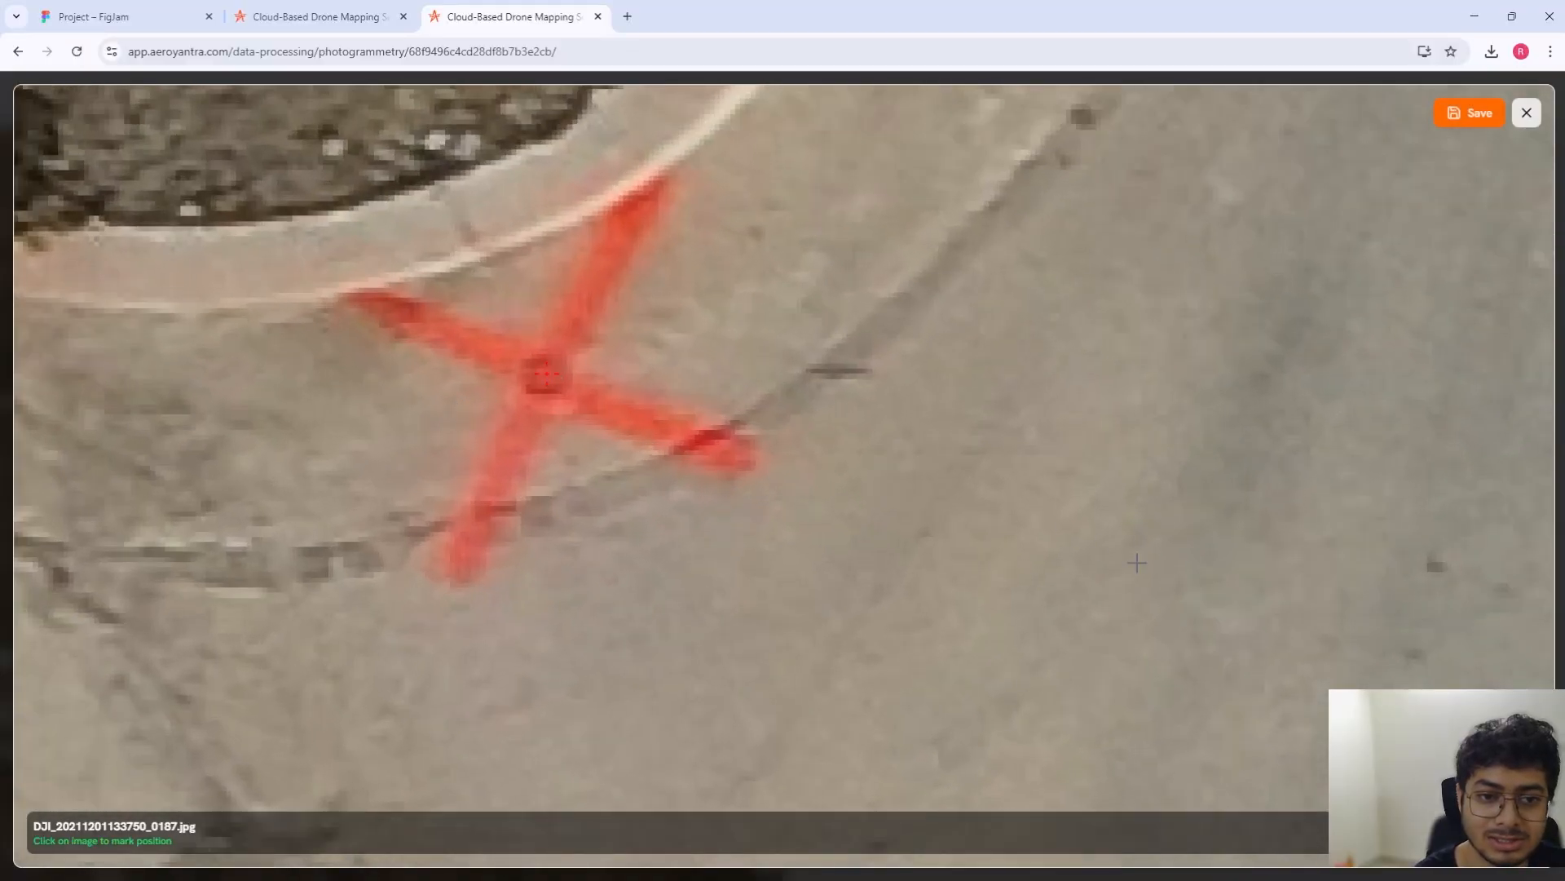
{"action": "left_click", "coordinate": [1467, 113]}
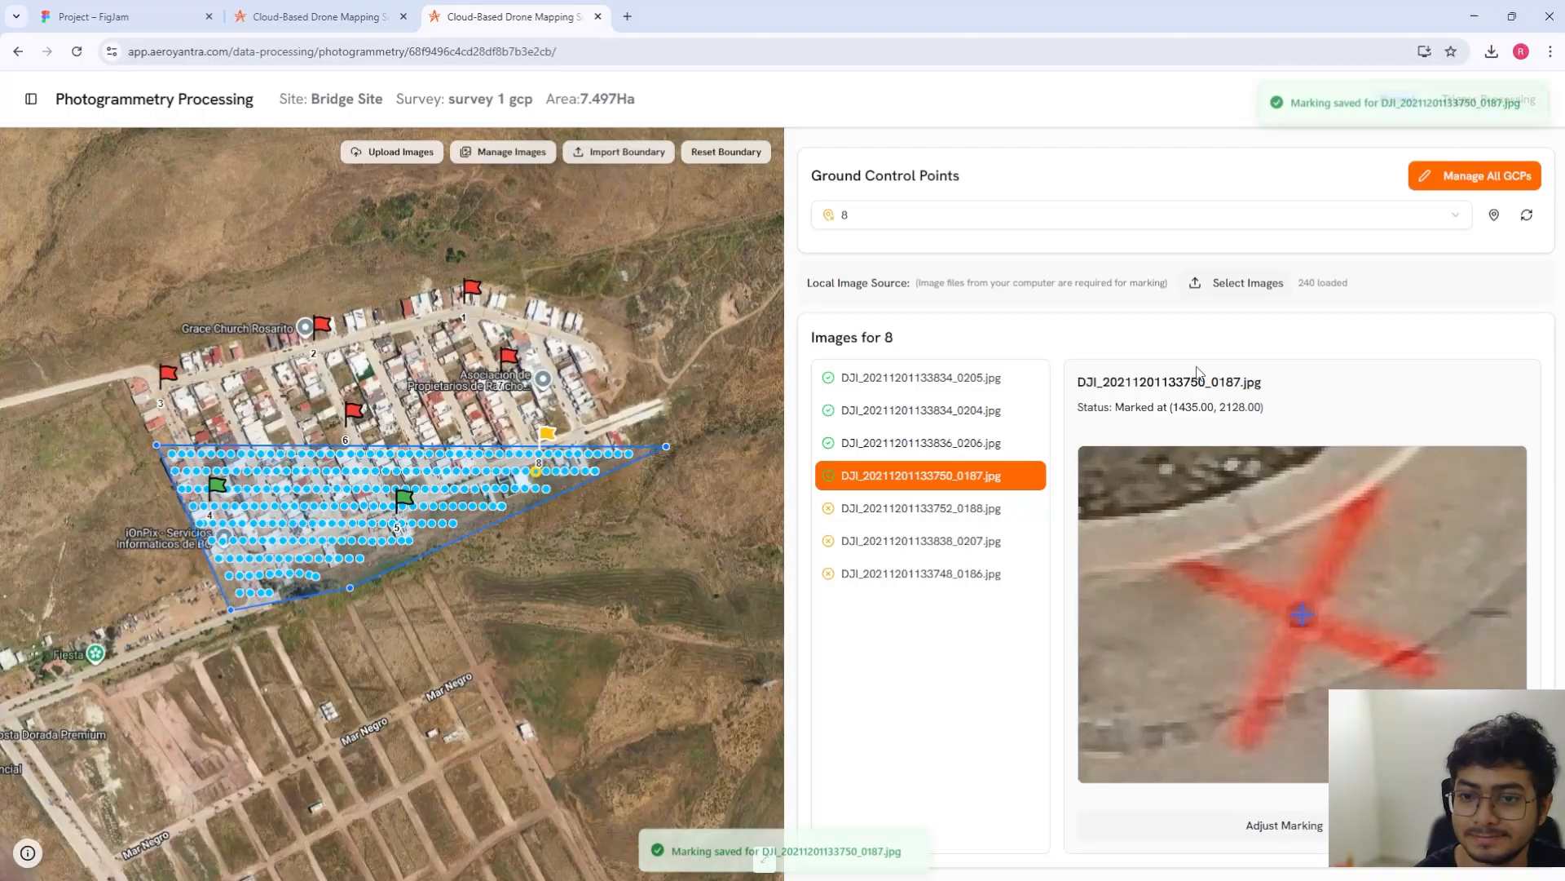
{"action": "left_click", "coordinate": [950, 510]}
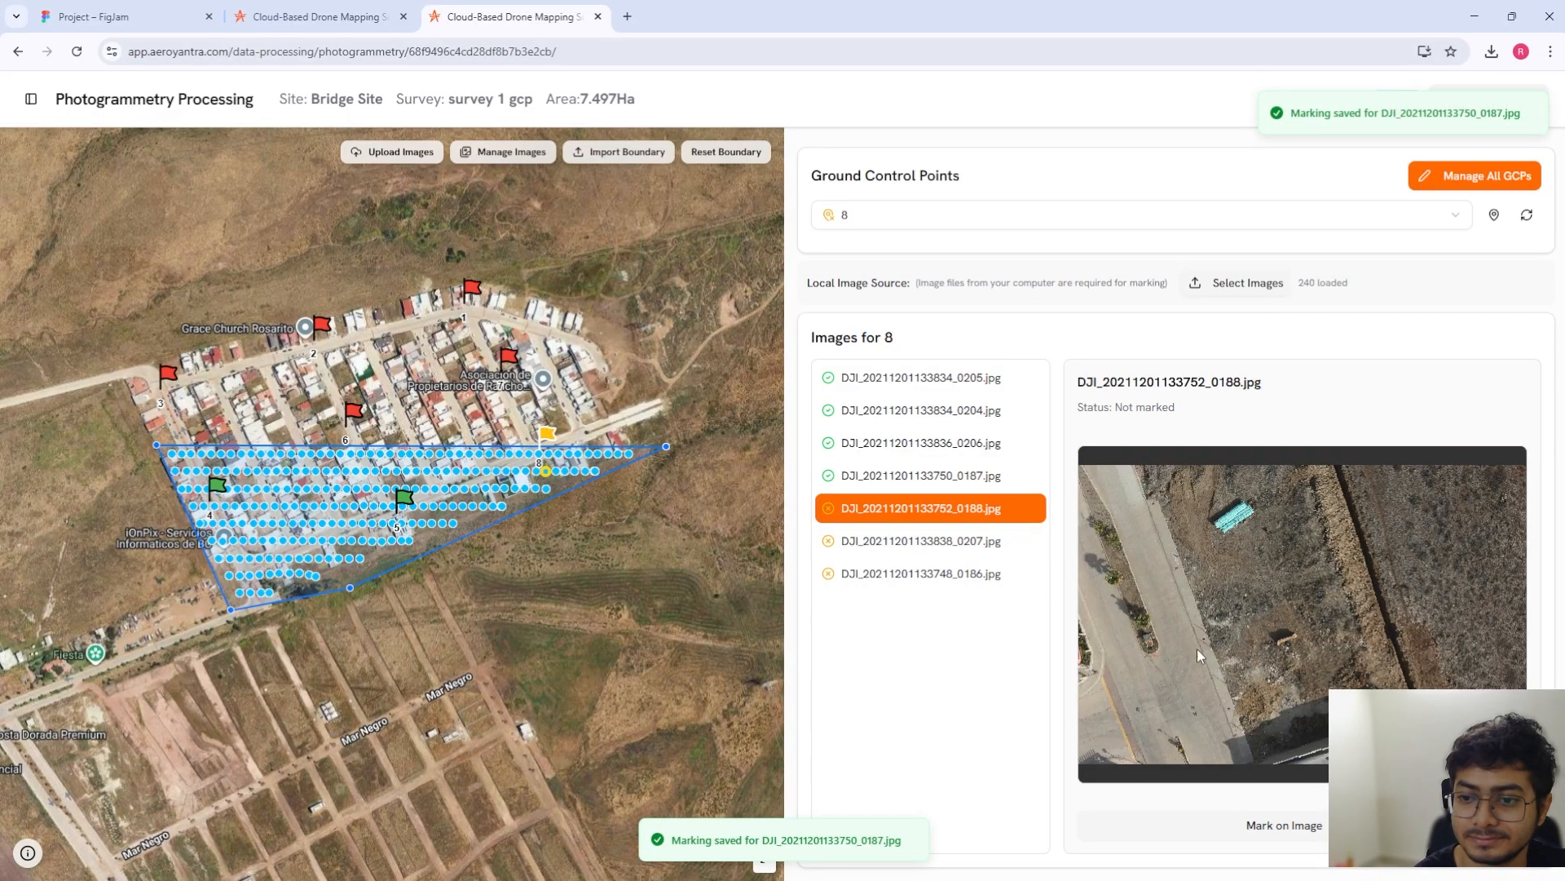
{"action": "left_click", "coordinate": [1292, 826]}
{"action": "scroll", "coordinate": [353, 571], "scroll_direction": "up", "scroll_amount": 3}
{"action": "scroll", "coordinate": [353, 571], "scroll_direction": "up", "scroll_amount": 6}
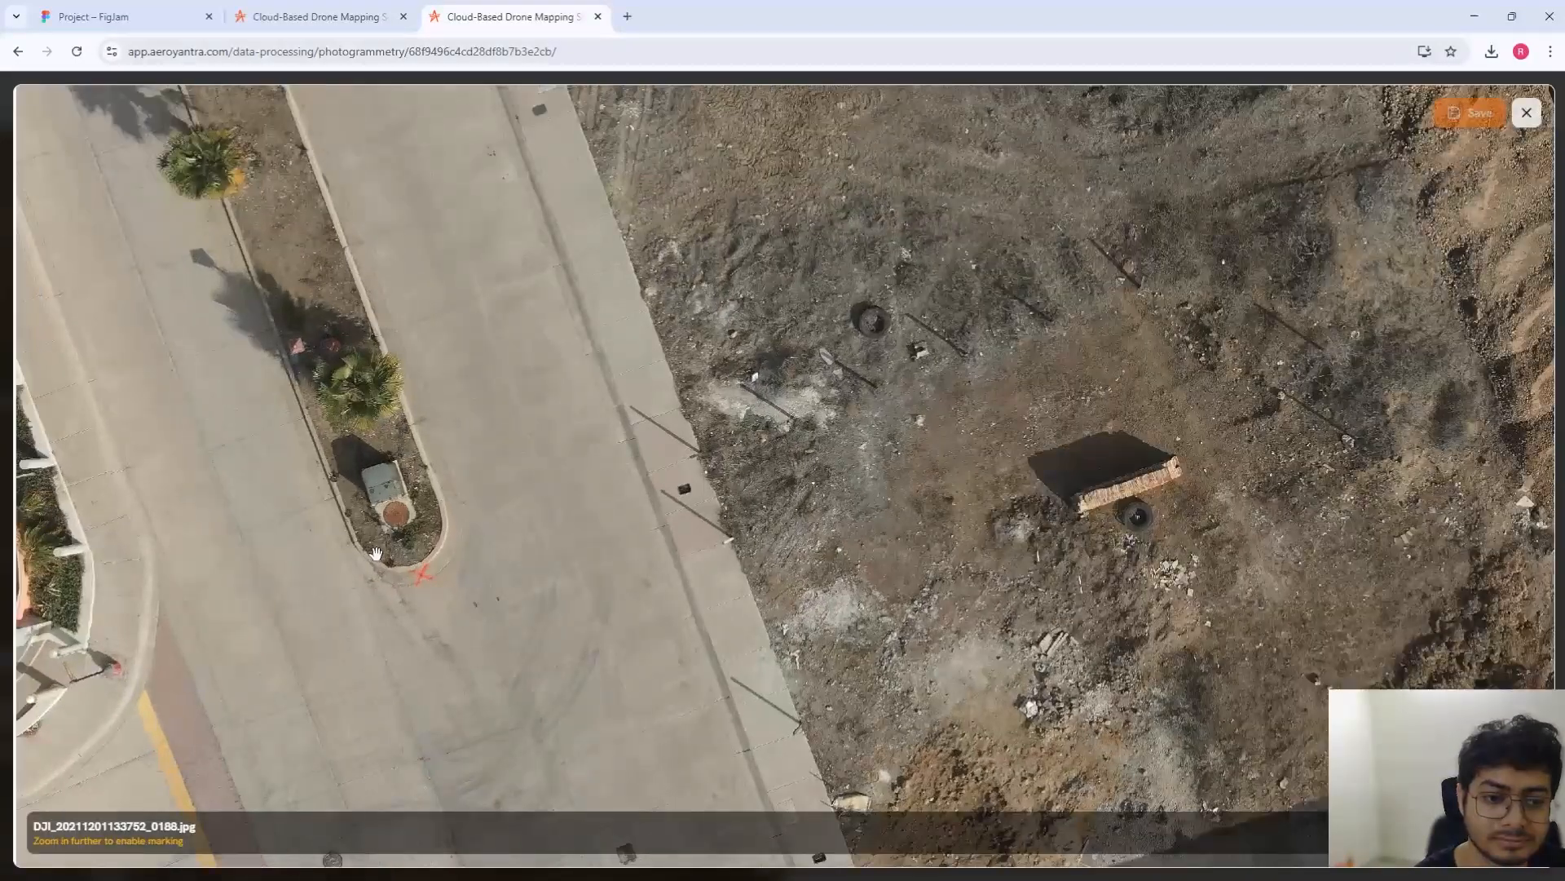
{"action": "scroll", "coordinate": [453, 595], "scroll_direction": "up", "scroll_amount": 4}
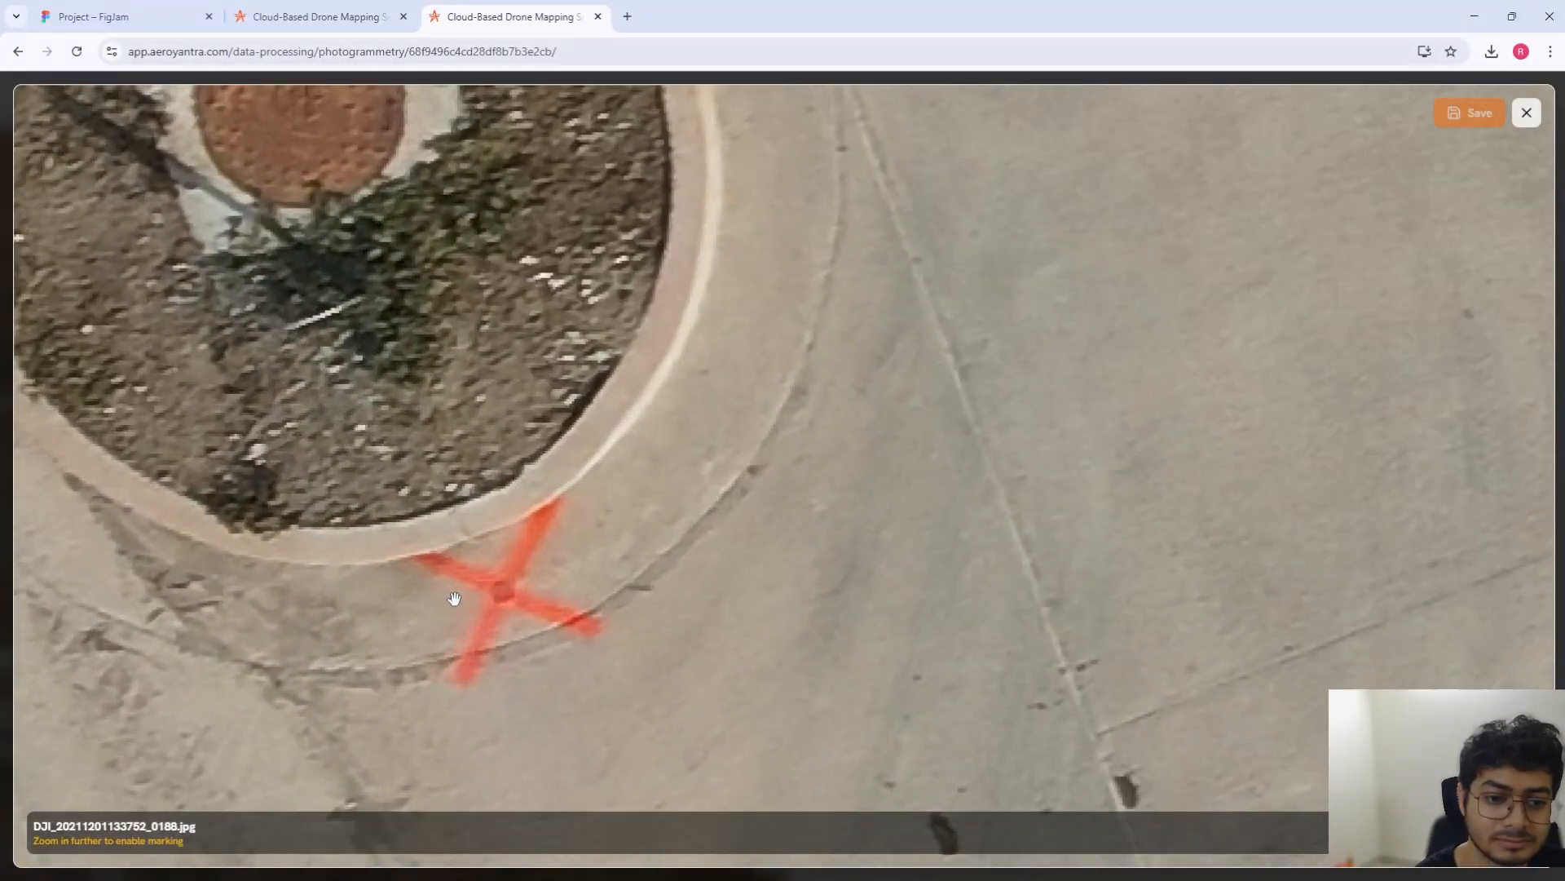
{"action": "left_click", "coordinate": [517, 586]}
{"action": "scroll", "coordinate": [517, 586], "scroll_direction": "up", "scroll_amount": 3}
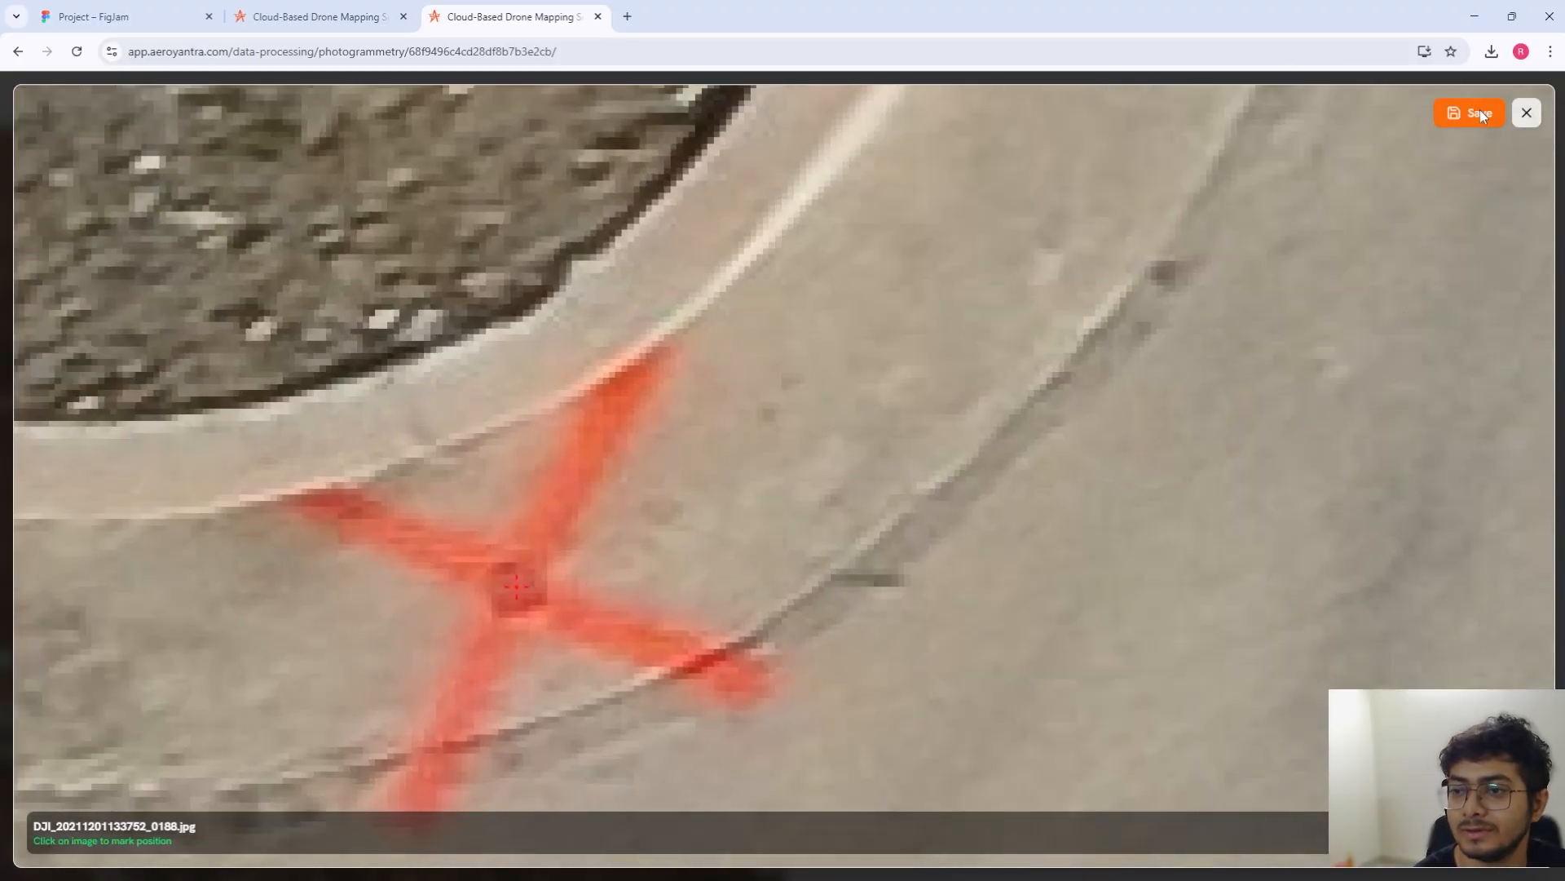
{"action": "left_click", "coordinate": [1480, 113]}
{"action": "left_click", "coordinate": [961, 539]}
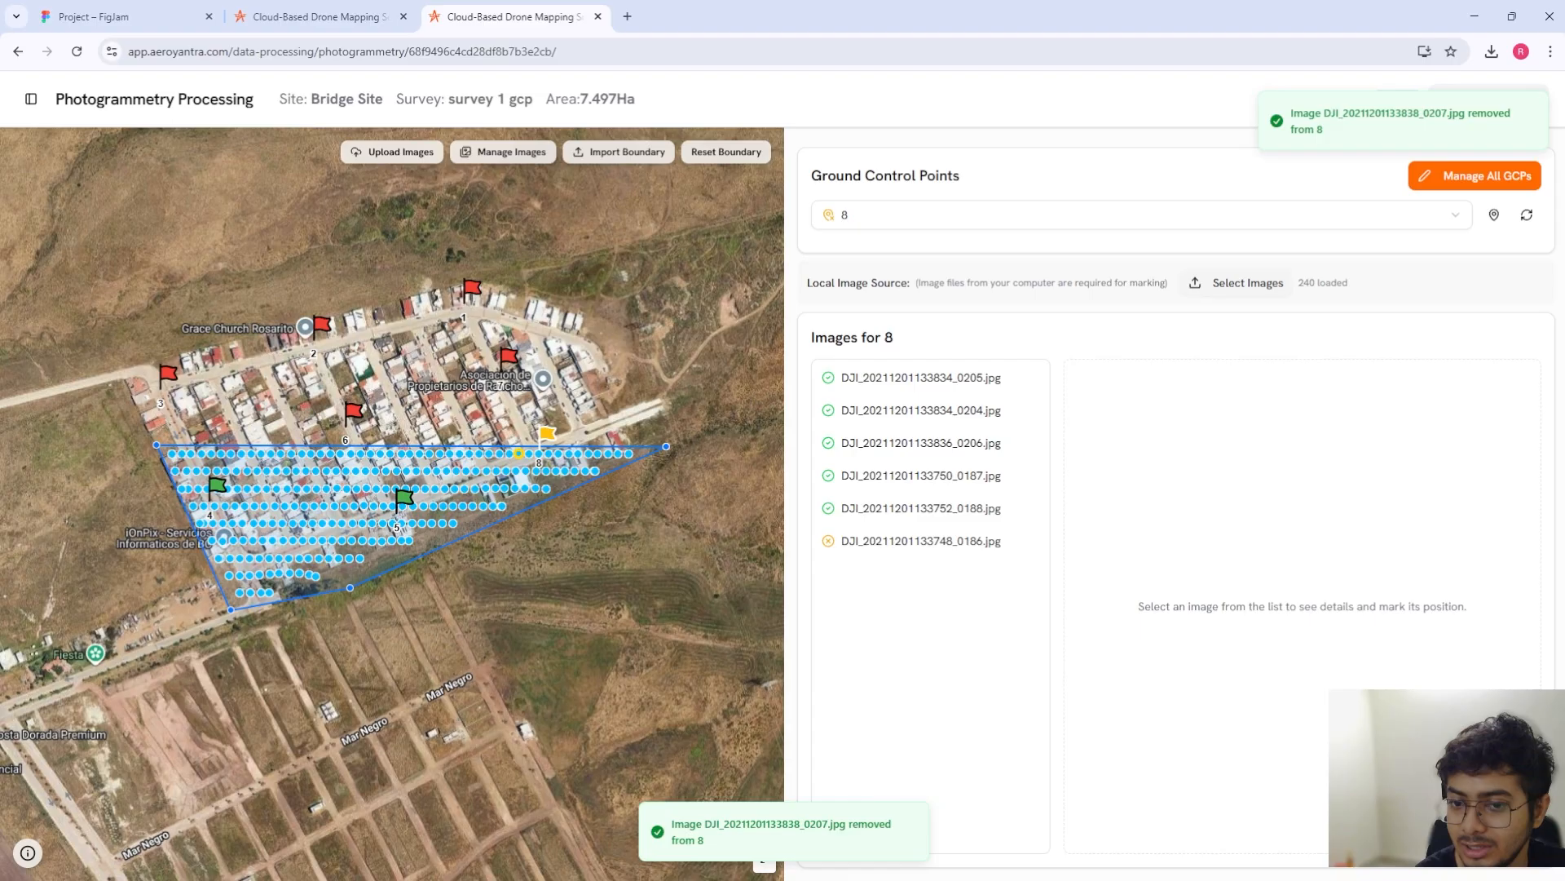
{"action": "left_click", "coordinate": [975, 552]}
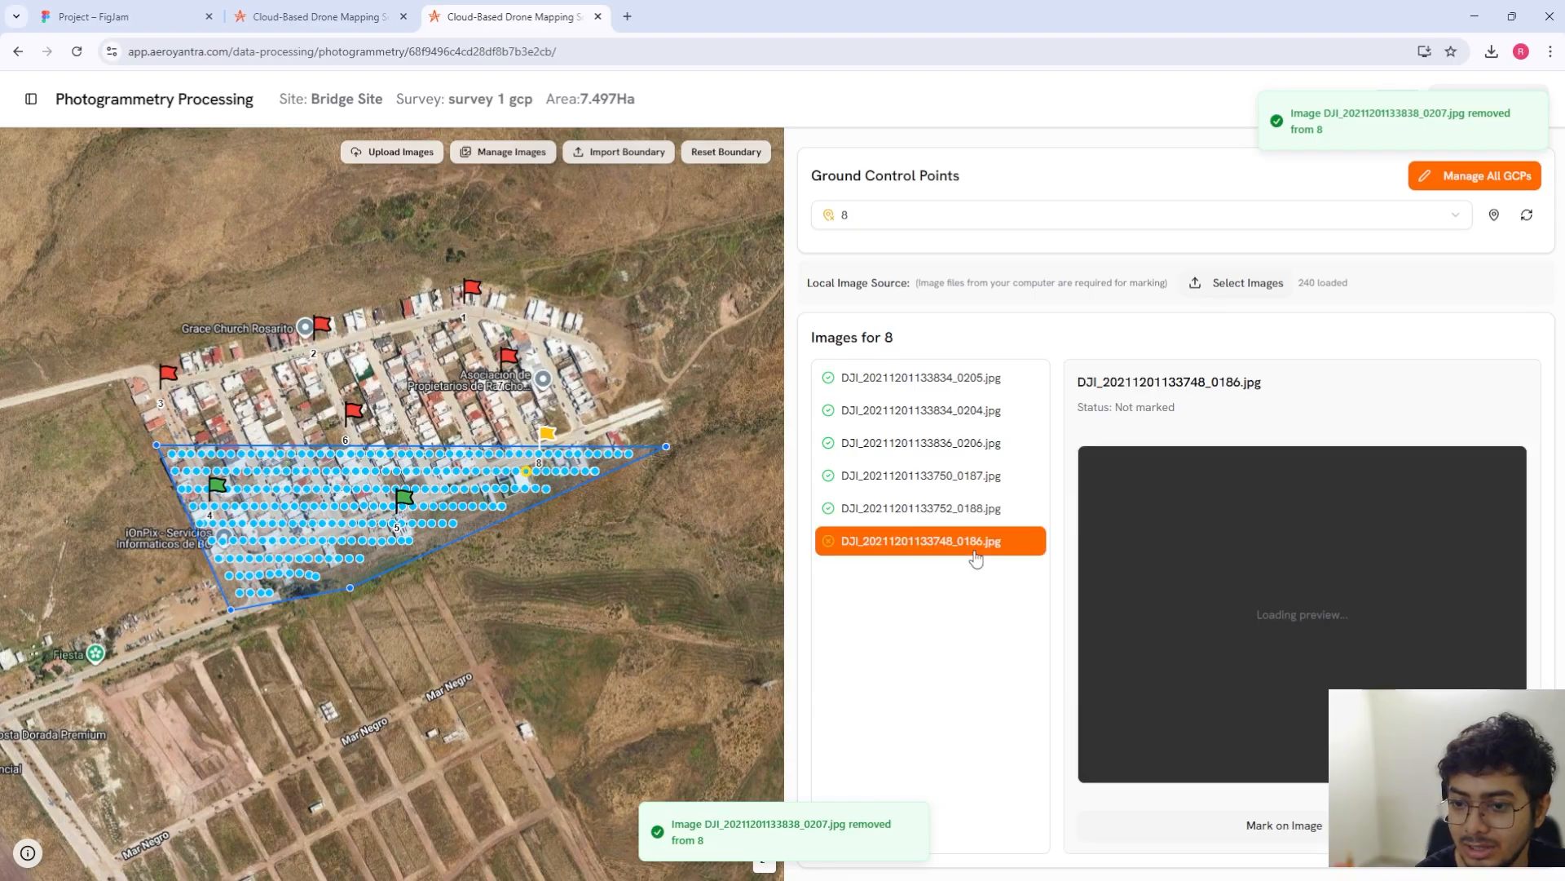
{"action": "left_click", "coordinate": [1256, 825]}
{"action": "scroll", "coordinate": [320, 221], "scroll_direction": "up", "scroll_amount": 6}
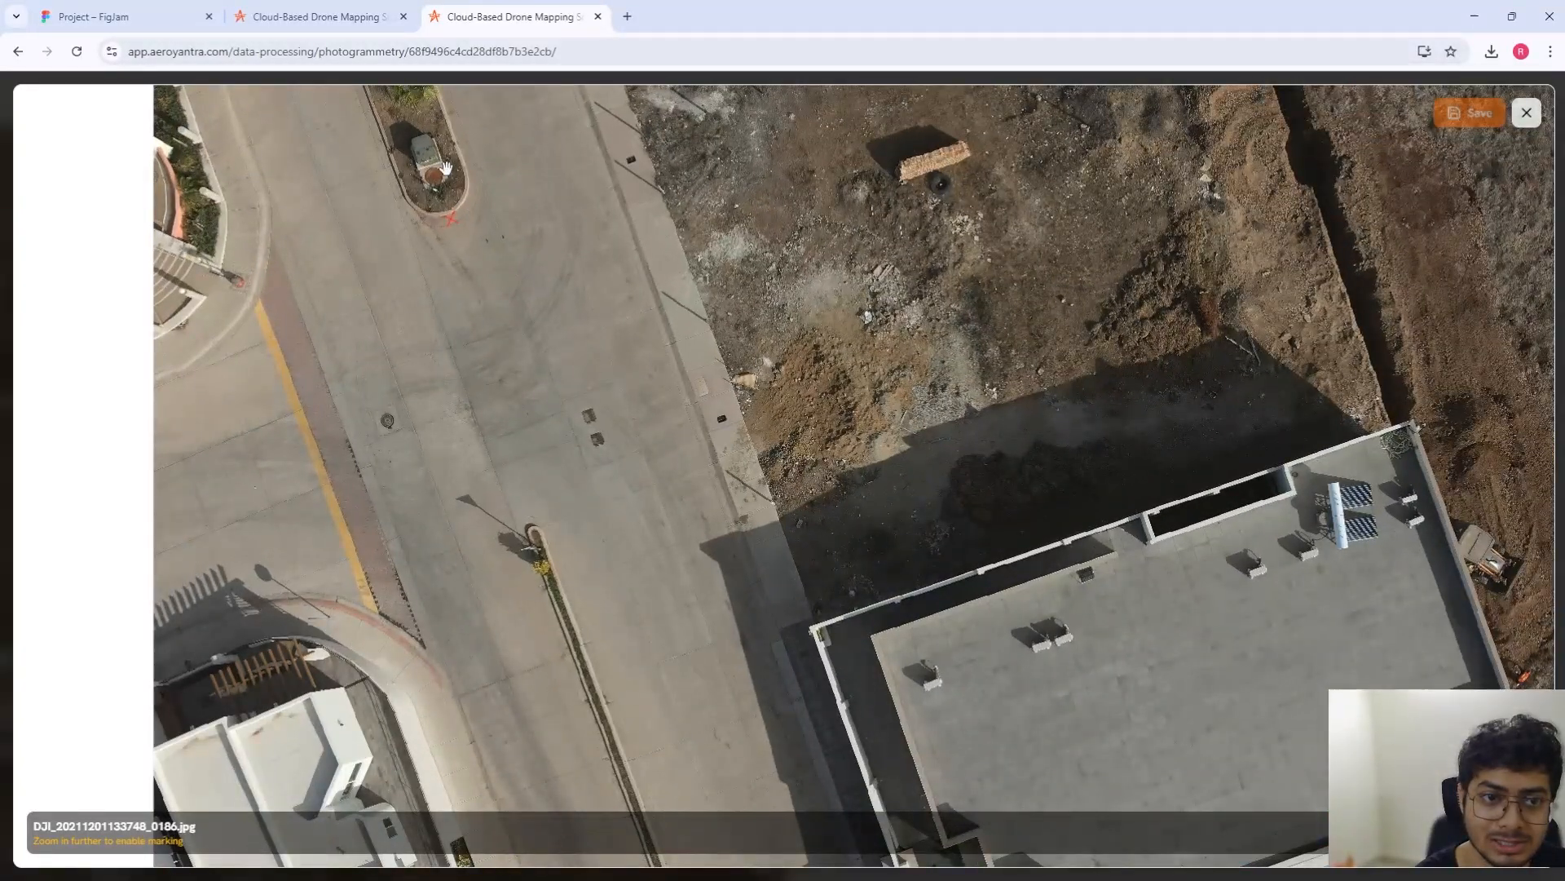
{"action": "scroll", "coordinate": [475, 297], "scroll_direction": "up", "scroll_amount": 8}
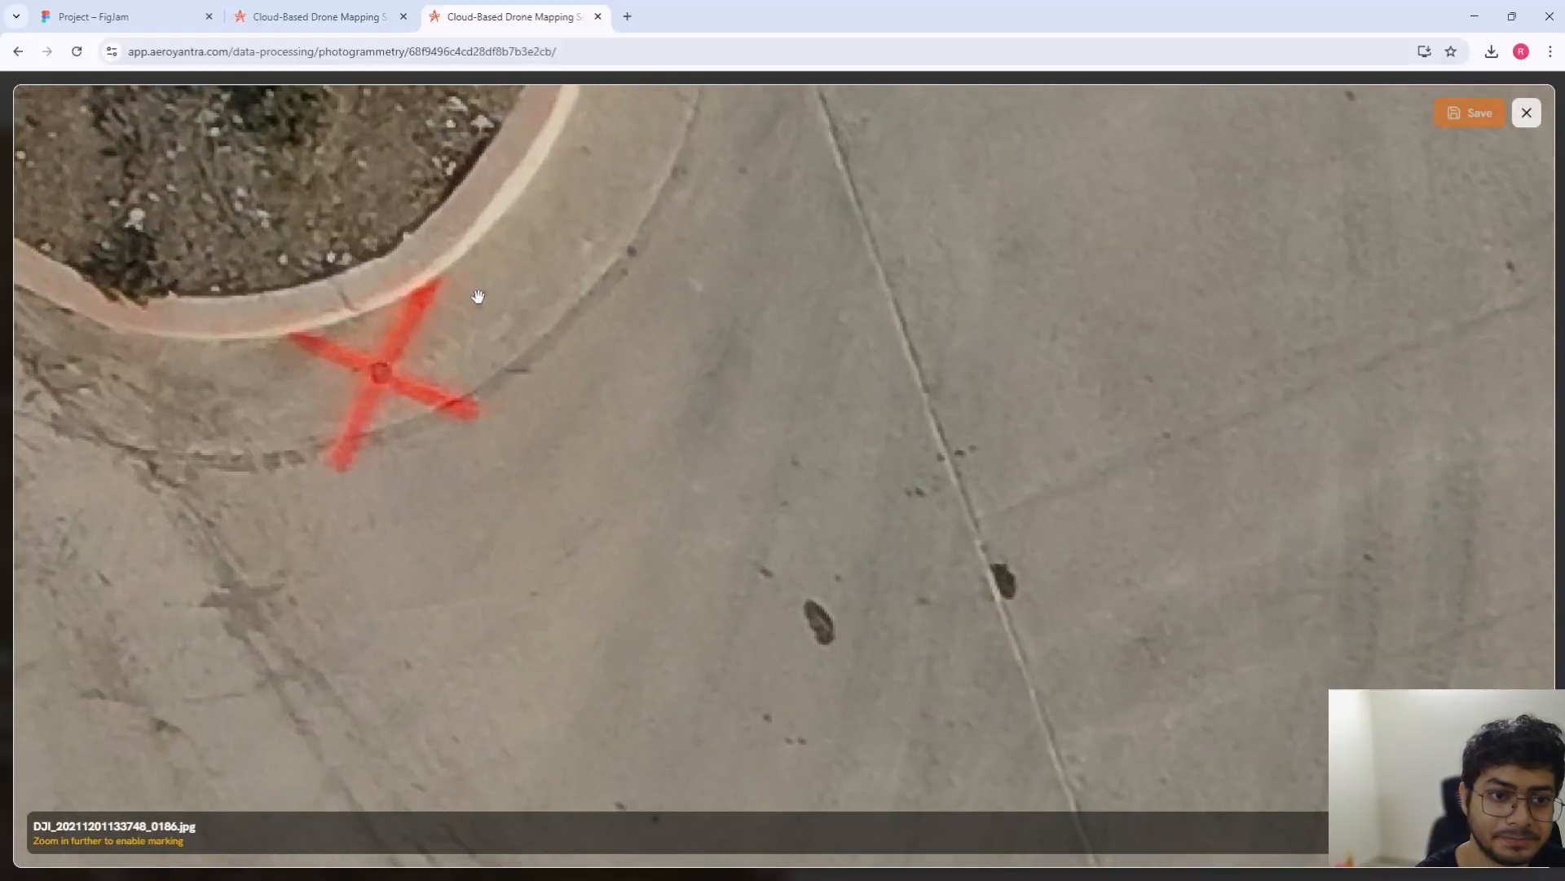
{"action": "left_click", "coordinate": [330, 407]}
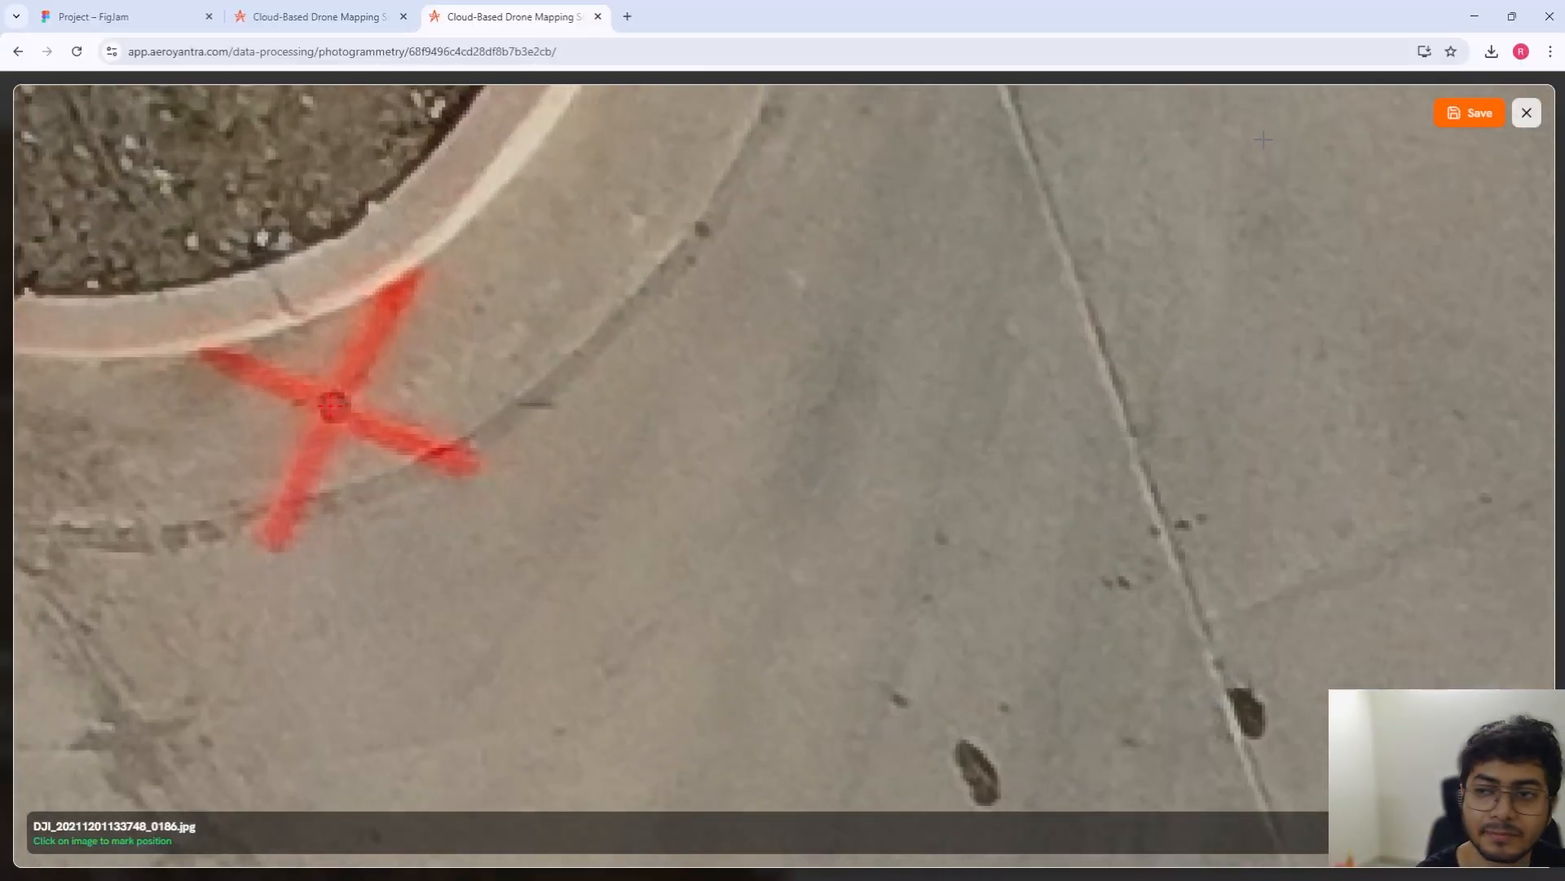
{"action": "left_click", "coordinate": [1443, 112]}
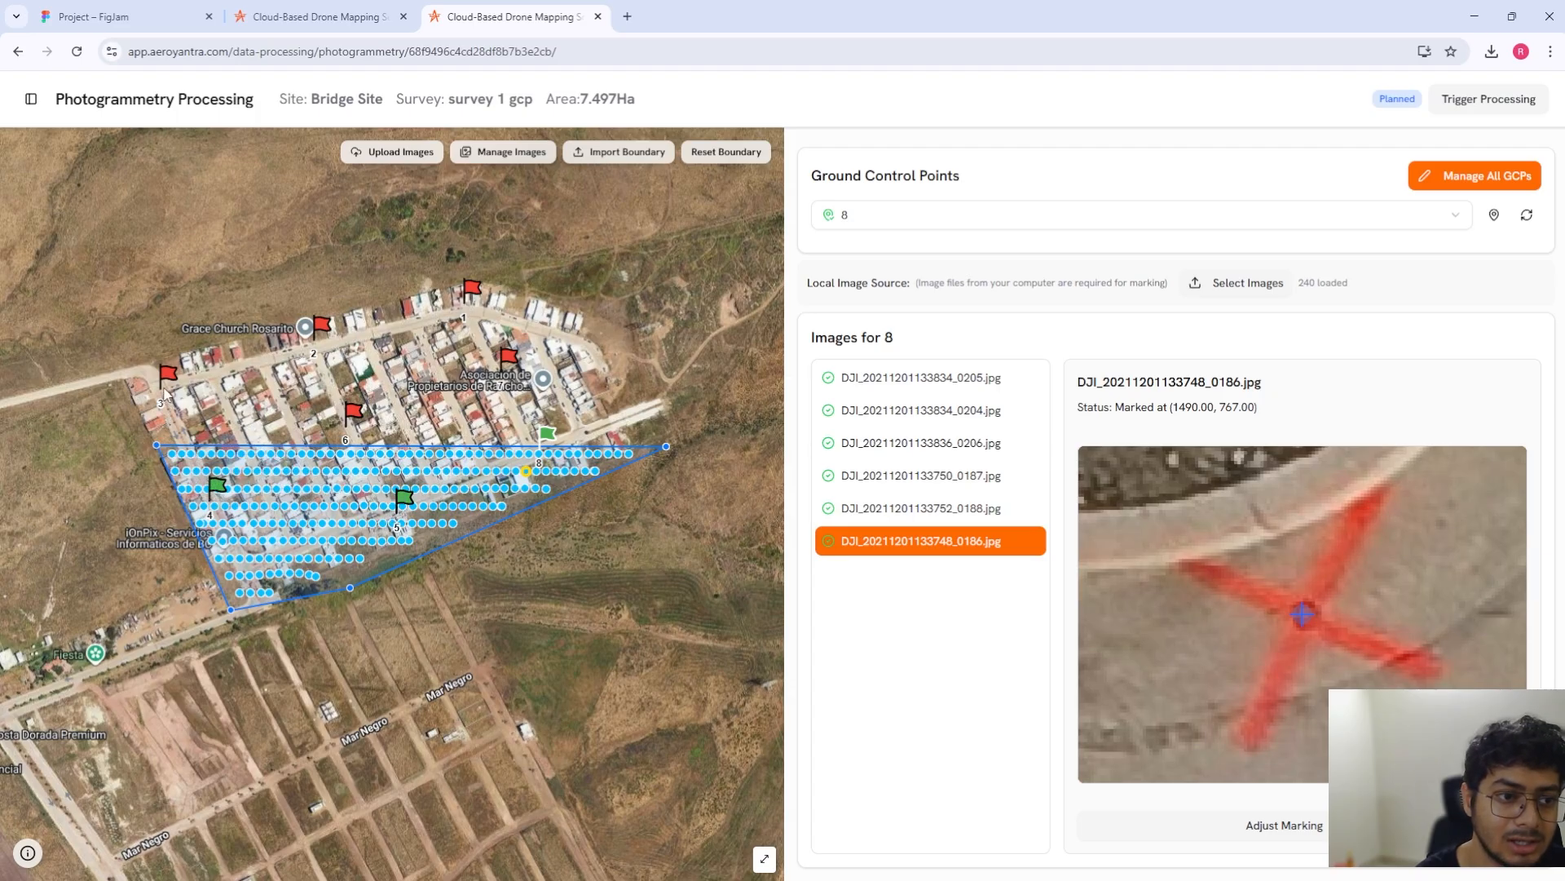
Step: Delete the unmarked ground control points 1, 2, 3, 6 and 7 from the survey and save all changes
{"action": "left_click", "coordinate": [169, 379]}
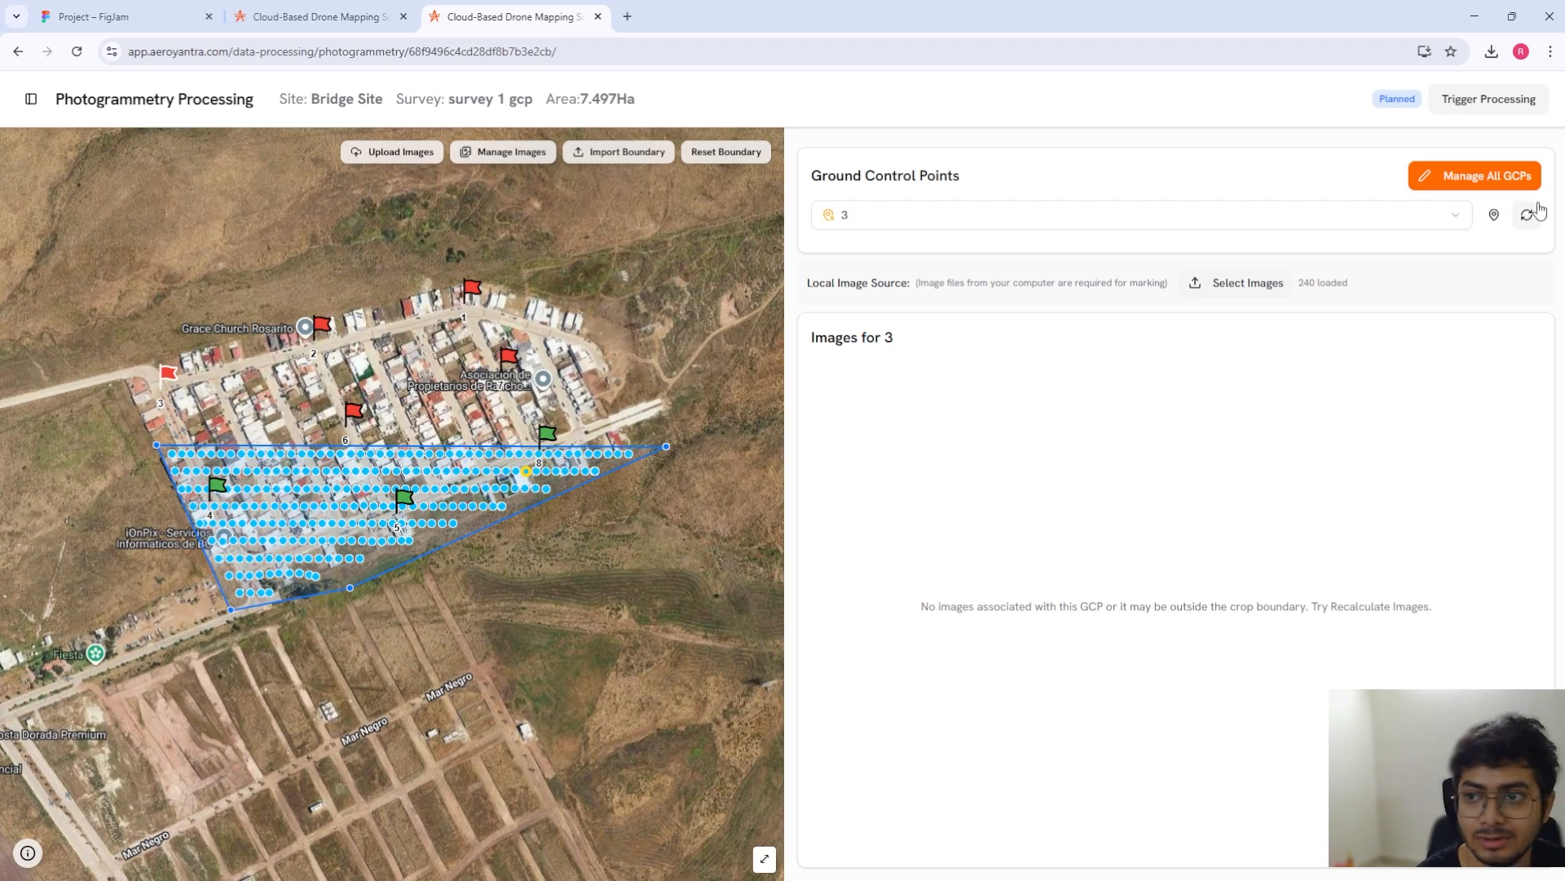
{"action": "left_click", "coordinate": [1493, 186]}
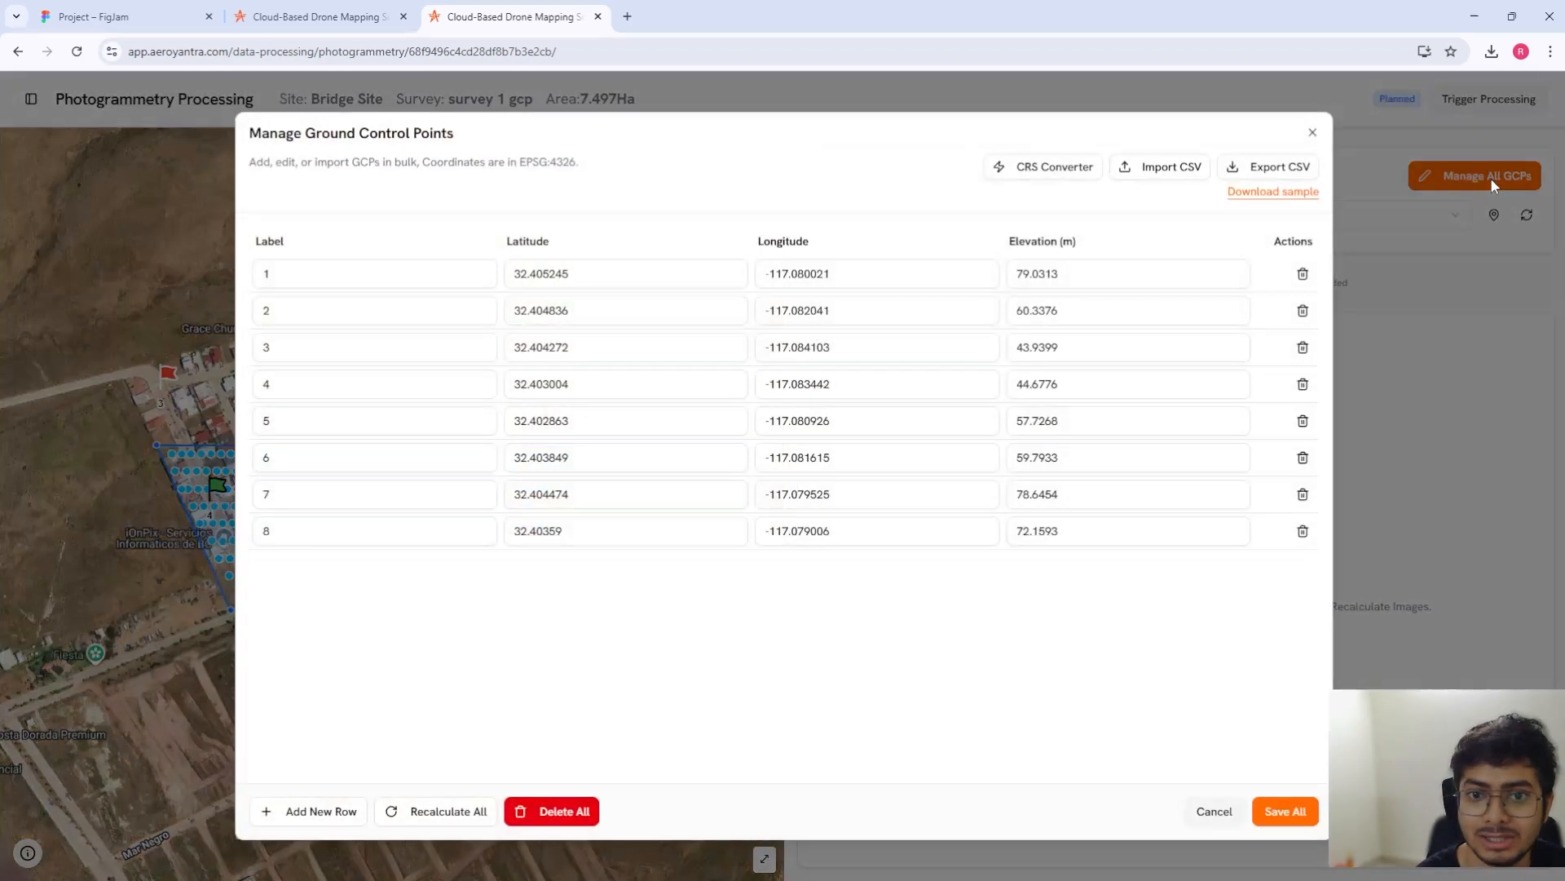
{"action": "left_click", "coordinate": [1303, 275]}
{"action": "left_click", "coordinate": [1303, 274]}
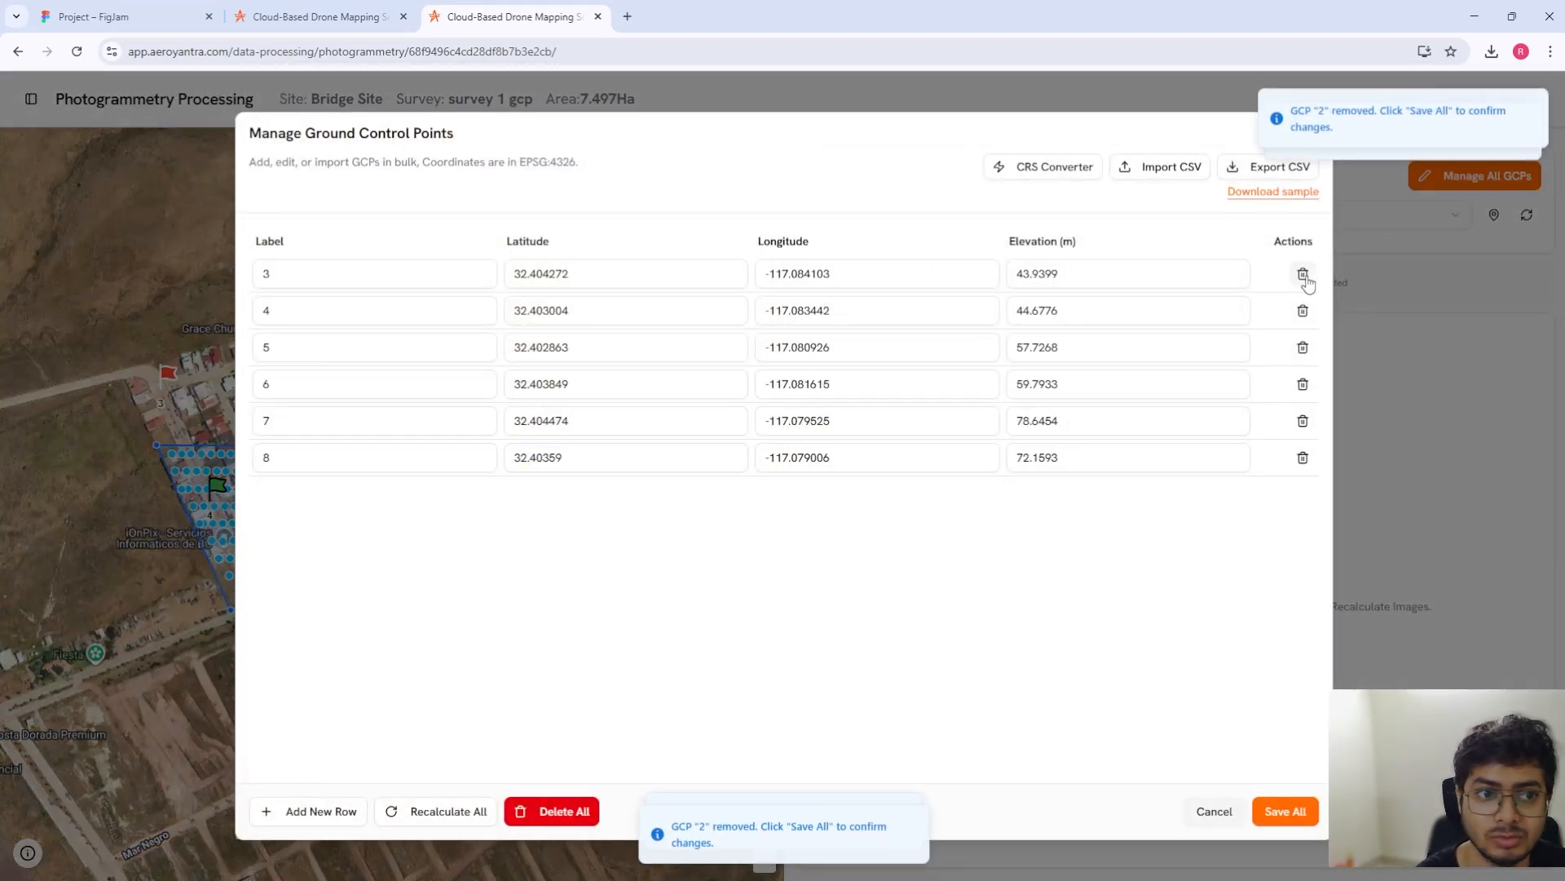
{"action": "left_click", "coordinate": [1302, 275]}
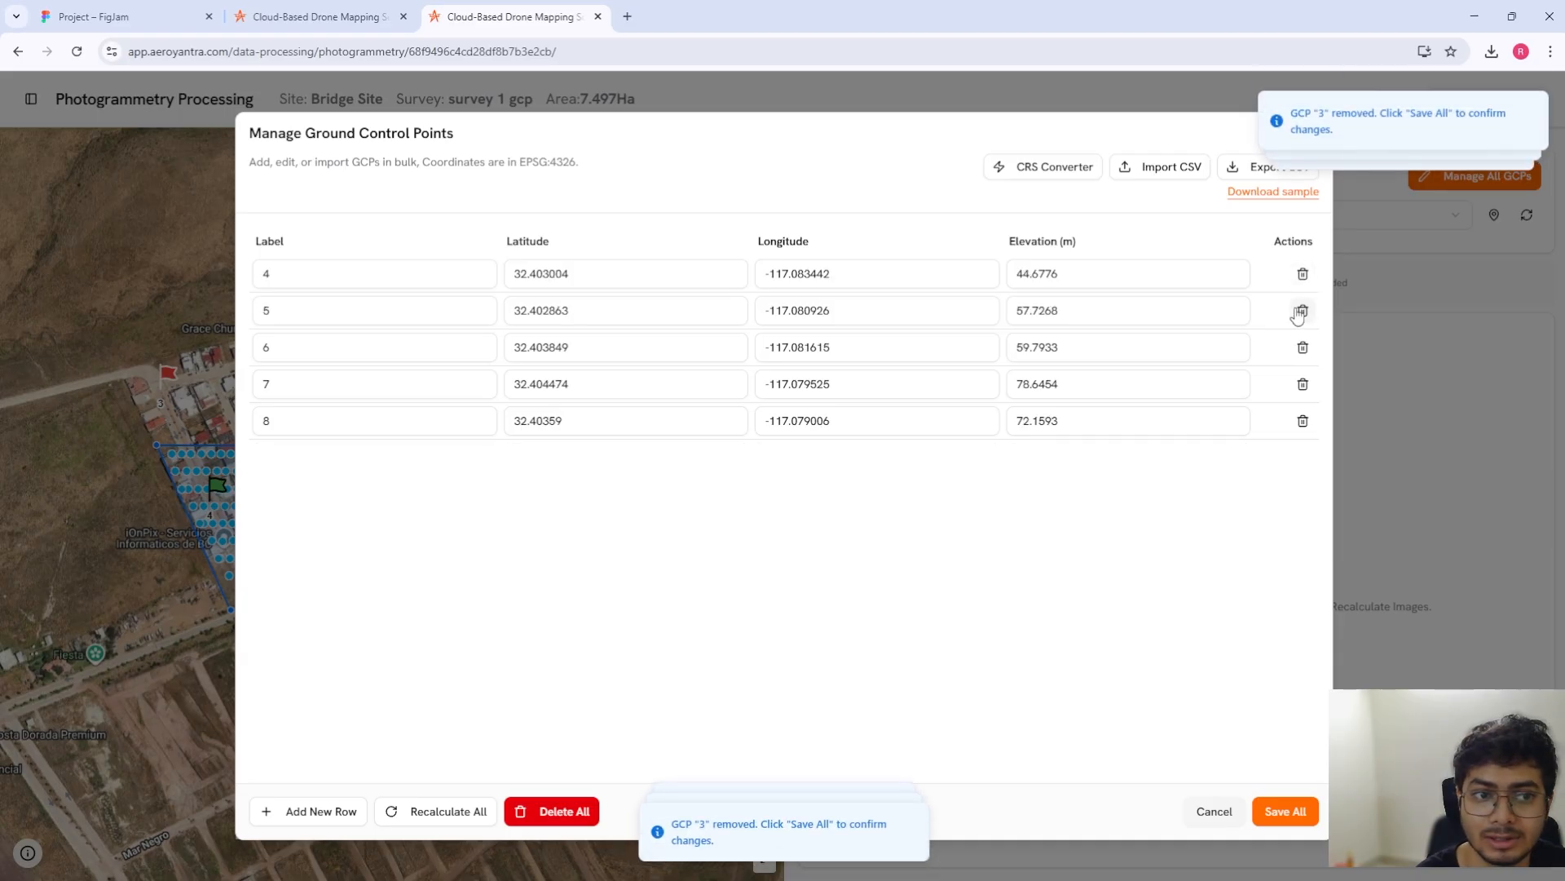
{"action": "left_click", "coordinate": [1302, 347]}
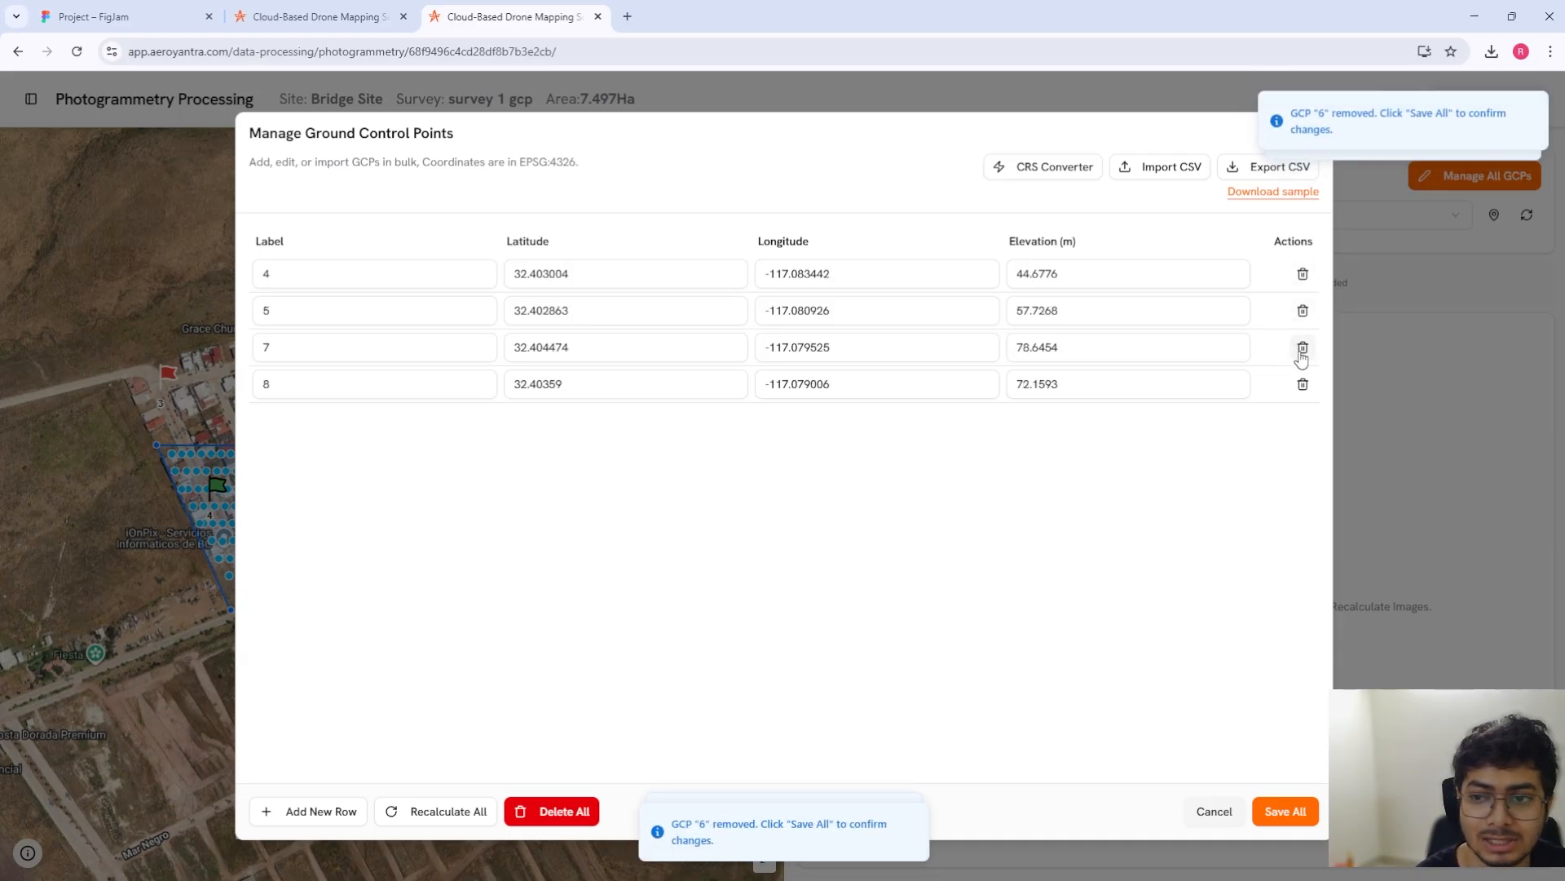
{"action": "left_click", "coordinate": [1302, 347]}
{"action": "left_click", "coordinate": [1283, 809]}
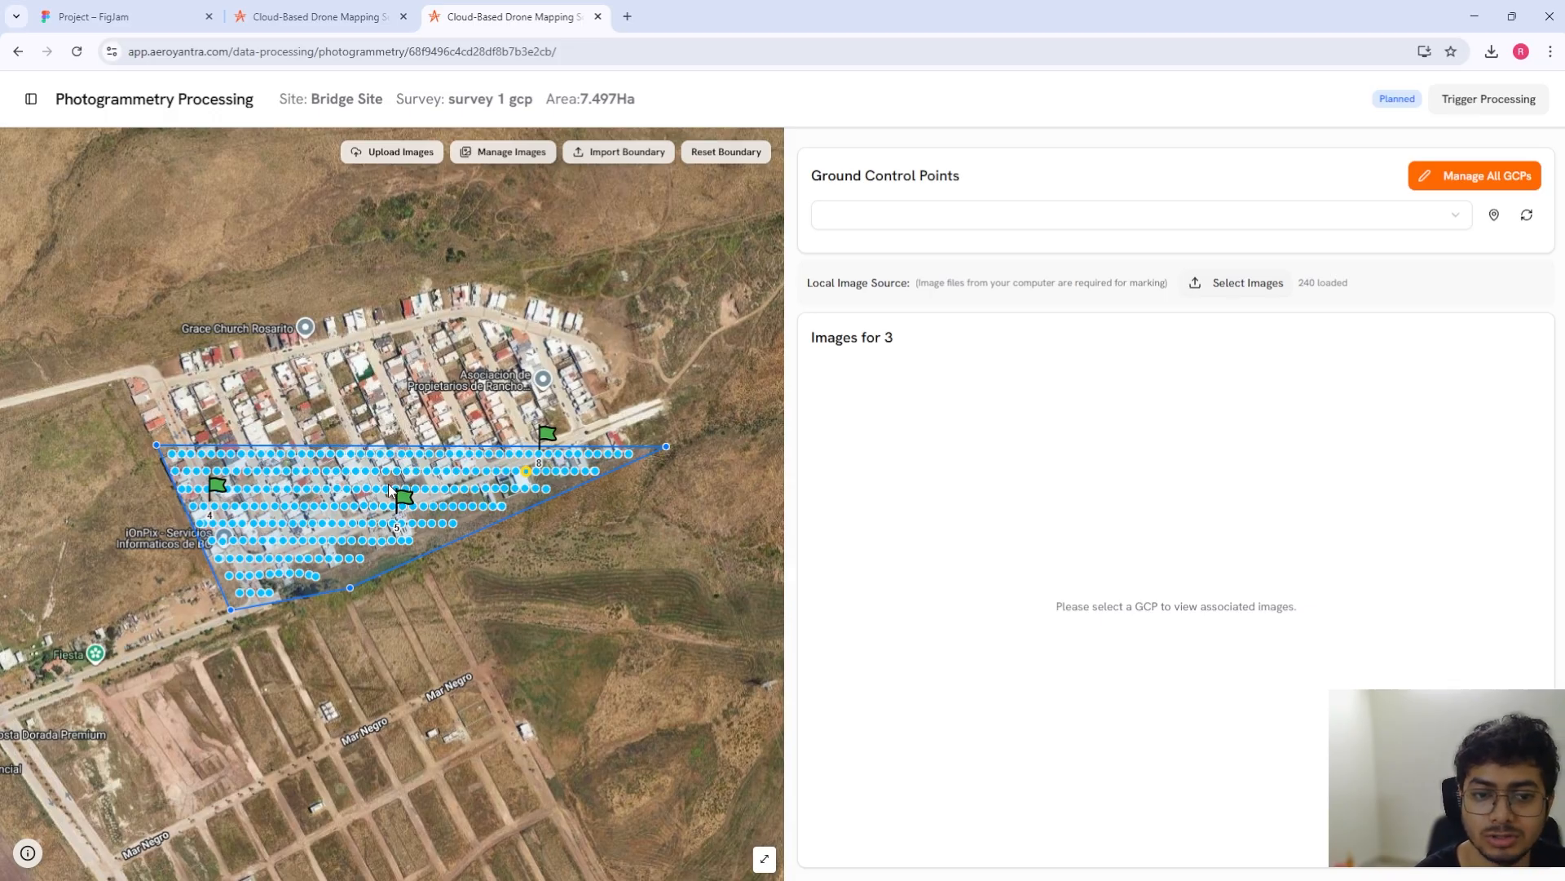
{"action": "scroll", "coordinate": [389, 489], "scroll_direction": "up", "scroll_amount": 3}
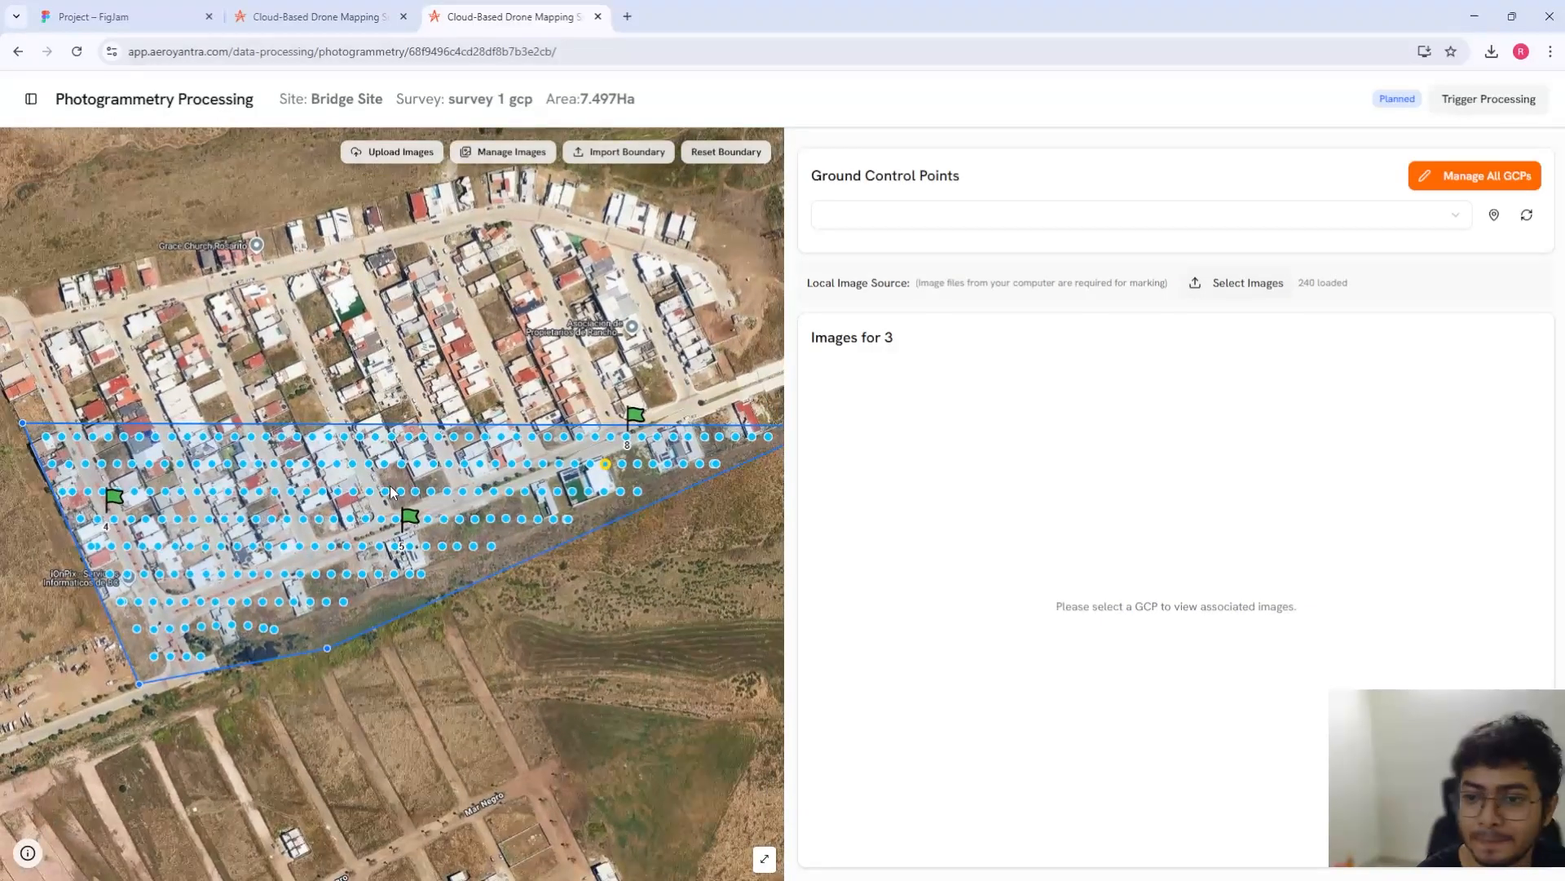
{"action": "scroll", "coordinate": [390, 489], "scroll_direction": "down", "scroll_amount": 2}
{"action": "left_click", "coordinate": [406, 512]}
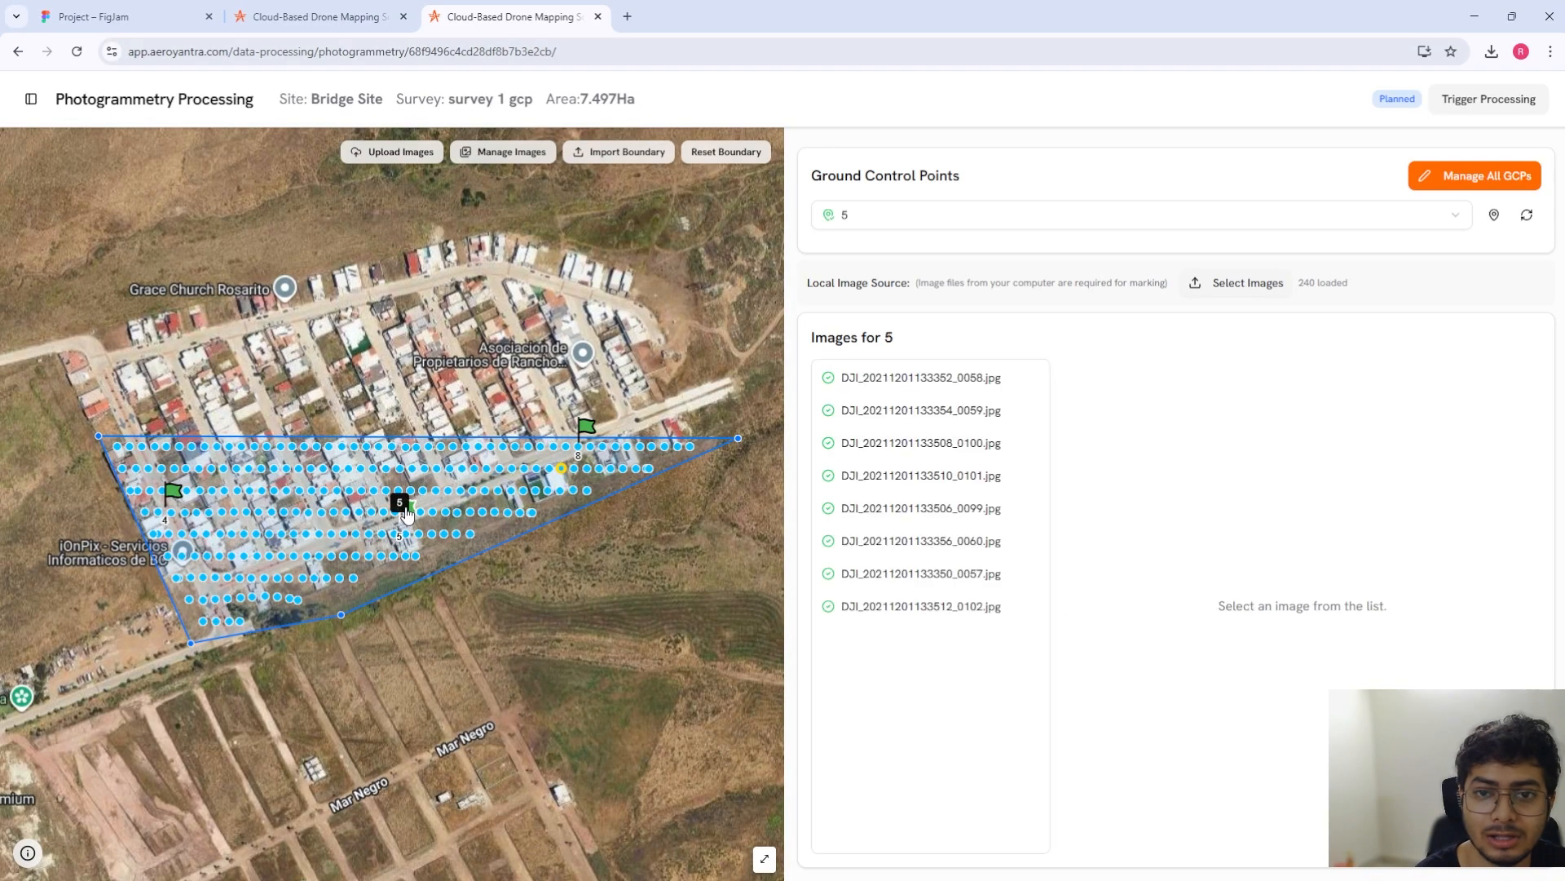
{"action": "left_click", "coordinate": [589, 424]}
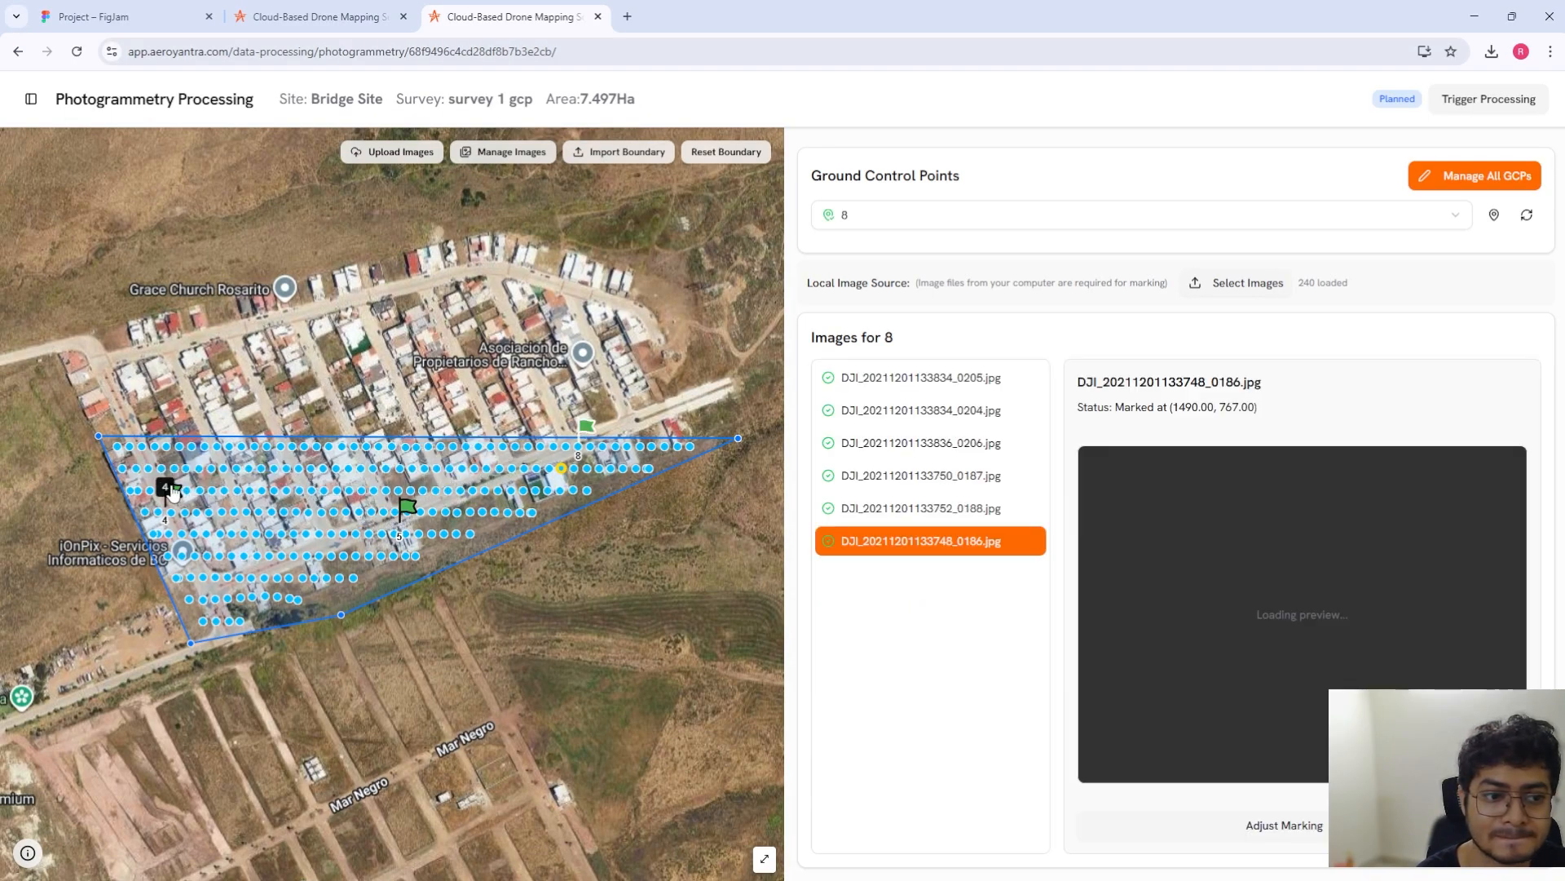
{"action": "left_click", "coordinate": [173, 490]}
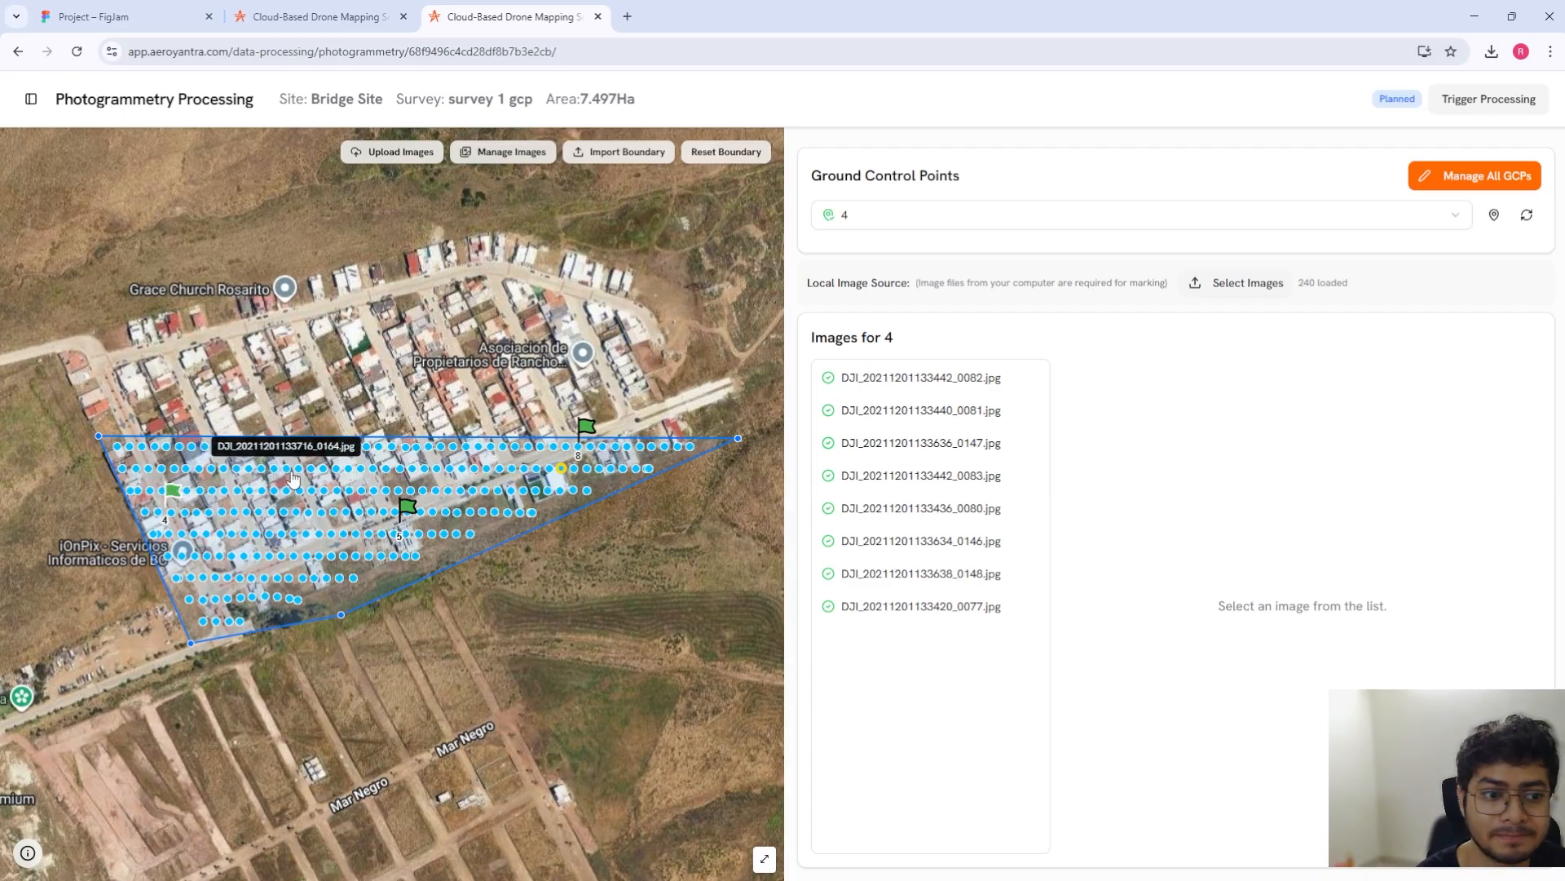
{"action": "left_click", "coordinate": [908, 443]}
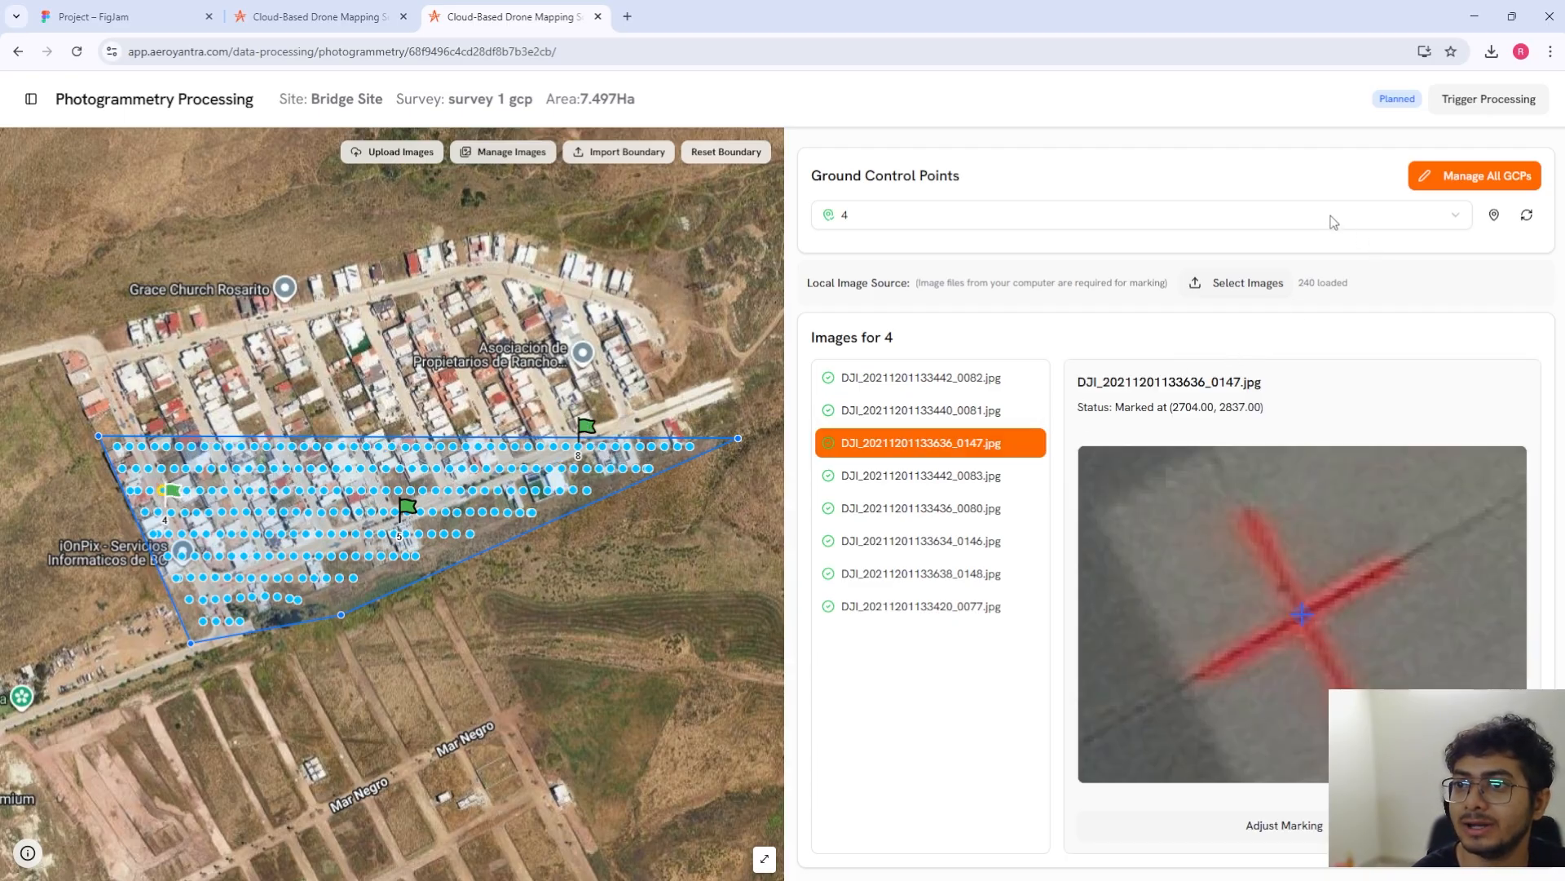
Step: Trigger photogrammetry processing for the Bridge Site survey
{"action": "left_click", "coordinate": [1482, 99]}
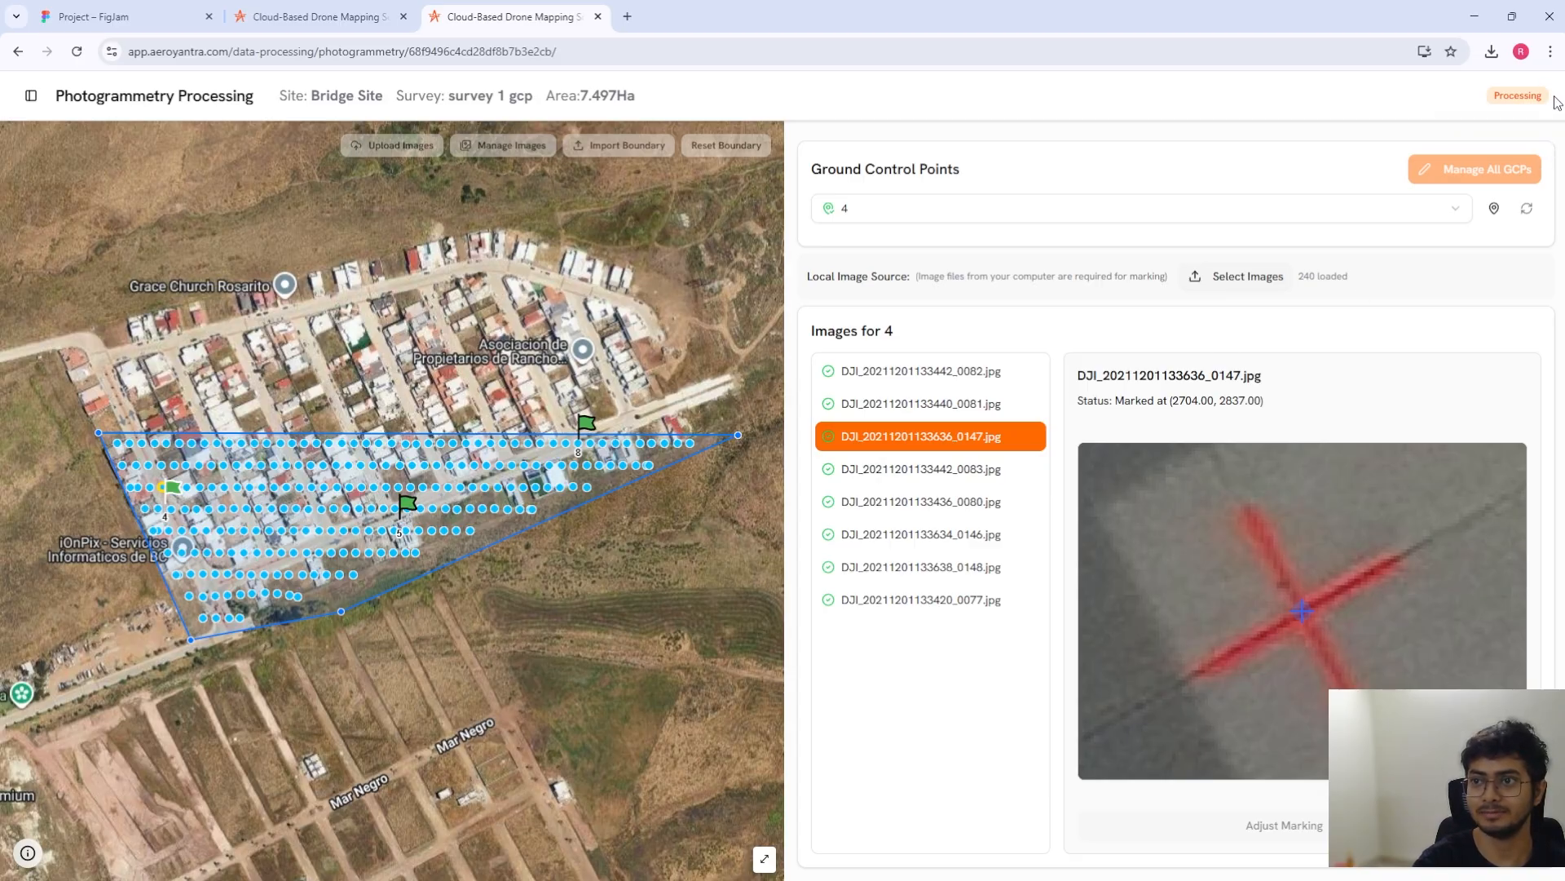
{"action": "left_click_drag", "start_coordinate": [1557, 103], "coordinate": [1456, 108]}
{"action": "left_click", "coordinate": [1455, 108]}
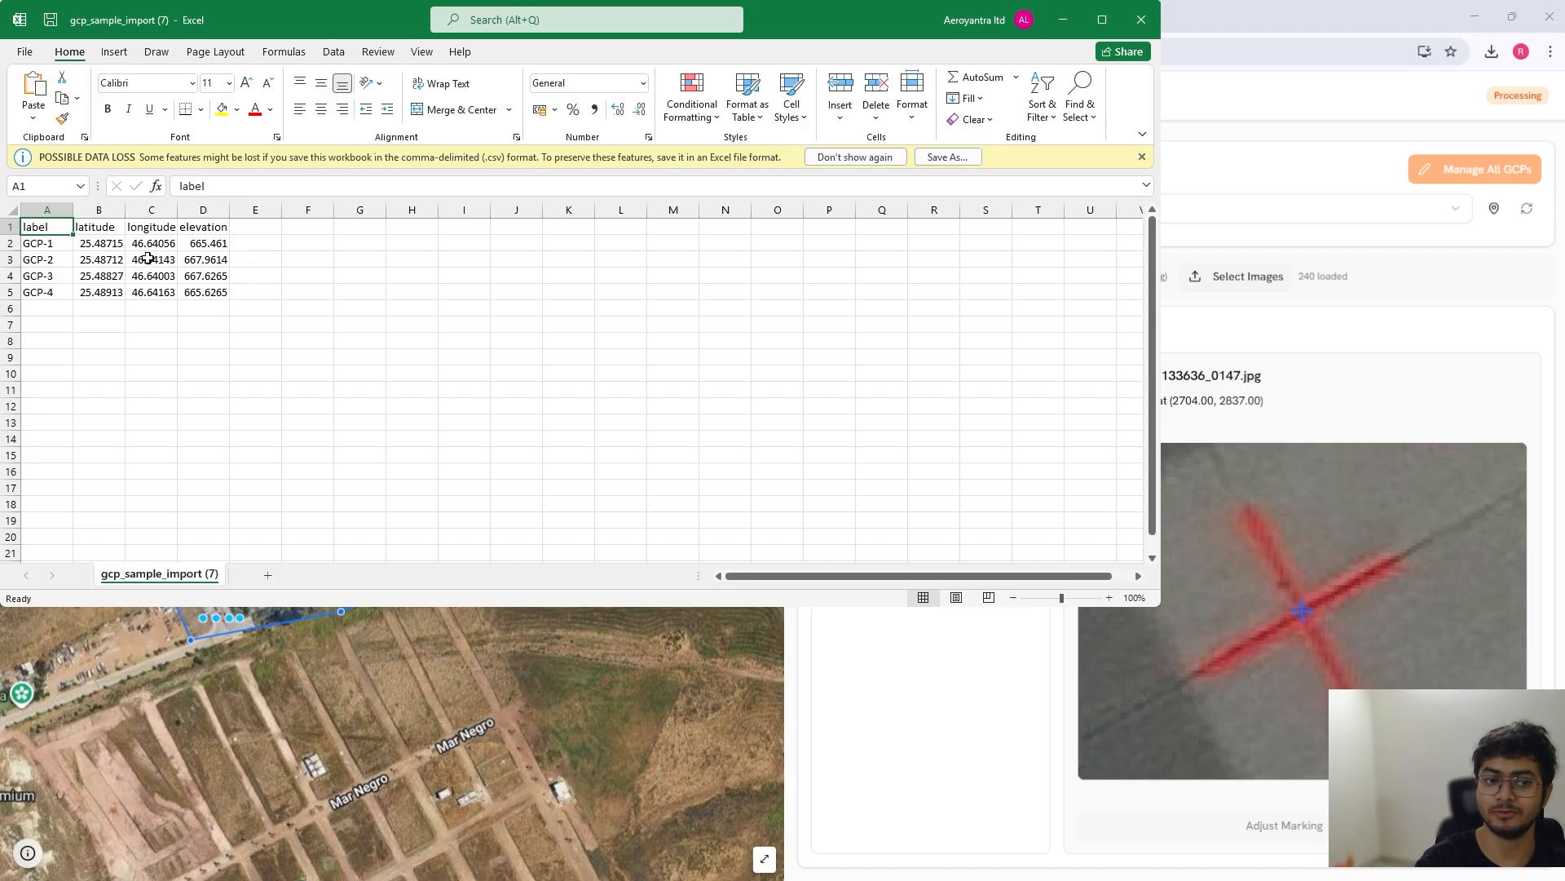
Step: Review the column layout of the sample GCP import spreadsheet and close it
{"action": "left_click", "coordinate": [1143, 19]}
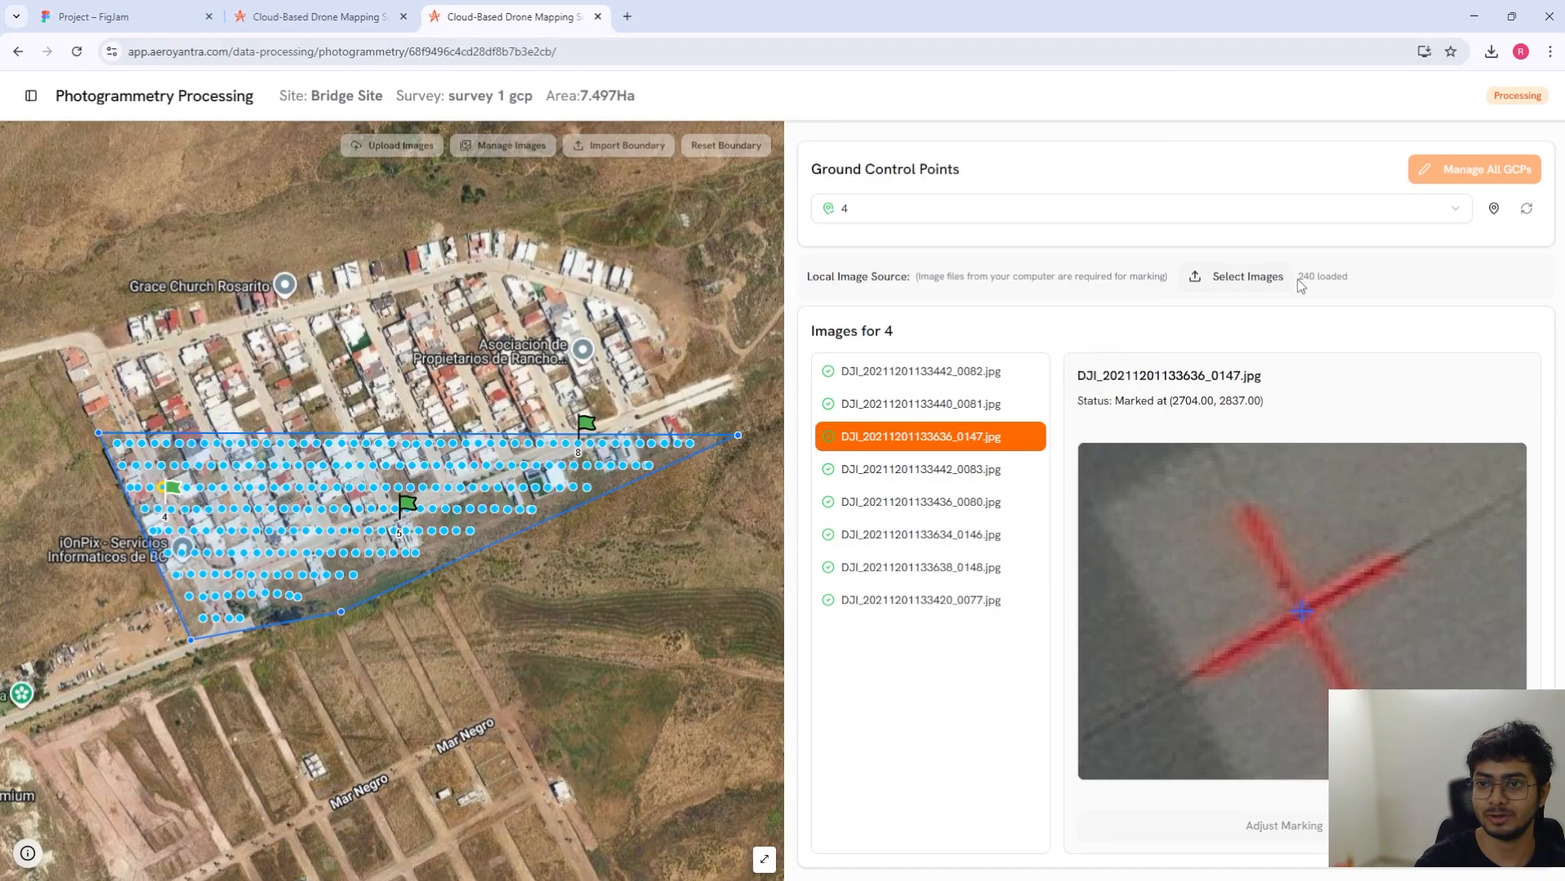
{"action": "left_click", "coordinate": [1256, 278]}
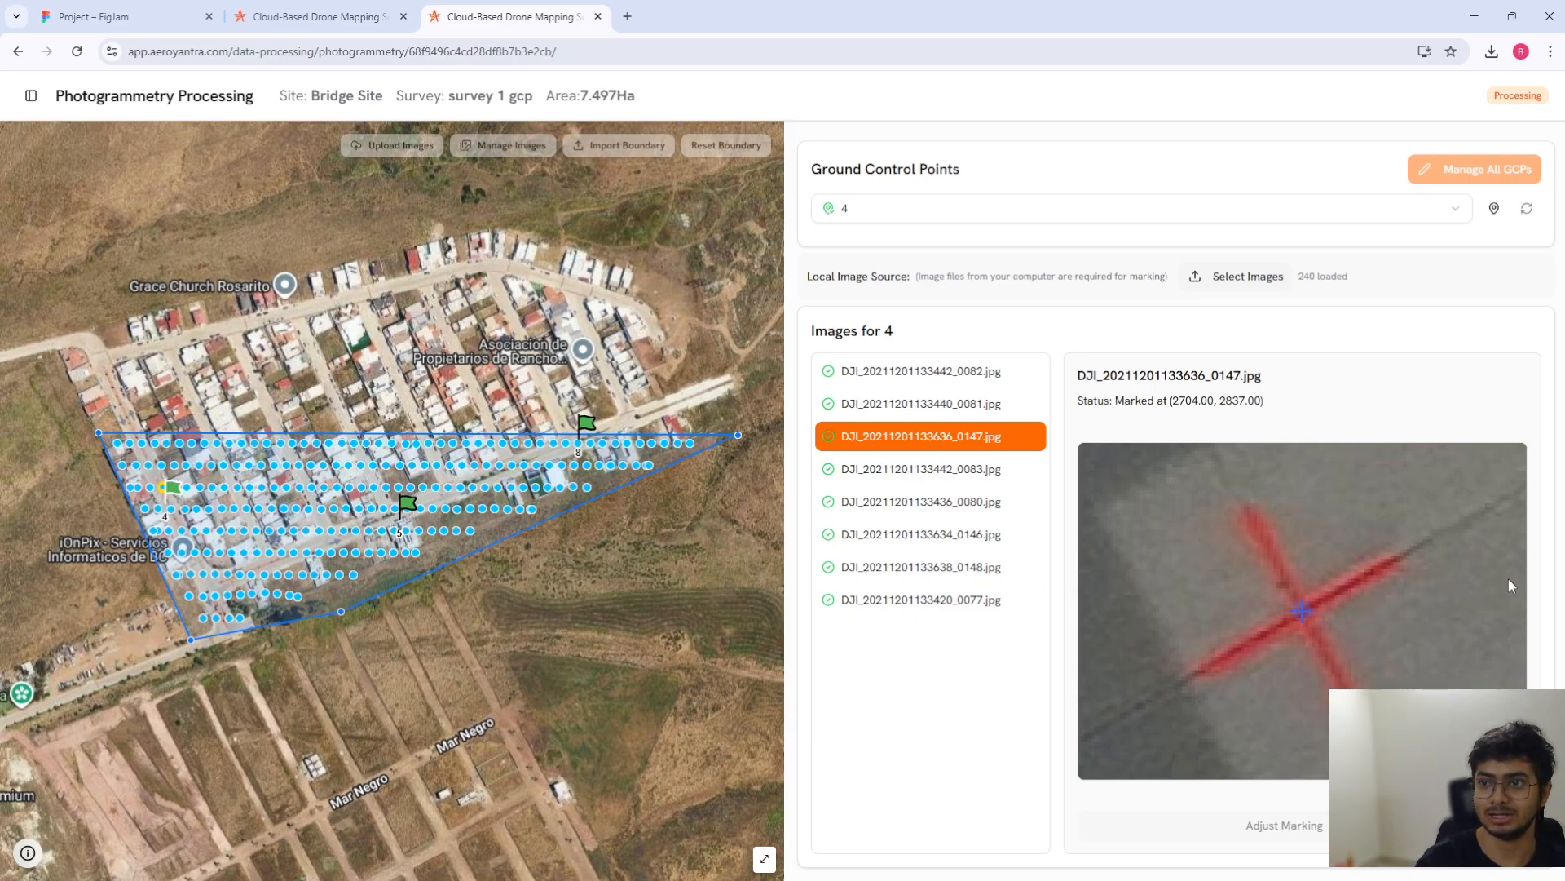
{"action": "mouse_move", "coordinate": [1497, 94]}
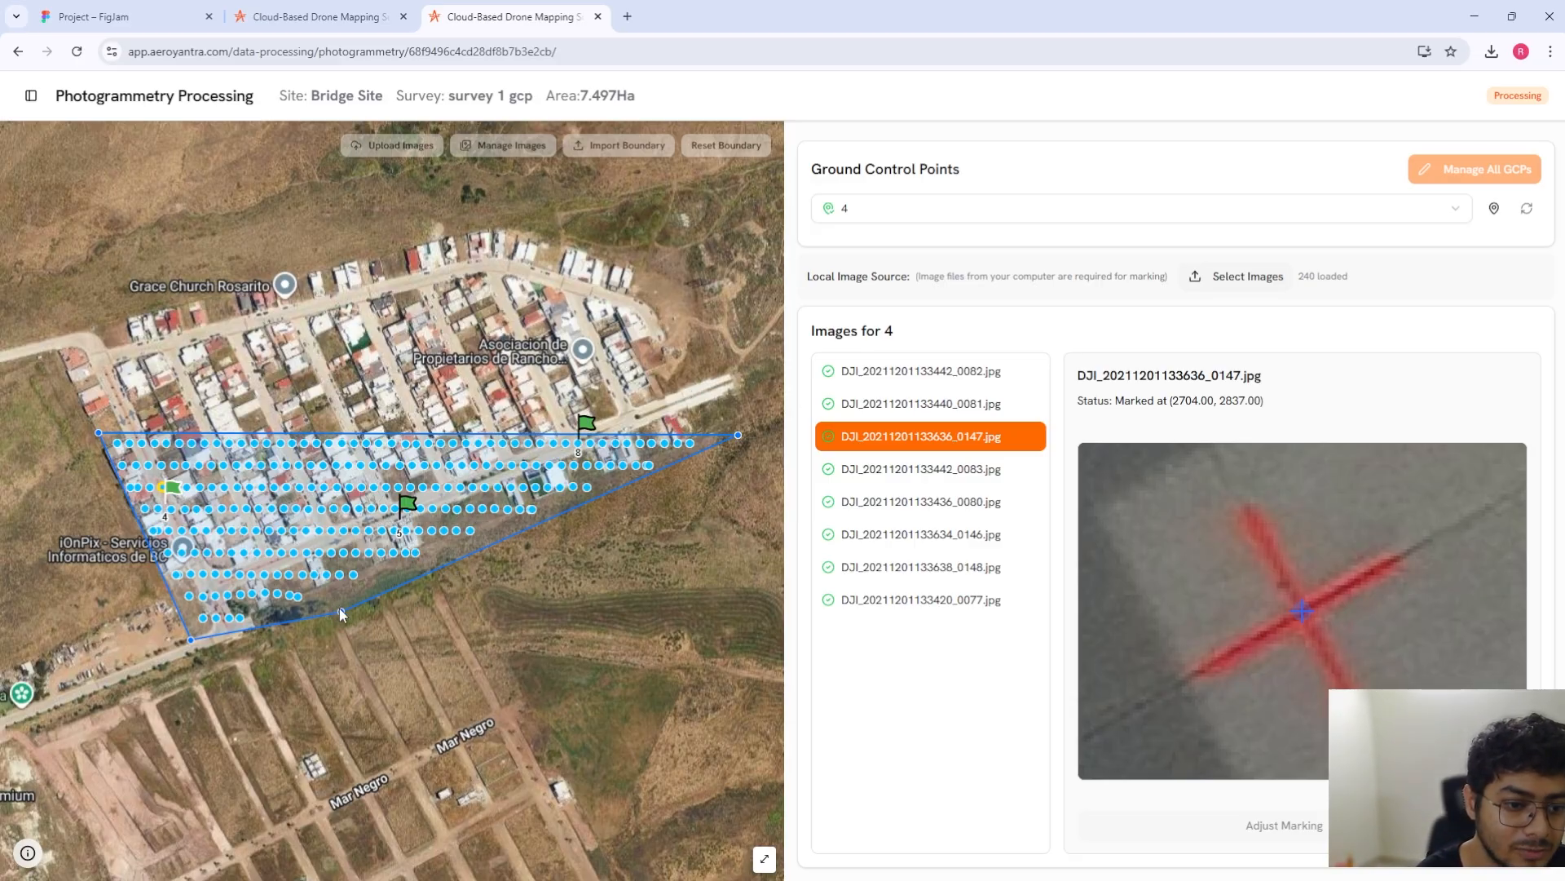
{"action": "left_click_drag", "start_coordinate": [340, 608], "coordinate": [349, 596]}
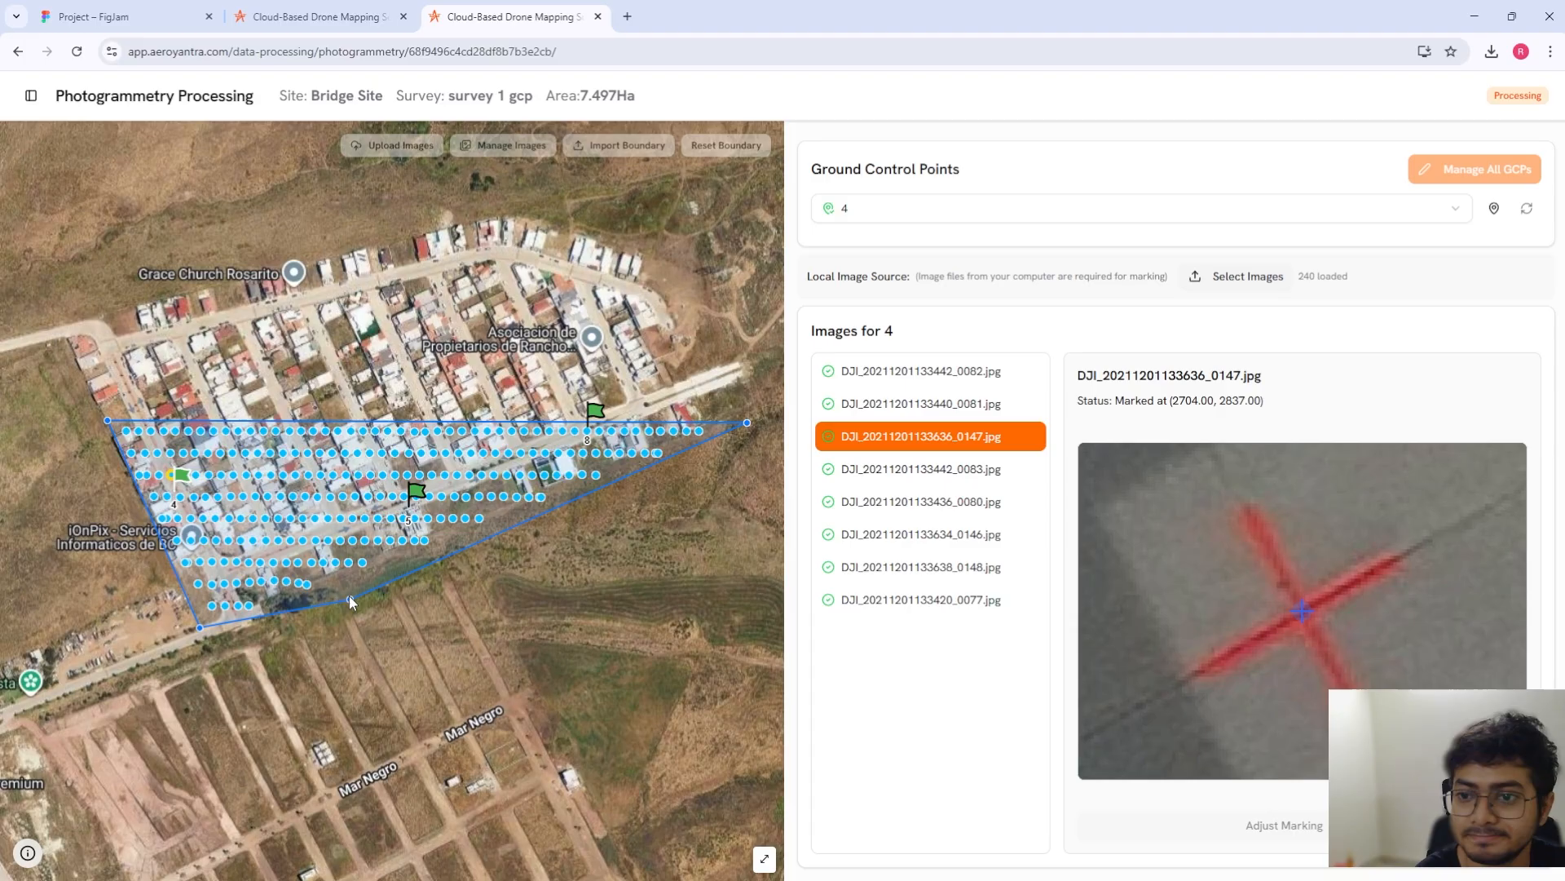